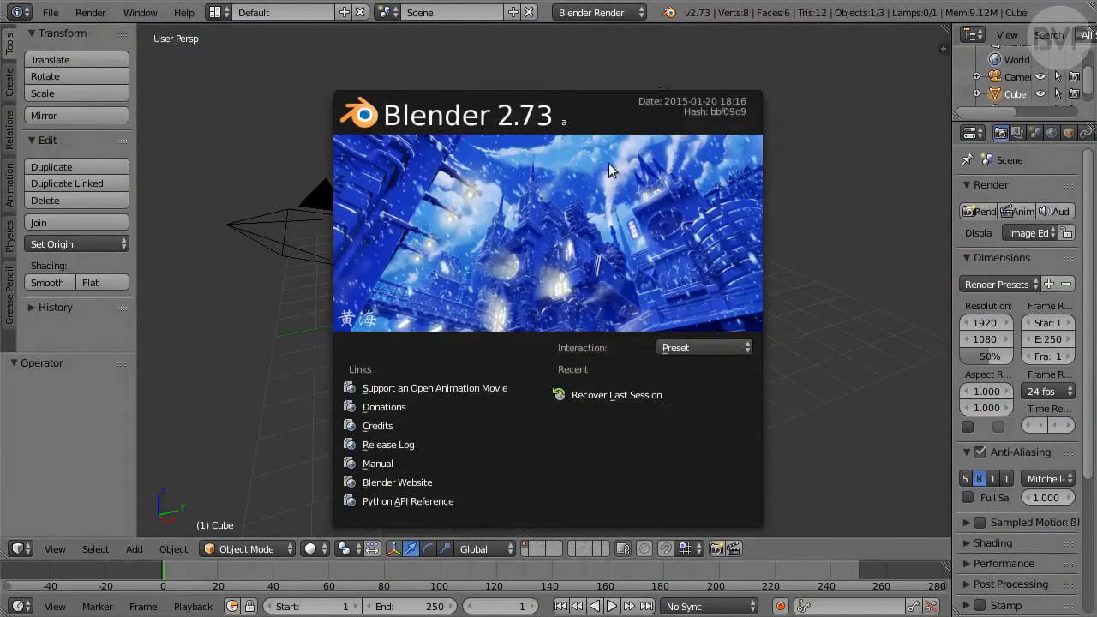
Start a new scene from the start-up file and save it
{"action": "left_click", "coordinate": [603, 161]}
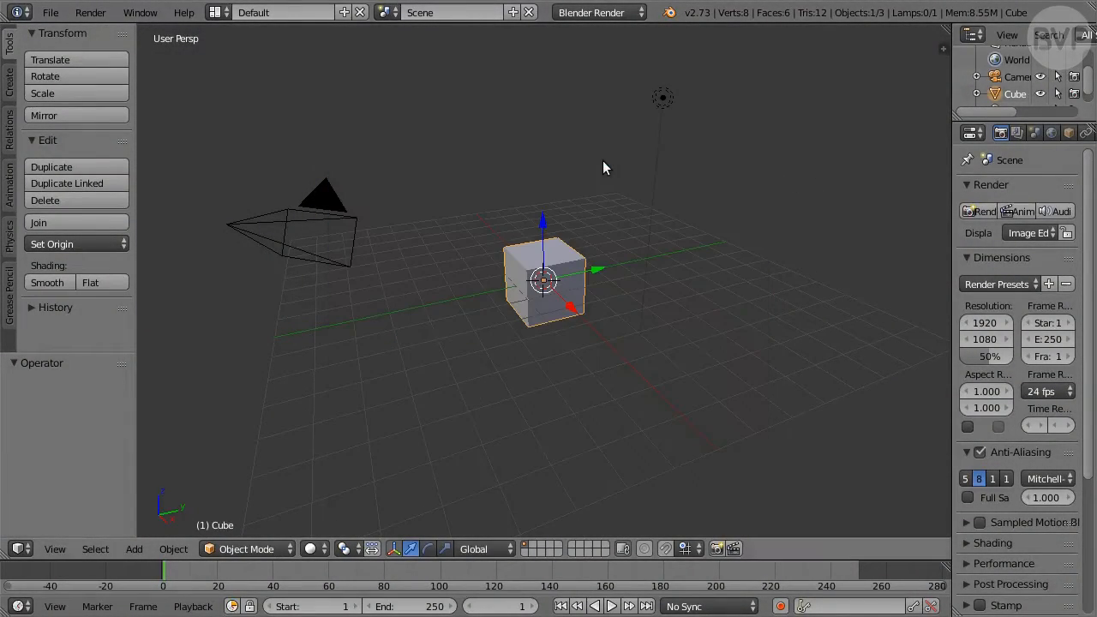
{"action": "left_click", "coordinate": [50, 12]}
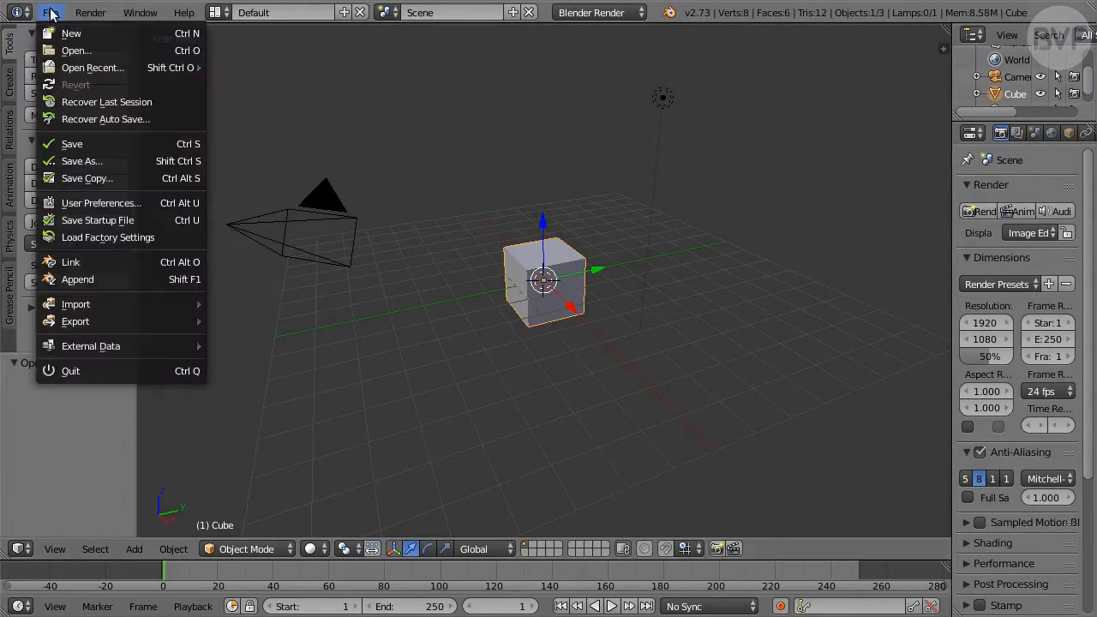
{"action": "left_click", "coordinate": [124, 32]}
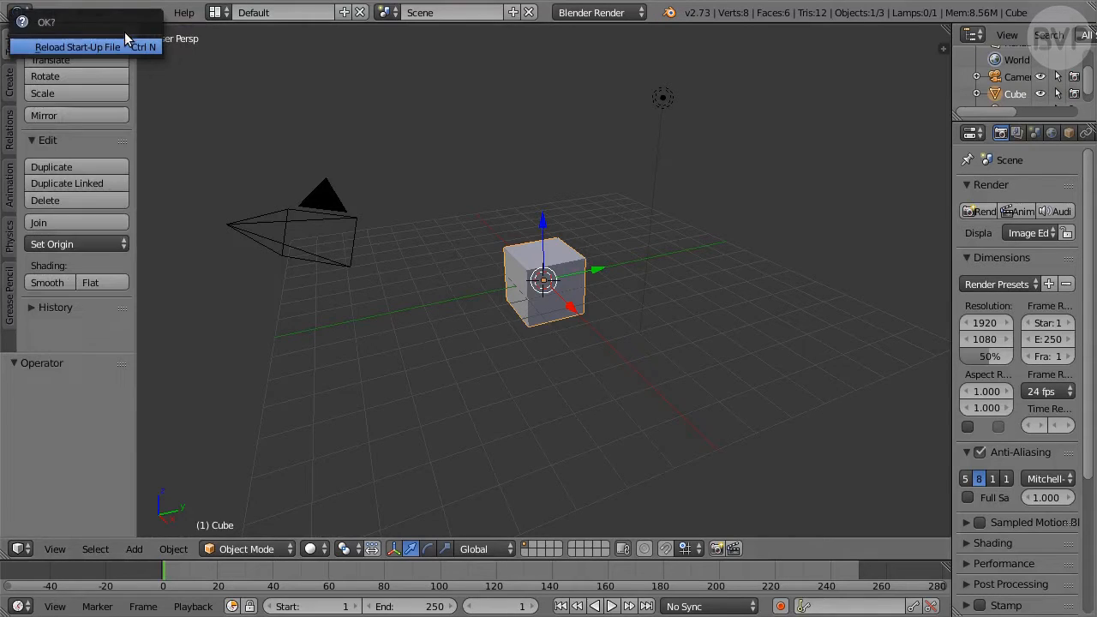
{"action": "left_click", "coordinate": [137, 47]}
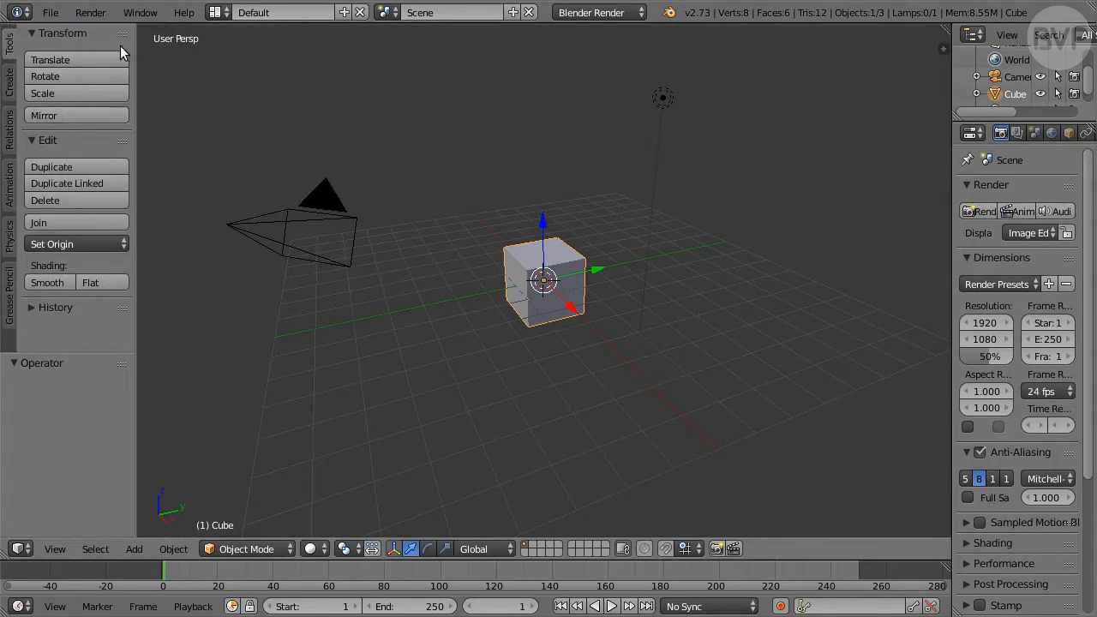
{"action": "left_click", "coordinate": [50, 12]}
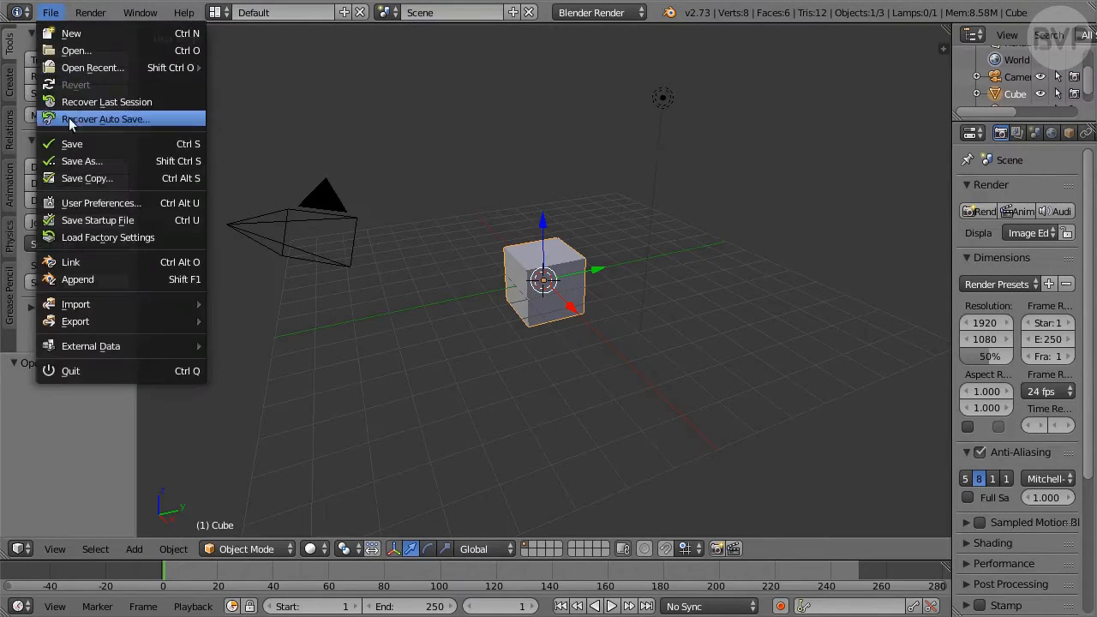
{"action": "left_click", "coordinate": [123, 146]}
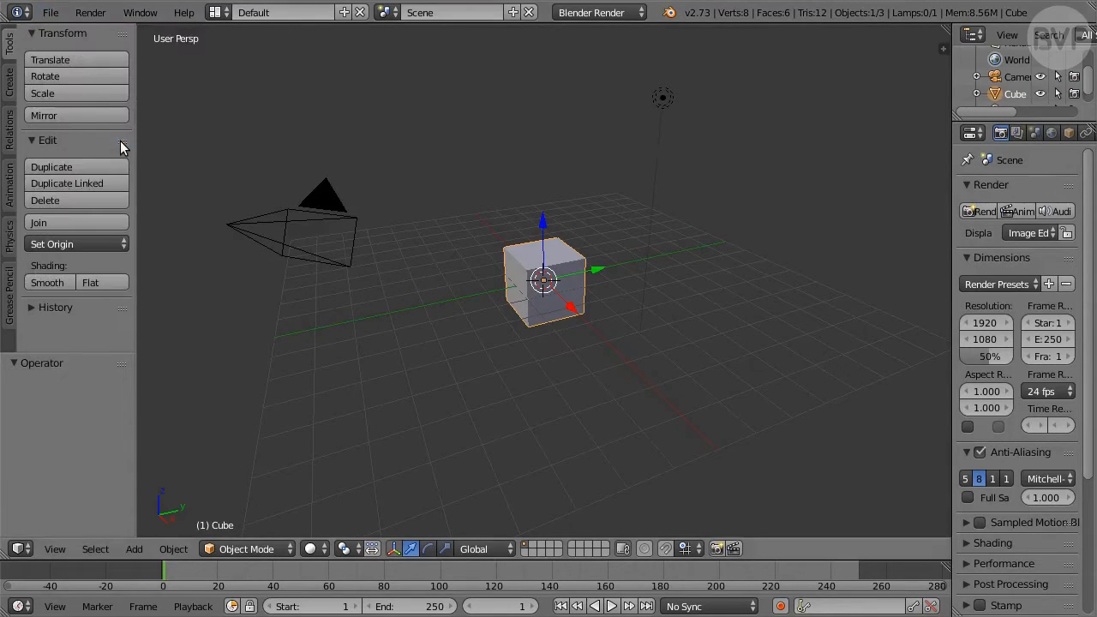
Delete the default cube and snap the 3D cursor to the center
{"action": "key", "text": "x"}
{"action": "left_click", "coordinate": [604, 295]}
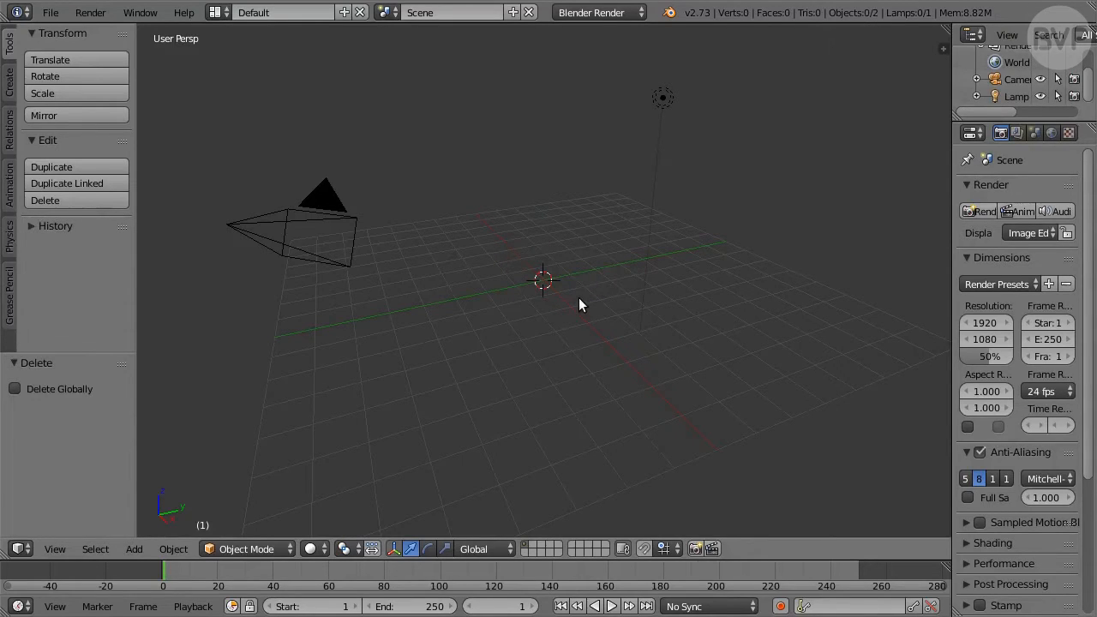
{"action": "key", "text": "shift+s"}
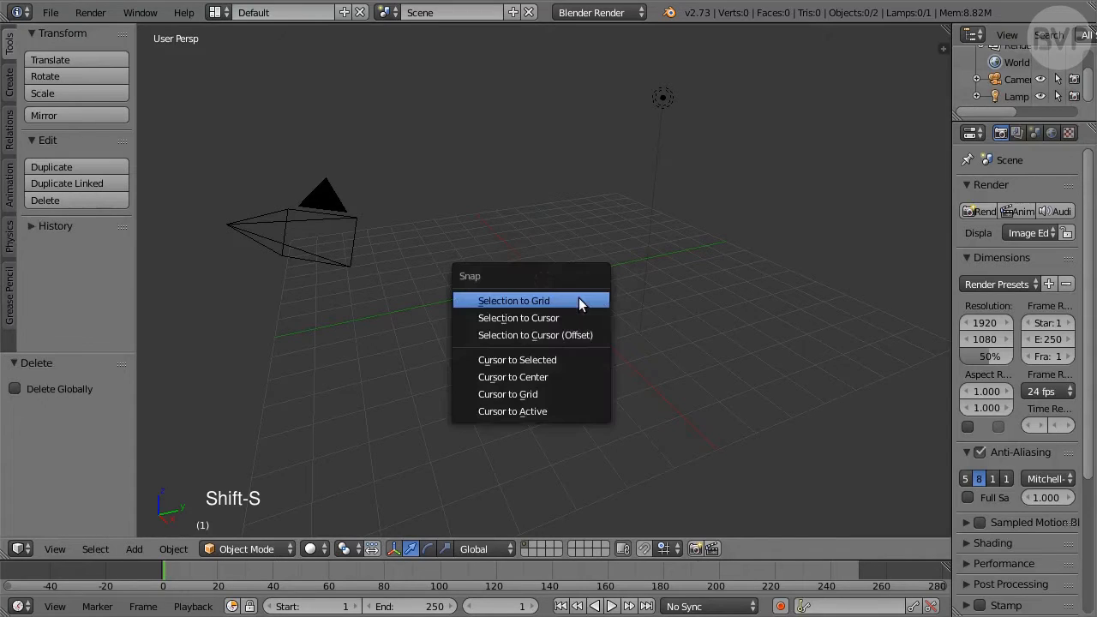
{"action": "left_click", "coordinate": [573, 379]}
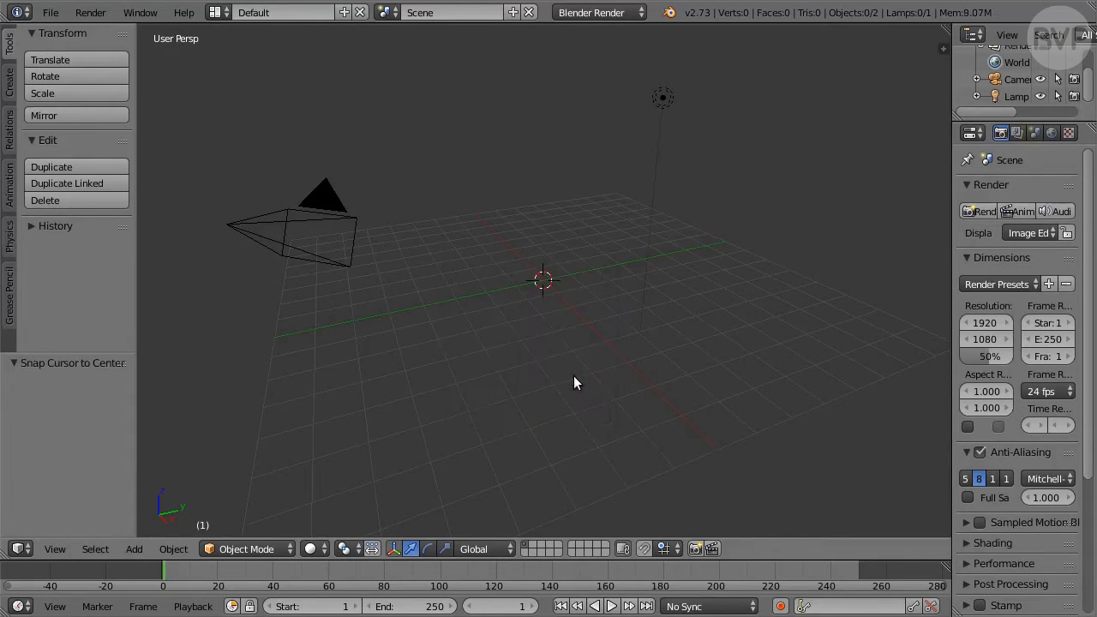
Switch the render engine to Cycles Render and widen the properties area
{"action": "left_click", "coordinate": [621, 13]}
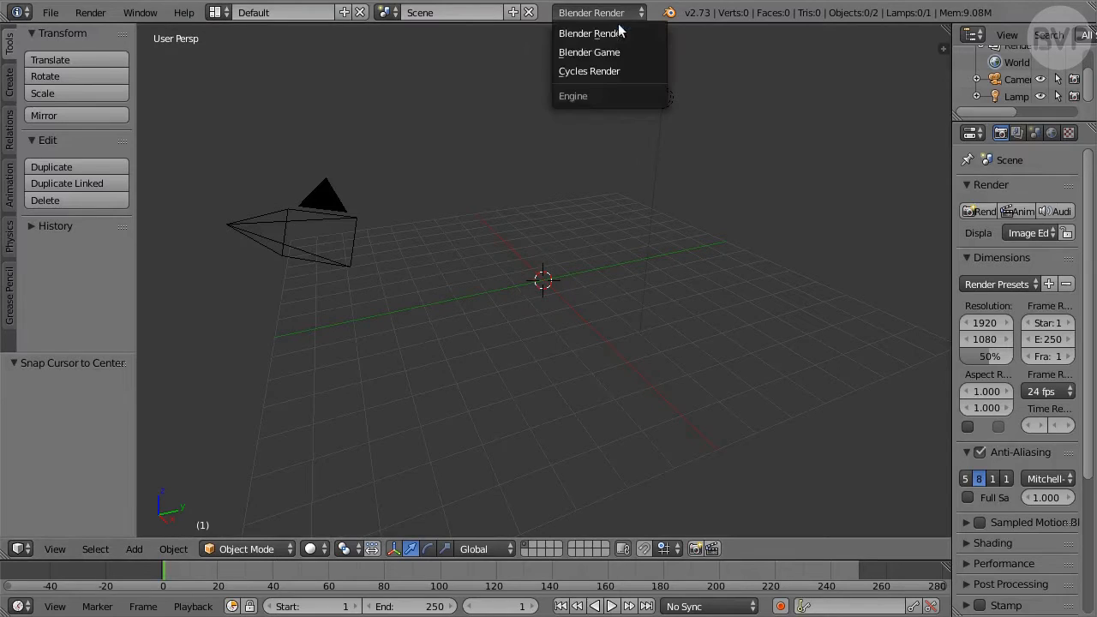
{"action": "left_click", "coordinate": [643, 72]}
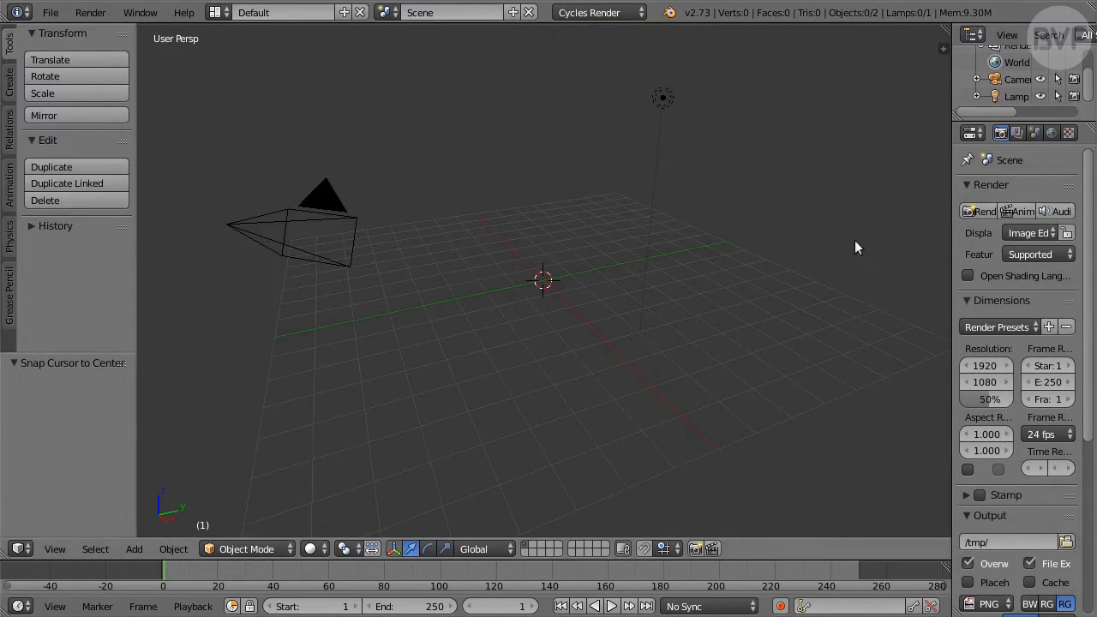
{"action": "left_click_drag", "start_coordinate": [953, 247], "coordinate": [808, 248]}
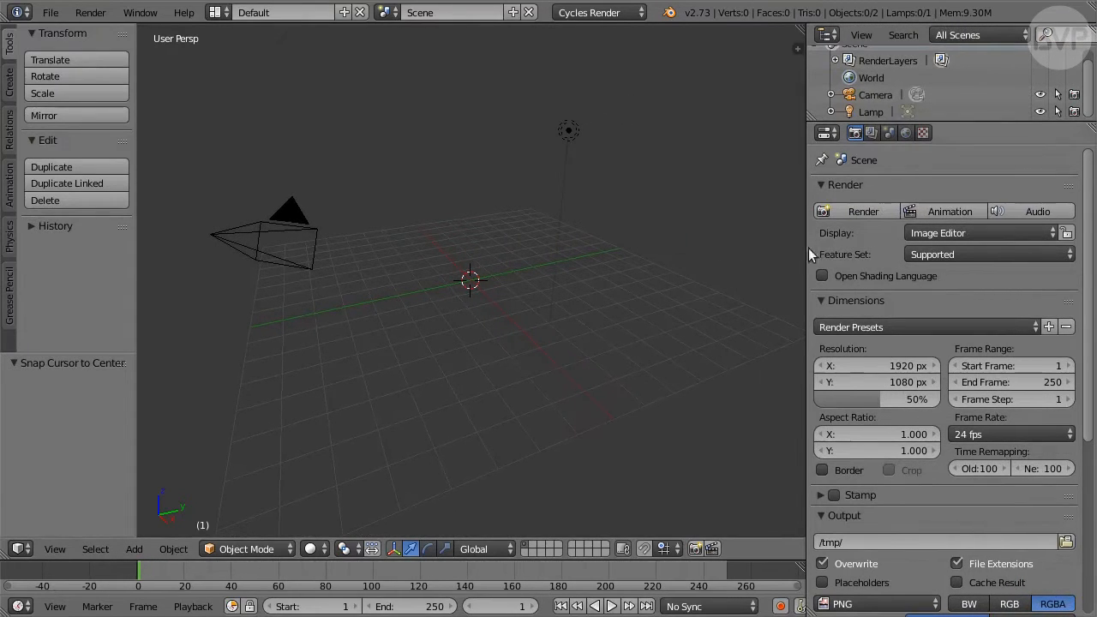
Apply the HDTV 720p render preset with a 50% resolution scale and a frame rate of 30 fps
{"action": "left_click", "coordinate": [884, 326]}
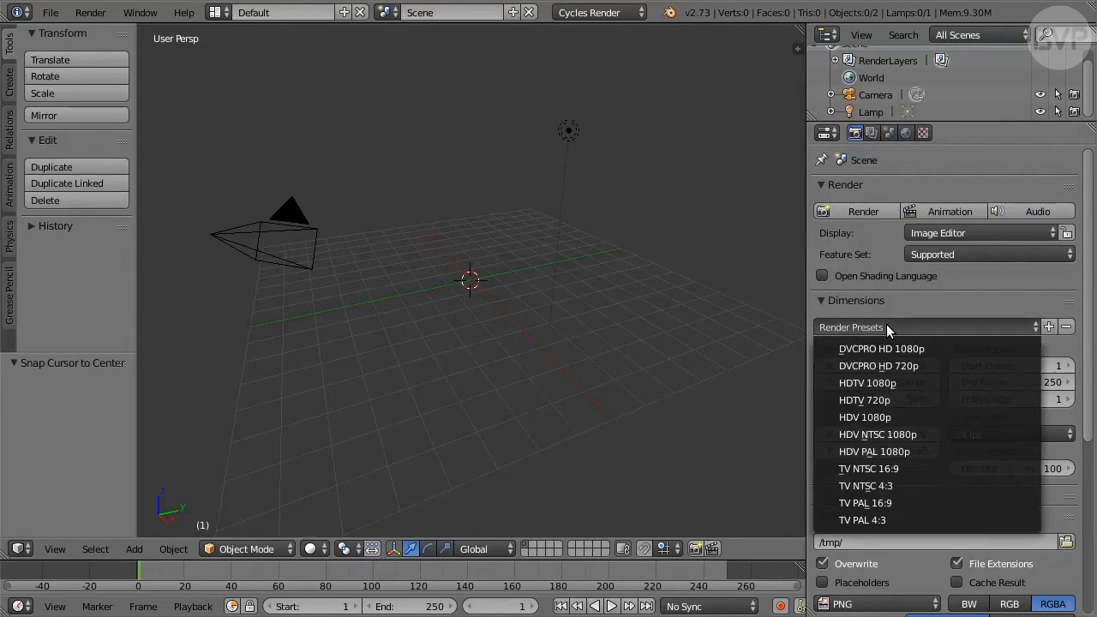
{"action": "left_click", "coordinate": [903, 400]}
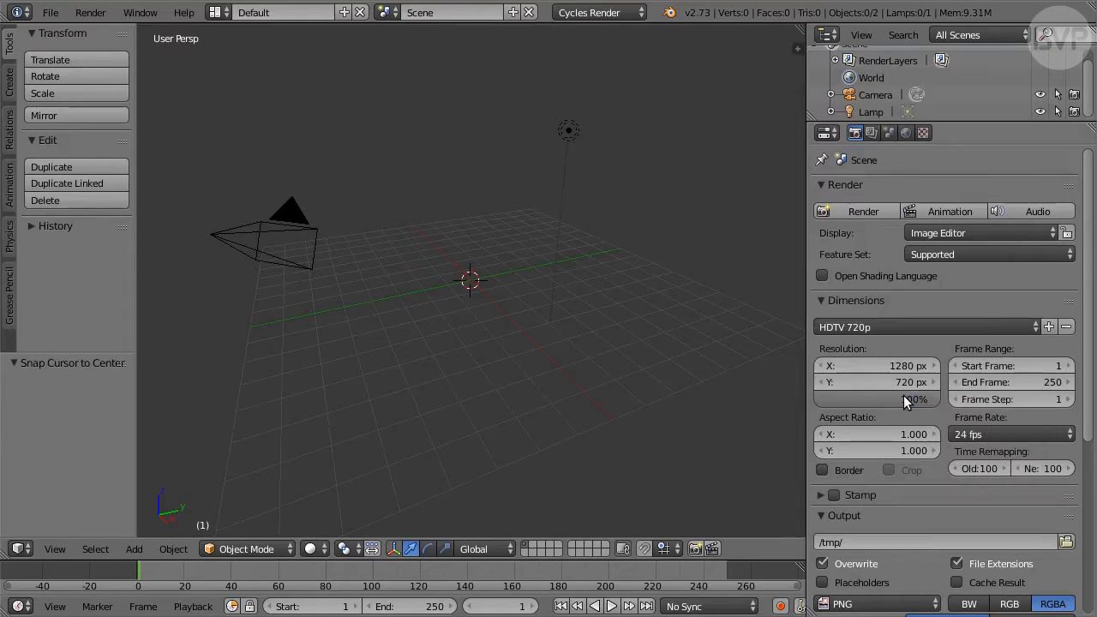
{"action": "left_click", "coordinate": [881, 397]}
{"action": "type", "text": "50"}
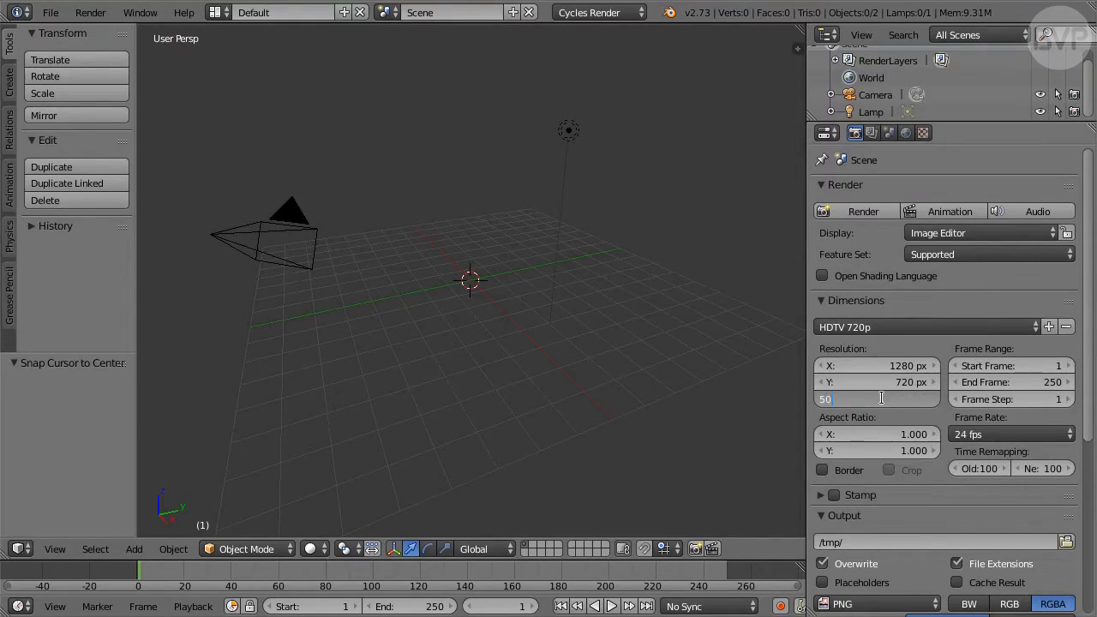
{"action": "key", "text": "Return"}
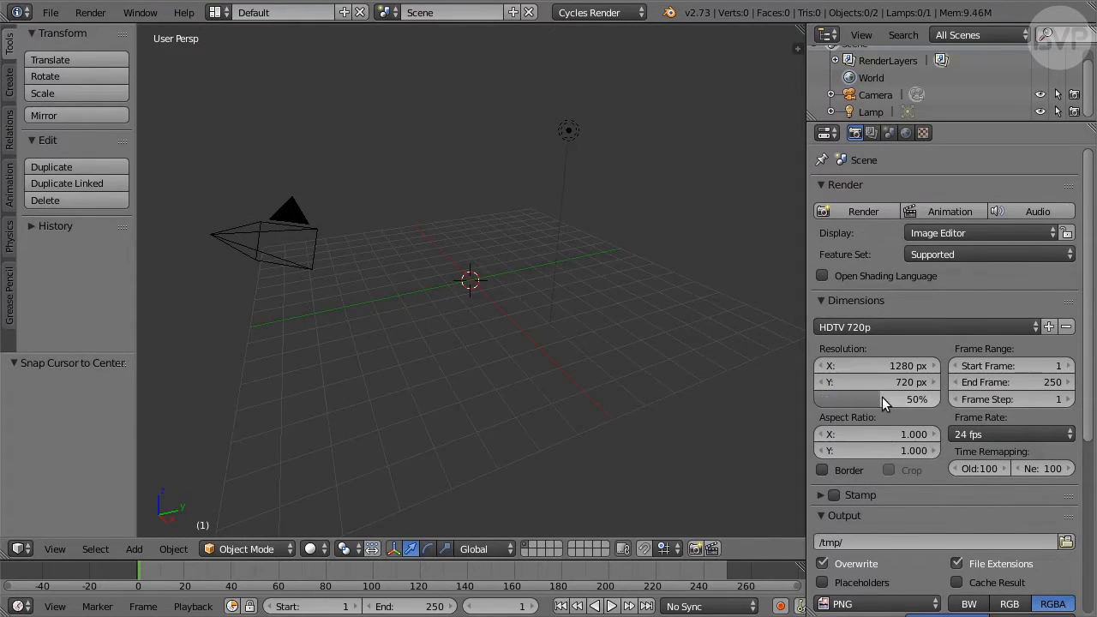
{"action": "left_click", "coordinate": [1010, 434]}
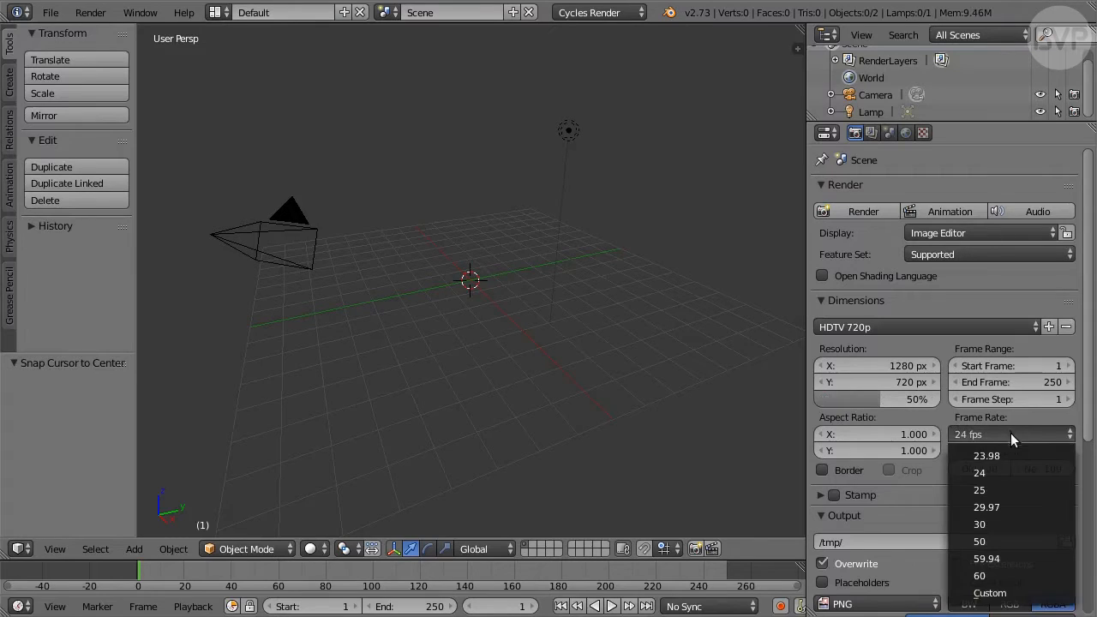
{"action": "left_click", "coordinate": [1020, 523]}
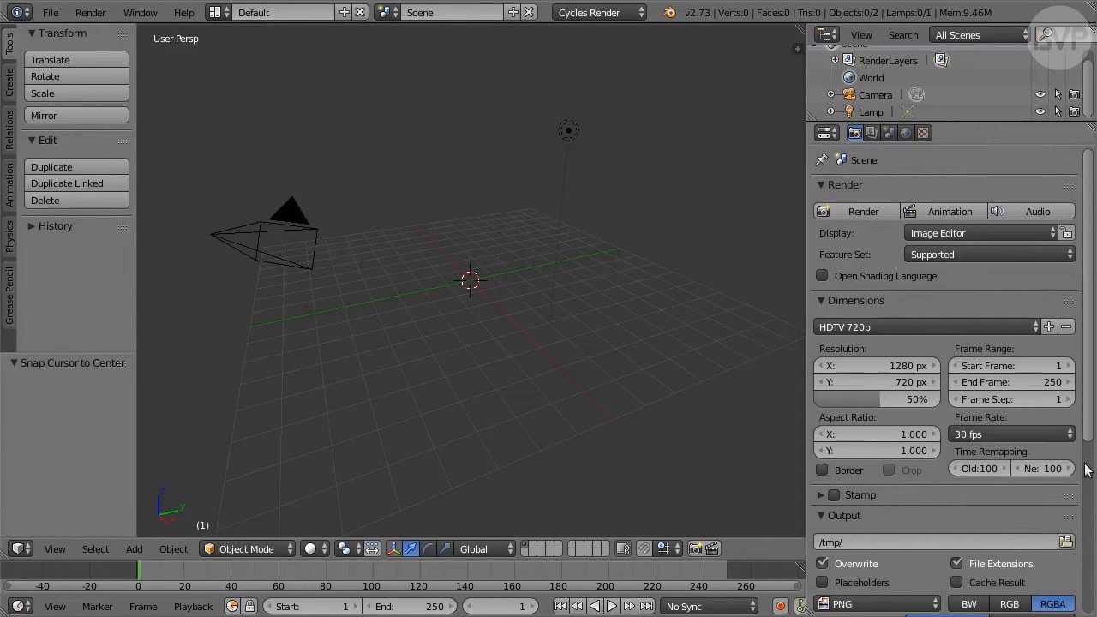
Set the render output to AVI JPEG in RGB, with //TutorialMovie.avi as the output path
{"action": "left_click_drag", "start_coordinate": [1088, 433], "coordinate": [1085, 606]}
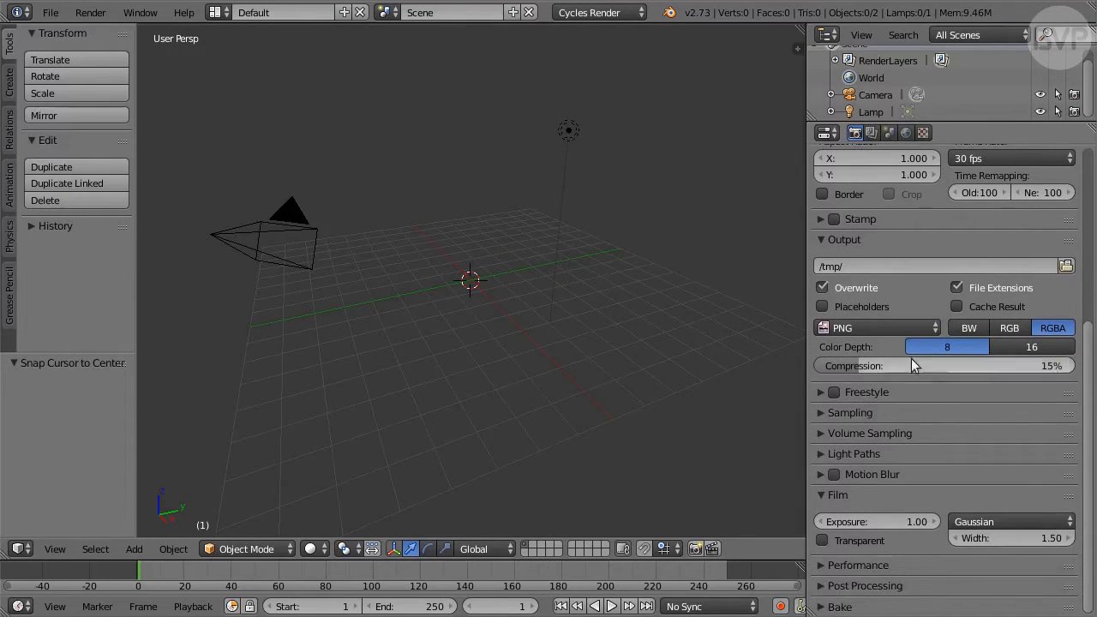
{"action": "left_click", "coordinate": [904, 327]}
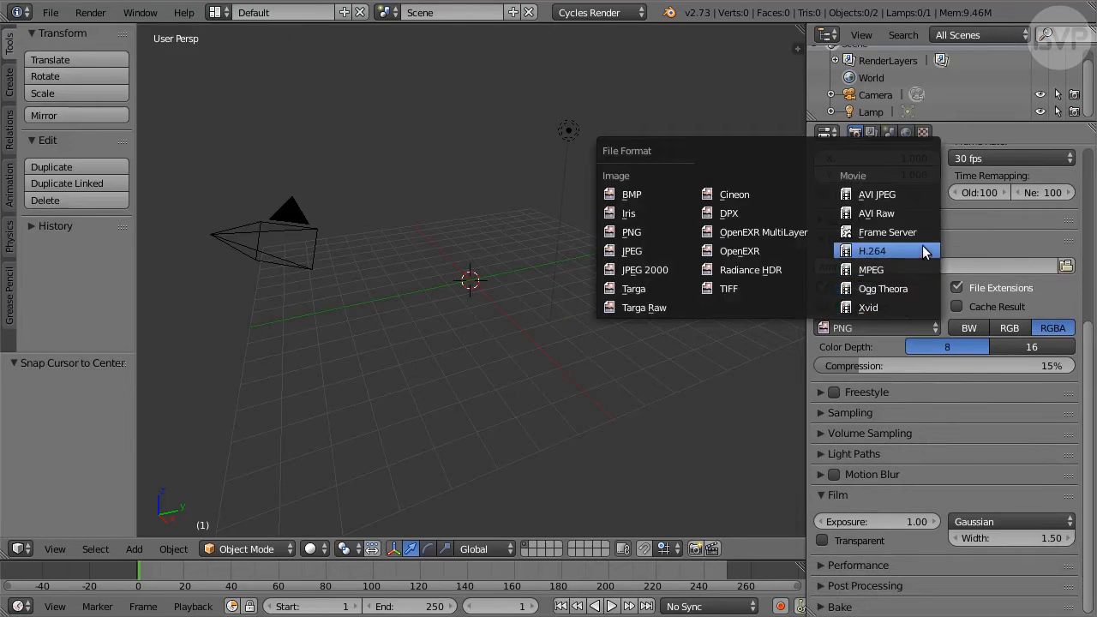
{"action": "left_click", "coordinate": [917, 194]}
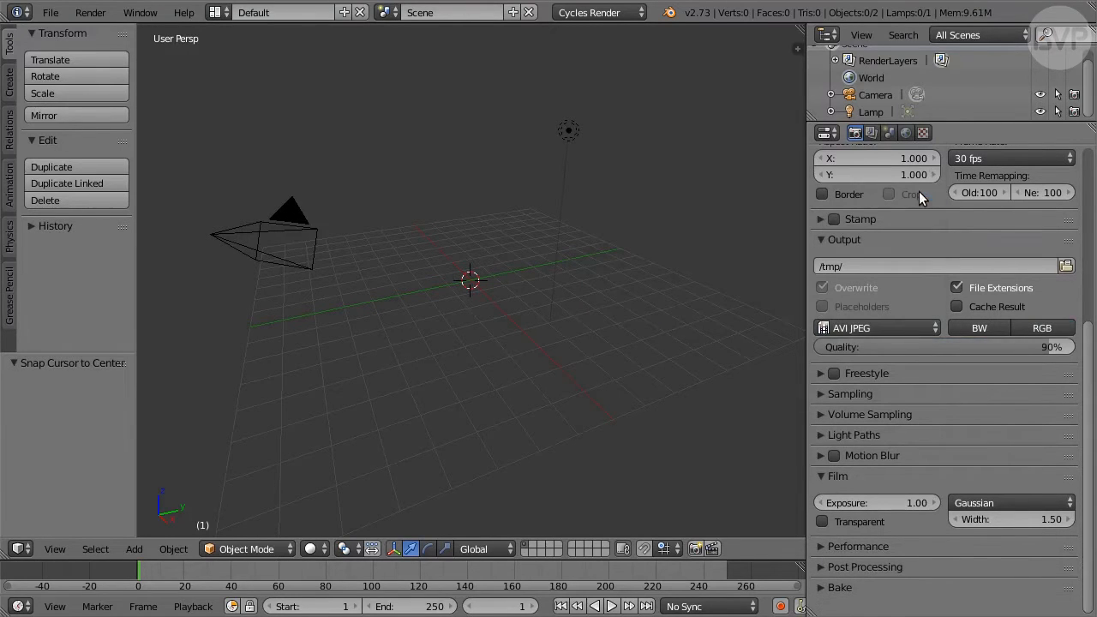
{"action": "left_click", "coordinate": [1024, 327]}
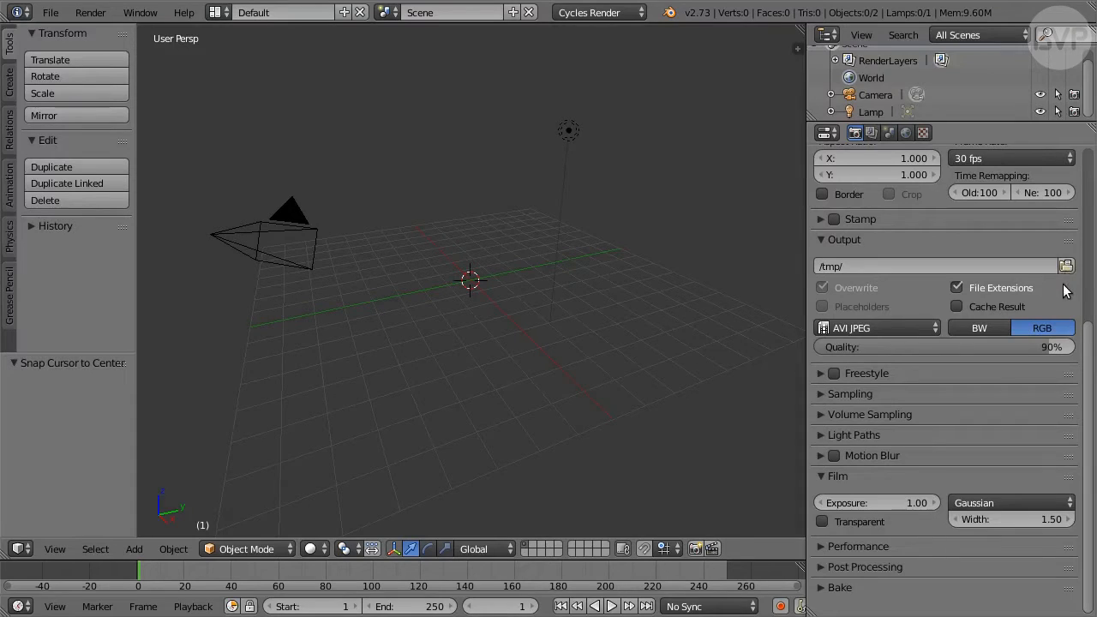
{"action": "left_click", "coordinate": [838, 266]}
{"action": "type", "text": "//TutorialMovie.avi"}
{"action": "key", "text": "Return"}
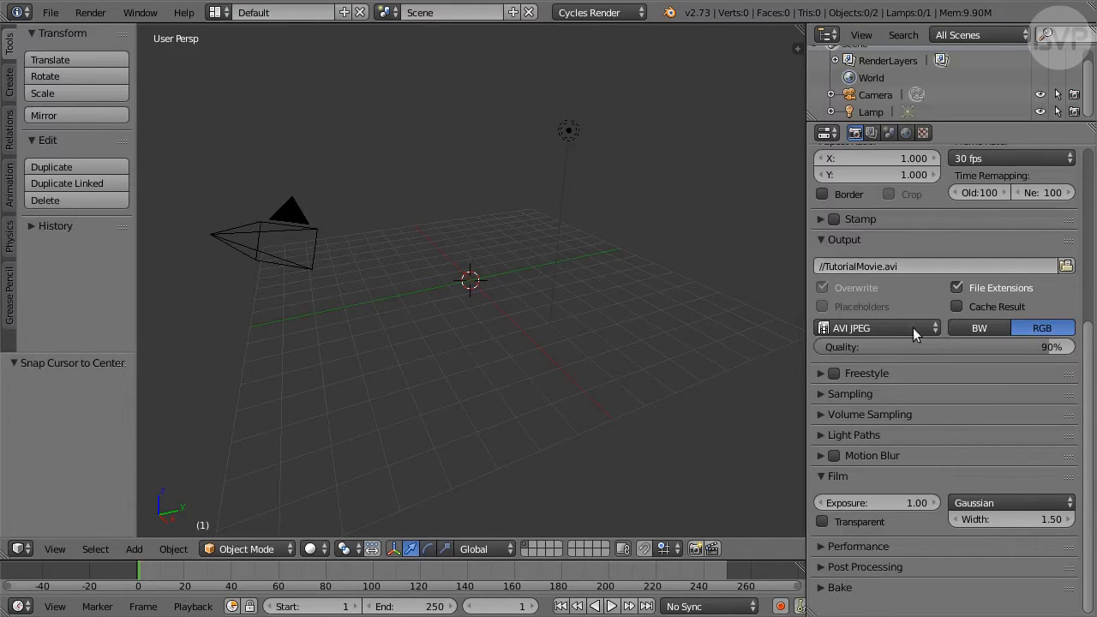
Set the Cycles sampling to 30 render samples, Clamp Direct 4 and Clamp Indirect 3
{"action": "left_click", "coordinate": [861, 393]}
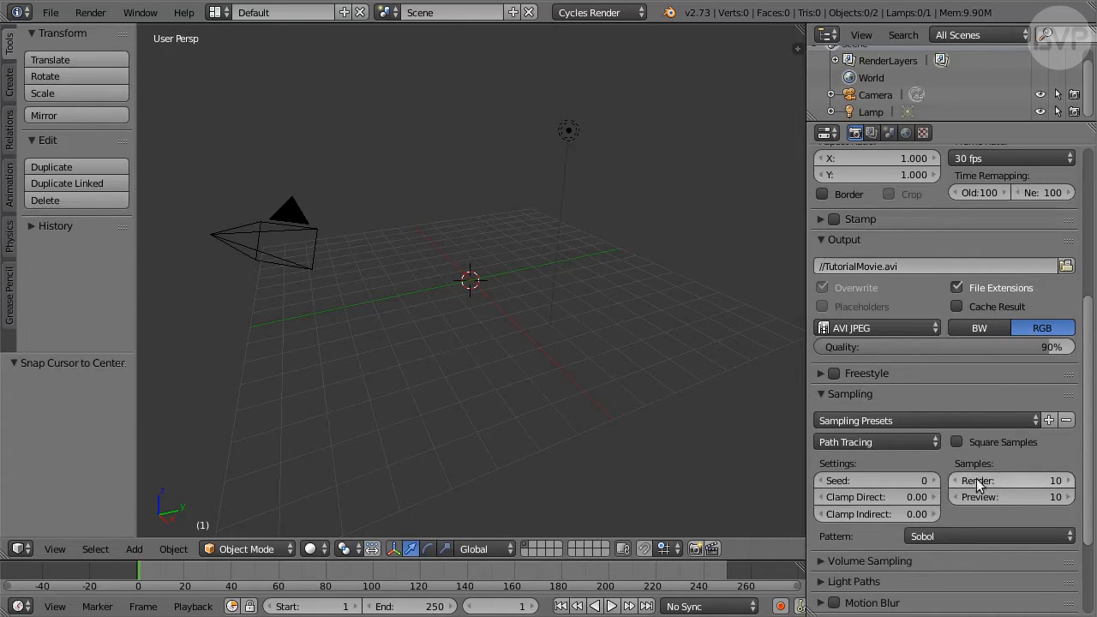
{"action": "left_click", "coordinate": [1017, 481]}
{"action": "type", "text": "30"}
{"action": "key", "text": "Return"}
{"action": "left_click", "coordinate": [908, 497]}
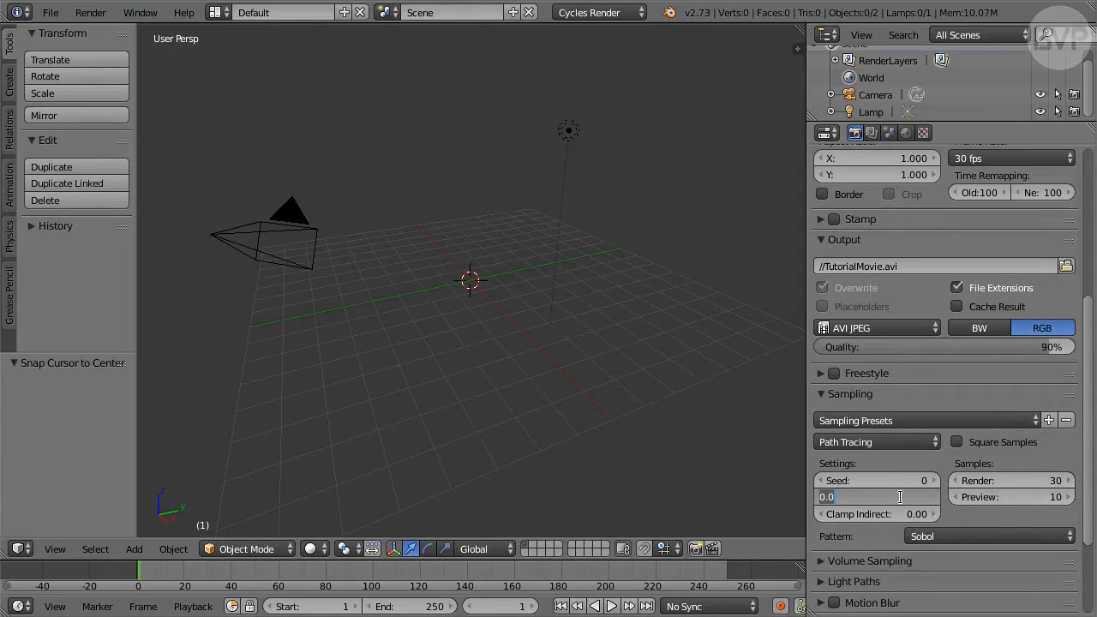
{"action": "type", "text": "4"}
{"action": "key", "text": "Tab"}
{"action": "type", "text": "3"}
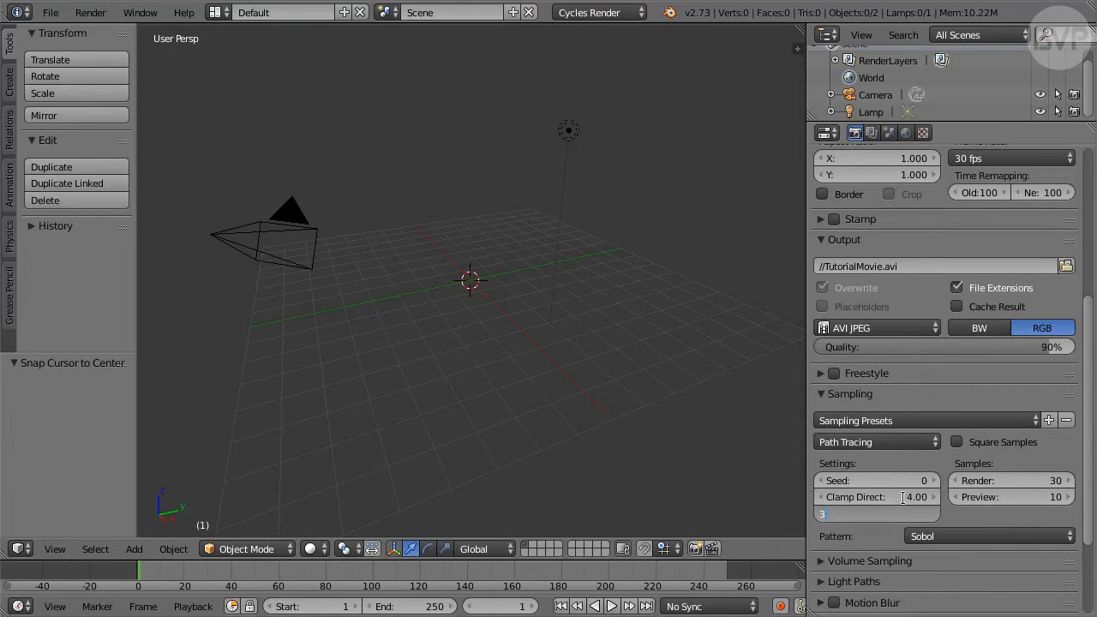
{"action": "key", "text": "Return"}
In the light path settings, set the diffuse bounces to 8 and disable Refractive Caustics
{"action": "left_click", "coordinate": [900, 582]}
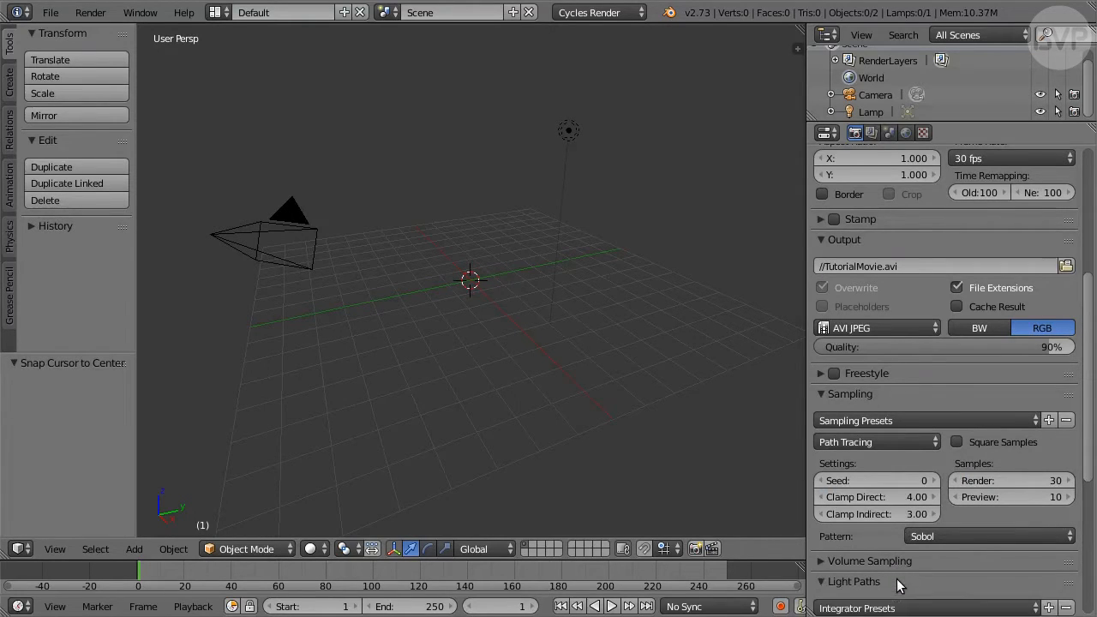
{"action": "left_click_drag", "start_coordinate": [1089, 460], "coordinate": [1088, 607]}
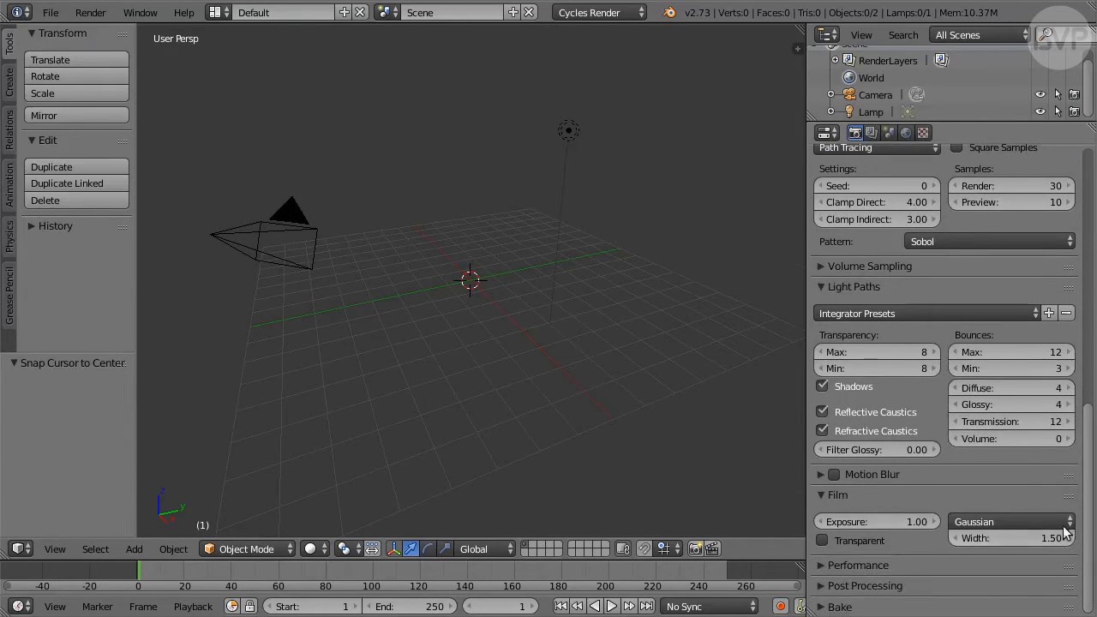
{"action": "left_click", "coordinate": [1049, 387]}
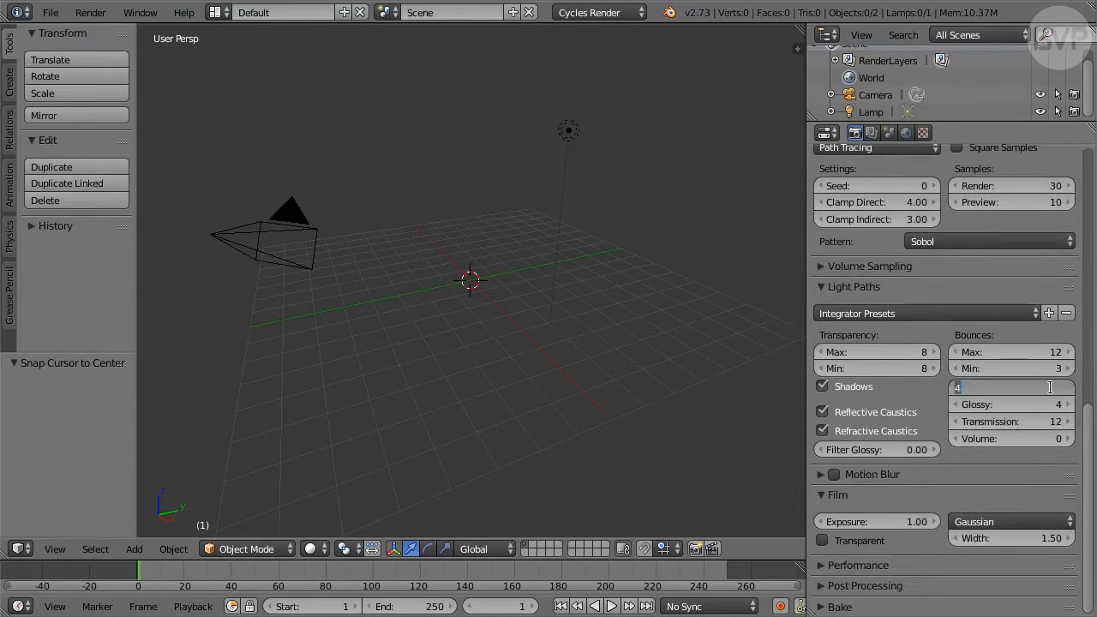
{"action": "type", "text": "8"}
{"action": "key", "text": "Return"}
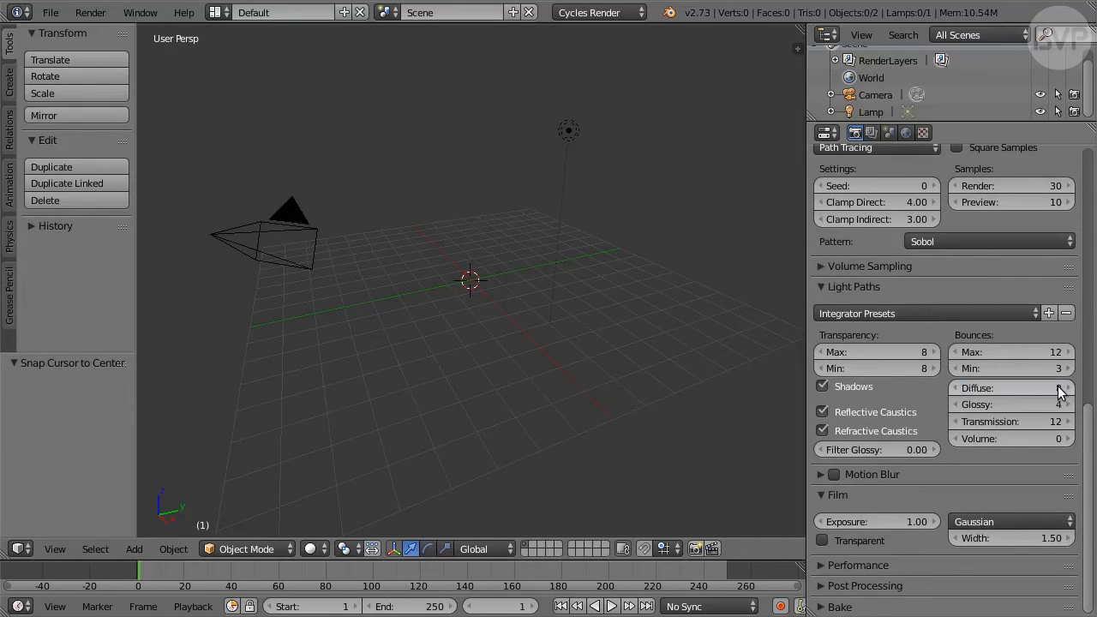
{"action": "left_click", "coordinate": [891, 427]}
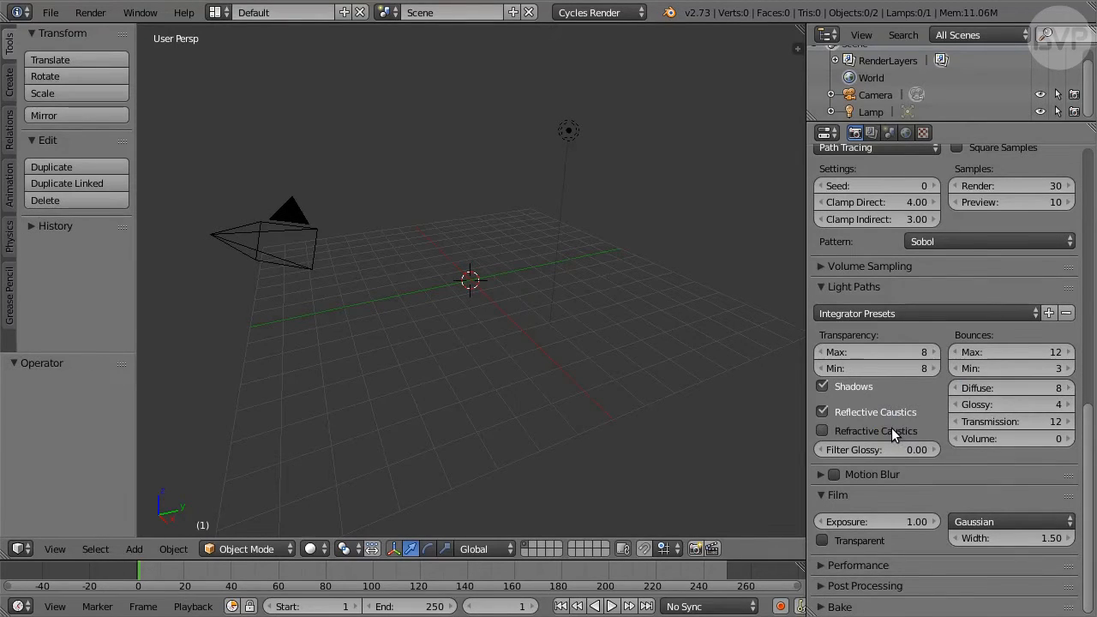
Change the dither amount in the post-processing render settings
{"action": "left_click", "coordinate": [908, 586]}
{"action": "scroll", "coordinate": [1028, 591], "scroll_direction": "down", "scroll_amount": 2}
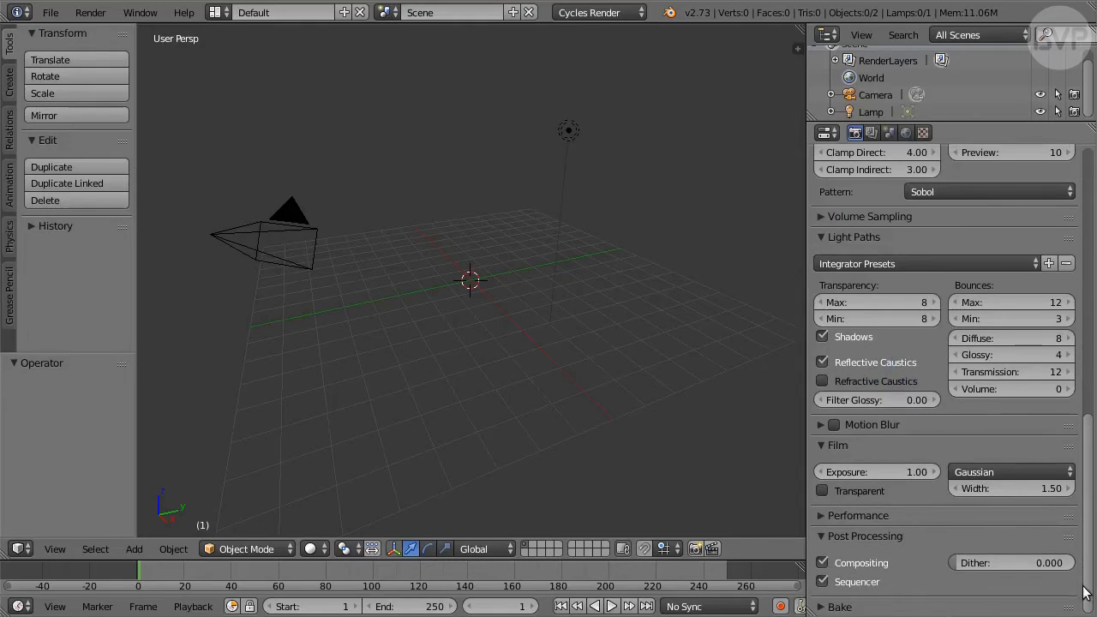
{"action": "left_click", "coordinate": [1037, 562]}
{"action": "type", "text": "0.0"}
{"action": "key", "text": "Return"}
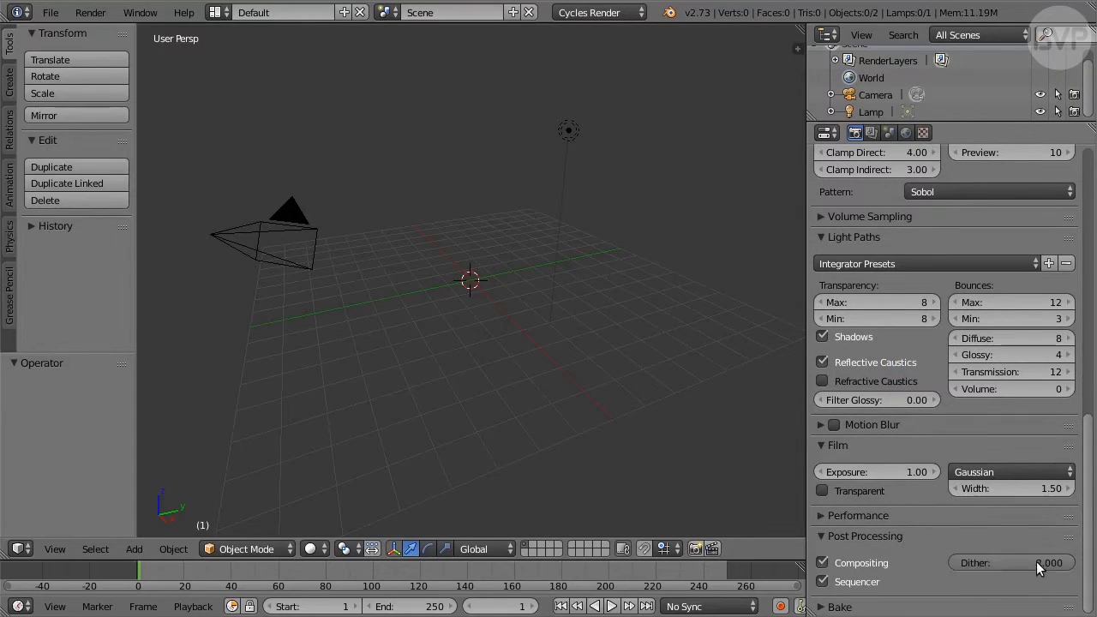
Enable nodes for the surface of the scene's world
{"action": "left_click", "coordinate": [910, 132]}
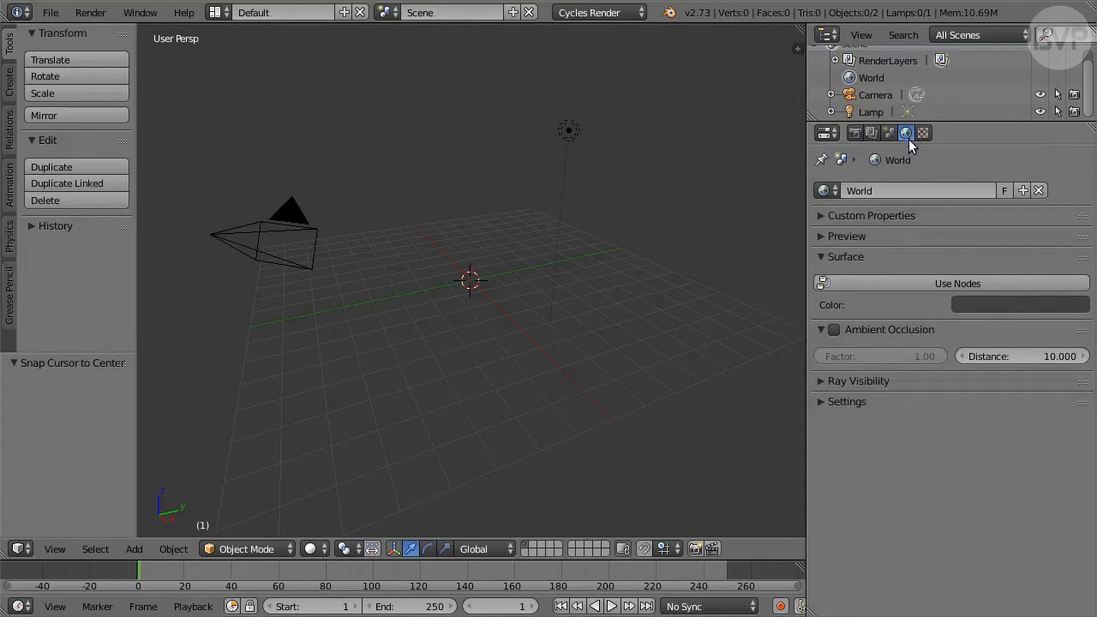
{"action": "left_click", "coordinate": [1011, 283]}
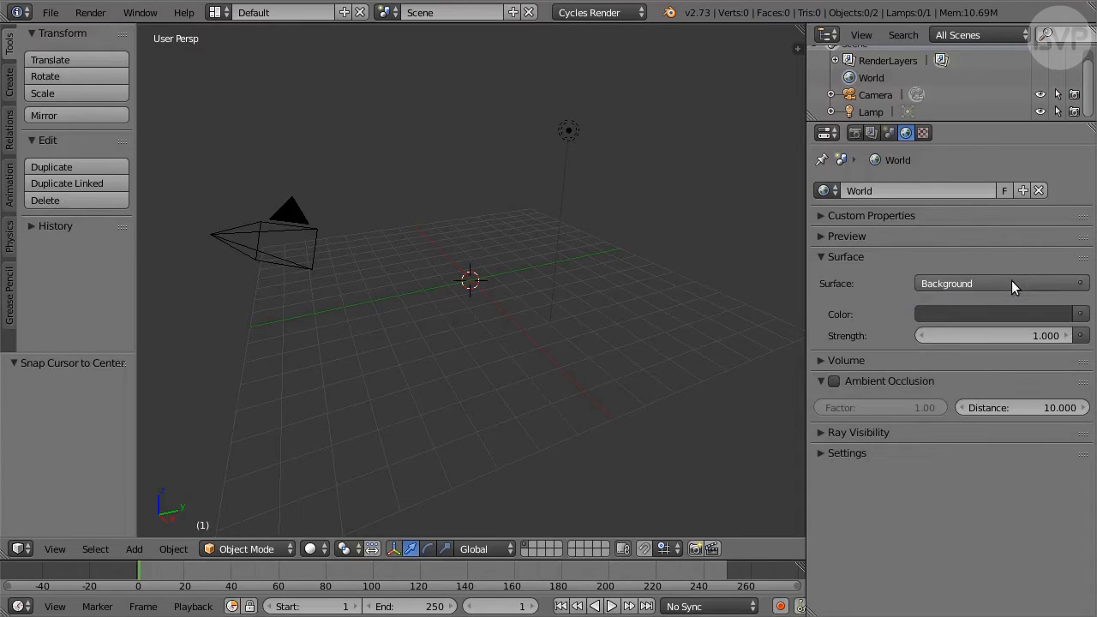
Use a Hosek / Wilkie Sky Texture as the world's background color and rotate its sun direction to darken the preview sphere
{"action": "left_click", "coordinate": [1078, 315]}
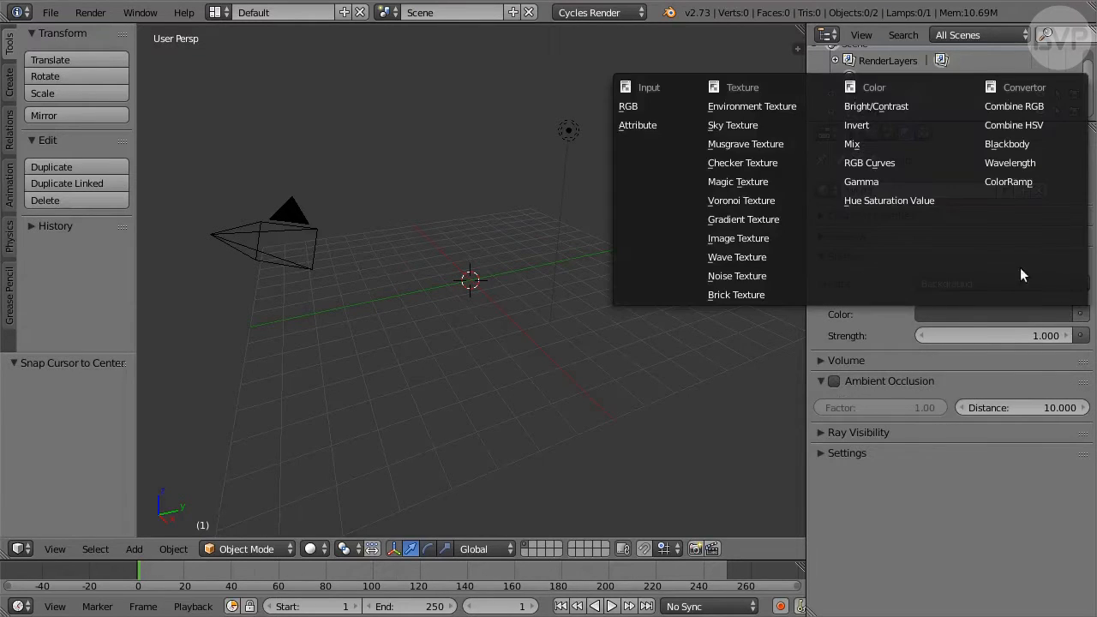
{"action": "left_click", "coordinate": [773, 125]}
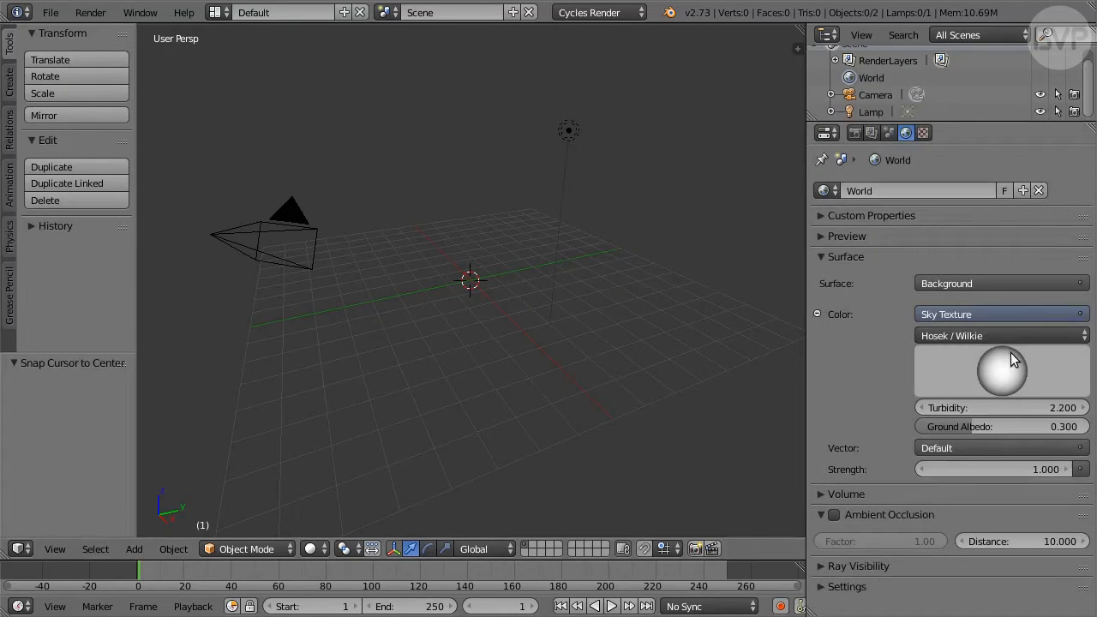
{"action": "mouse_move", "coordinate": [1012, 360]}
{"action": "left_mouse_down"}
{"action": "mouse_move", "coordinate": [999, 374]}
{"action": "mouse_move", "coordinate": [1003, 395]}
{"action": "mouse_move", "coordinate": [1002, 366]}
{"action": "mouse_move", "coordinate": [1011, 444]}
{"action": "mouse_move", "coordinate": [1002, 366]}
{"action": "left_mouse_up"}
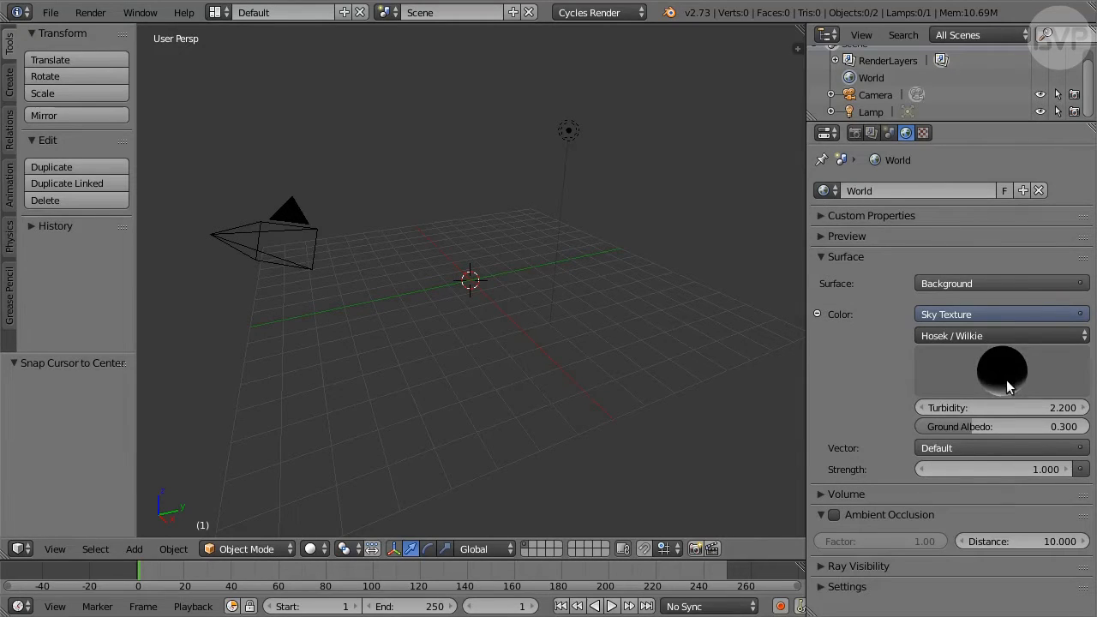
{"action": "left_click_drag", "start_coordinate": [1004, 407], "coordinate": [1004, 406]}
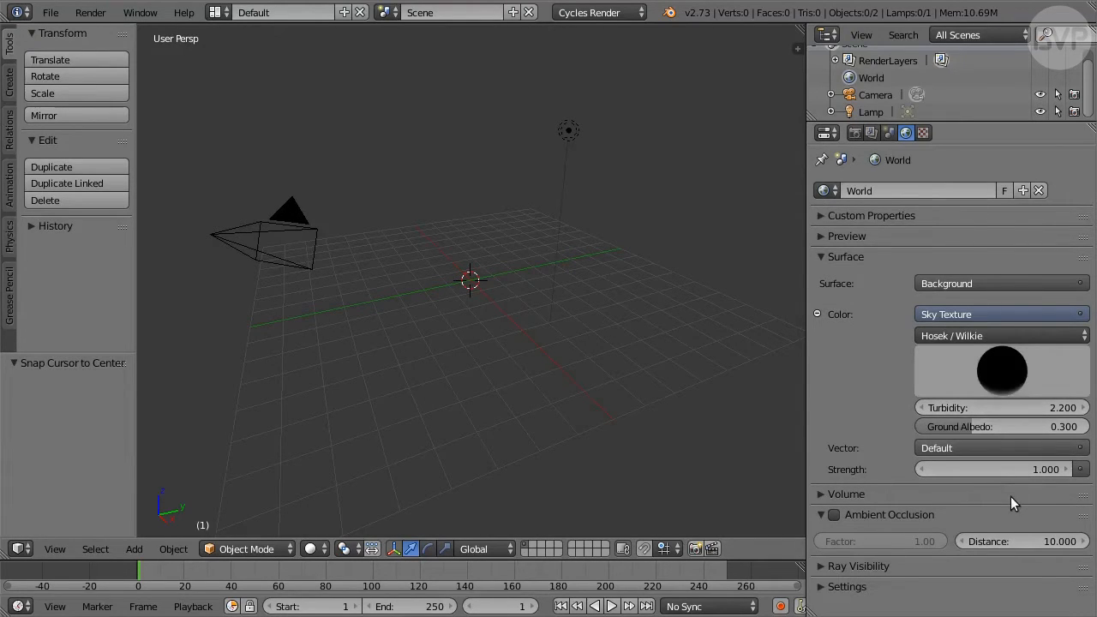
Change the scene's lamp to a Spot with size 2 and enable Multiple Importance
{"action": "left_click_drag", "start_coordinate": [976, 124], "coordinate": [975, 150]}
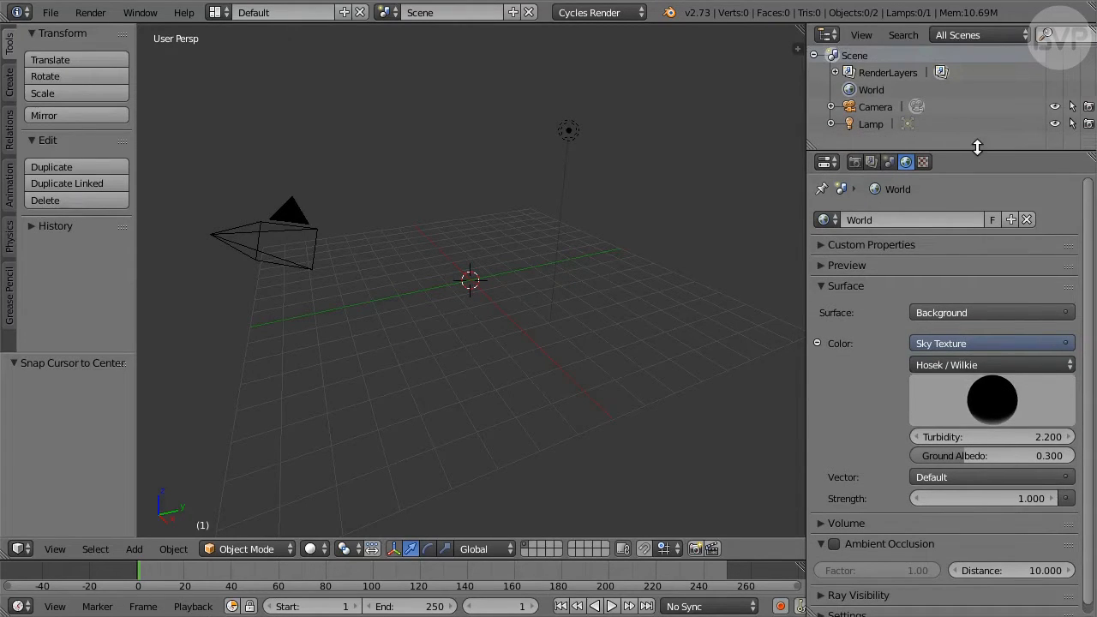
{"action": "left_click", "coordinate": [878, 124]}
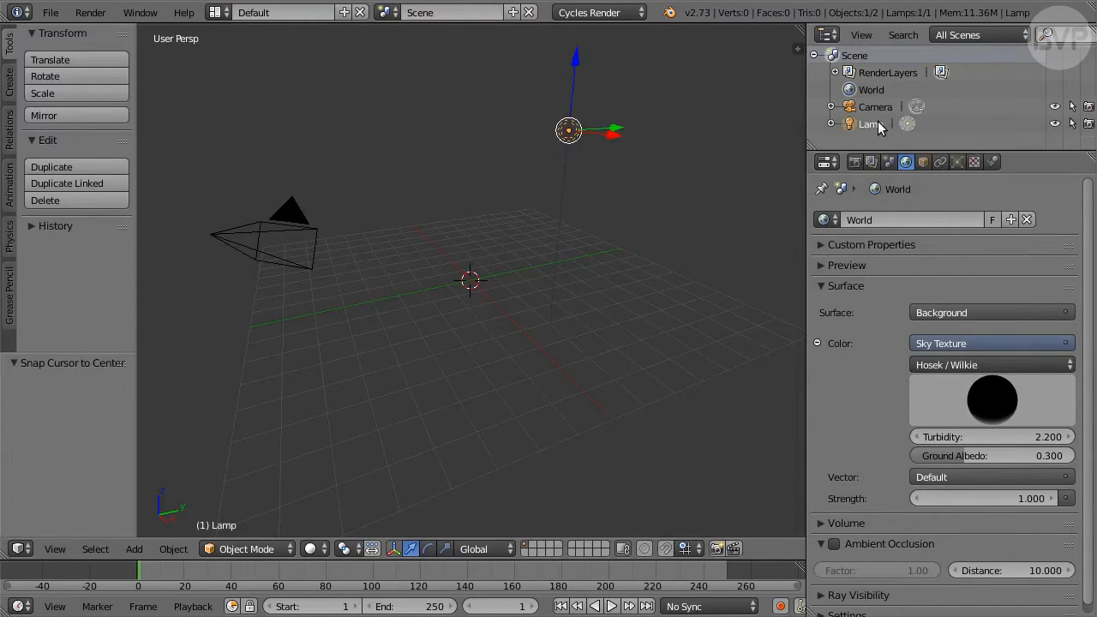
{"action": "left_click", "coordinate": [958, 163]}
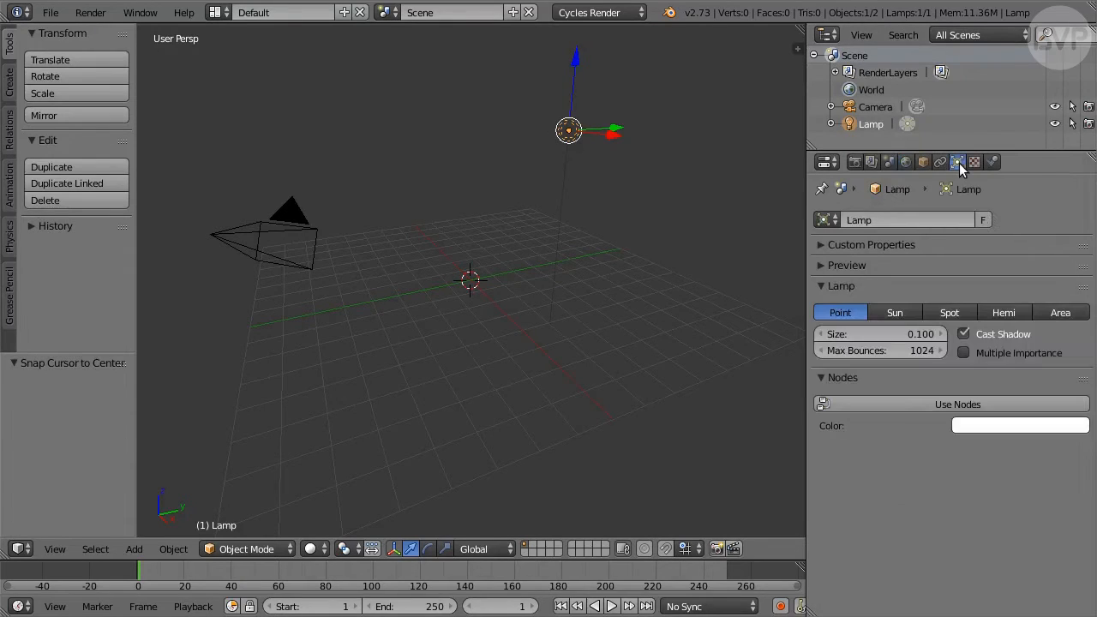
{"action": "left_click", "coordinate": [949, 312]}
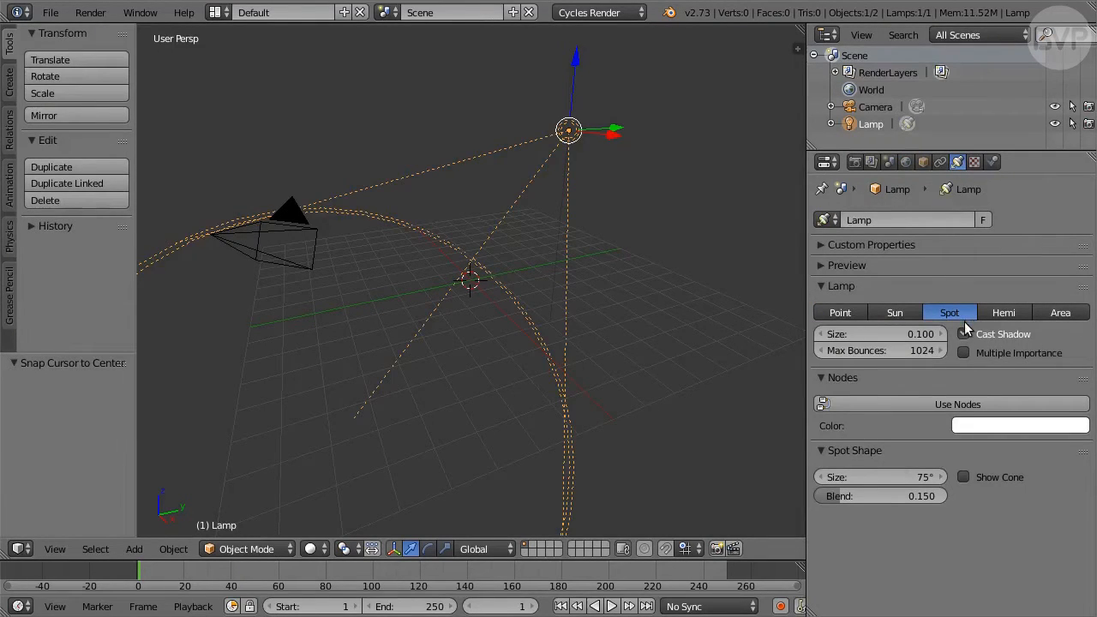
{"action": "left_click", "coordinate": [910, 331]}
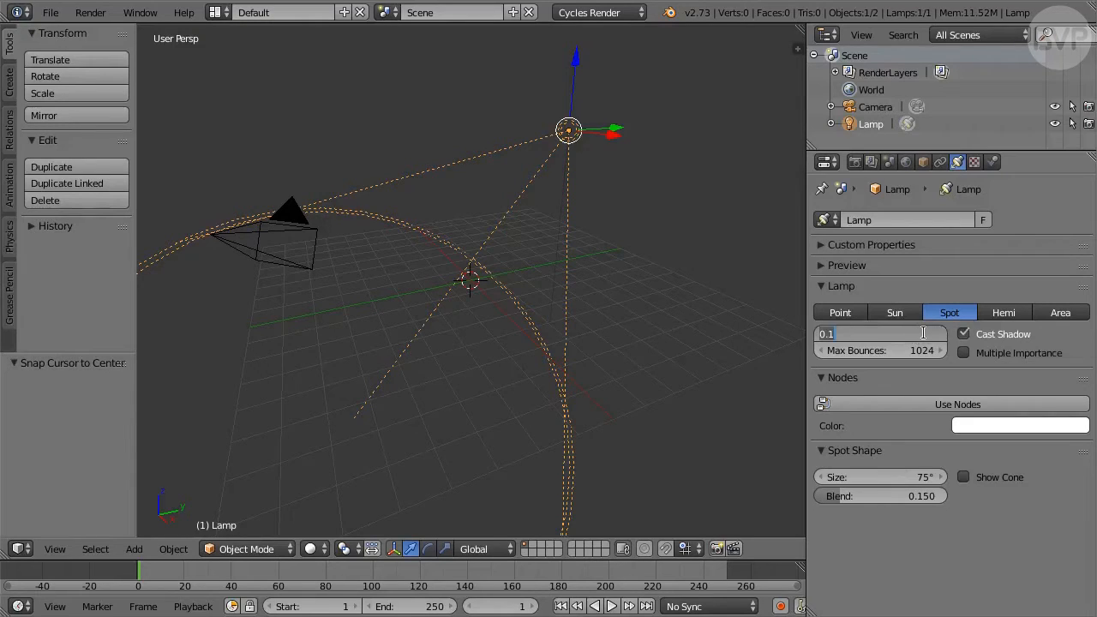
{"action": "type", "text": "2"}
{"action": "key", "text": "Return"}
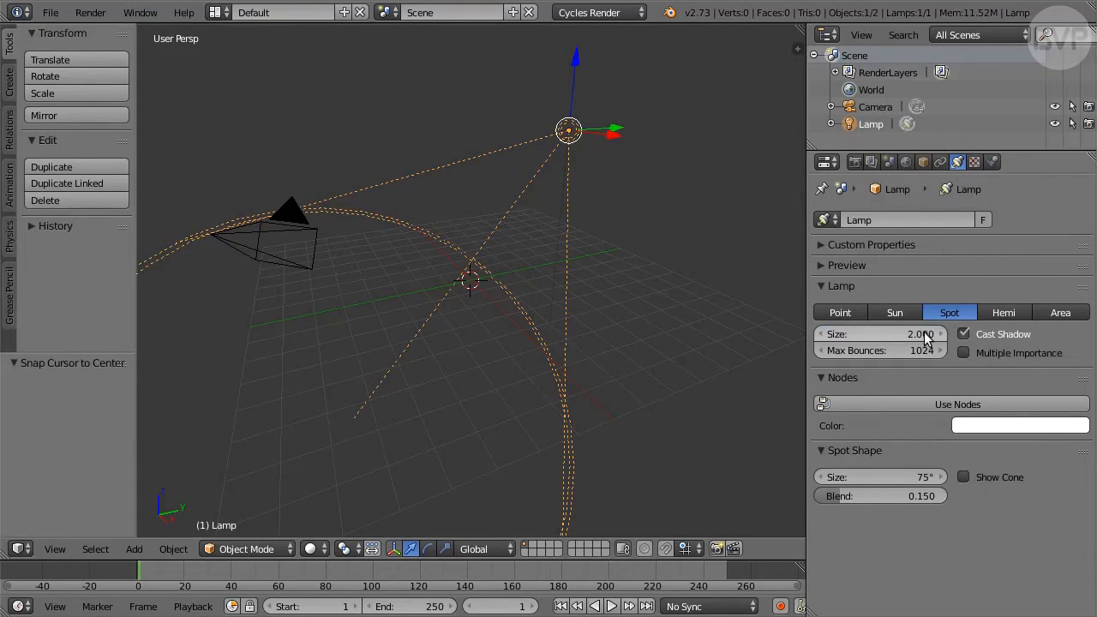
{"action": "left_click", "coordinate": [963, 352]}
Enable nodes for the spot lamp and set its emission strength to 4000
{"action": "left_click", "coordinate": [1014, 403]}
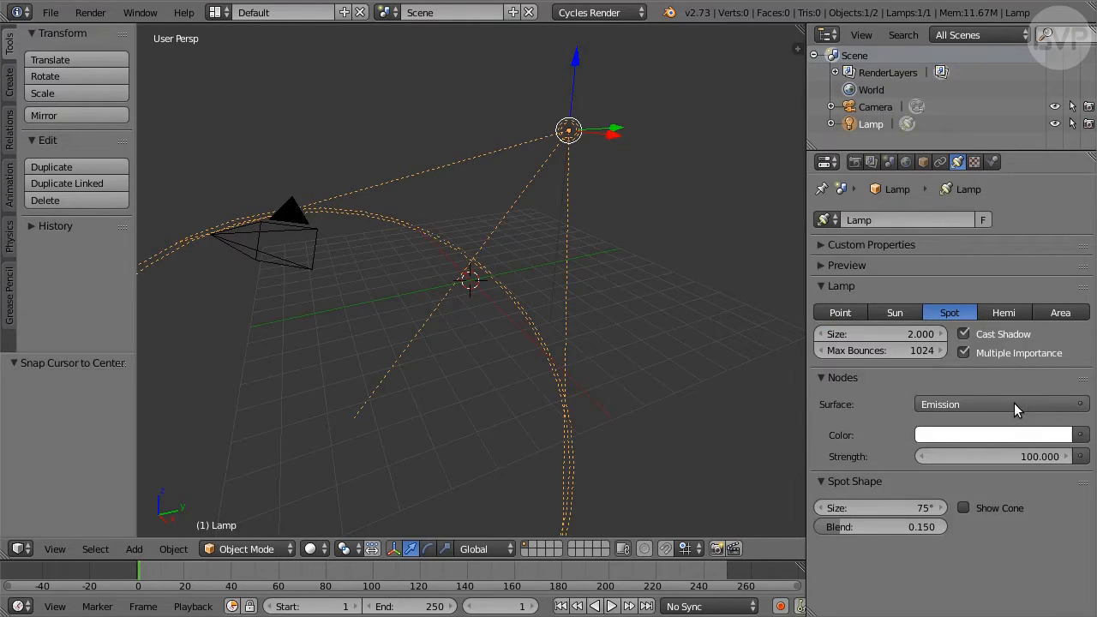
{"action": "left_click", "coordinate": [994, 456]}
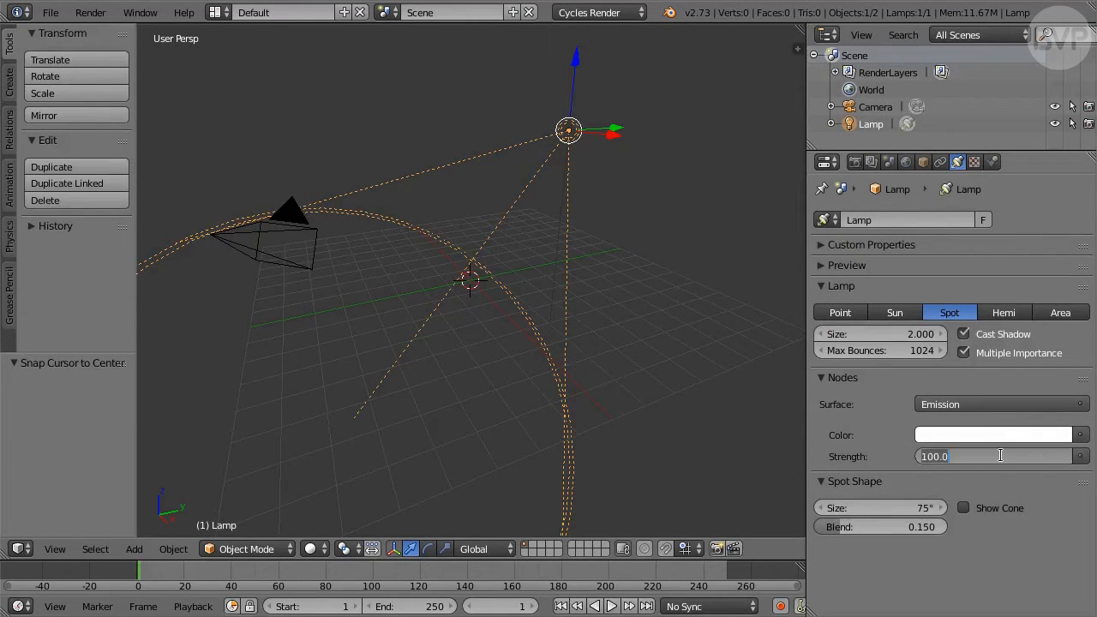
{"action": "type", "text": "40"}
{"action": "key", "text": "Return"}
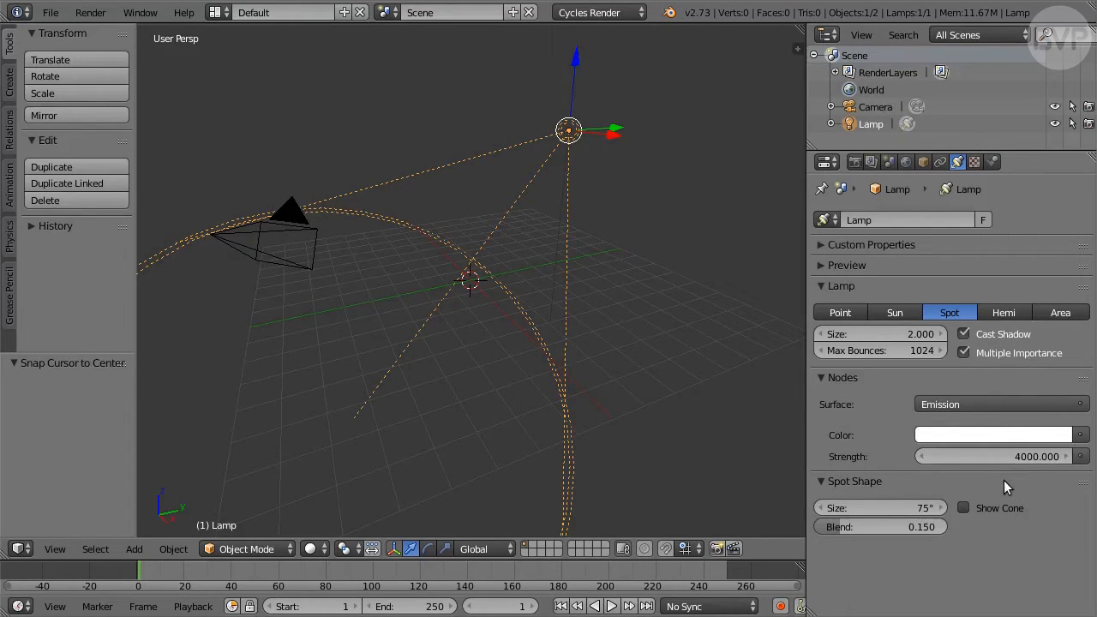
Set the lamp's spot shape to a size of 15° and a blend of 1
{"action": "left_click", "coordinate": [916, 506]}
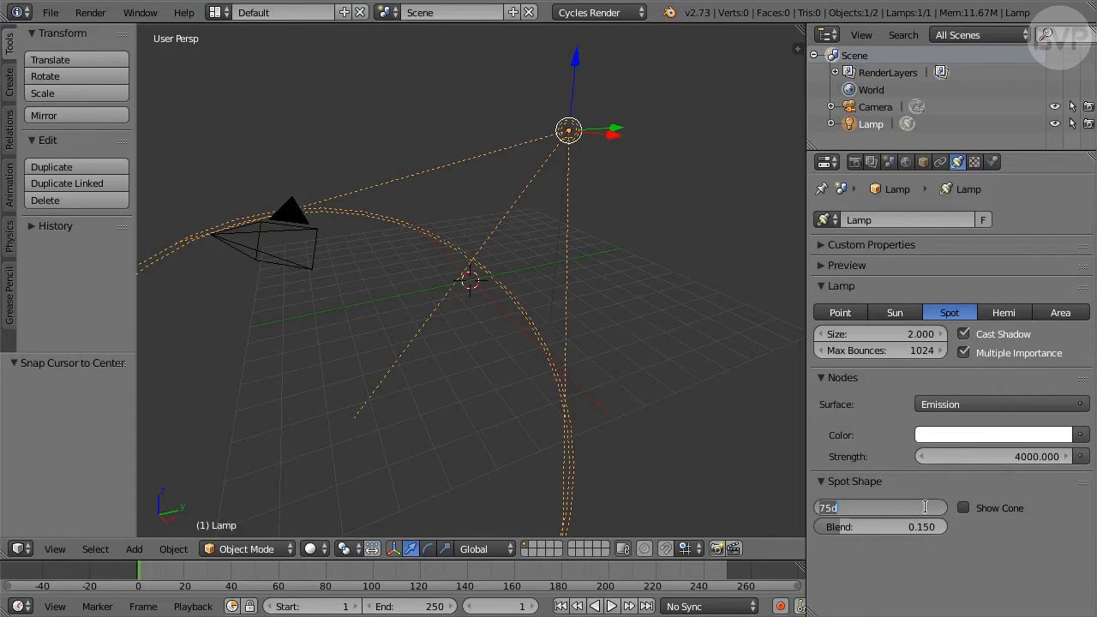
{"action": "type", "text": "15"}
{"action": "key", "text": "Tab"}
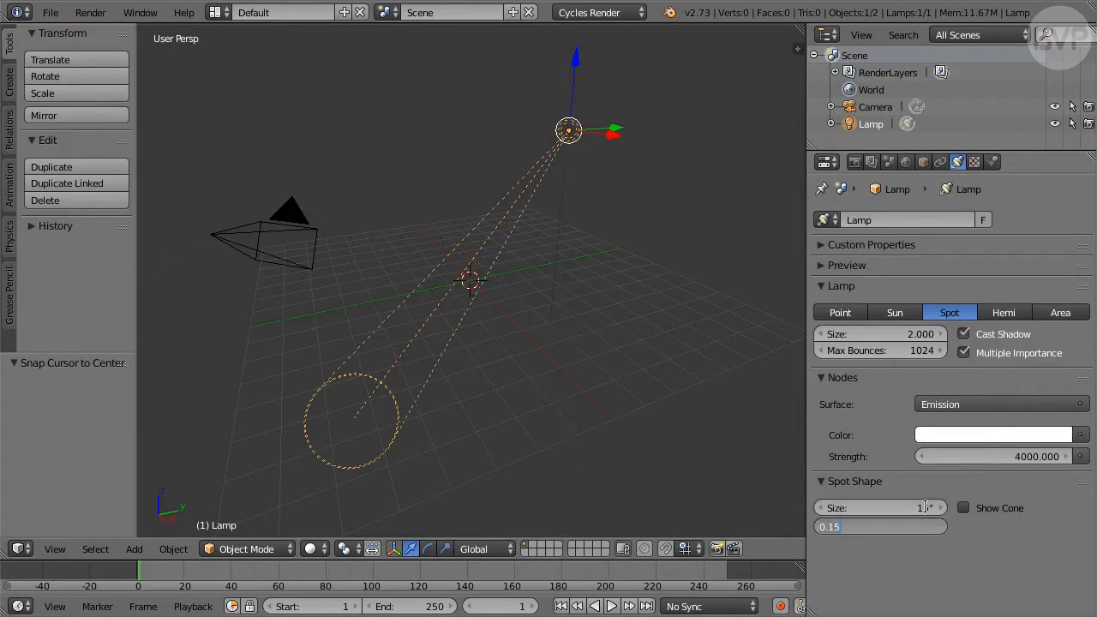
{"action": "type", "text": "1"}
{"action": "key", "text": "Return"}
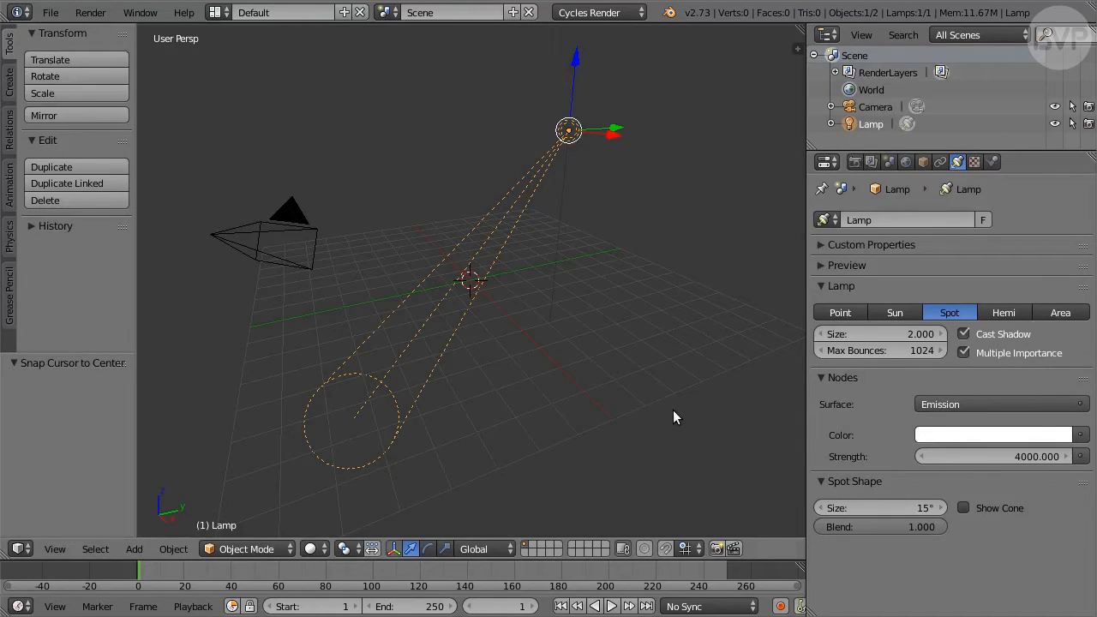
Set the lamp's location to X 6, Y -12, Z 9
{"action": "key", "text": "n"}
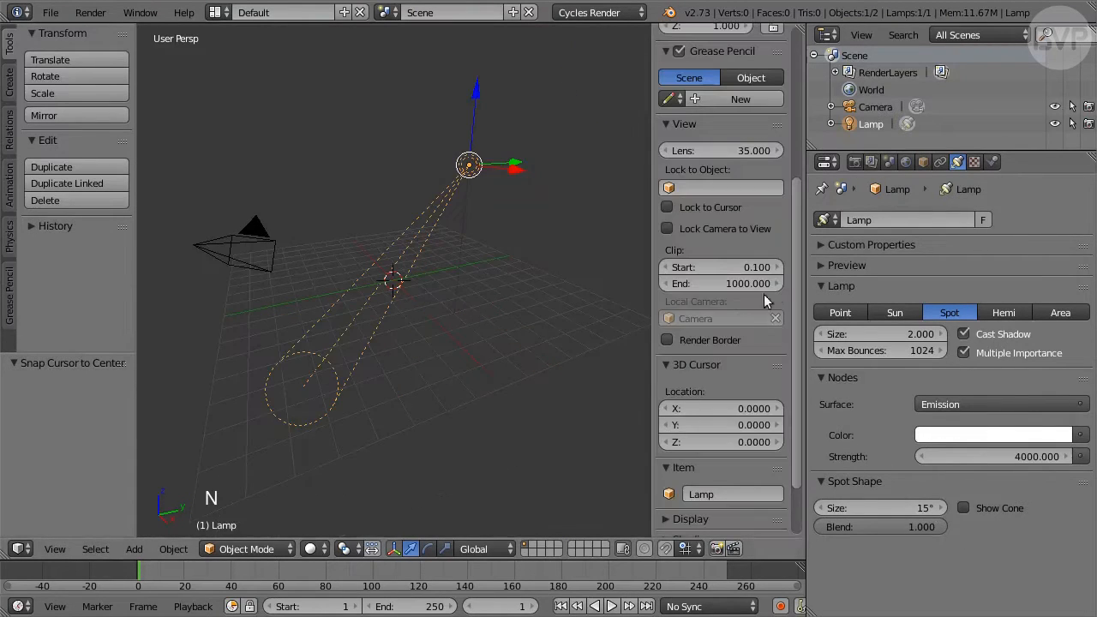
{"action": "left_click_drag", "start_coordinate": [795, 275], "coordinate": [773, 112]}
{"action": "left_click", "coordinate": [726, 76]}
{"action": "key", "text": "BackSpace"}
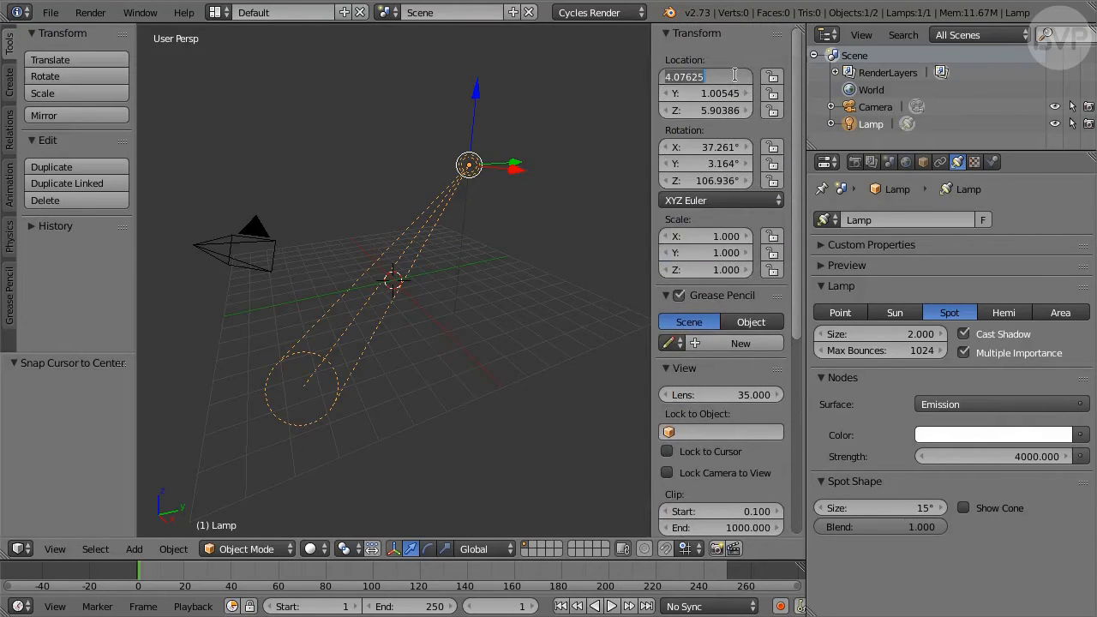
{"action": "type", "text": "6"}
{"action": "key", "text": "Tab"}
{"action": "key", "text": "BackSpace"}
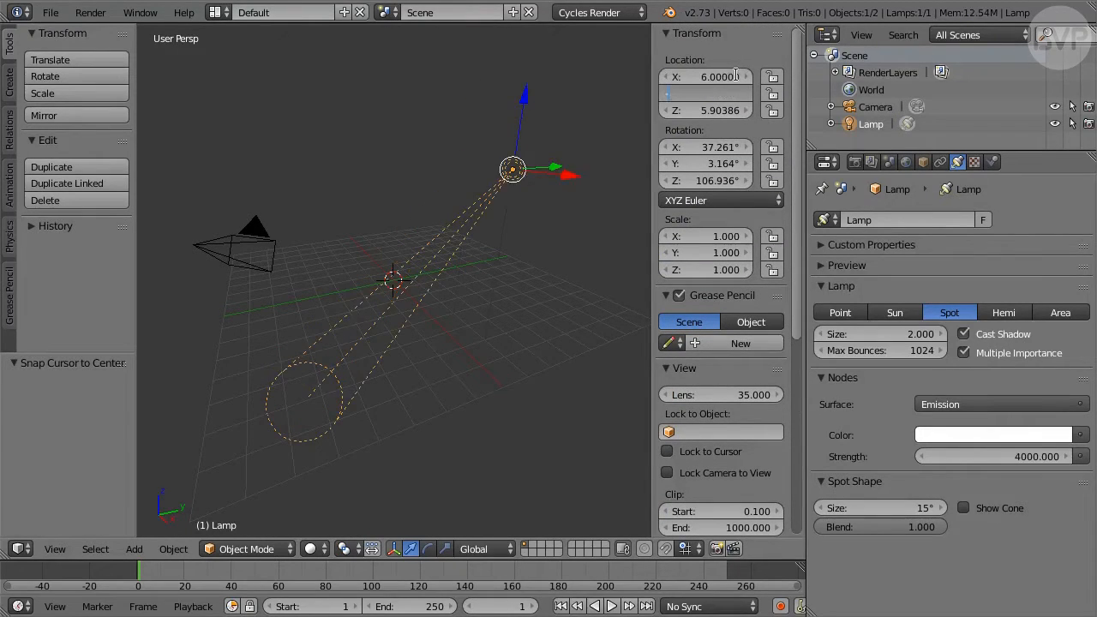
{"action": "type", "text": "-12"}
{"action": "key", "text": "Tab"}
{"action": "type", "text": "9"}
{"action": "key", "text": "Return"}
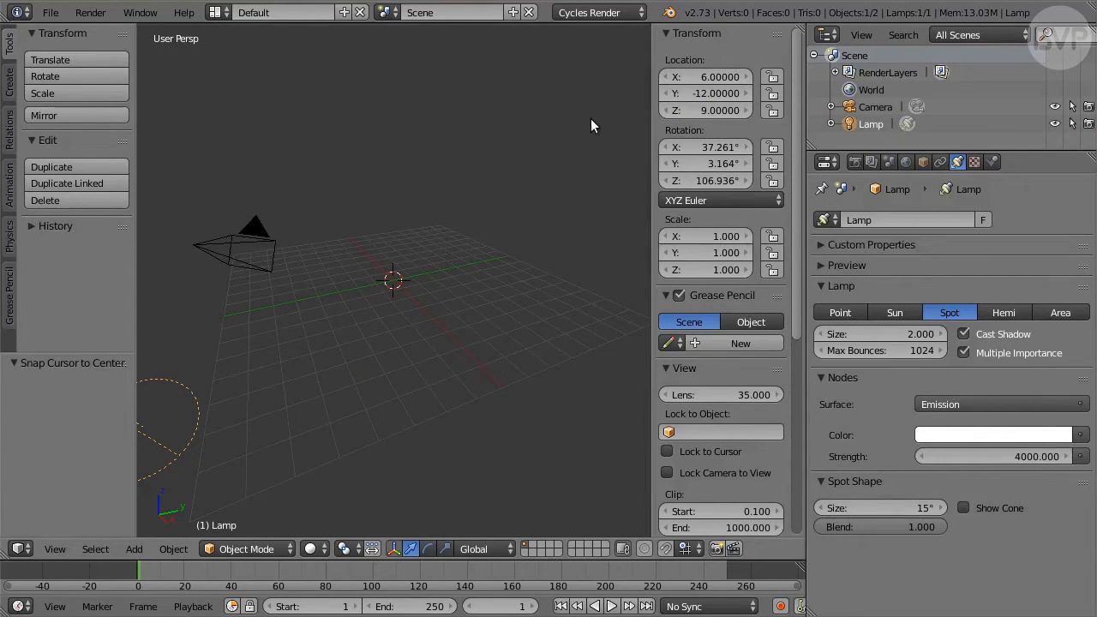
Add a sphere-type empty at the scene's center and set its Z location to 2.2
{"action": "left_click", "coordinate": [134, 548]}
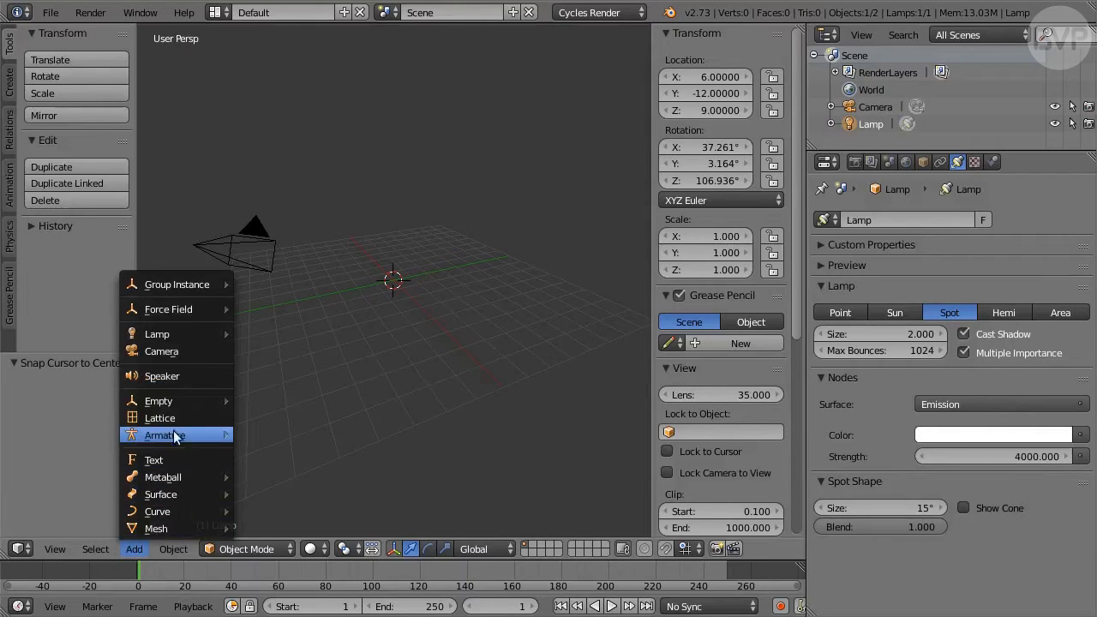
{"action": "mouse_move", "coordinate": [191, 400]}
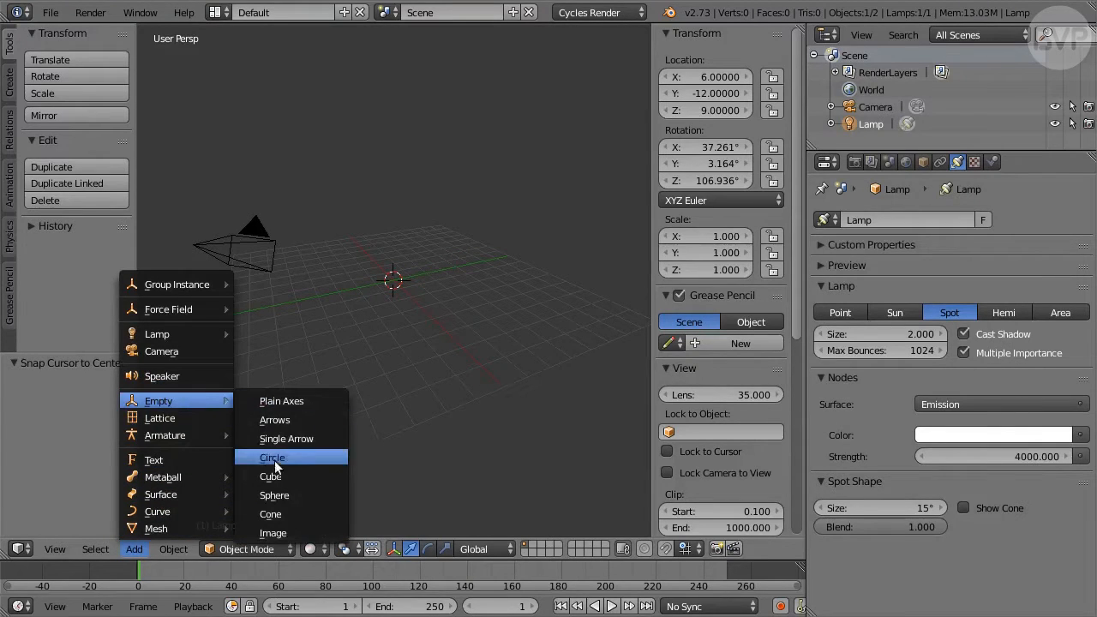
{"action": "left_click", "coordinate": [313, 494]}
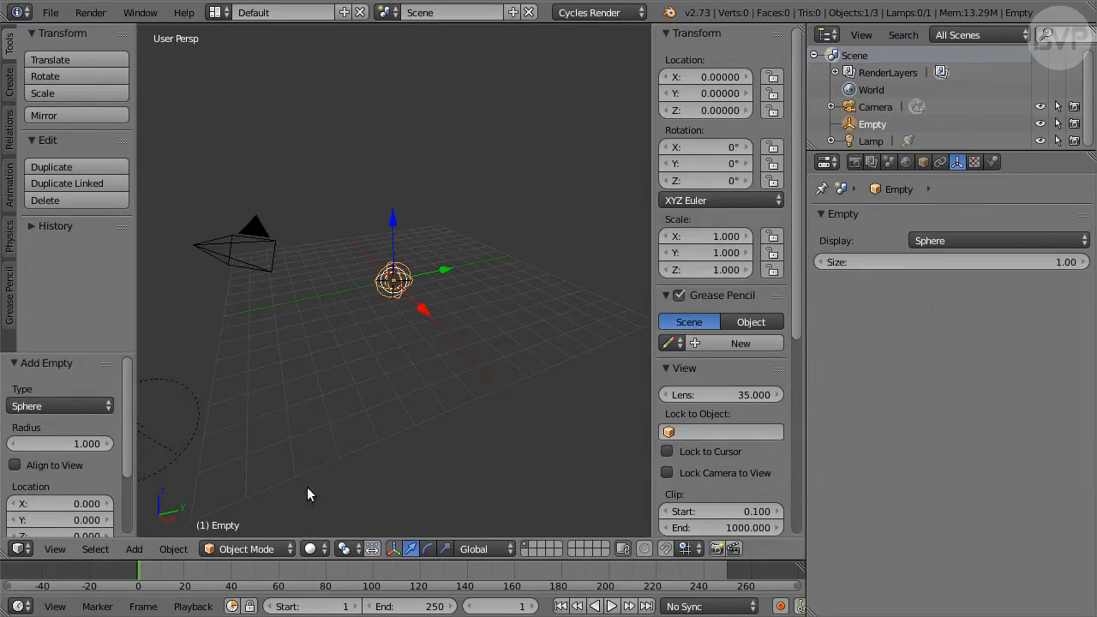
{"action": "scroll", "coordinate": [124, 468], "scroll_direction": "down", "scroll_amount": 3}
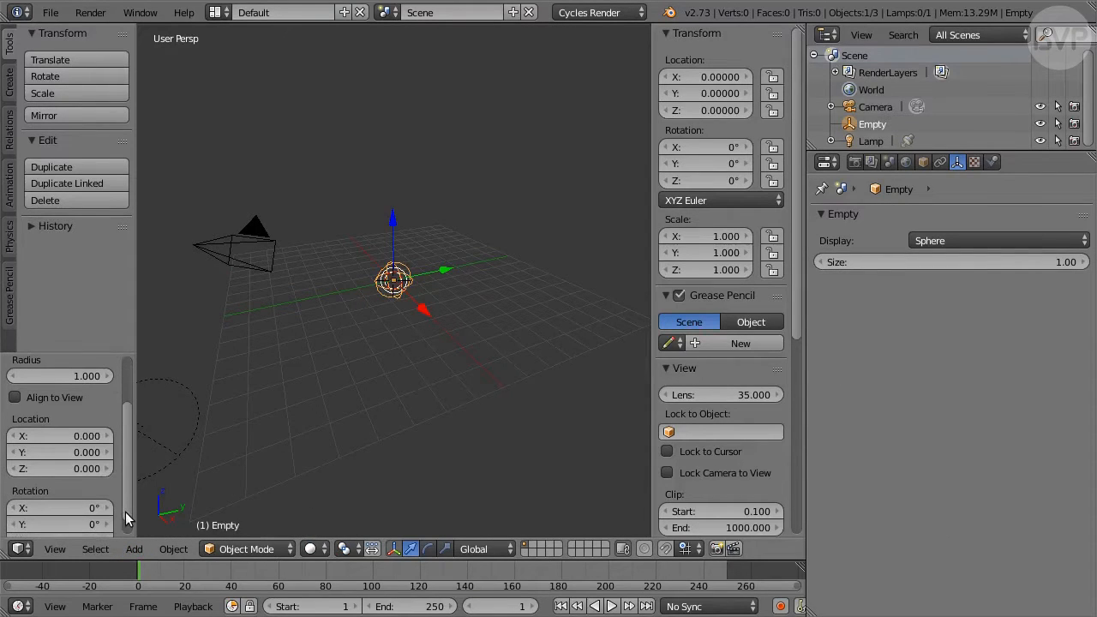
{"action": "left_click", "coordinate": [85, 468]}
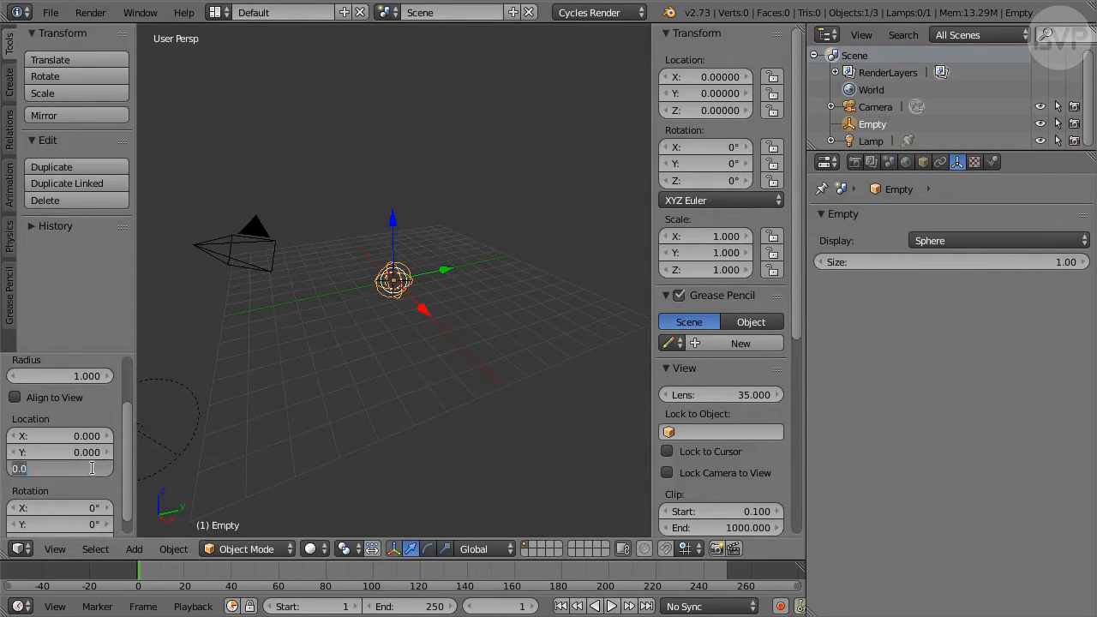
{"action": "type", "text": "2.2"}
{"action": "key", "text": "Return"}
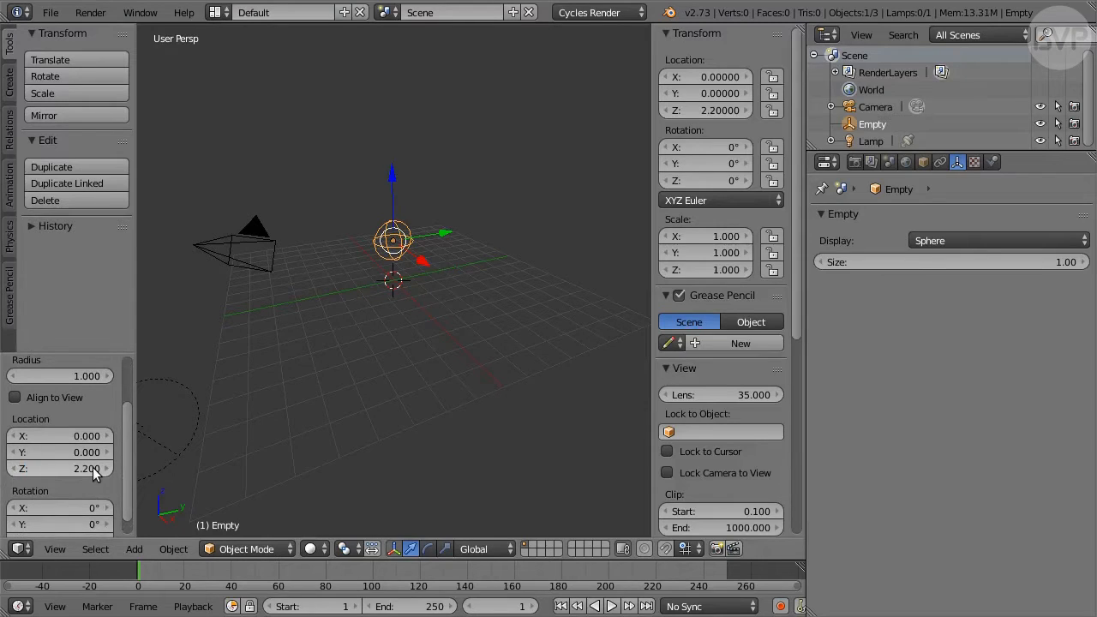
Rename the sphere empty to Focus
{"action": "double_click", "coordinate": [875, 124]}
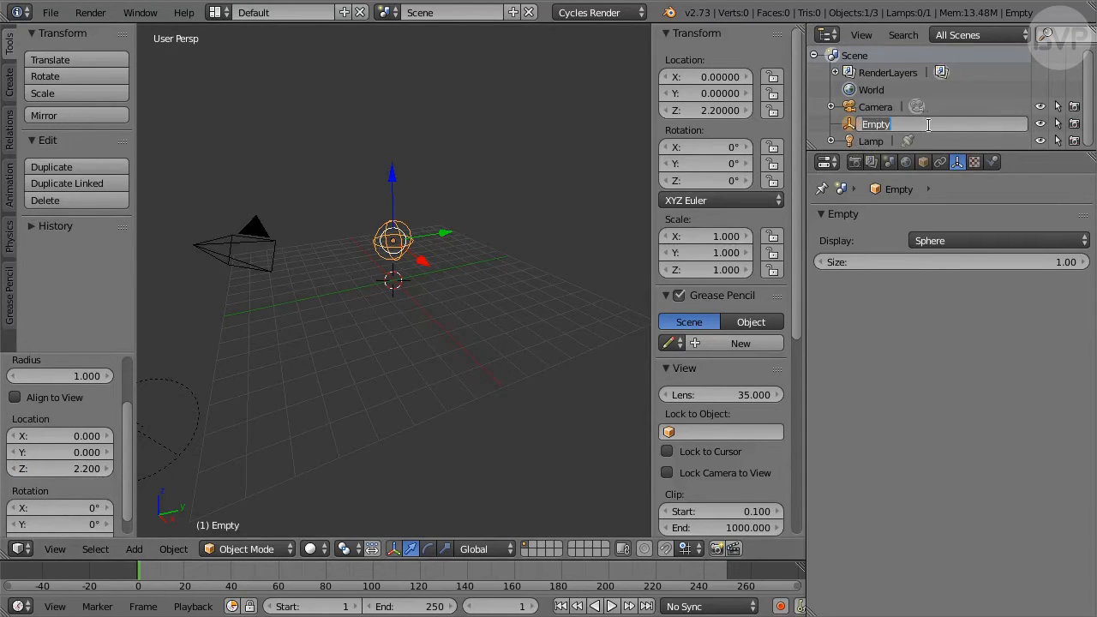
{"action": "type", "text": "Focus"}
{"action": "key", "text": "Return"}
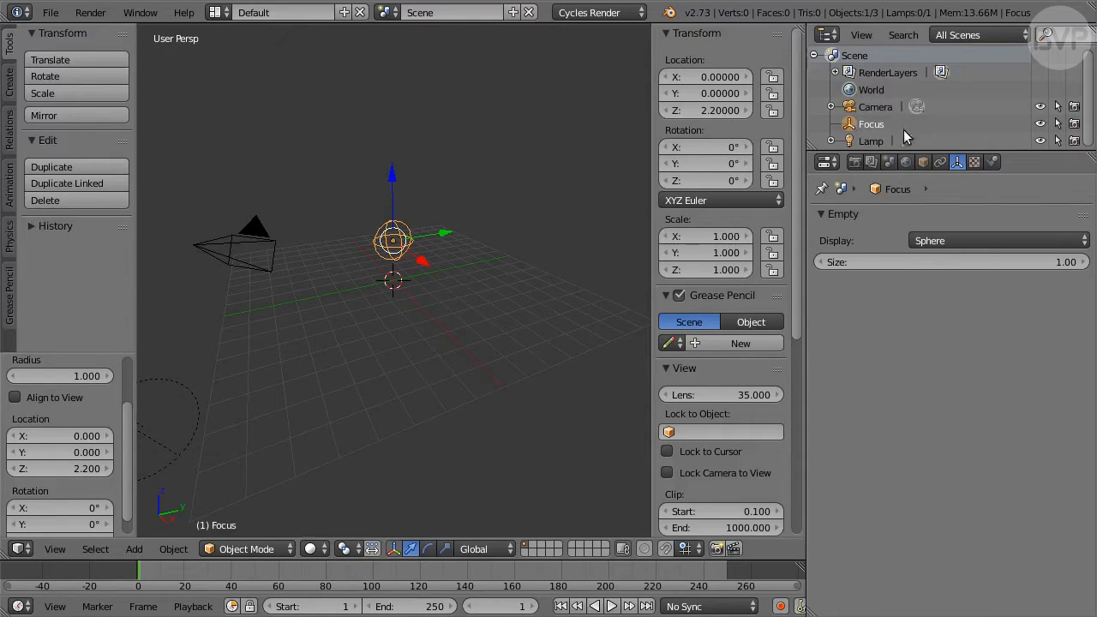
Add a Track To constraint to the lamp with the Focus empty as its target
{"action": "left_click", "coordinate": [876, 139]}
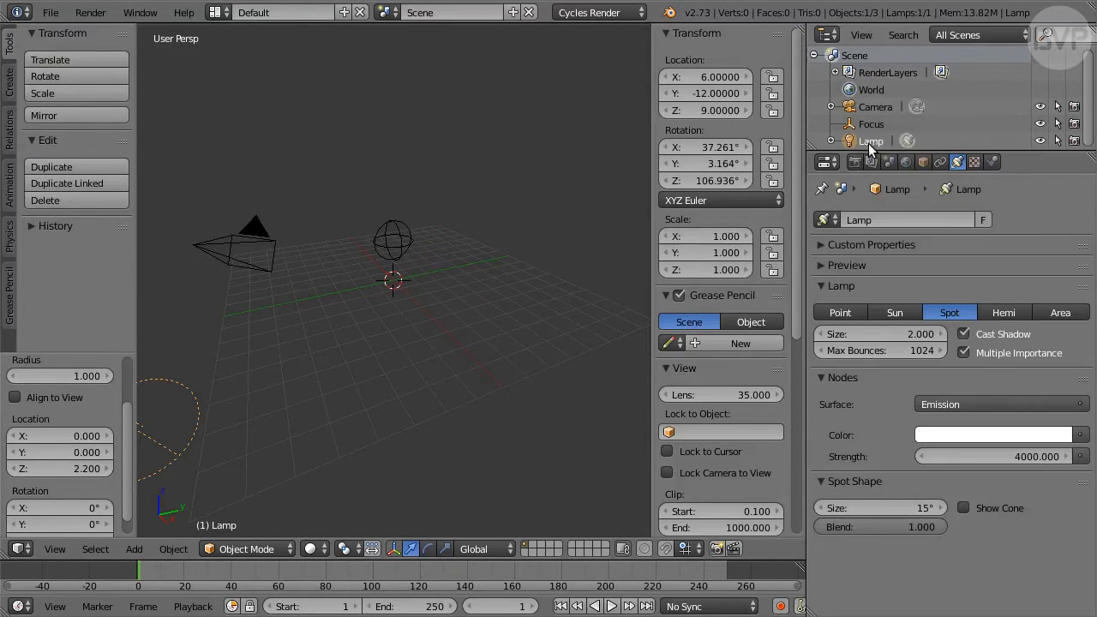
{"action": "left_click", "coordinate": [940, 164]}
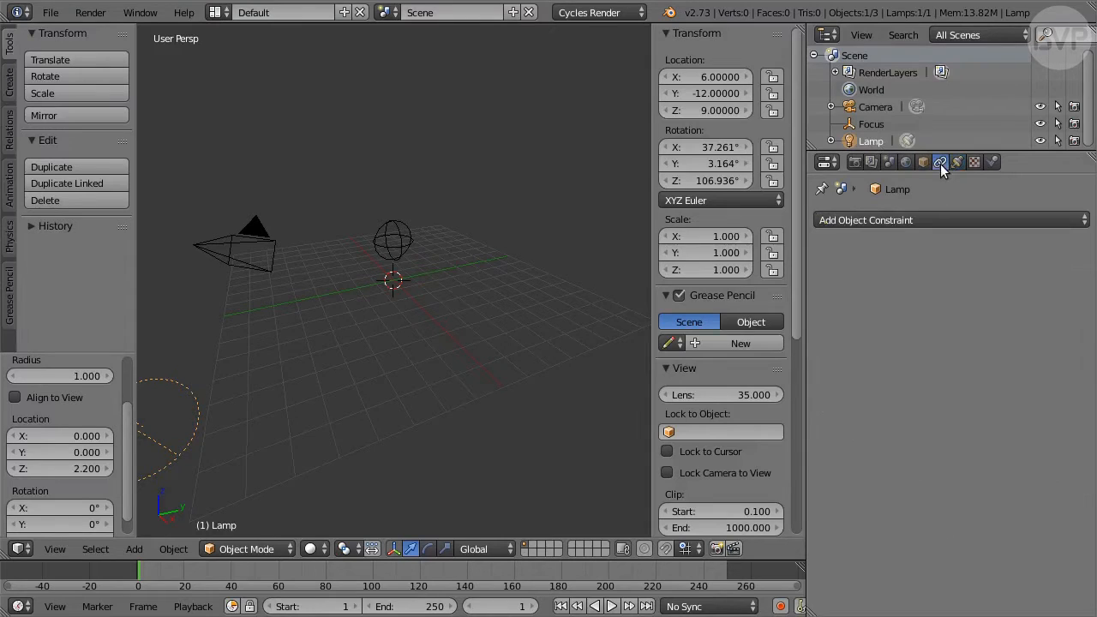
{"action": "left_click", "coordinate": [956, 219]}
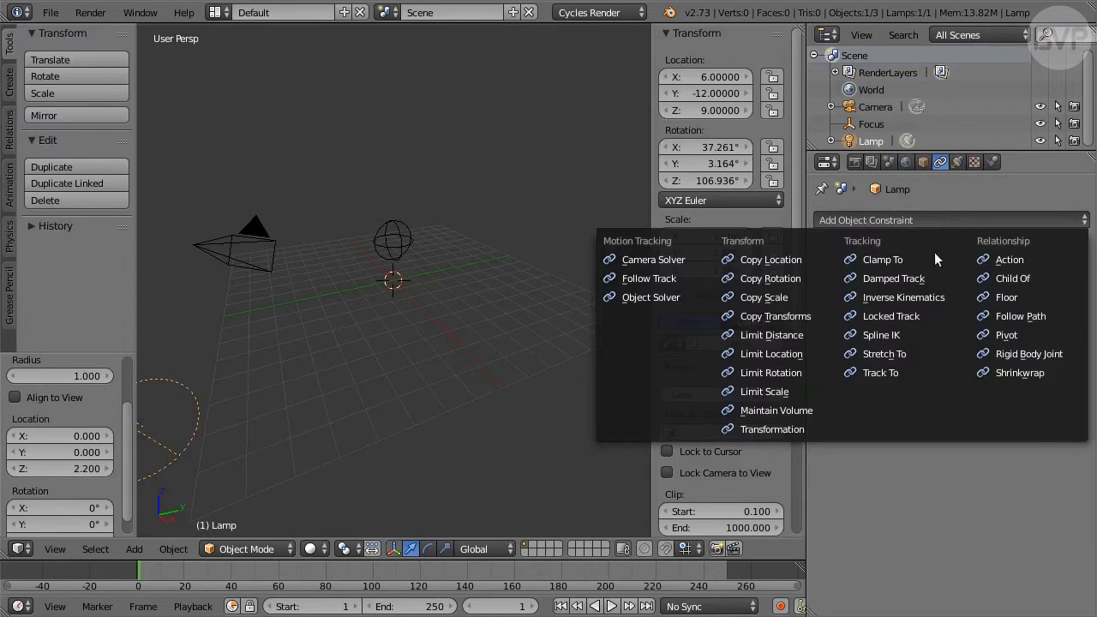
{"action": "left_click", "coordinate": [931, 373]}
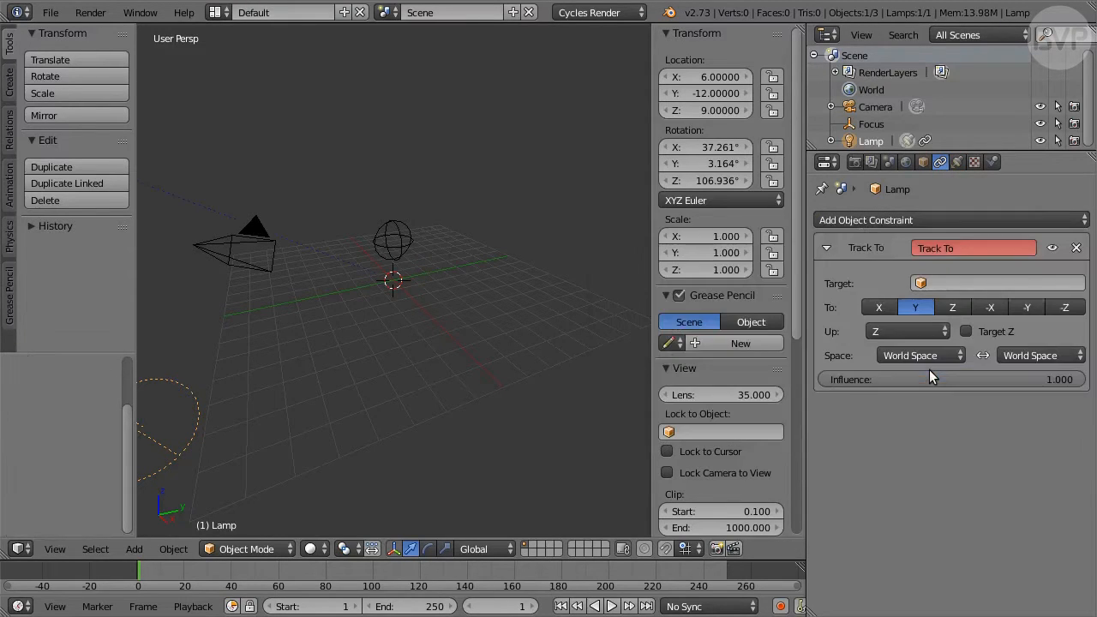
{"action": "left_click", "coordinate": [947, 283]}
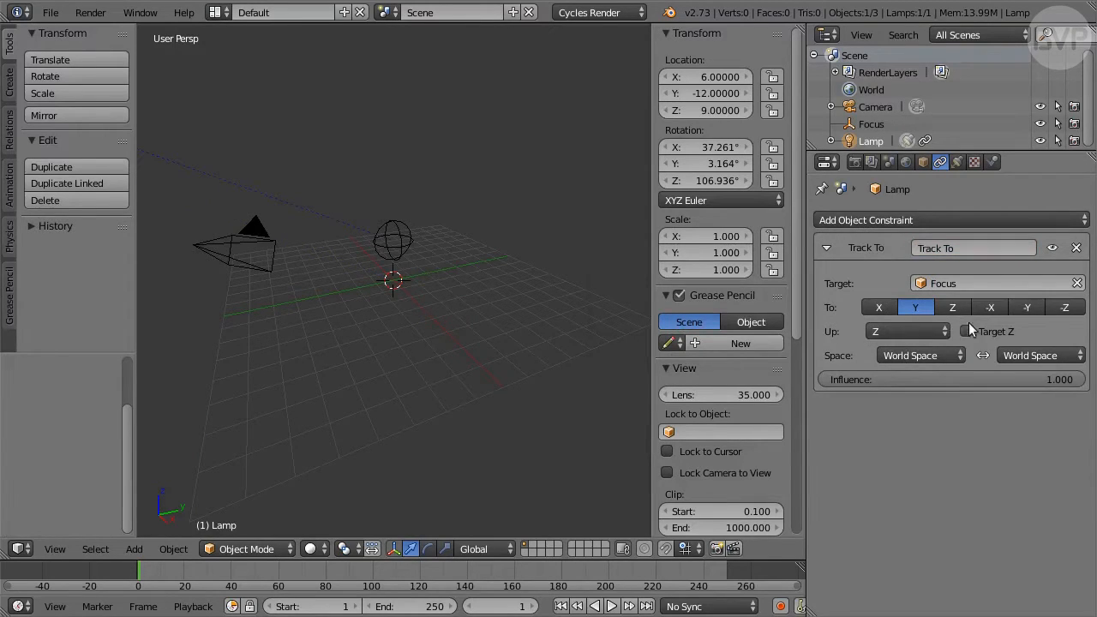
Set the lamp's Track To constraint to point along -Z with X as the up axis
{"action": "left_click", "coordinate": [1066, 307]}
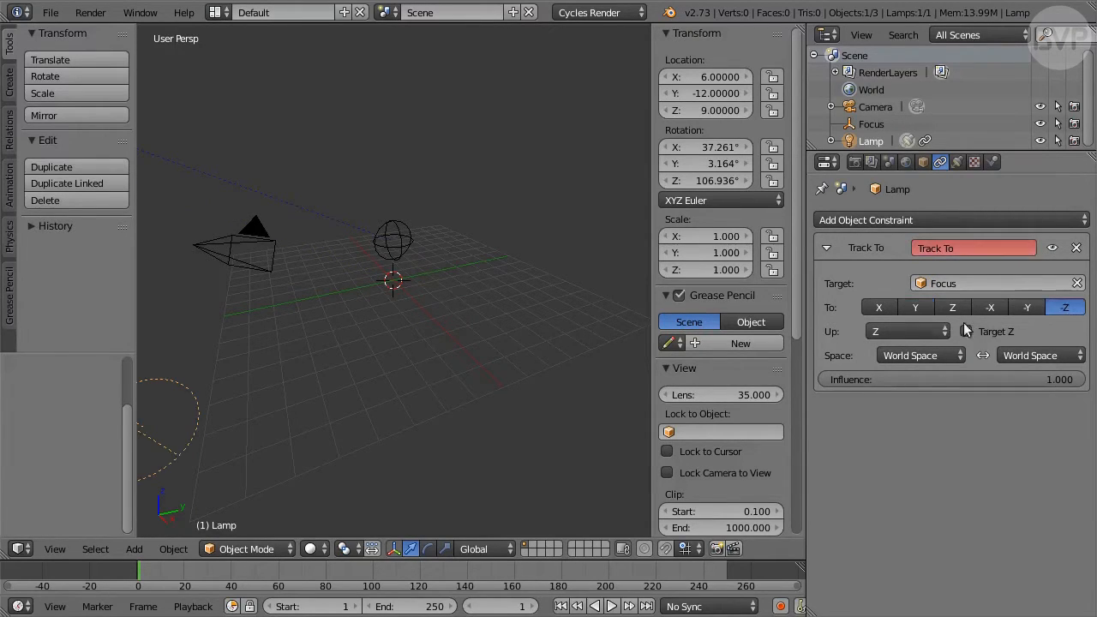
{"action": "left_click", "coordinate": [904, 332]}
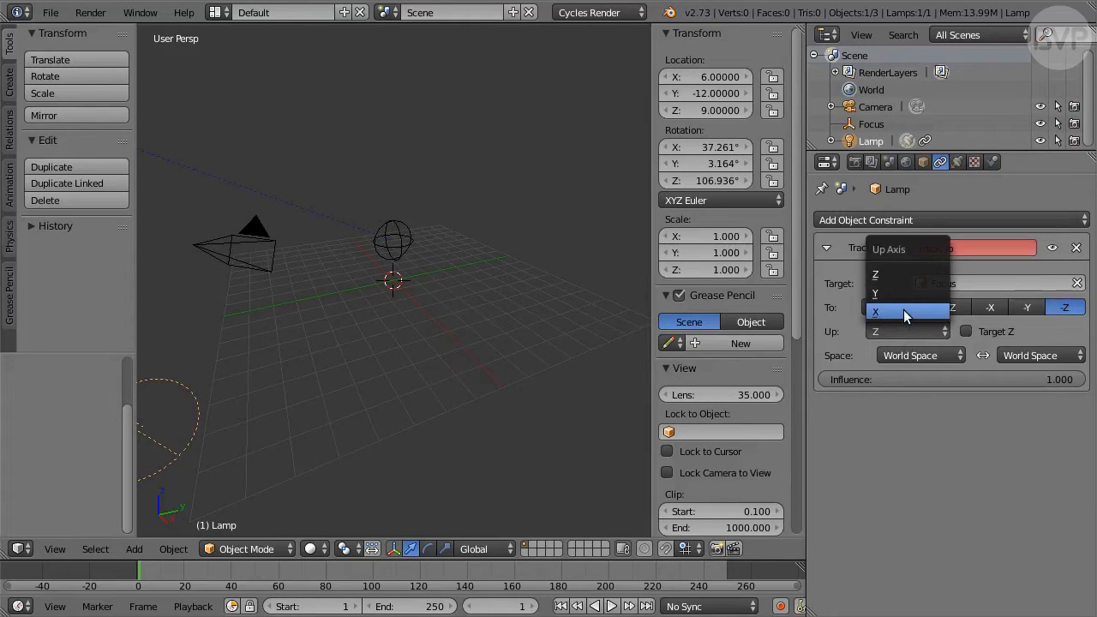
{"action": "left_click", "coordinate": [918, 311]}
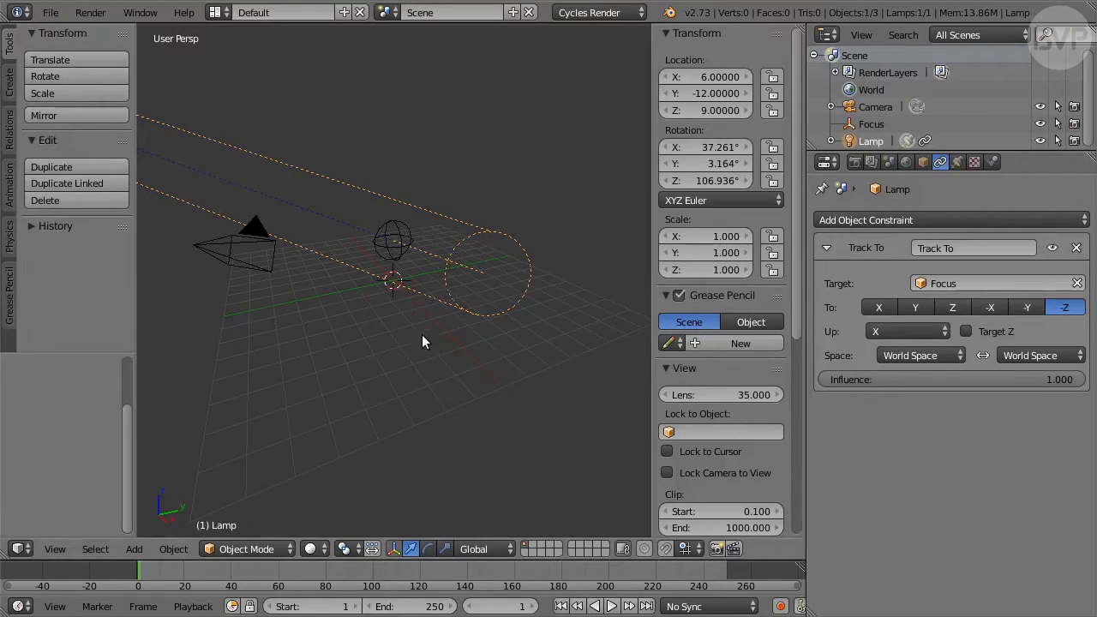
Add a mesh circle at the scene's center with a radius of 100 and a Triangle Fan fill
{"action": "key", "text": "shift+a"}
{"action": "mouse_move", "coordinate": [411, 326]}
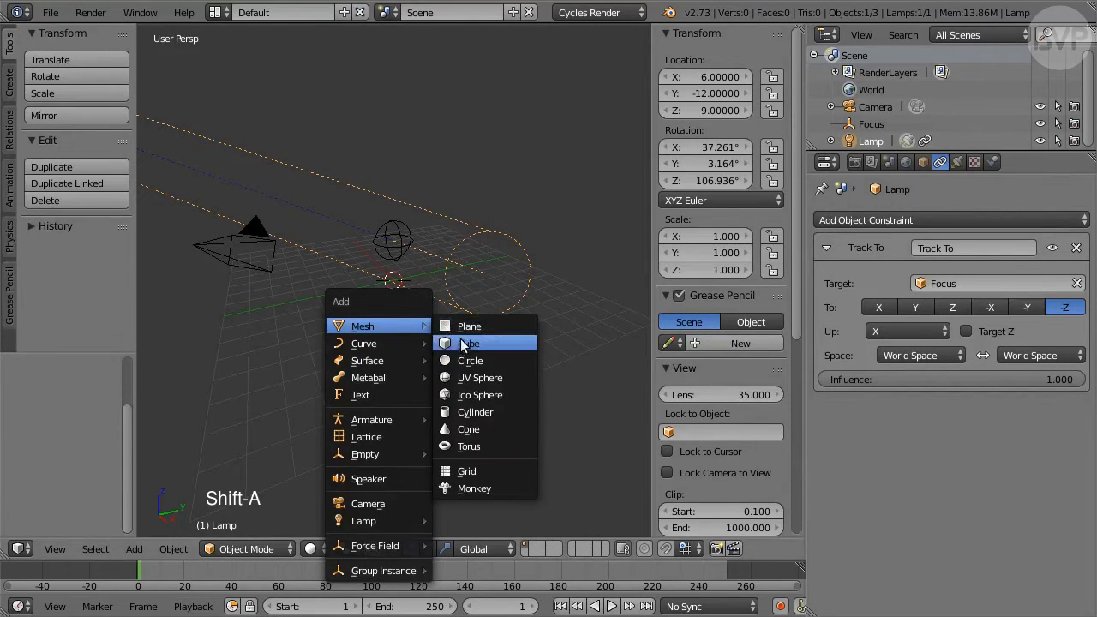
{"action": "left_click", "coordinate": [503, 361]}
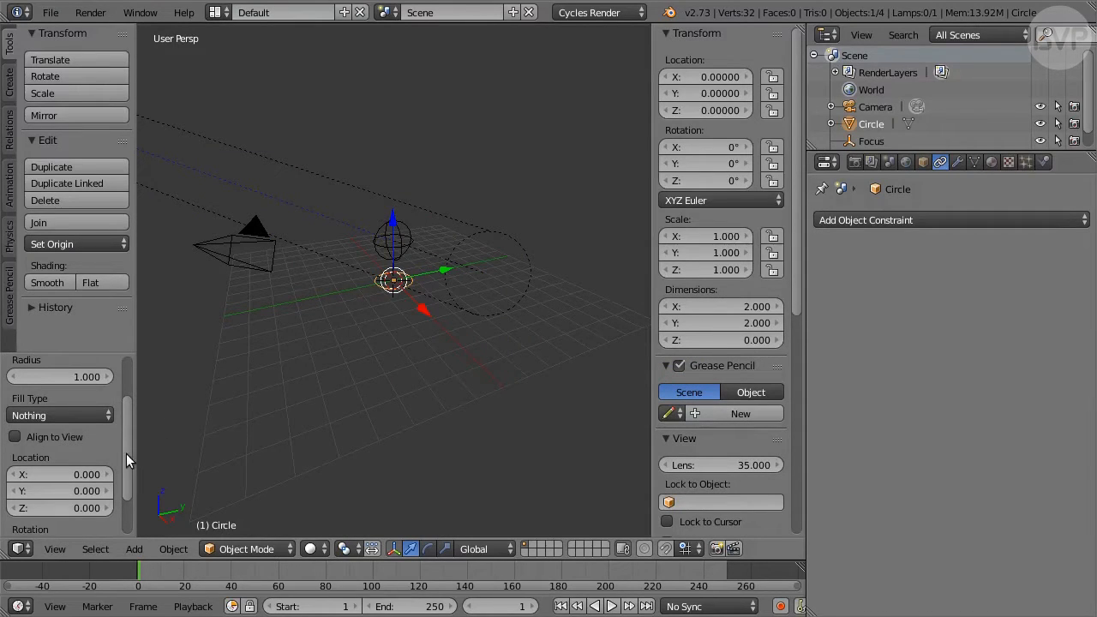
{"action": "left_click_drag", "start_coordinate": [126, 453], "coordinate": [127, 410]}
{"action": "left_click", "coordinate": [77, 442]}
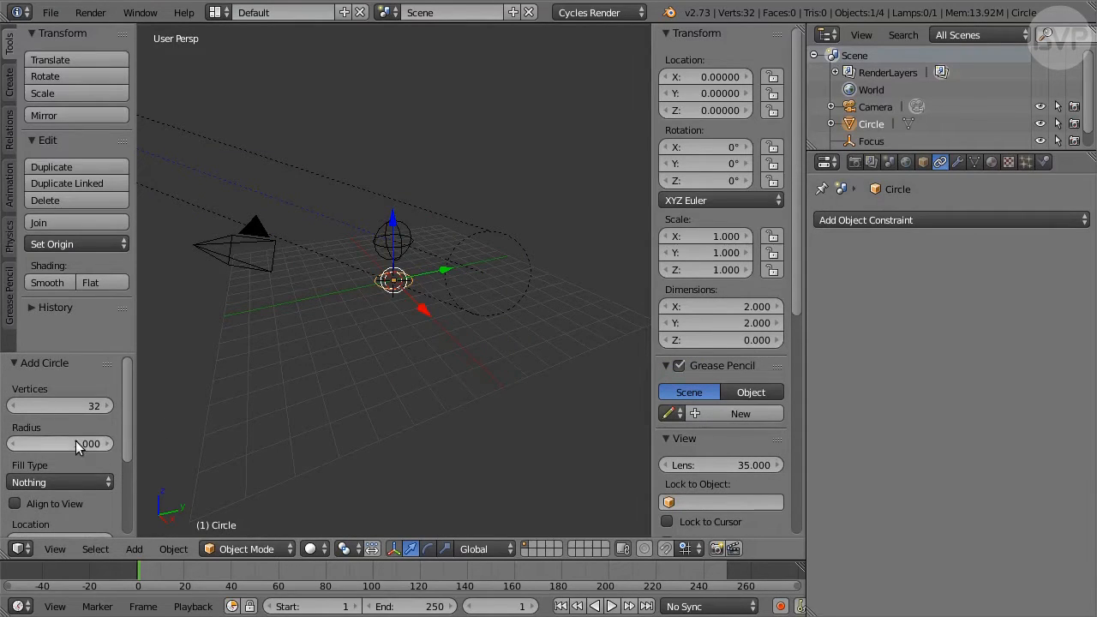
{"action": "type", "text": "100"}
{"action": "key", "text": "Return"}
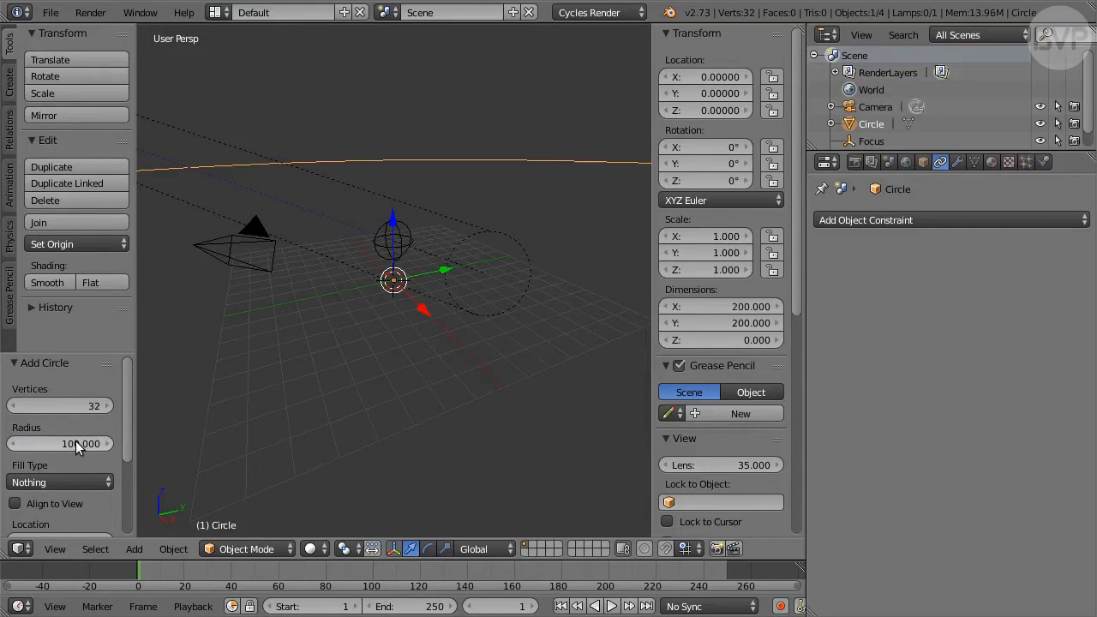
{"action": "left_click", "coordinate": [67, 480]}
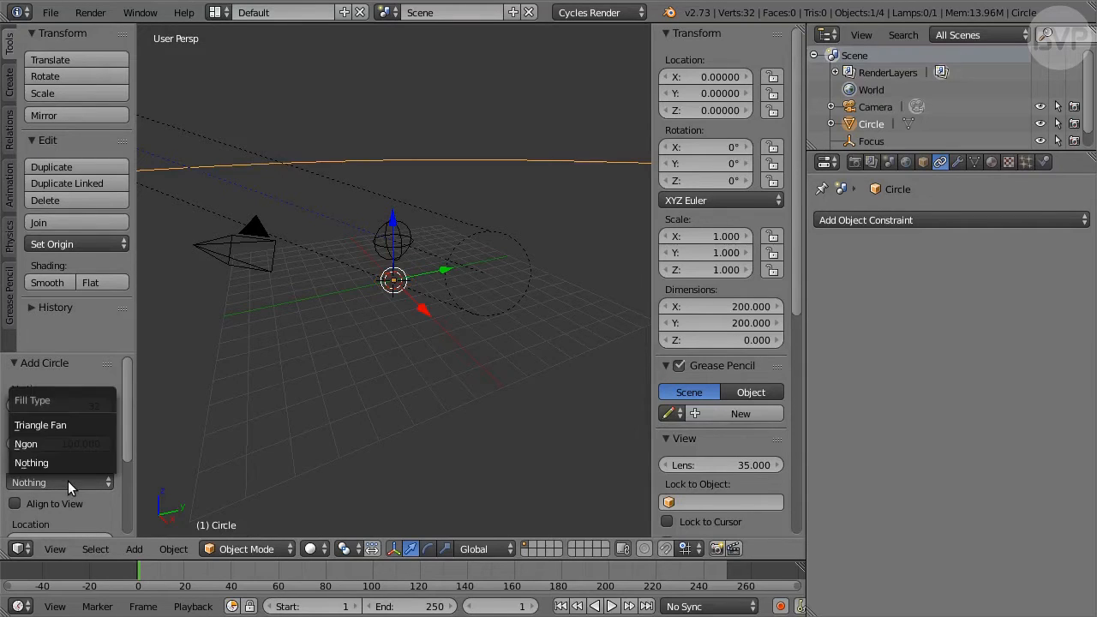
{"action": "left_click", "coordinate": [91, 424]}
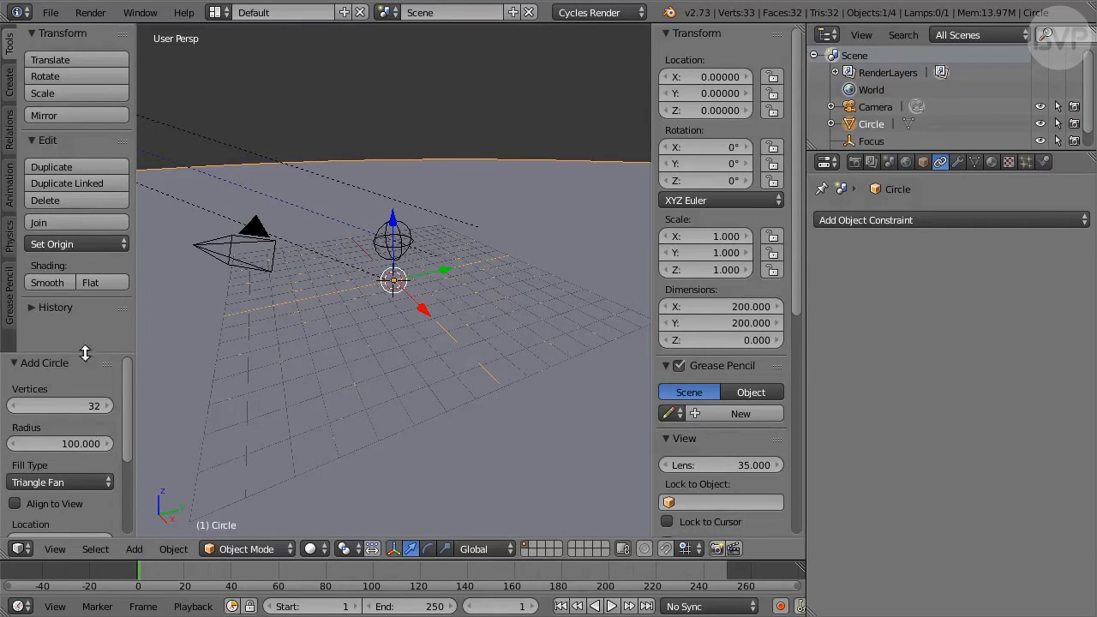
Shade the ground circle smooth and enable Collision physics for it
{"action": "left_click", "coordinate": [62, 282]}
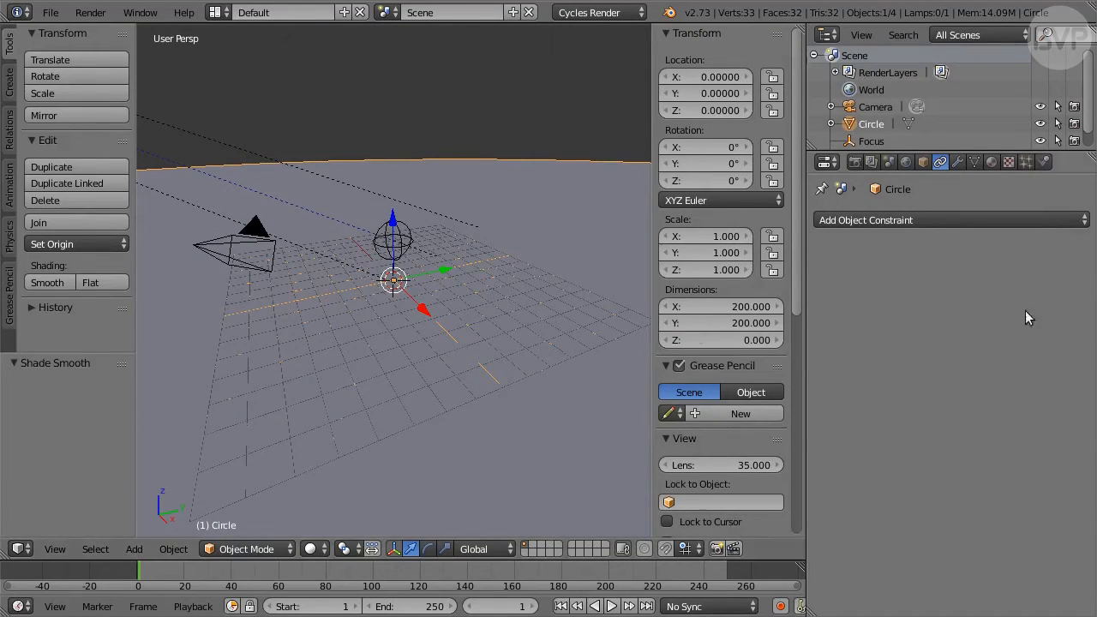
{"action": "left_click", "coordinate": [1045, 162]}
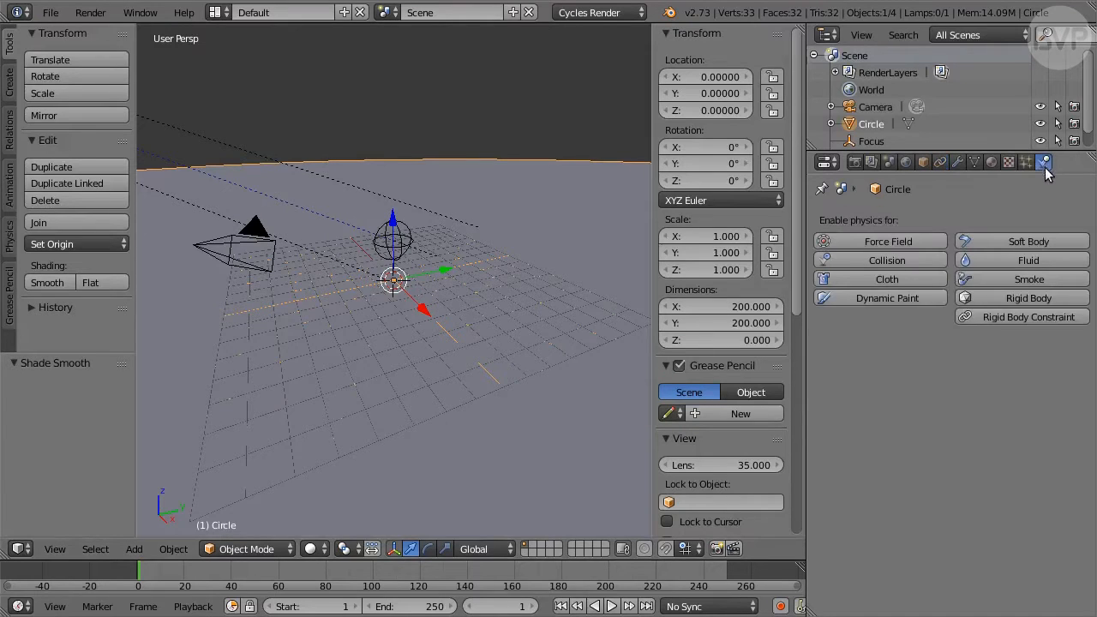
{"action": "left_click", "coordinate": [922, 258]}
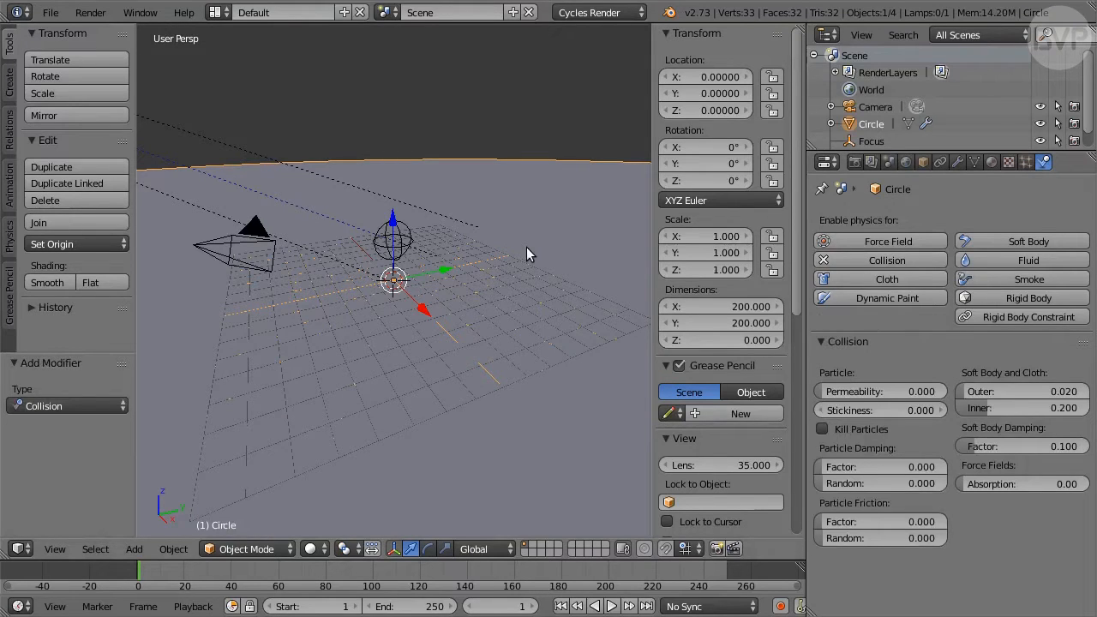
Inset all faces of the ground circle in Edit Mode with a thickness of 0.01
{"action": "key", "text": "Tab"}
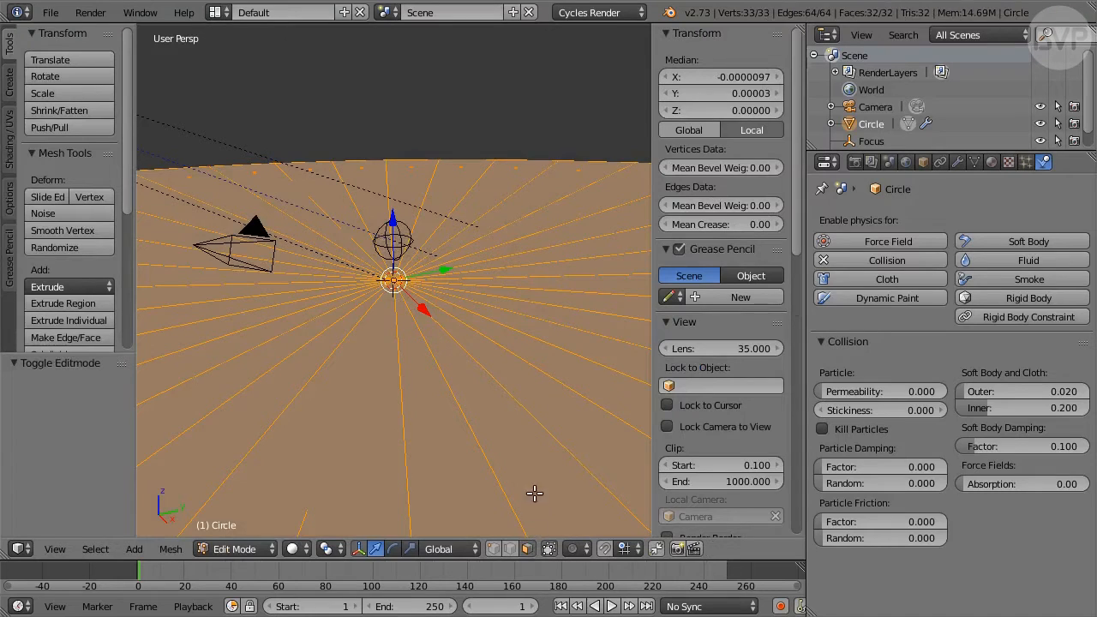
{"action": "key", "text": "a"}
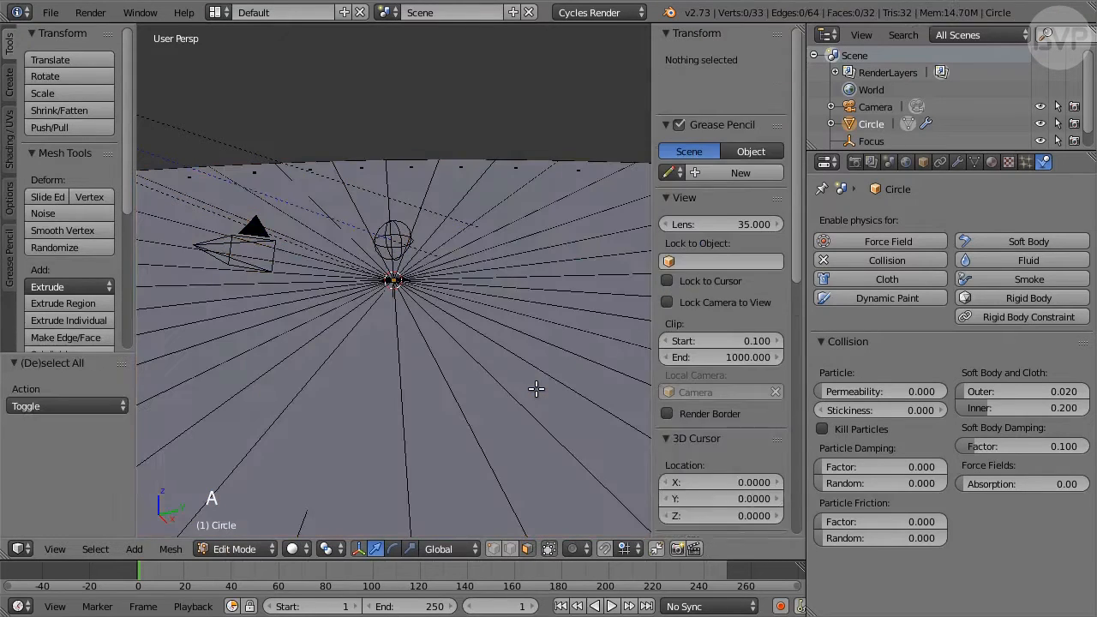
{"action": "key", "text": "a"}
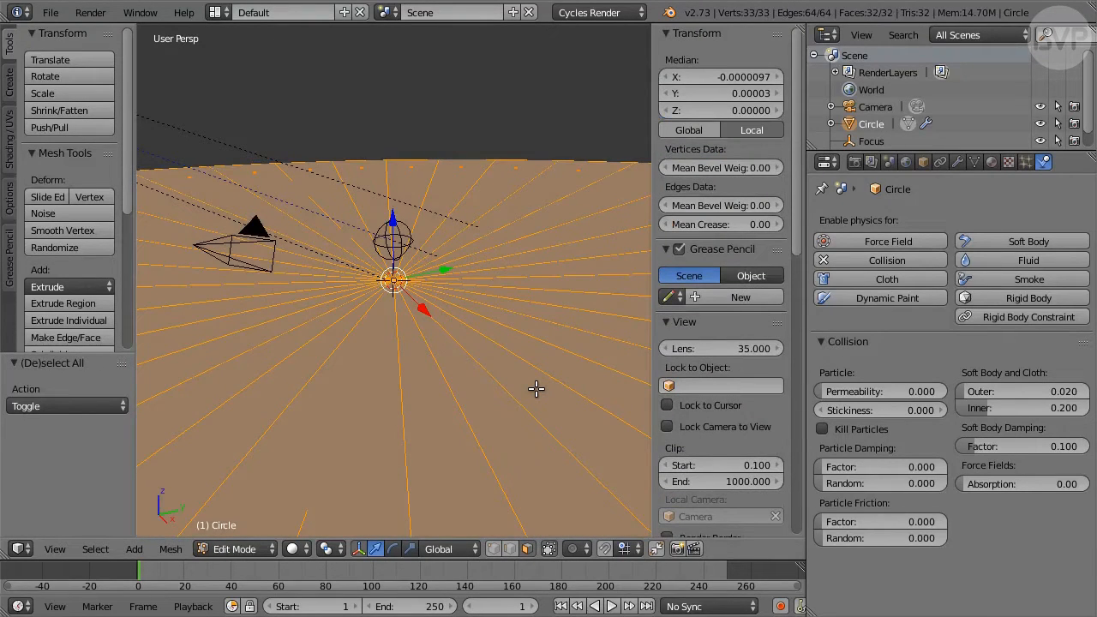
{"action": "key", "text": "i"}
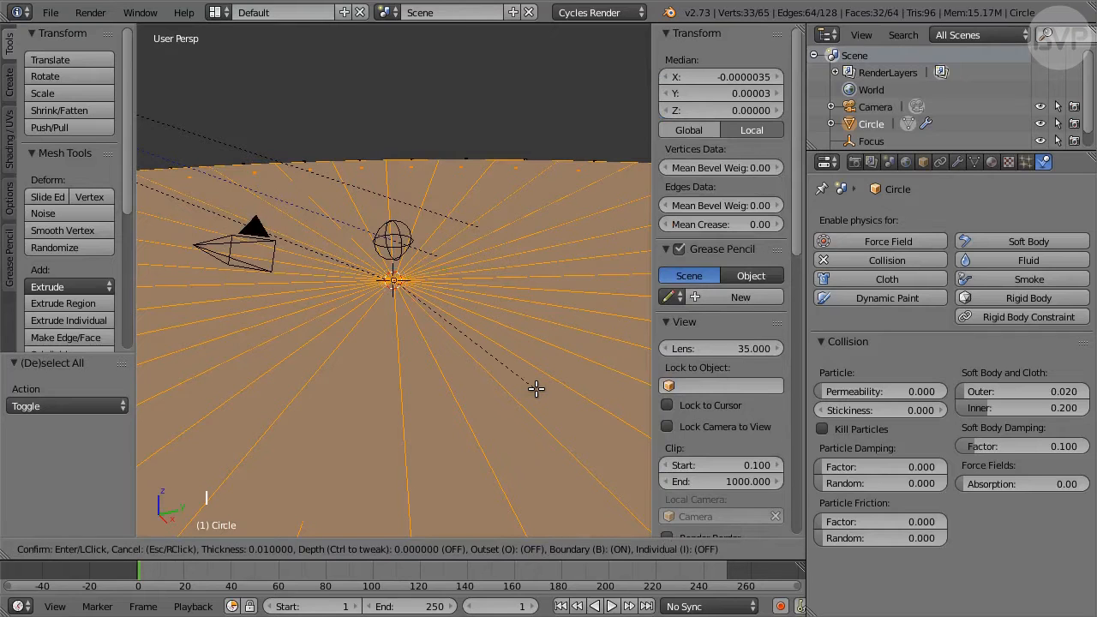
{"action": "left_click", "coordinate": [536, 388]}
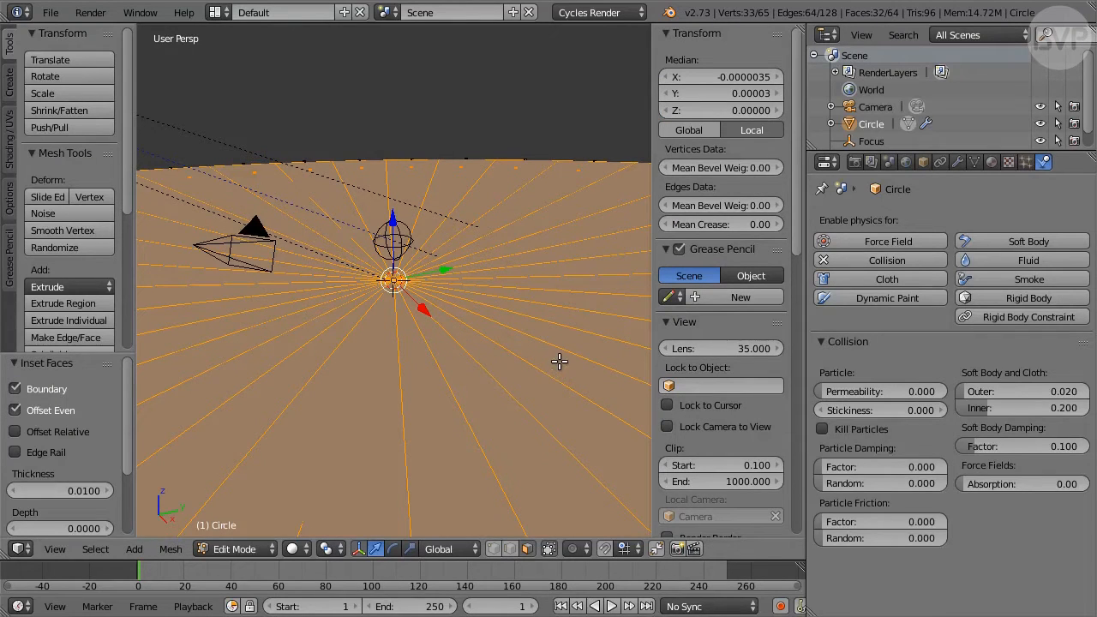
Scale the inset faces of the ground circle by a factor of 0.9
{"action": "key", "text": "s"}
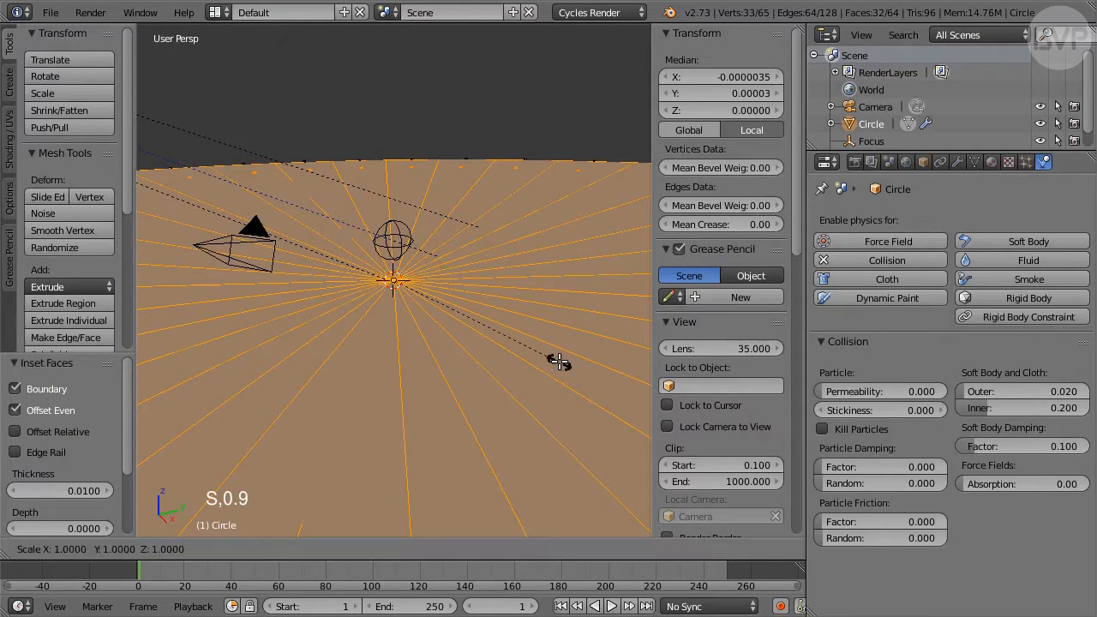
{"action": "type", "text": "0"}
{"action": "type", "text": ".9"}
{"action": "key", "text": "Return"}
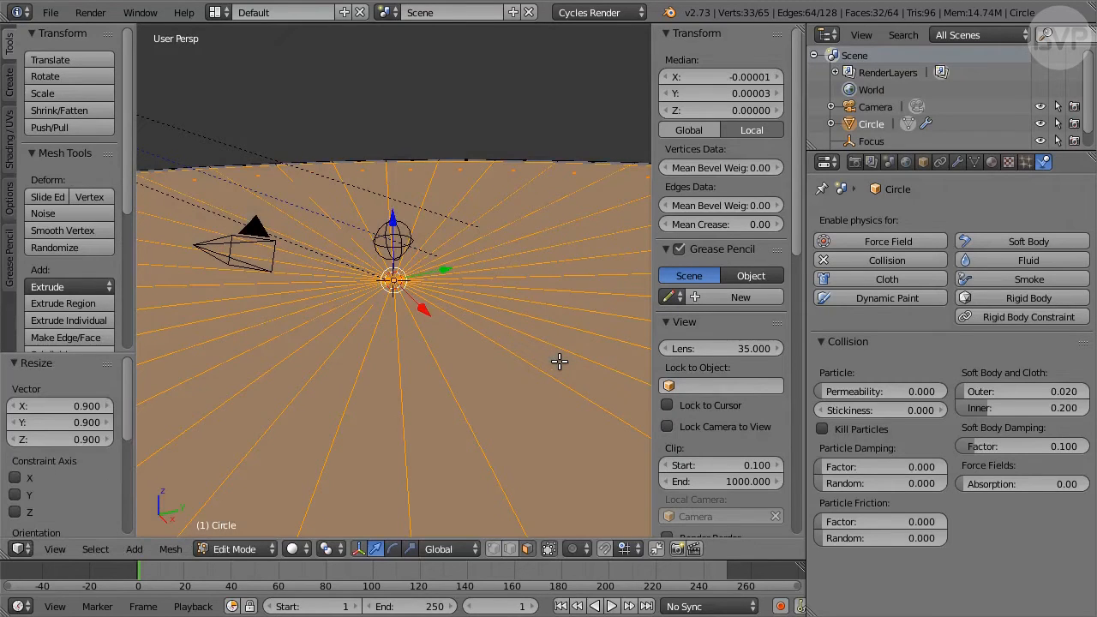
Select the ground circle's outer edge loop in vertex select mode and apply Randomize to it with an amount of 10
{"action": "left_click", "coordinate": [494, 549]}
{"action": "middle_click_drag", "start_coordinate": [560, 335], "coordinate": [397, 325], "text": "shift"}
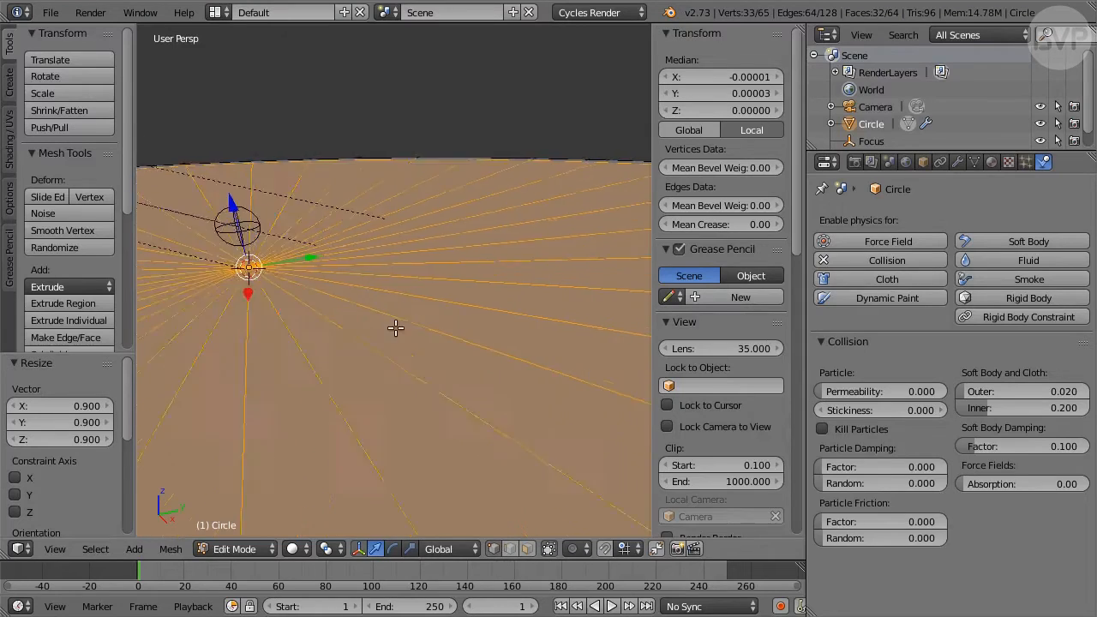
{"action": "middle_click_drag", "start_coordinate": [476, 400], "coordinate": [359, 365]}
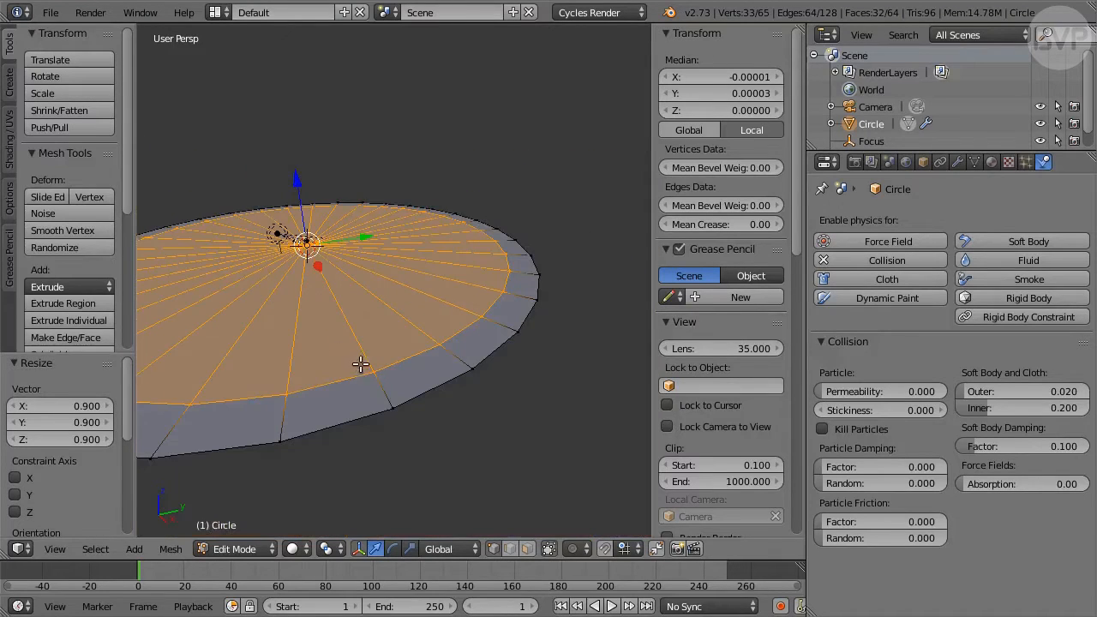
{"action": "left_click", "coordinate": [425, 392], "text": "alt"}
{"action": "key", "text": "space"}
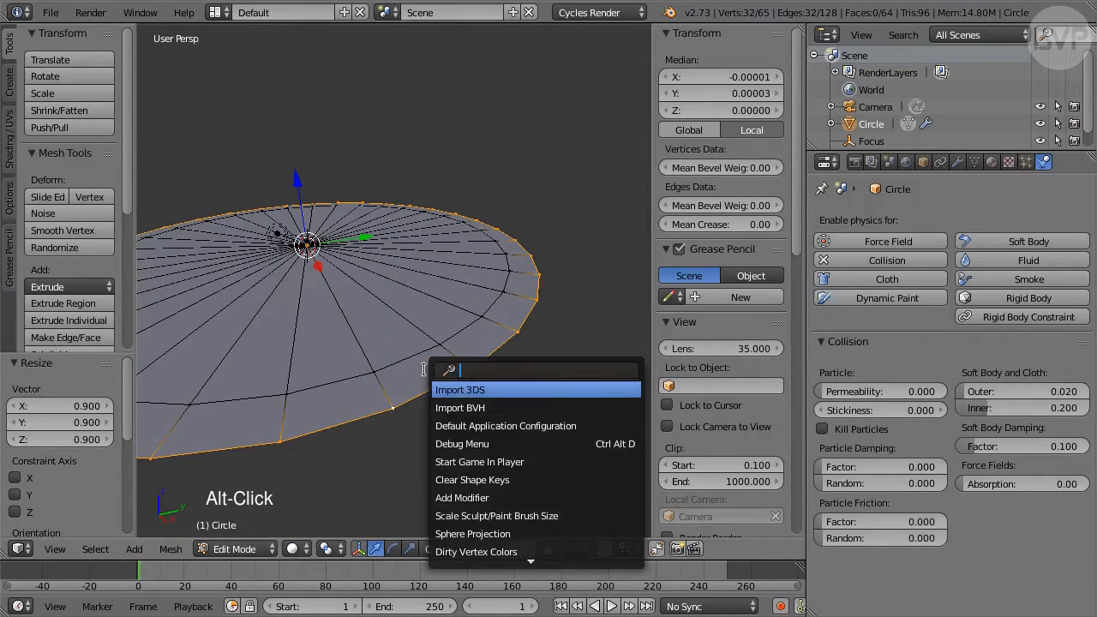
{"action": "type", "text": "Random"}
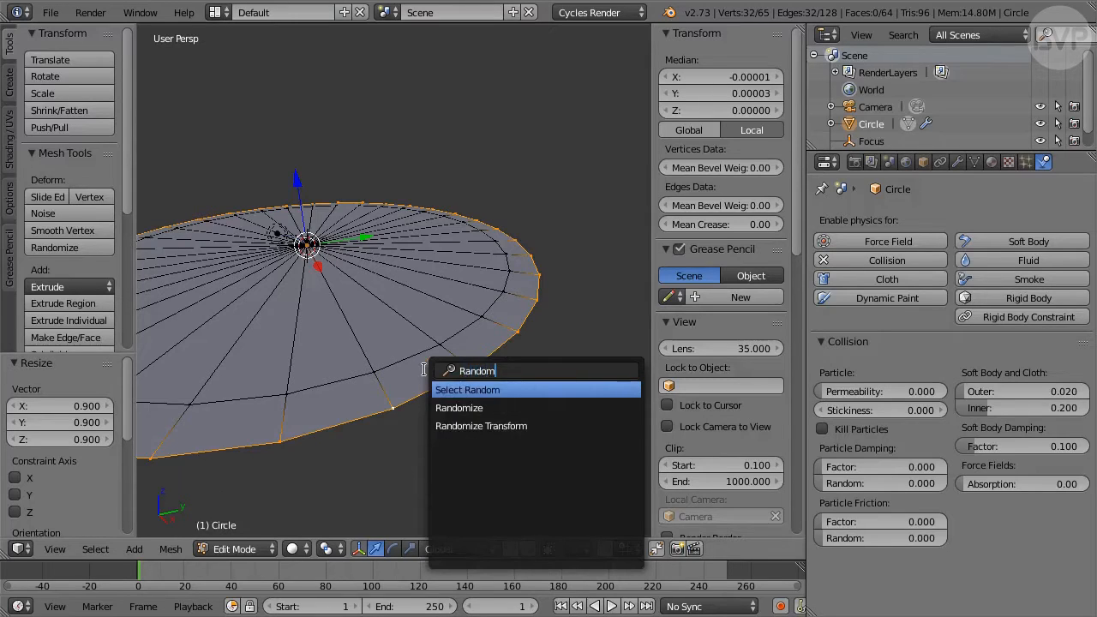
{"action": "type", "text": "ize"}
{"action": "key", "text": "Return"}
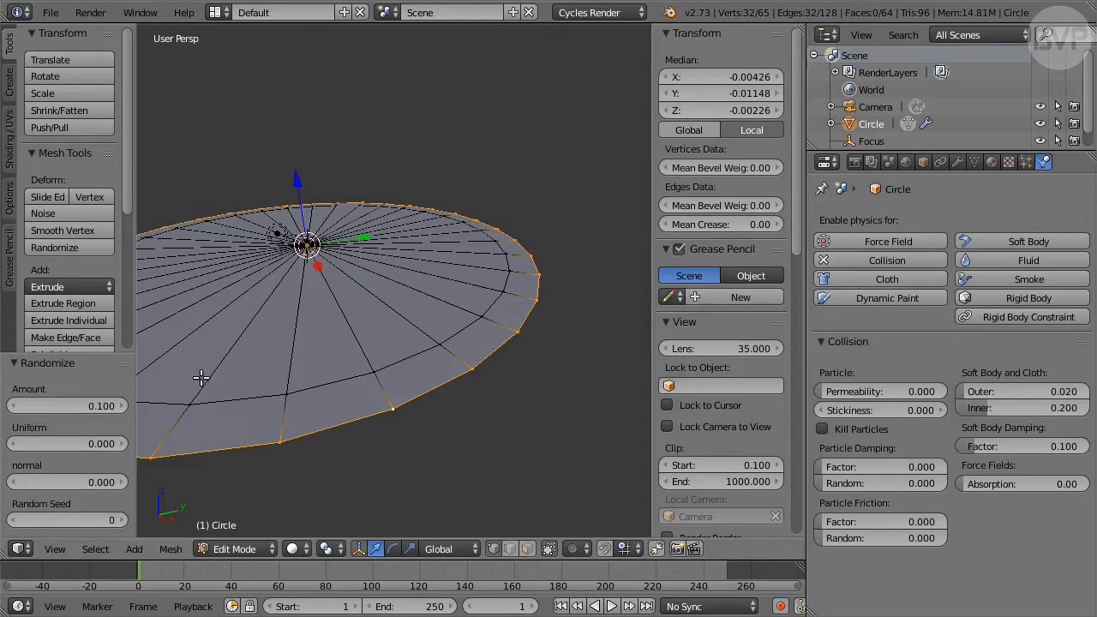
{"action": "left_click", "coordinate": [111, 405]}
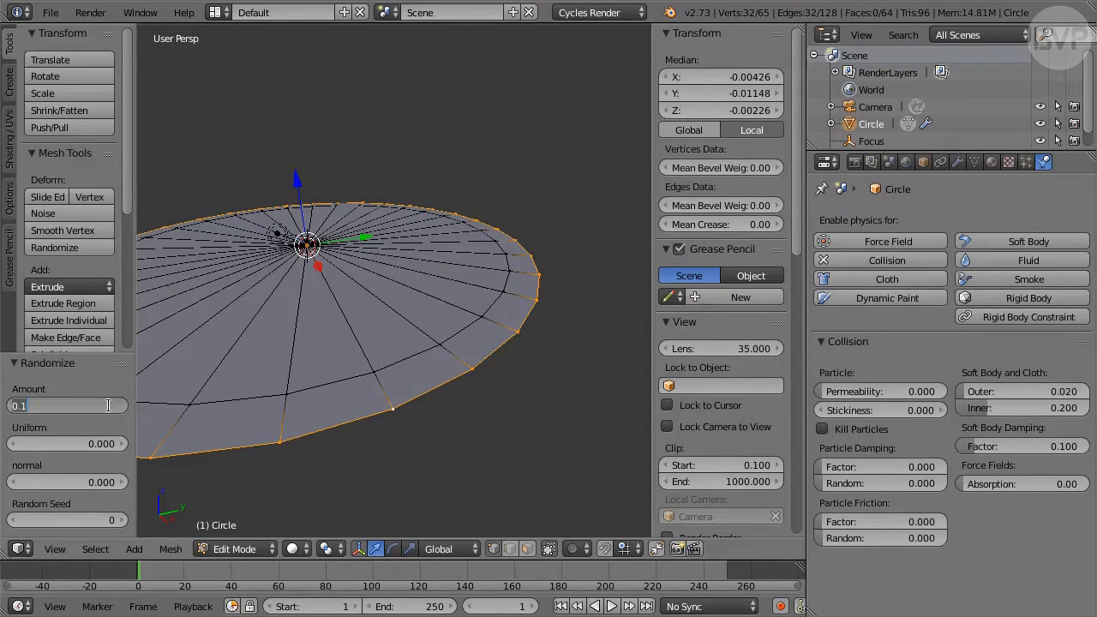
{"action": "type", "text": "10"}
{"action": "key", "text": "Return"}
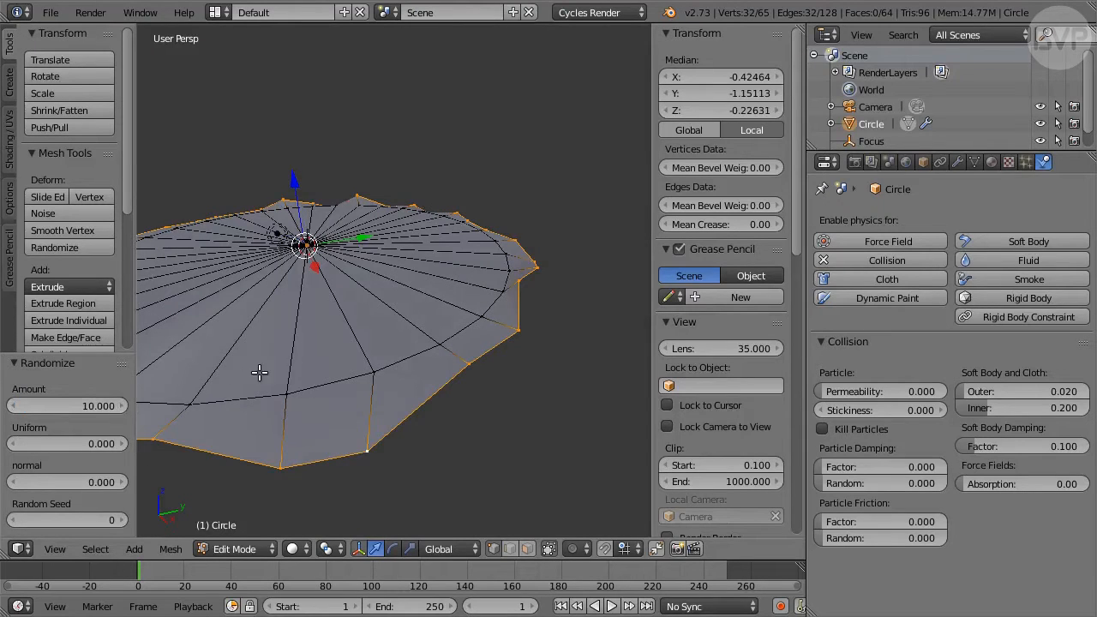
Raise the randomized outer edge loop by about 7.5 units in Z and return to Object Mode
{"action": "middle_click_drag", "start_coordinate": [310, 370], "coordinate": [416, 339], "text": "shift"}
{"action": "scroll", "coordinate": [428, 355], "scroll_direction": "down", "scroll_amount": 1}
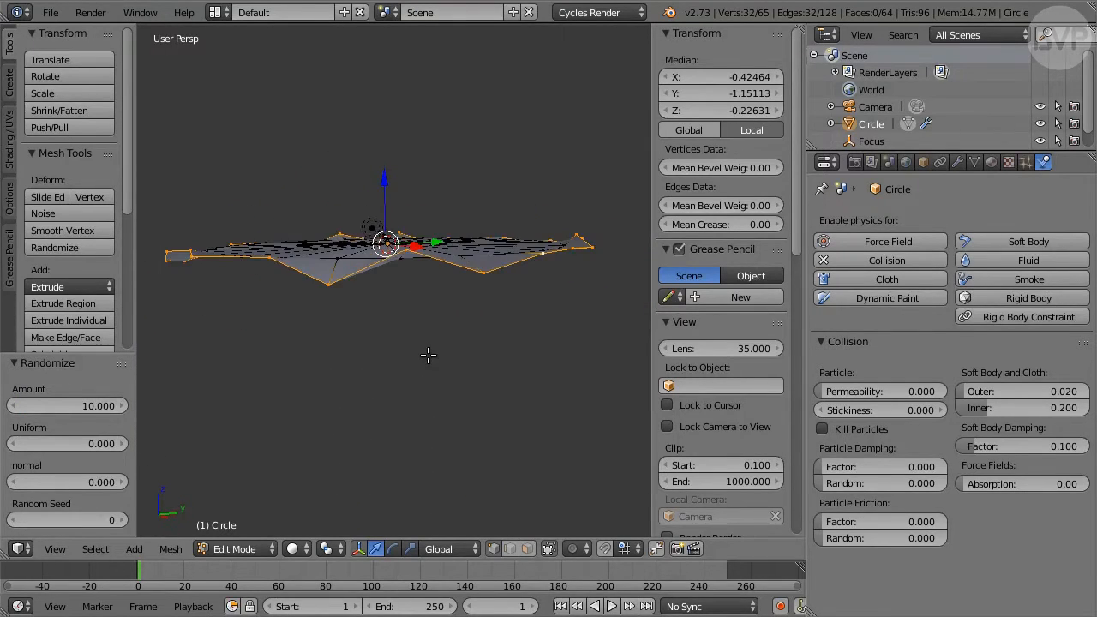
{"action": "key", "text": "g"}
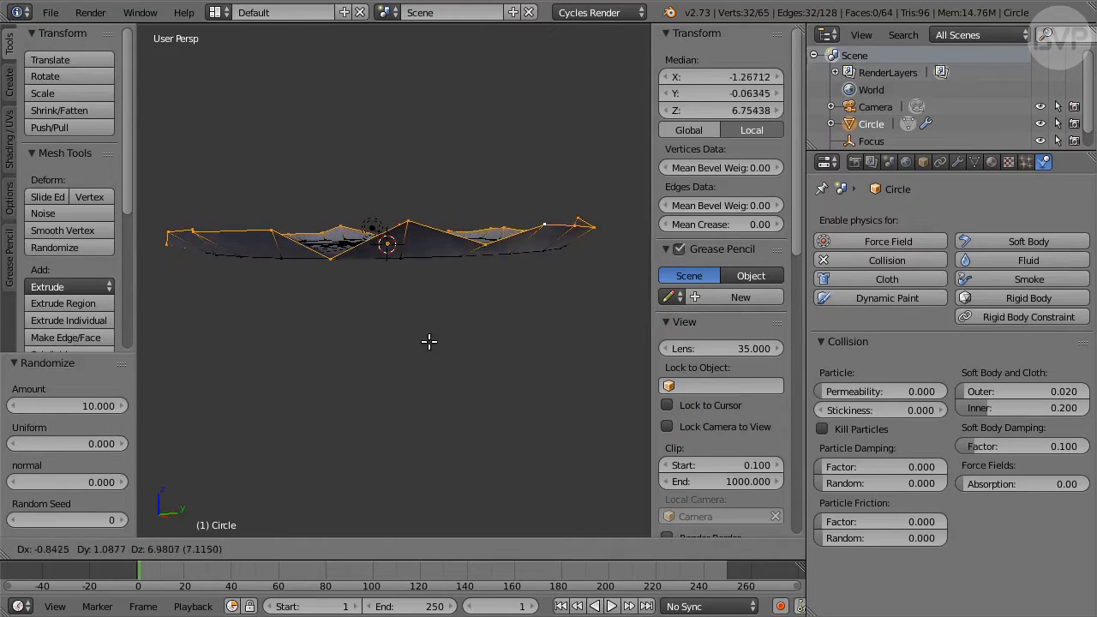
{"action": "left_click", "coordinate": [428, 342]}
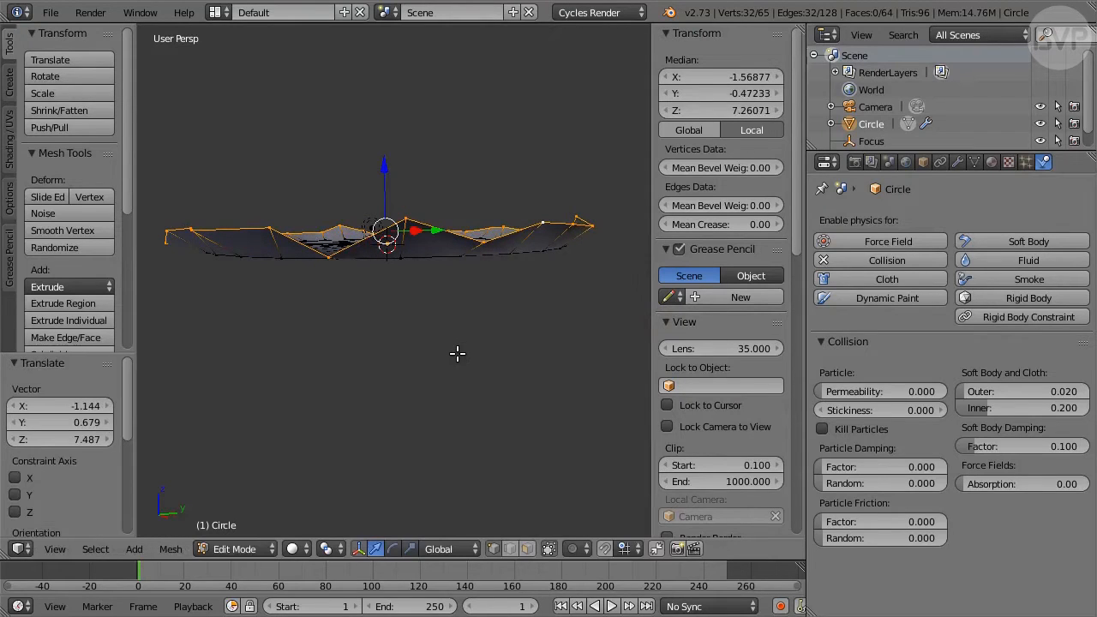
{"action": "key", "text": "Tab"}
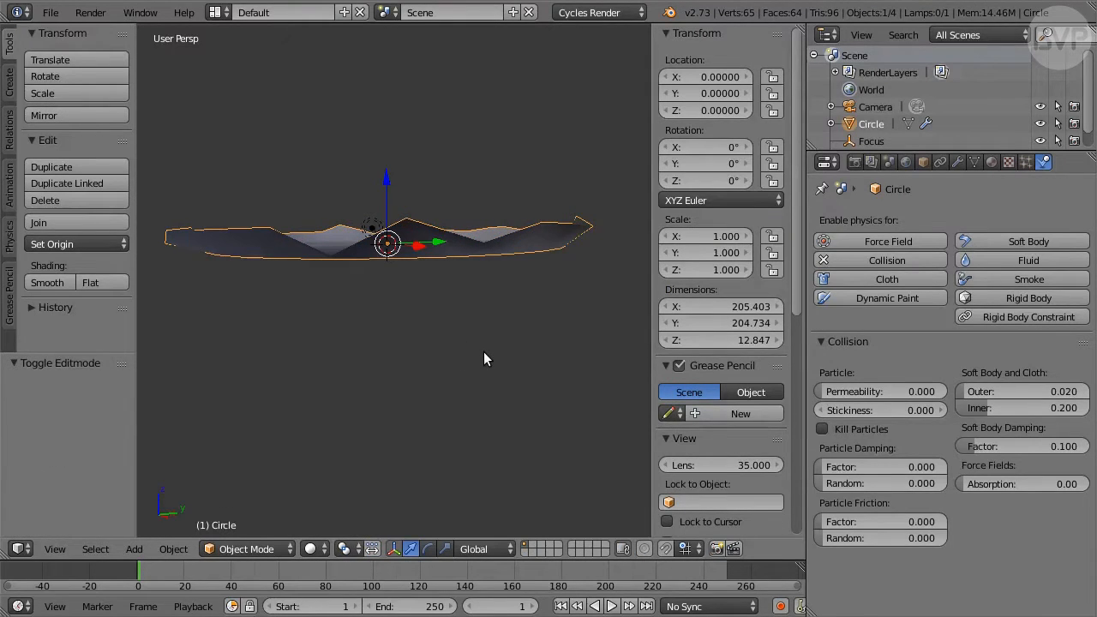
Add a level 2 Subdivision Surface to the ground circle and give it a new diffuse material with hex colour 8C756D
{"action": "key", "text": "ctrl+2"}
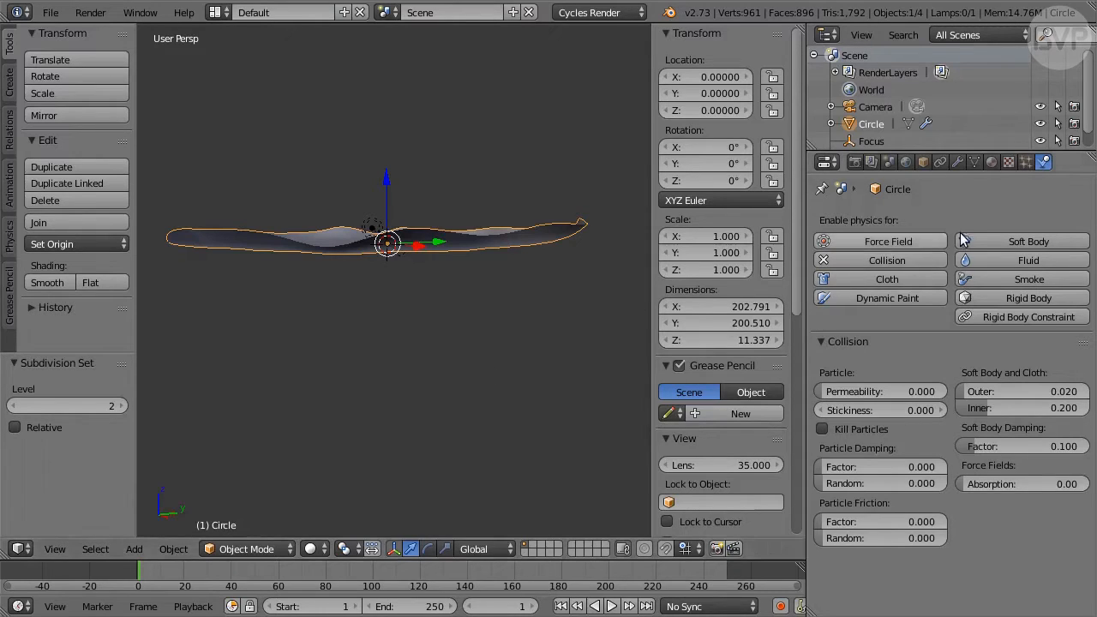
{"action": "left_click", "coordinate": [994, 163]}
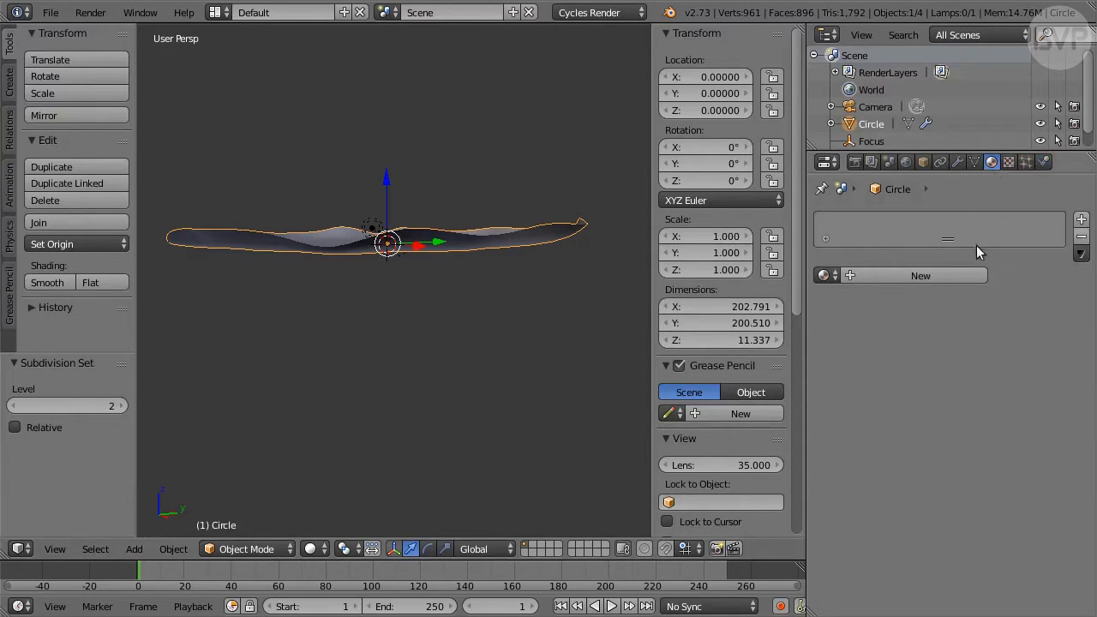
{"action": "left_click", "coordinate": [957, 272]}
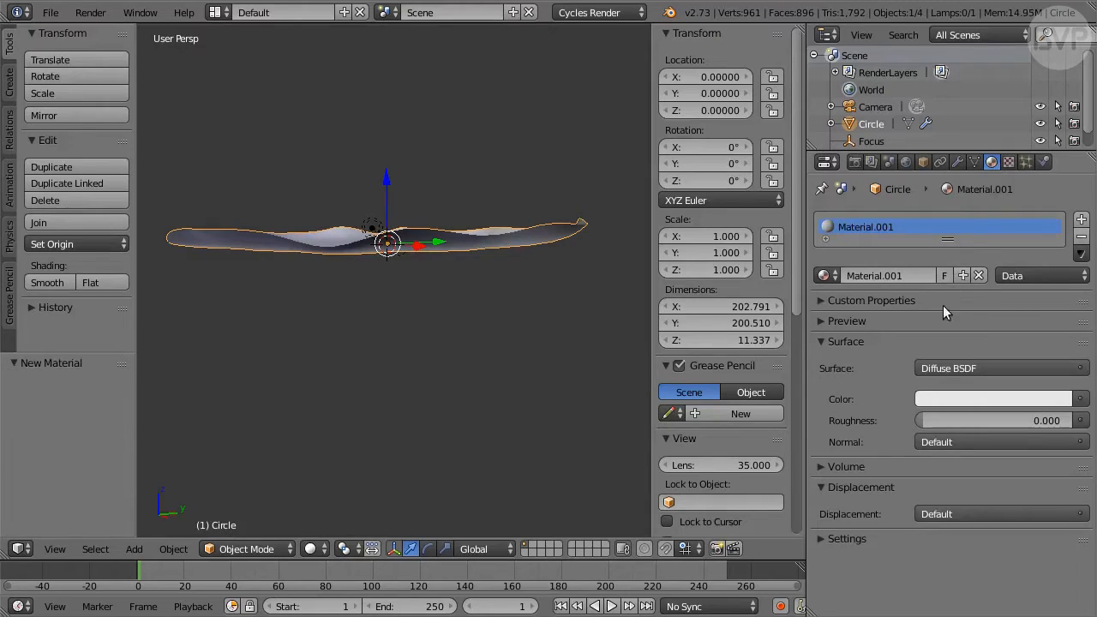
{"action": "left_click", "coordinate": [957, 400]}
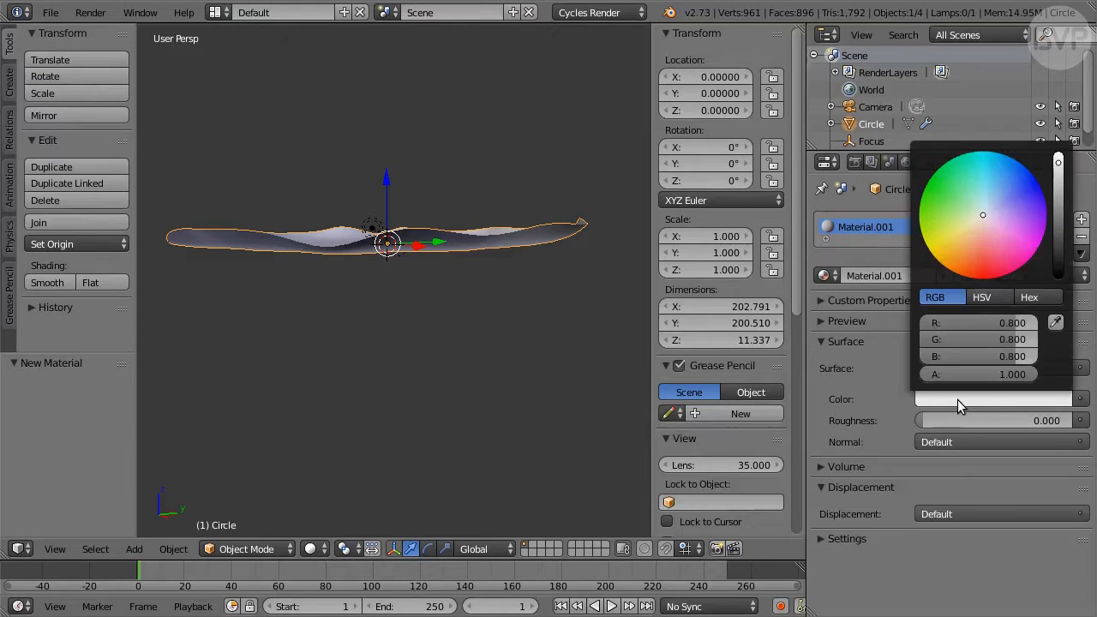
{"action": "left_click", "coordinate": [1047, 297]}
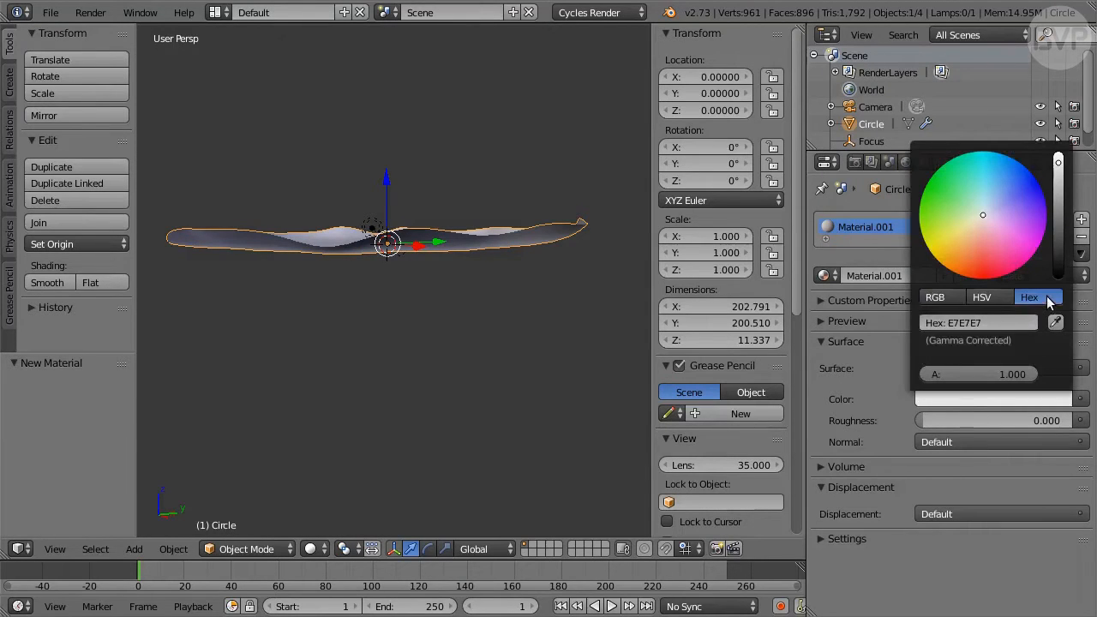
{"action": "left_click", "coordinate": [979, 323]}
{"action": "type", "text": "8C756D"}
{"action": "key", "text": "Return"}
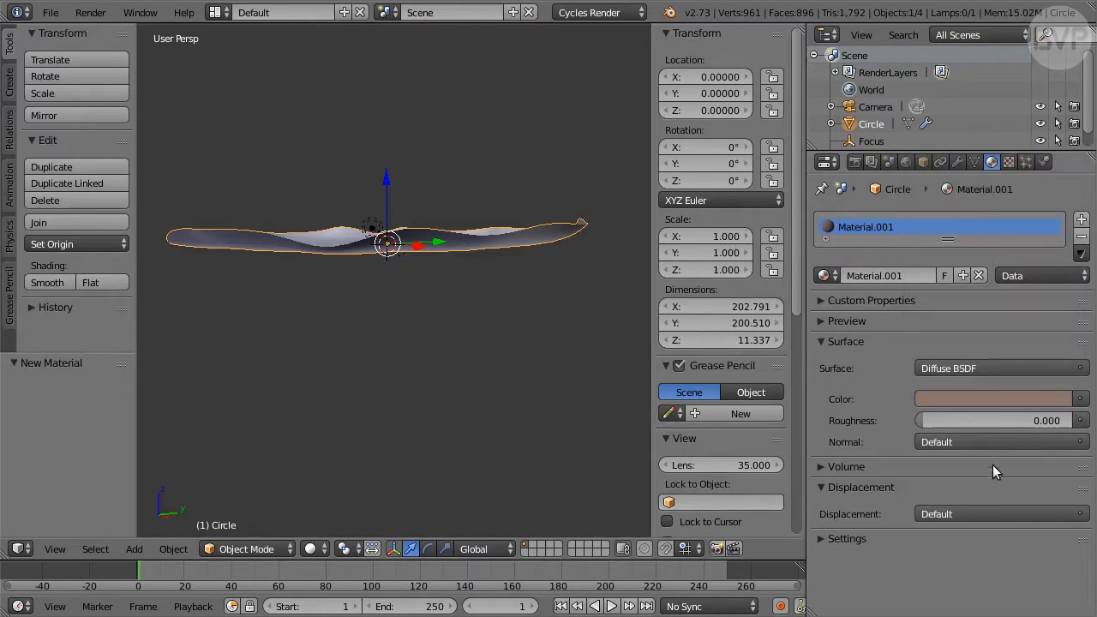
{"action": "left_click", "coordinate": [854, 538]}
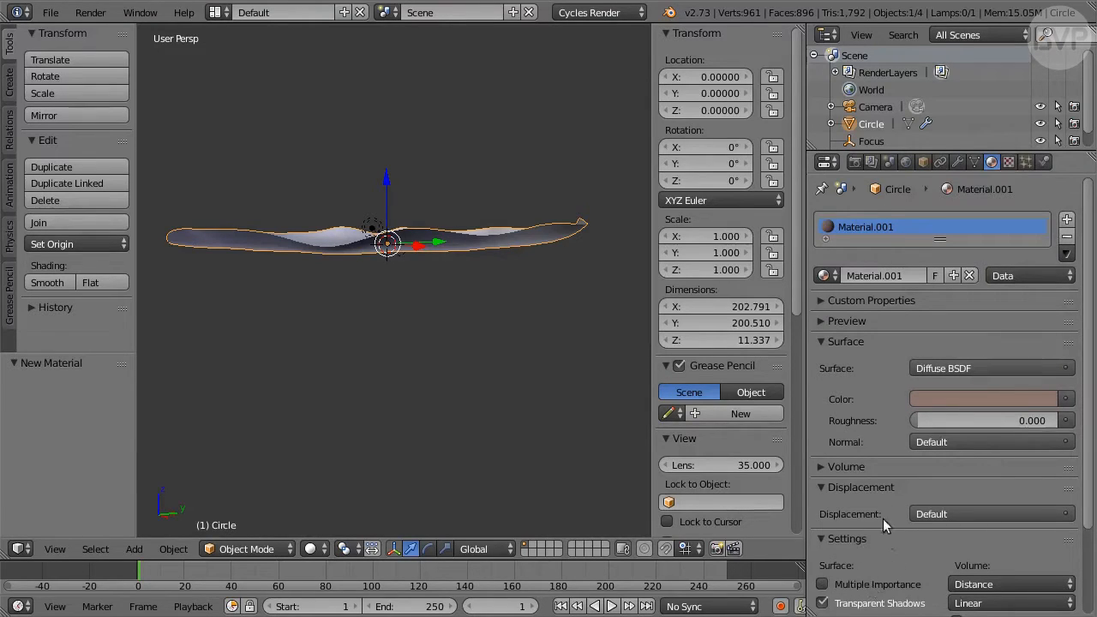
Select the camera and set its focal length to 30 mm
{"action": "left_click", "coordinate": [875, 106]}
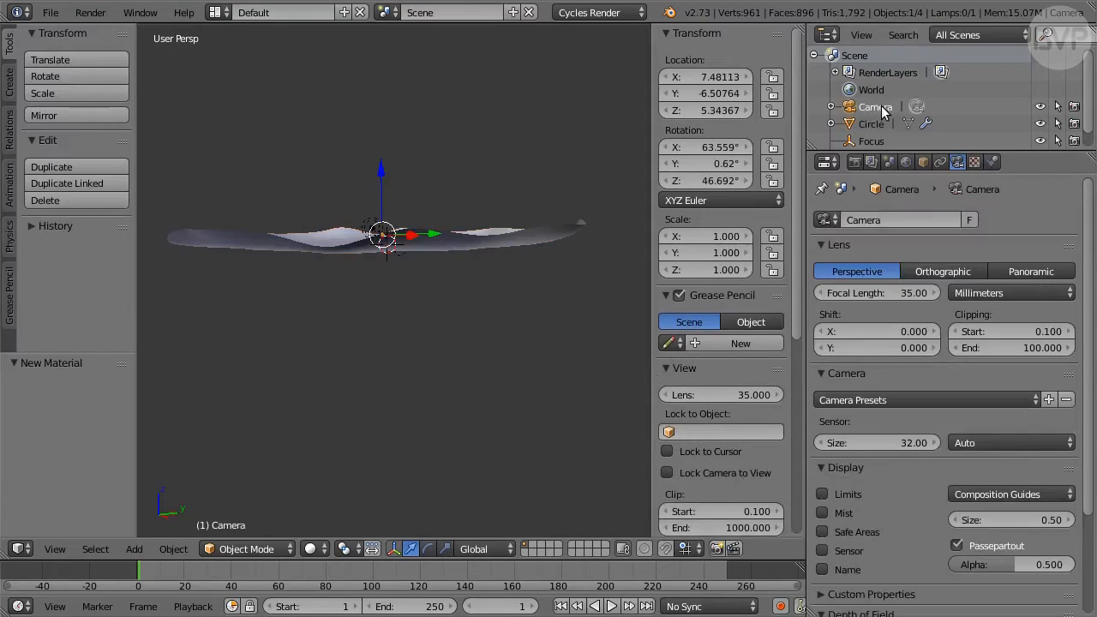
{"action": "left_click", "coordinate": [878, 292]}
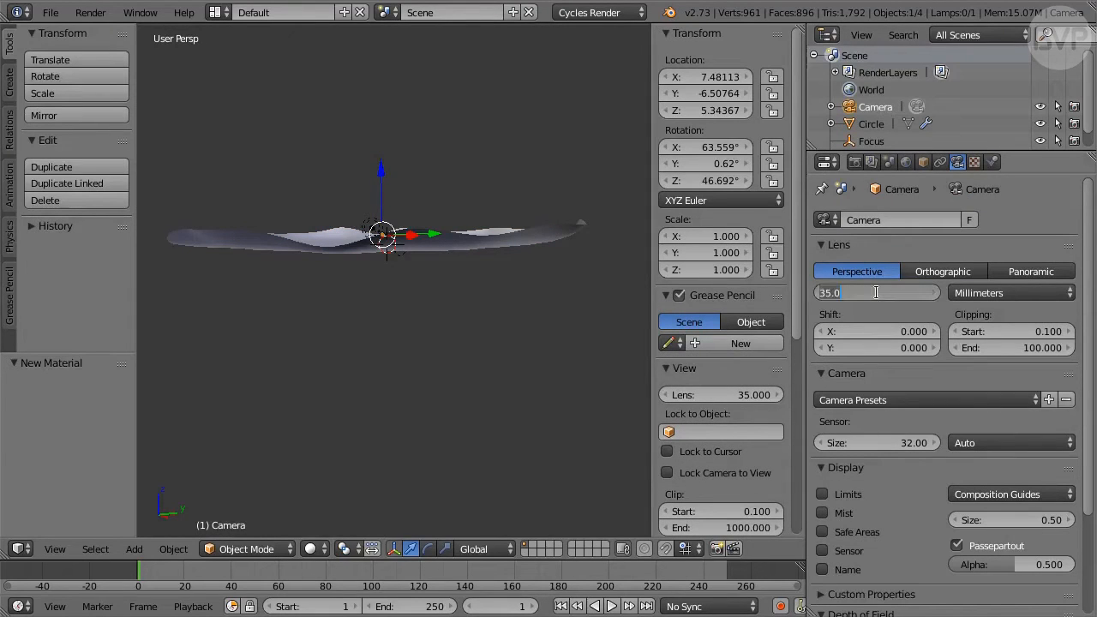
{"action": "type", "text": "30"}
{"action": "key", "text": "Return"}
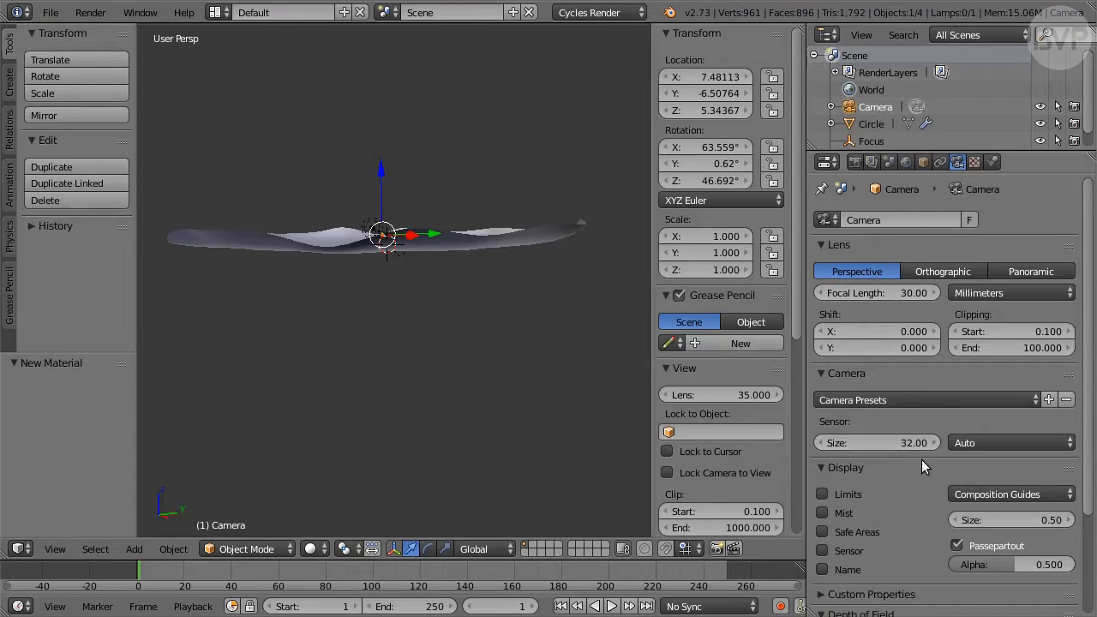
Set the camera's depth of field to focus on the Focus empty with an aperture radius size of 0.03
{"action": "scroll", "coordinate": [1087, 481], "scroll_direction": "down", "scroll_amount": 1}
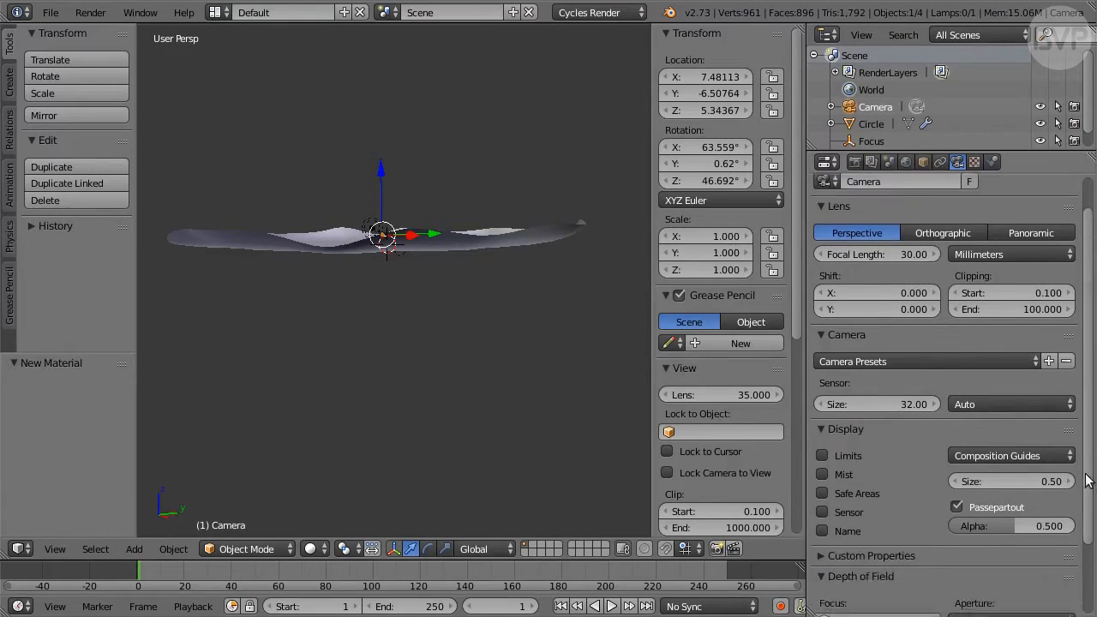
{"action": "scroll", "coordinate": [1087, 481], "scroll_direction": "down", "scroll_amount": 2}
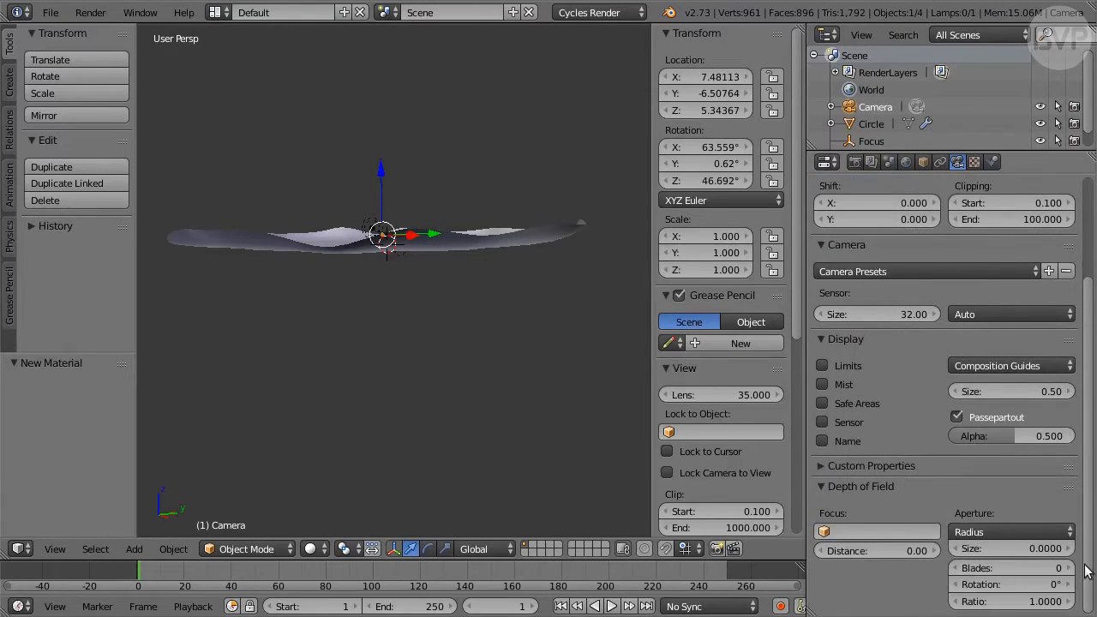
{"action": "left_click", "coordinate": [882, 530]}
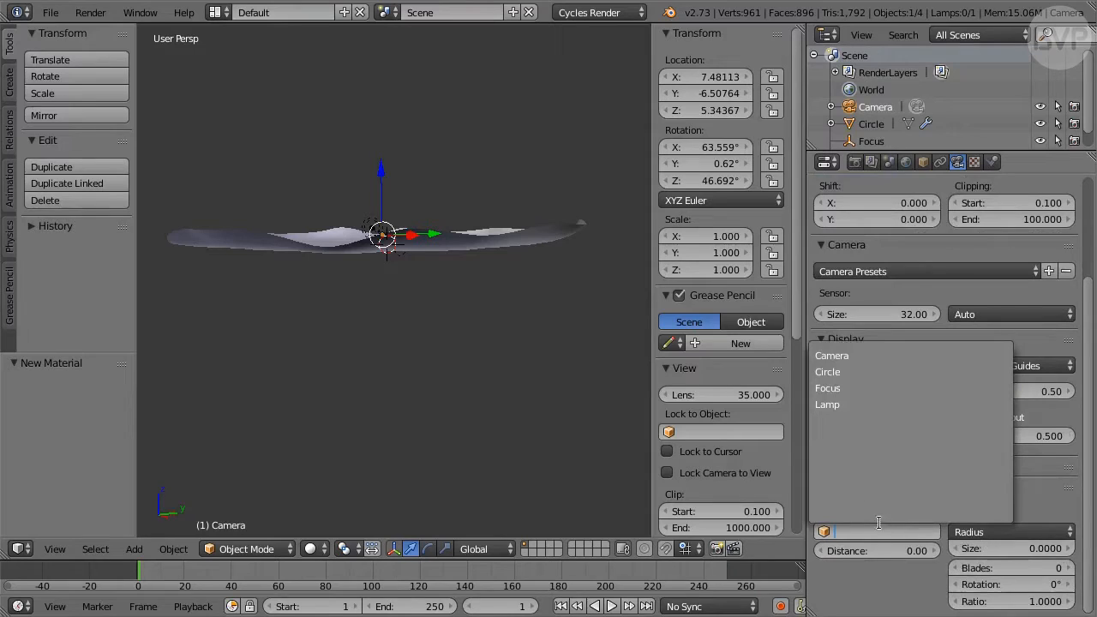
{"action": "left_click", "coordinate": [862, 387]}
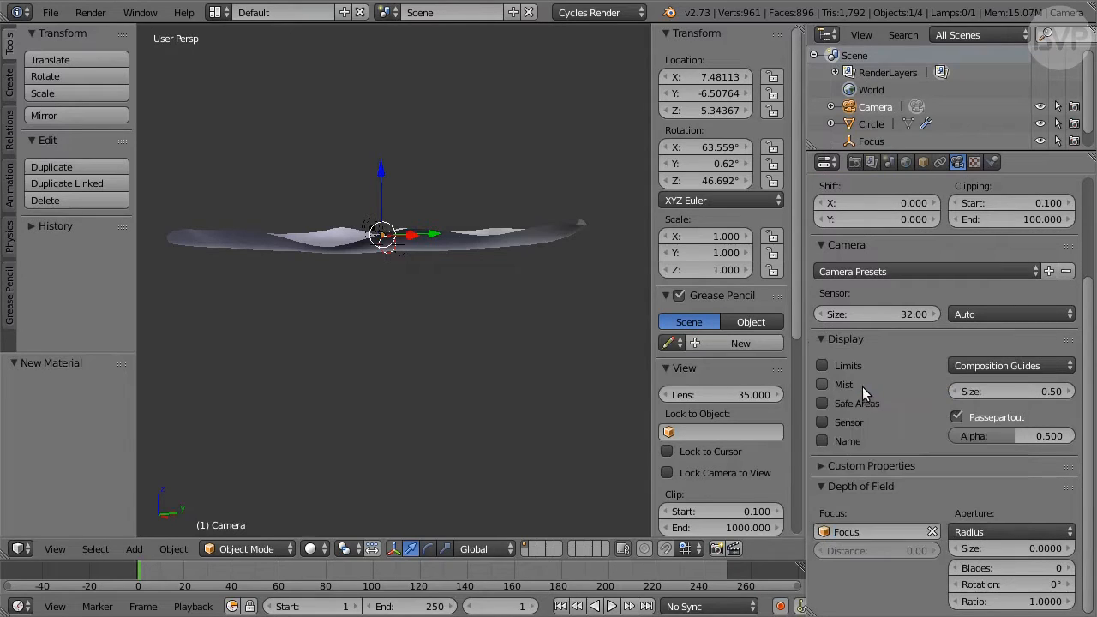
{"action": "left_click", "coordinate": [990, 546]}
{"action": "type", "text": "0.0"}
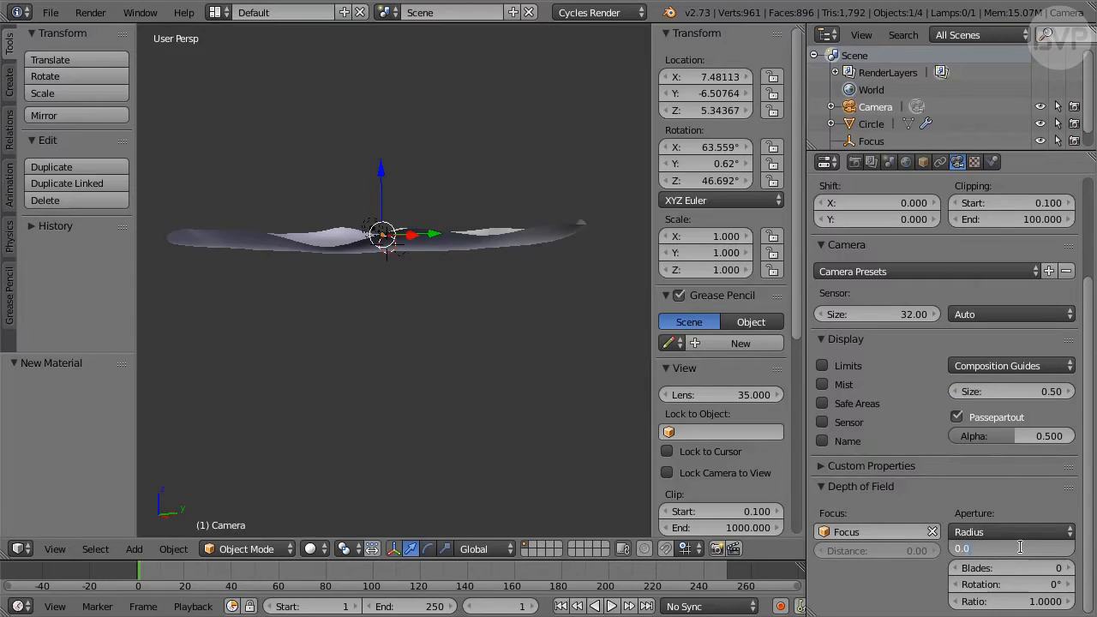
{"action": "type", "text": "3"}
{"action": "key", "text": "Return"}
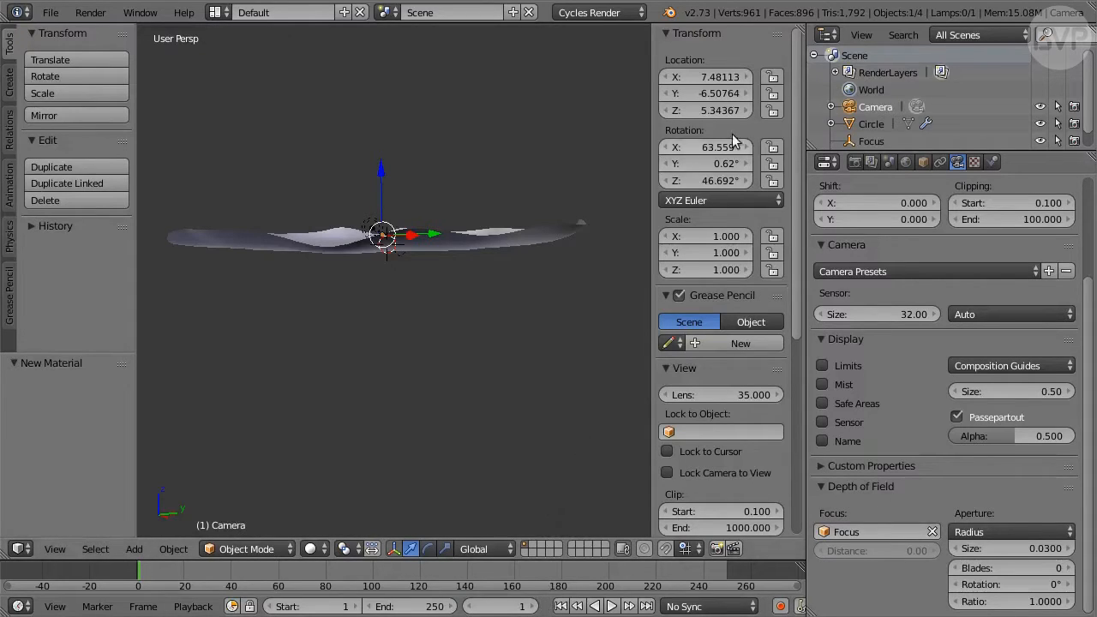
Set the camera's location to X -0.4, Y -1.8, Z 2 and keyframe it at frame 1
{"action": "left_click", "coordinate": [732, 76]}
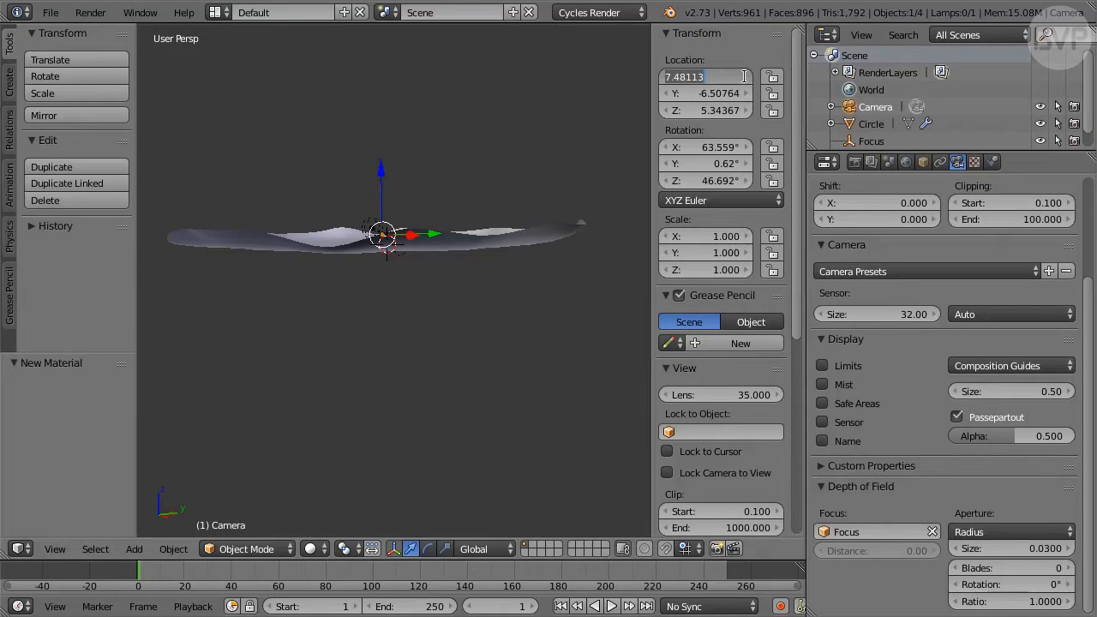
{"action": "type", "text": "-0.4"}
{"action": "key", "text": "Tab"}
{"action": "key", "text": "BackSpace"}
{"action": "type", "text": "-1"}
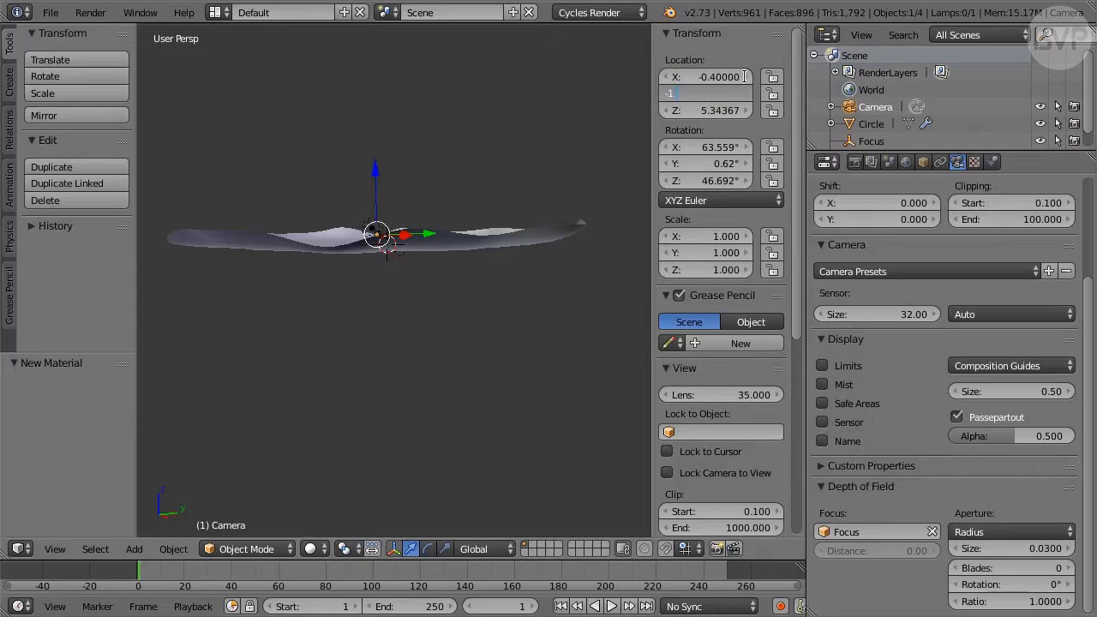
{"action": "type", "text": ".8"}
{"action": "key", "text": "Tab"}
{"action": "type", "text": "2"}
{"action": "key", "text": "Return"}
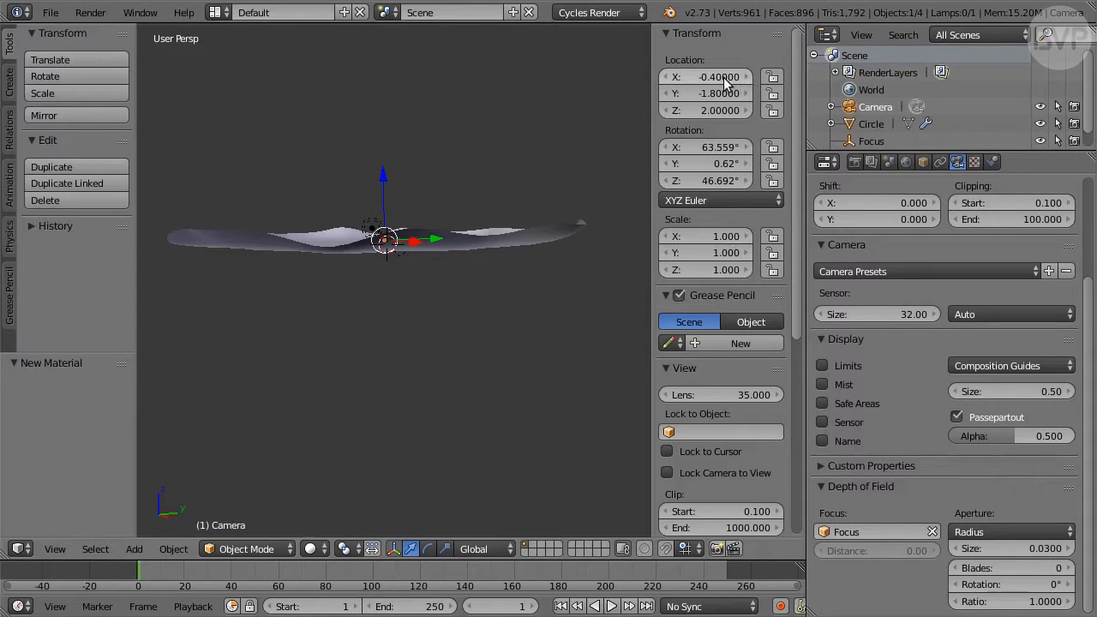
{"action": "key", "text": "i"}
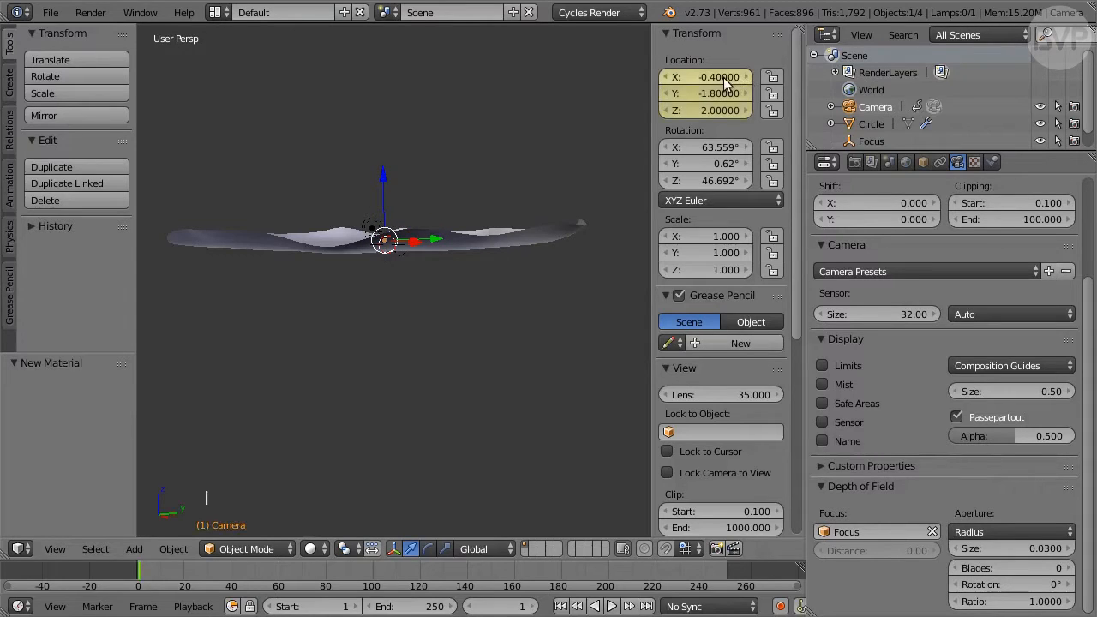
Set the camera's rotation to X 92°, Y 0°, Z -4°
{"action": "left_click", "coordinate": [724, 147]}
{"action": "type", "text": "9"}
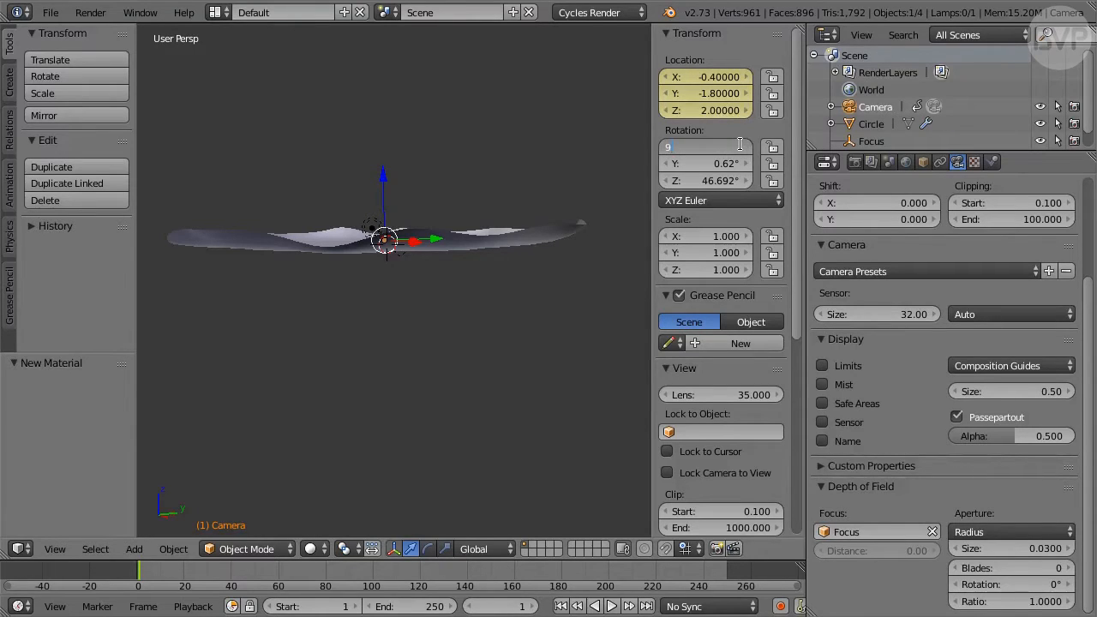
{"action": "type", "text": "2"}
{"action": "key", "text": "Tab"}
{"action": "type", "text": "0"}
{"action": "key", "text": "Tab"}
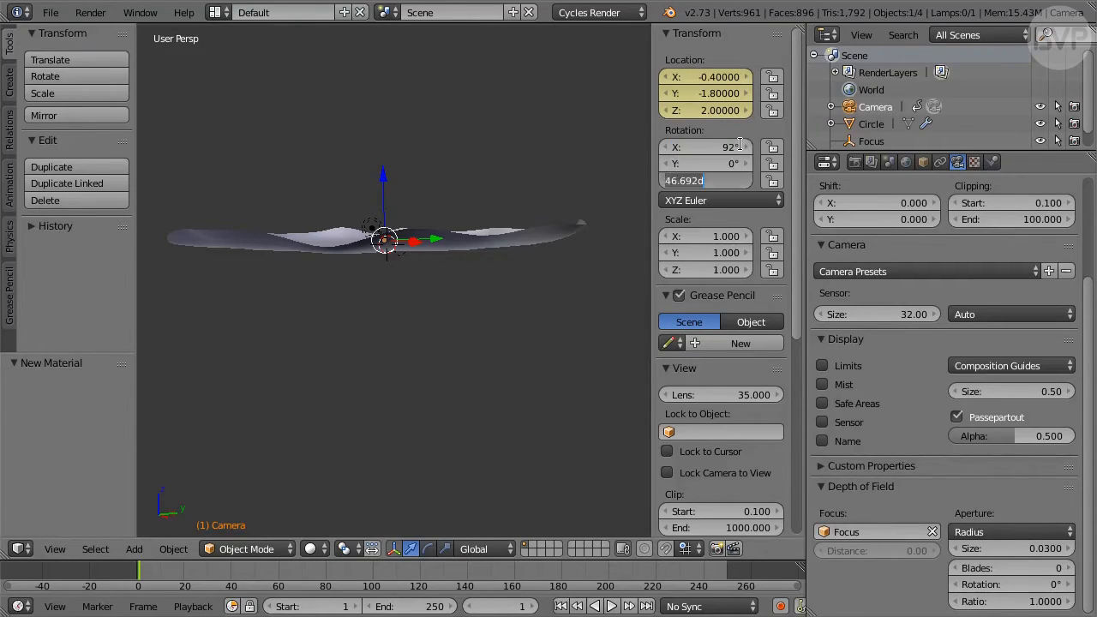
{"action": "type", "text": "-4"}
{"action": "key", "text": "Return"}
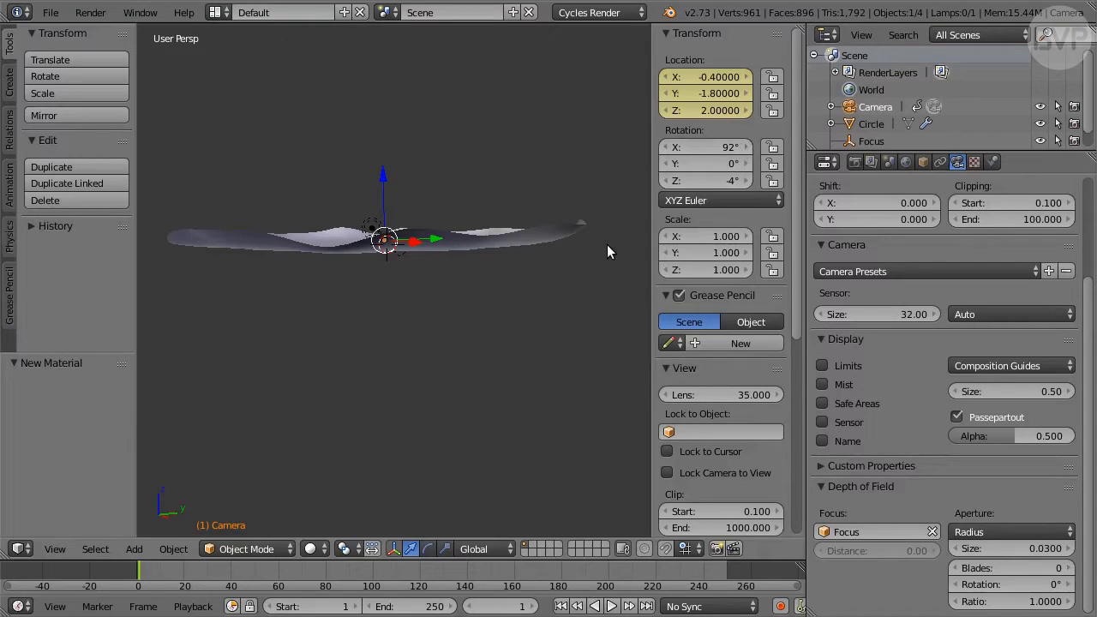
Go to frame 250, set the camera's location to X 0 and Y -8.5, and keyframe the location there
{"action": "left_click", "coordinate": [647, 606]}
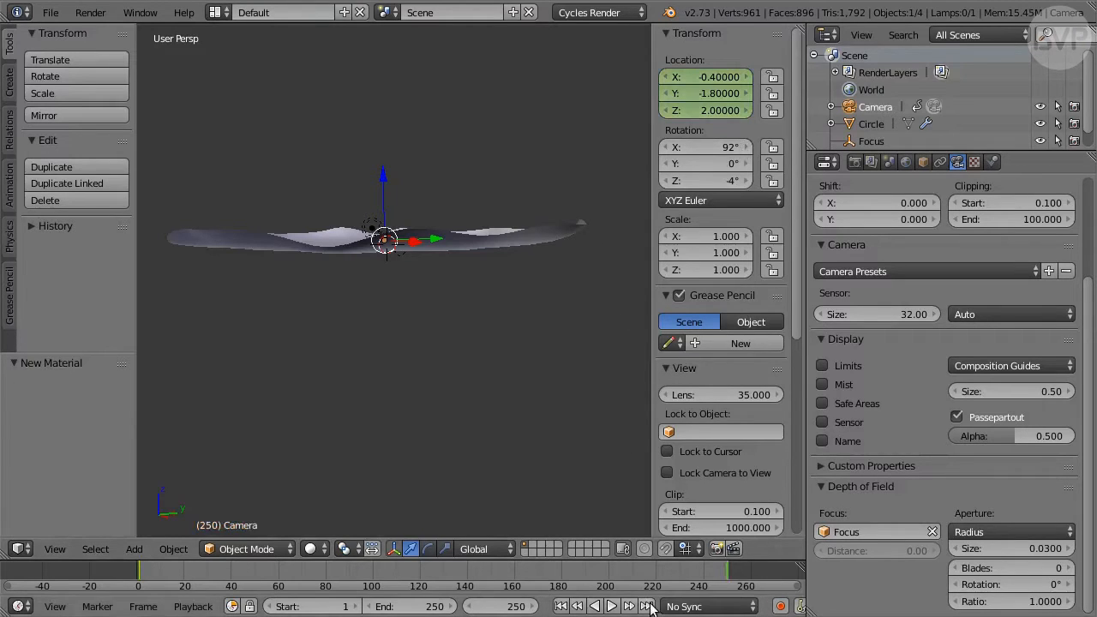
{"action": "left_click", "coordinate": [742, 77]}
{"action": "type", "text": "0"}
{"action": "key", "text": "Tab"}
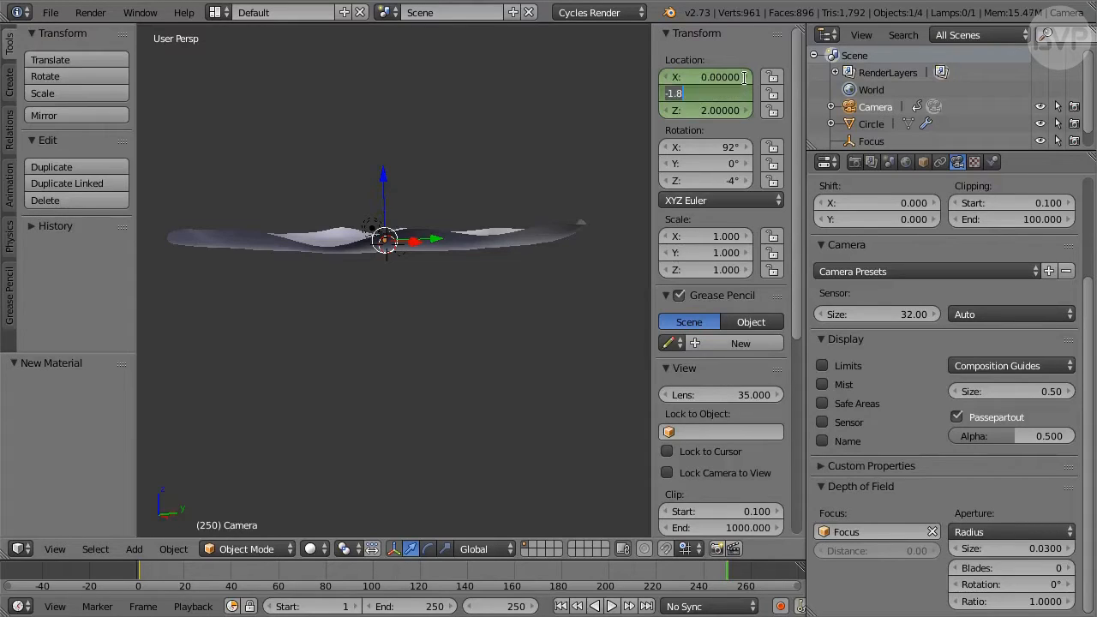
{"action": "type", "text": "-8.5"}
{"action": "key", "text": "Return"}
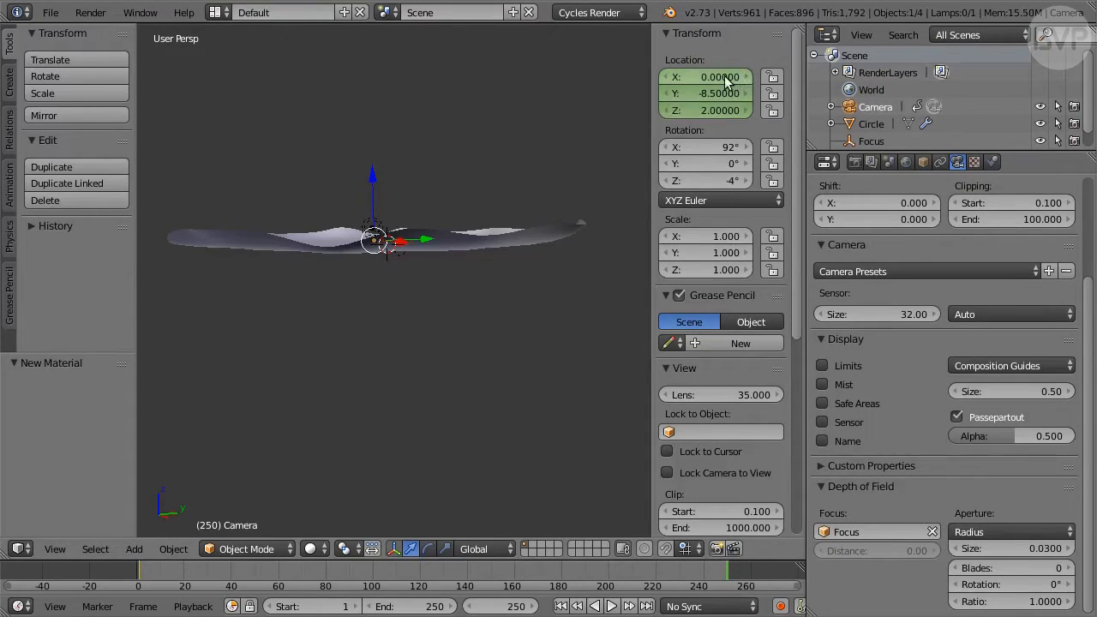
{"action": "key", "text": "i"}
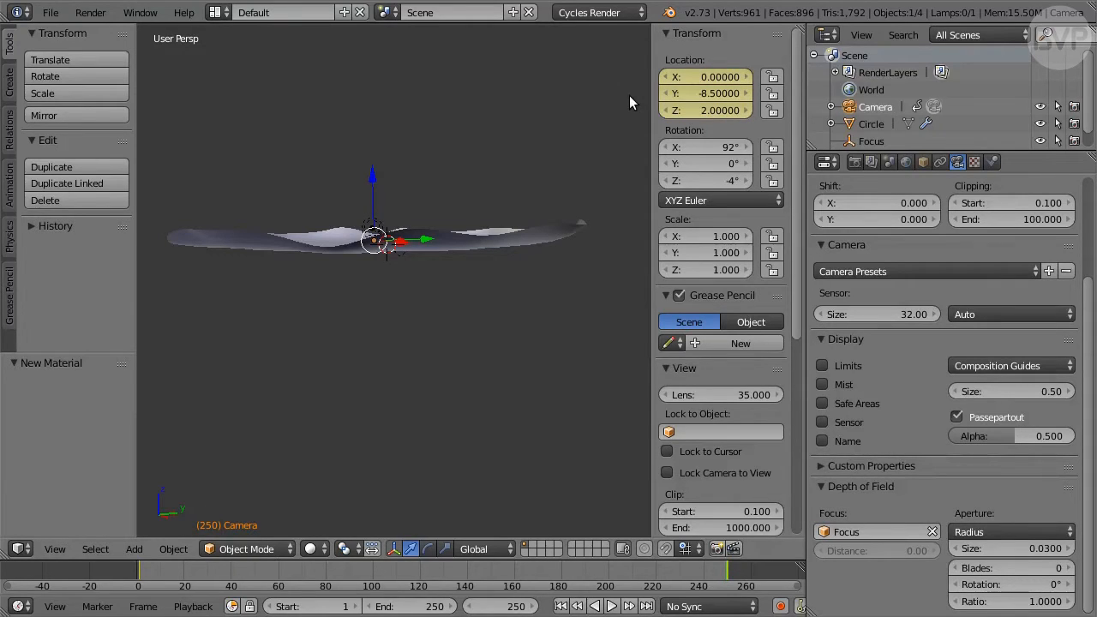
Add a Track To constraint to the camera with the Focus empty as its target
{"action": "left_click", "coordinate": [939, 162]}
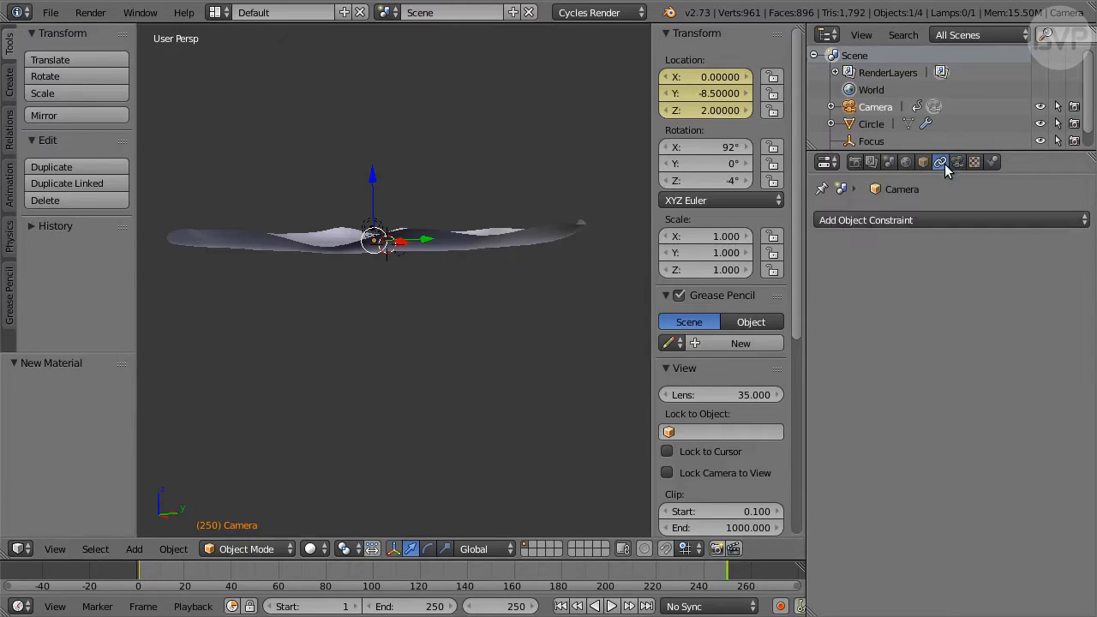
{"action": "left_click", "coordinate": [970, 219]}
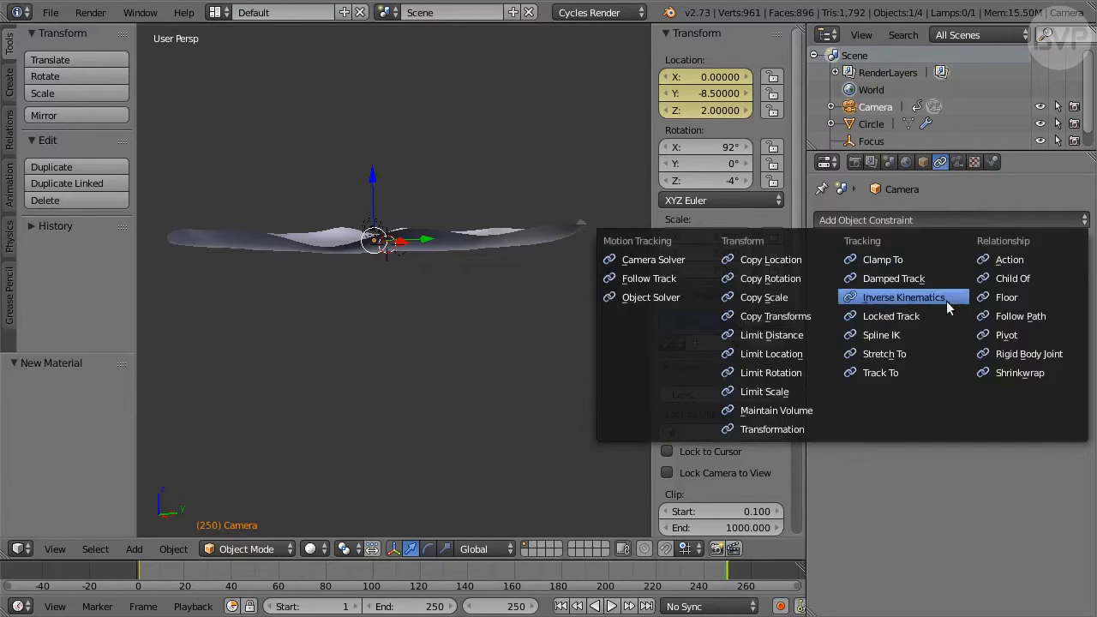
{"action": "left_click", "coordinate": [925, 373]}
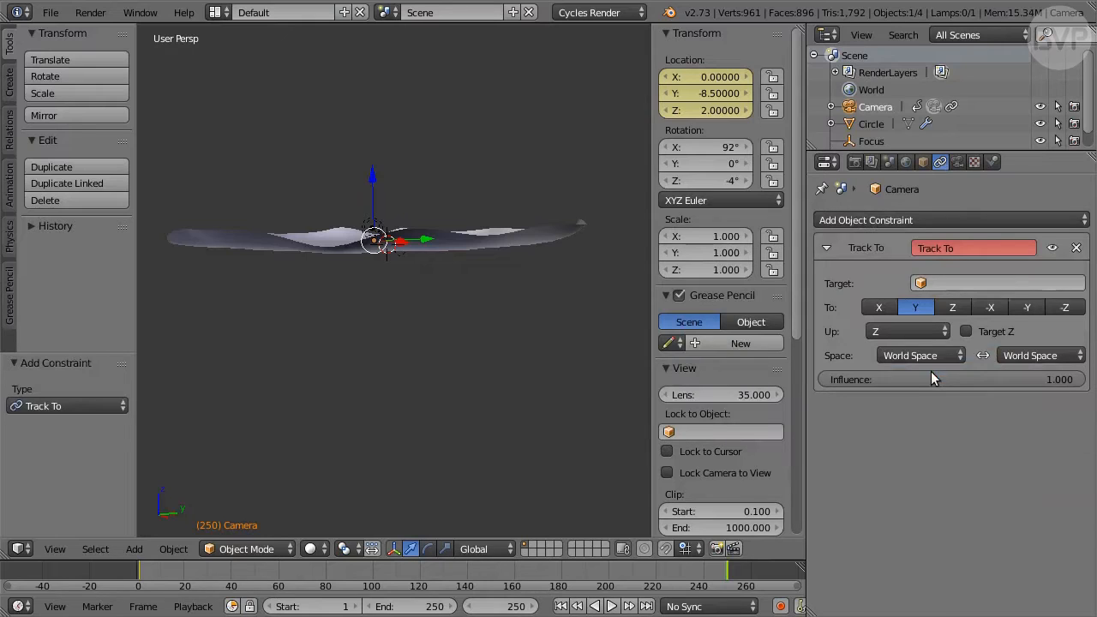
{"action": "left_click", "coordinate": [963, 283]}
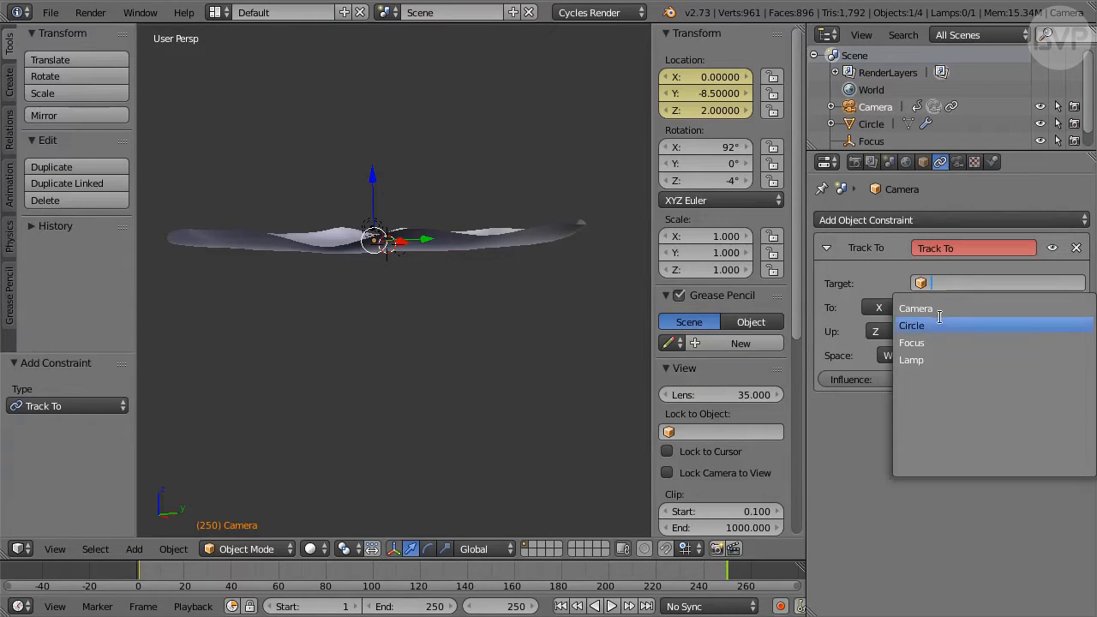
{"action": "left_click", "coordinate": [951, 343]}
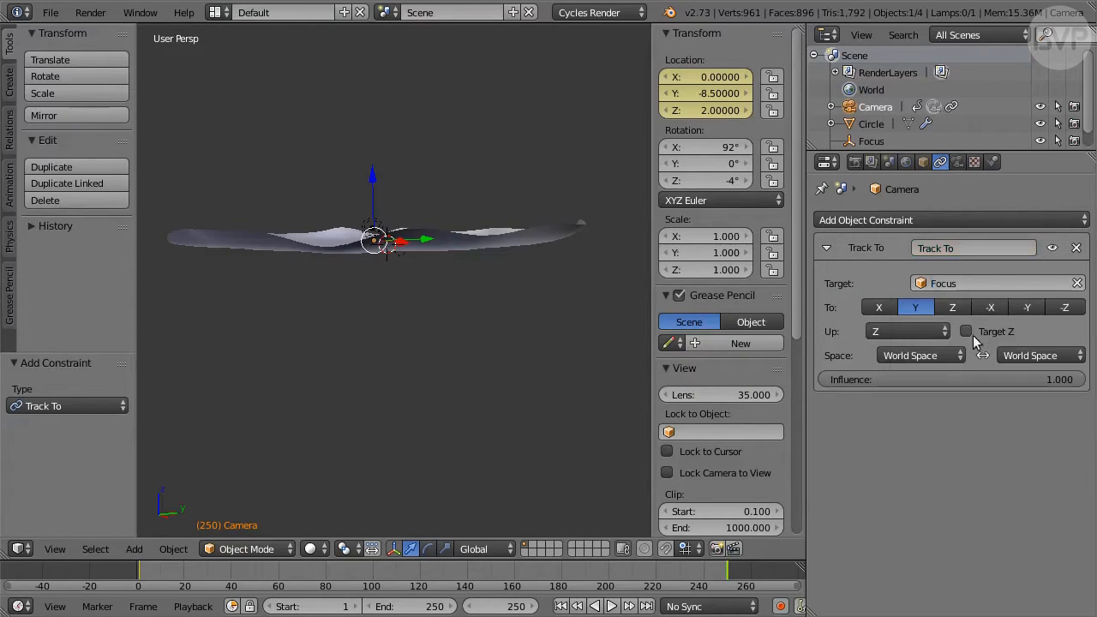
Set the camera's Track To constraint to aim along -Z with Y up and an influence of 0.3
{"action": "left_click", "coordinate": [1072, 308]}
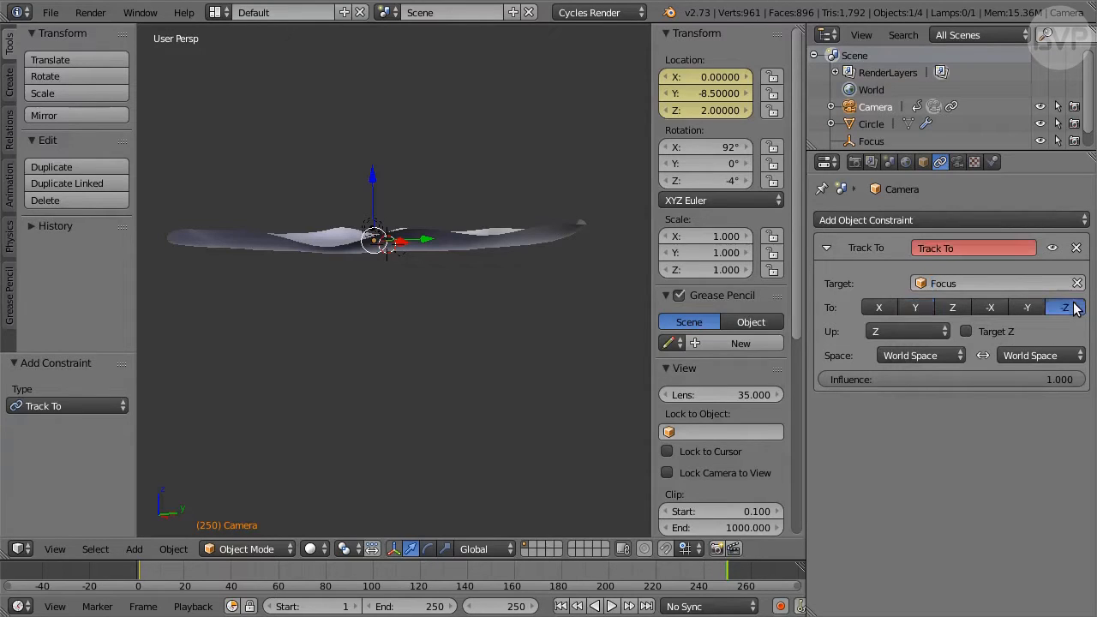
{"action": "left_click", "coordinate": [925, 329]}
{"action": "left_click", "coordinate": [931, 296]}
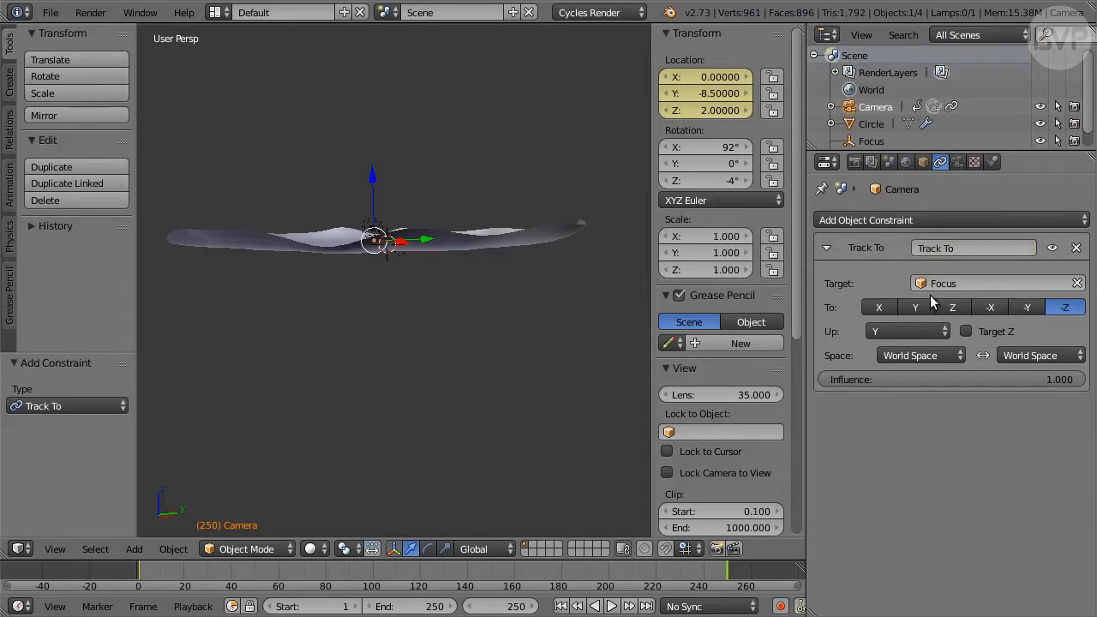
{"action": "left_click", "coordinate": [943, 377]}
{"action": "type", "text": "0.3"}
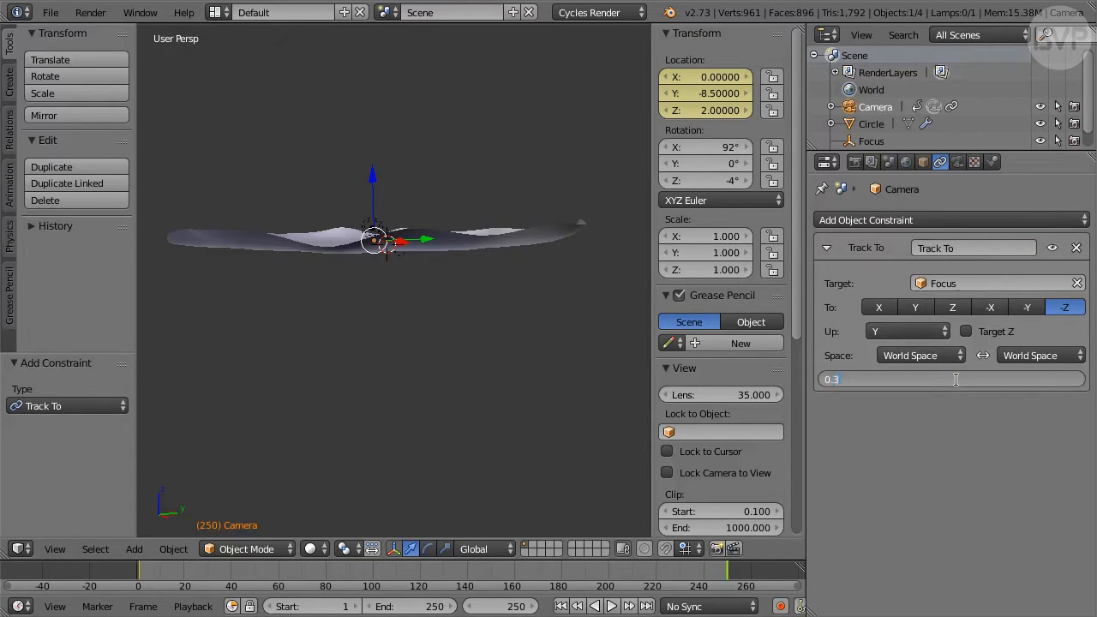
{"action": "key", "text": "Return"}
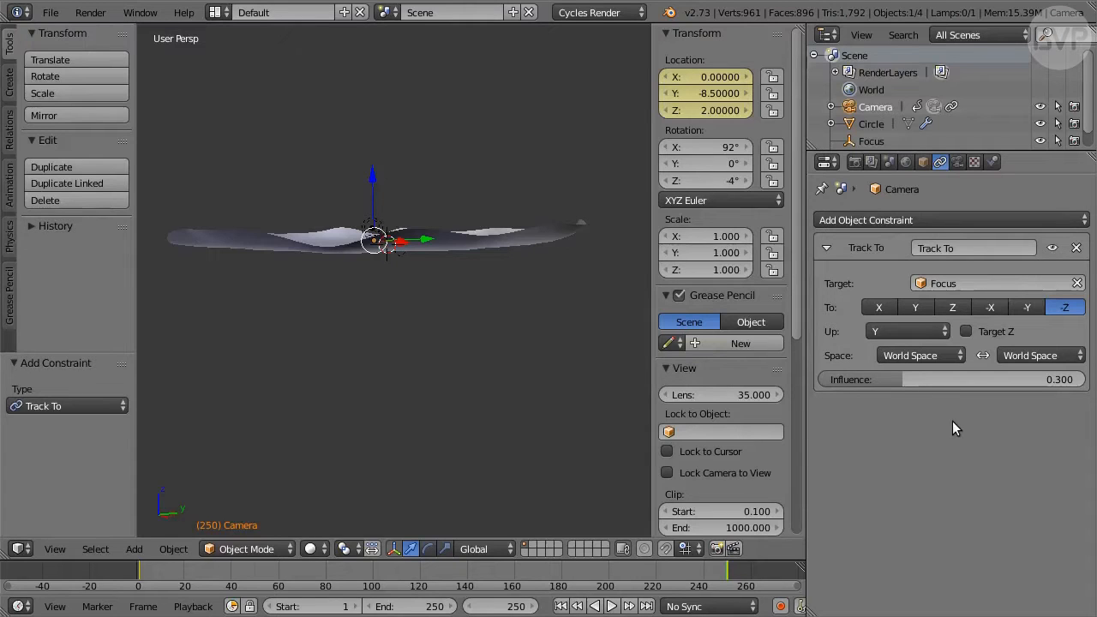
Add a mesh grid with 24 subdivisions in both X and Y
{"action": "left_click", "coordinate": [136, 549]}
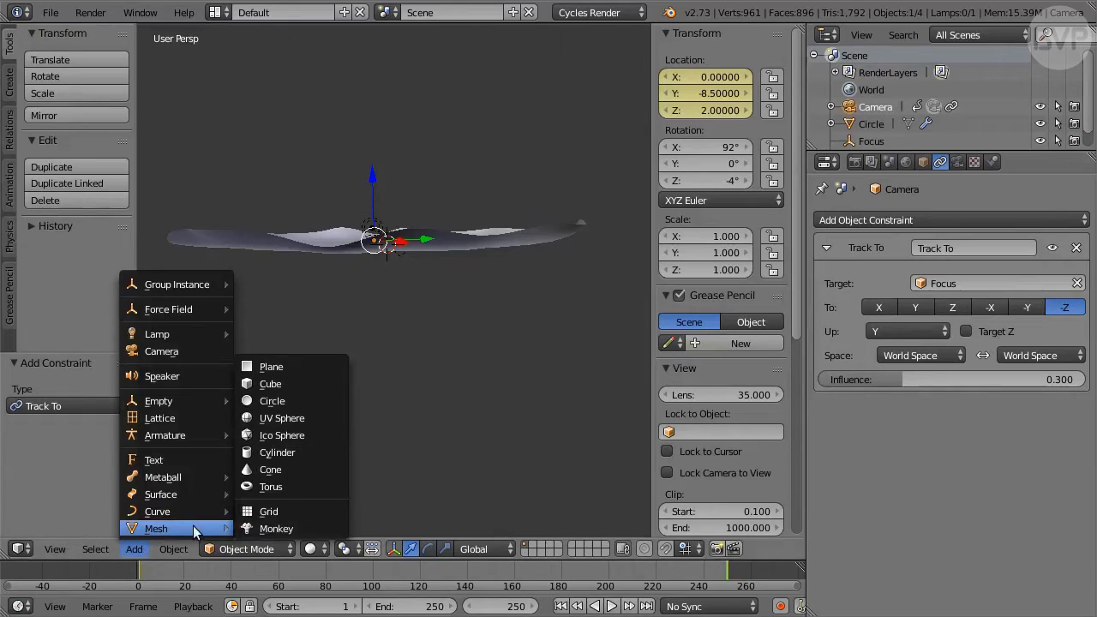
{"action": "left_click", "coordinate": [308, 511]}
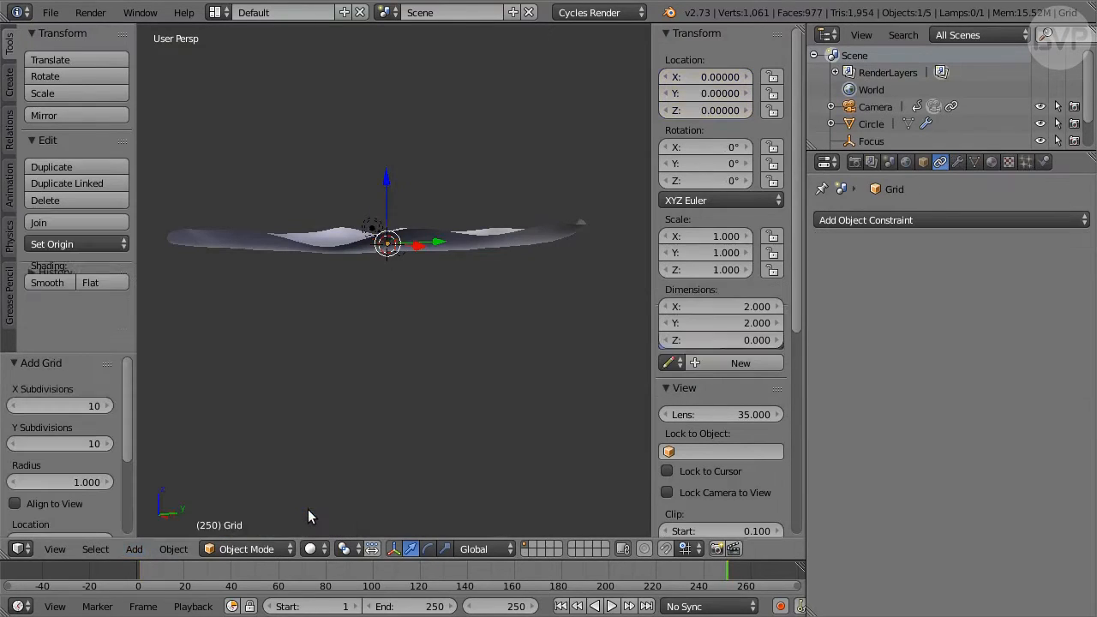
{"action": "left_click", "coordinate": [96, 406]}
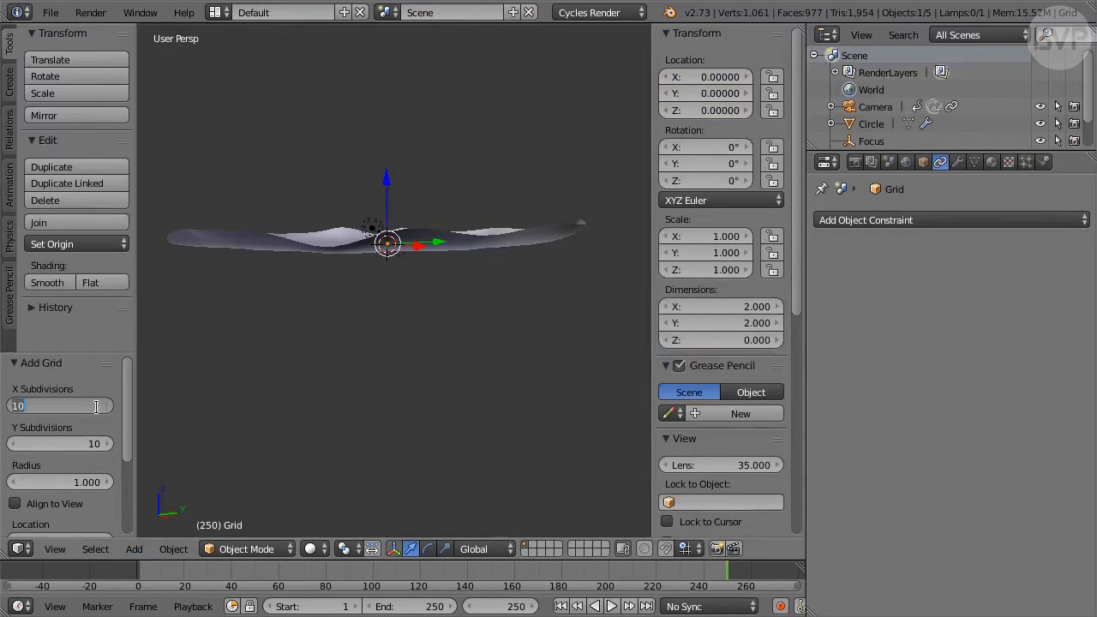
{"action": "type", "text": "24"}
{"action": "key", "text": "Tab"}
{"action": "type", "text": "24"}
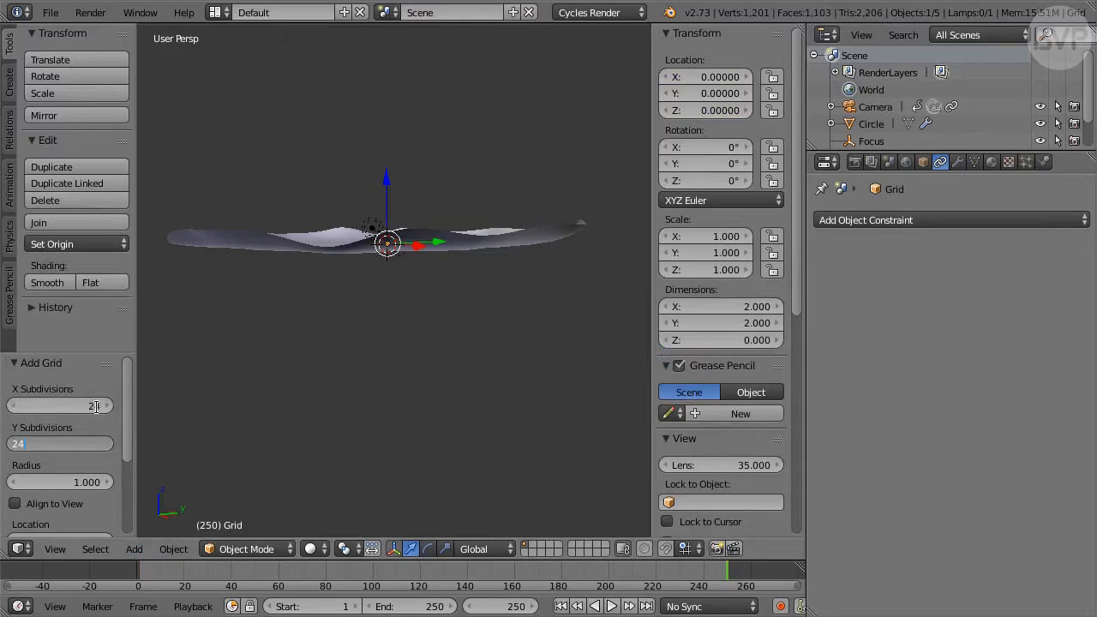
{"action": "key", "text": "Return"}
Raise the new grid to a Z location of 2.7
{"action": "scroll", "coordinate": [122, 415], "scroll_direction": "down", "scroll_amount": 4}
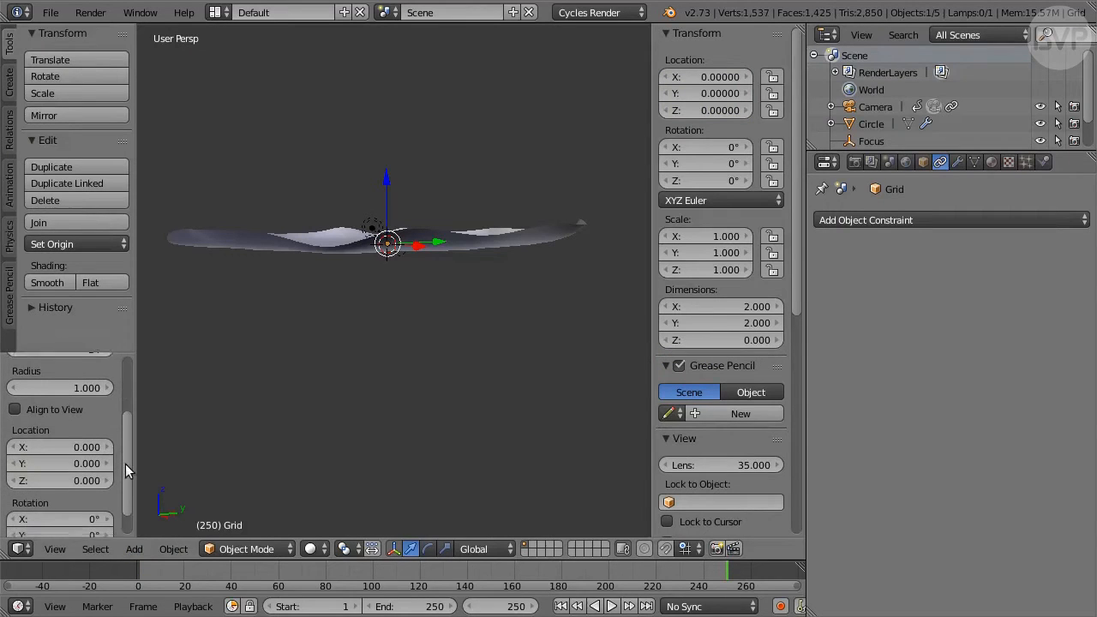
{"action": "left_click", "coordinate": [87, 464]}
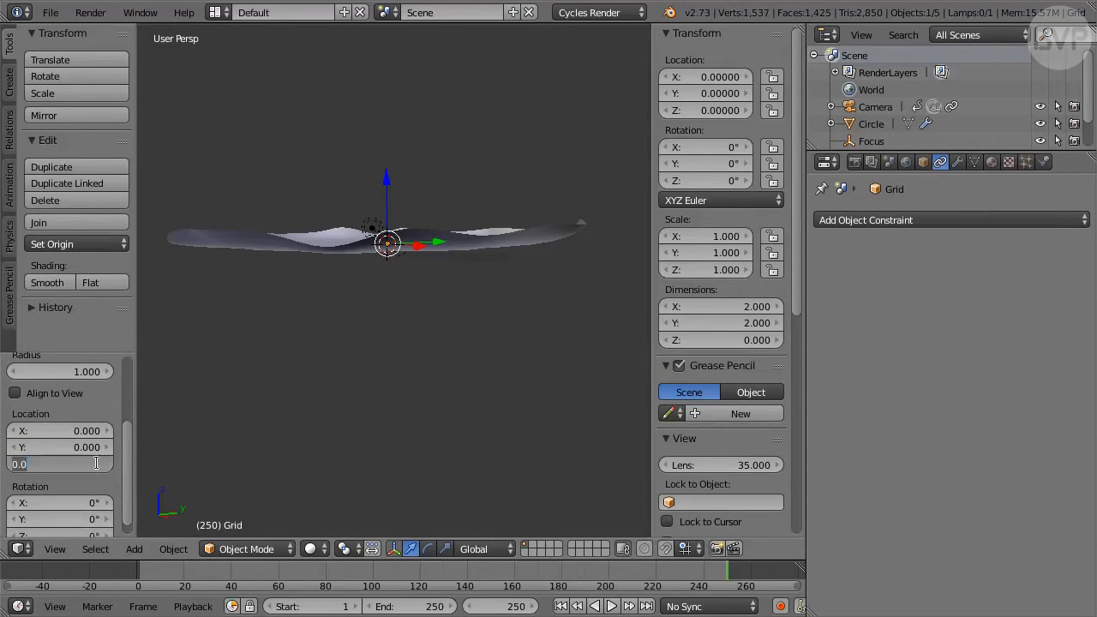
{"action": "type", "text": "2.7"}
{"action": "key", "text": "Return"}
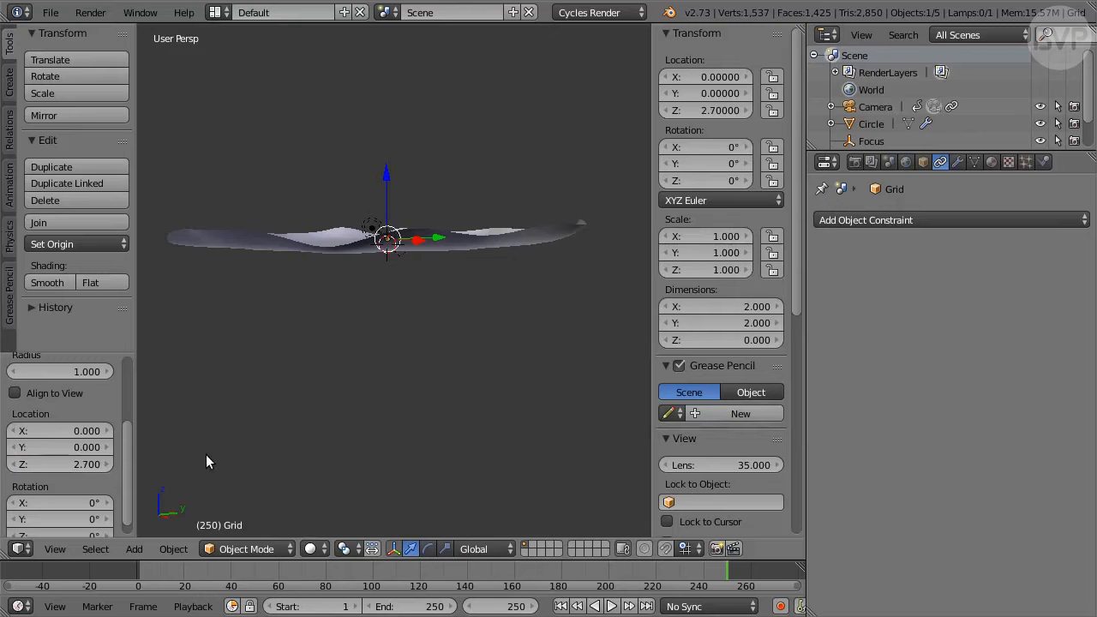
Set a mean crease of 1 on the two border edges at each of the grid's four corners and return to Object Mode
{"action": "key", "text": "KP_Decimal"}
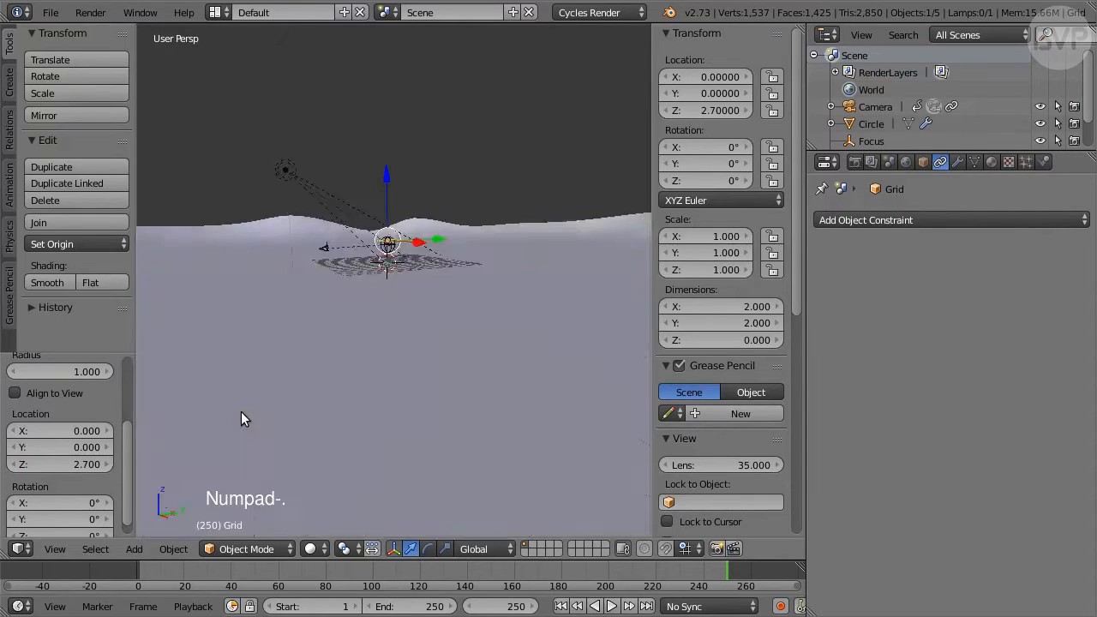
{"action": "middle_click_drag", "start_coordinate": [241, 411], "coordinate": [270, 399], "text": "shift"}
{"action": "scroll", "coordinate": [271, 399], "scroll_direction": "down", "scroll_amount": 1}
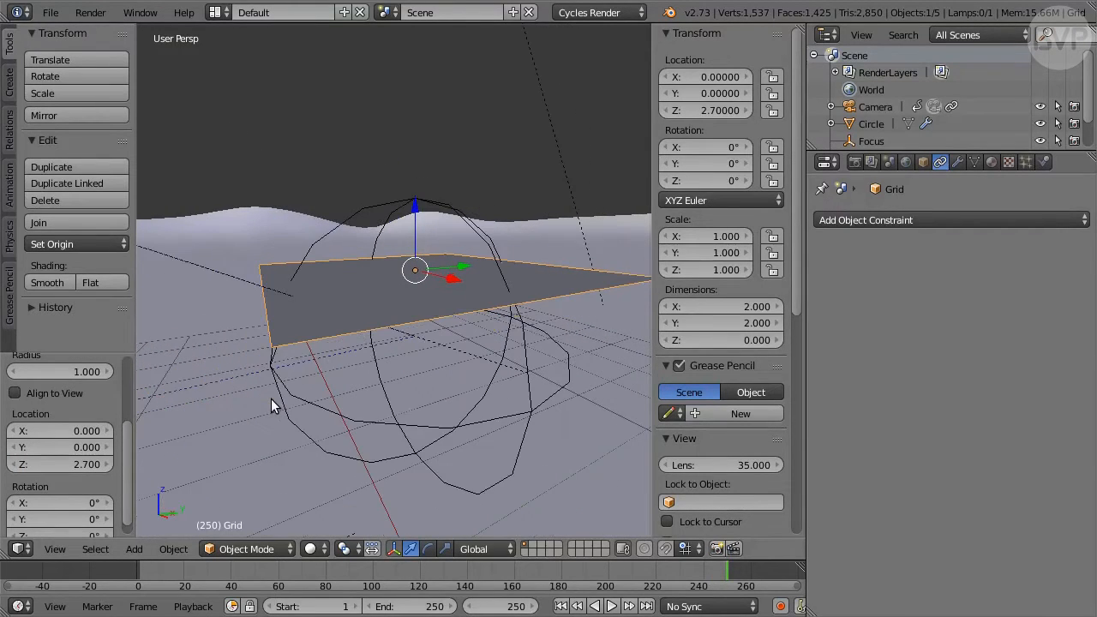
{"action": "key", "text": "Tab"}
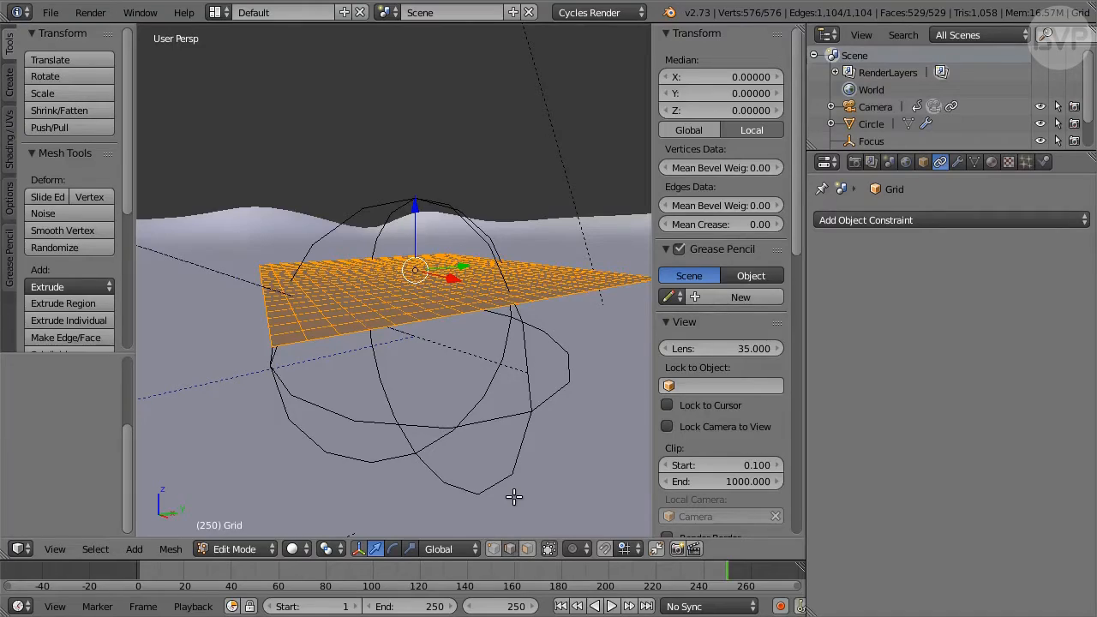
{"action": "right_click", "coordinate": [285, 344]}
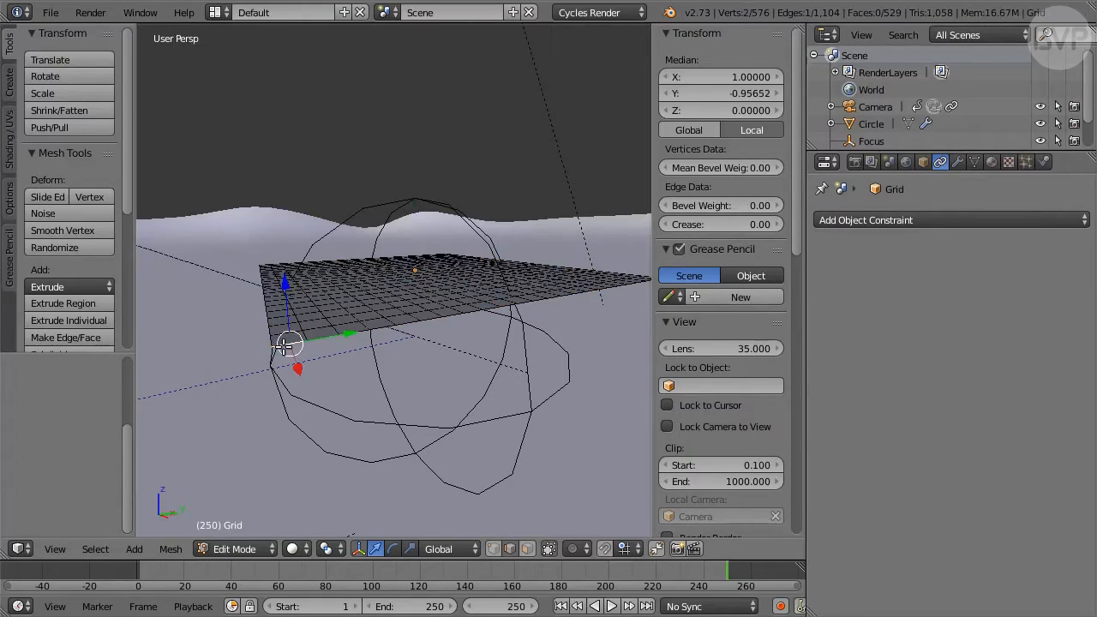
{"action": "middle_click_drag", "start_coordinate": [284, 349], "coordinate": [306, 384]}
{"action": "right_click", "coordinate": [364, 458], "text": "shift"}
{"action": "middle_click_drag", "start_coordinate": [542, 373], "coordinate": [402, 379]}
{"action": "right_click", "coordinate": [468, 490], "text": "shift"}
{"action": "right_click", "coordinate": [504, 510], "text": "shift"}
{"action": "right_click", "coordinate": [519, 494], "text": "shift"}
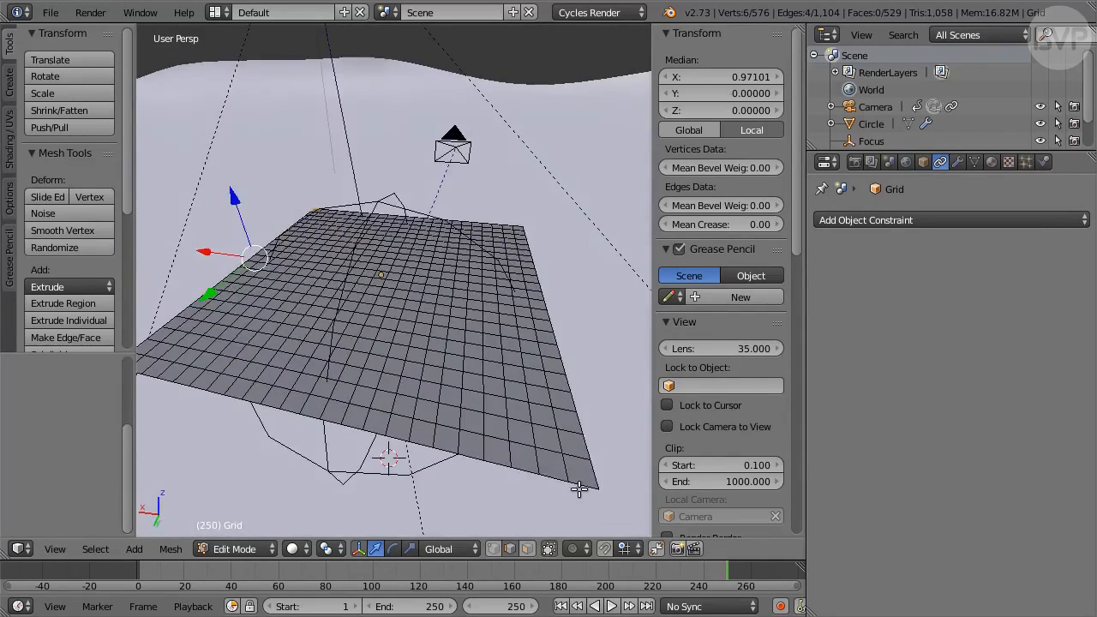
{"action": "right_click", "coordinate": [578, 489], "text": "shift"}
{"action": "right_click", "coordinate": [597, 489], "text": "shift"}
{"action": "right_click", "coordinate": [593, 467], "text": "shift"}
{"action": "middle_click_drag", "start_coordinate": [577, 309], "coordinate": [465, 356]}
{"action": "right_click", "coordinate": [474, 474], "text": "shift"}
{"action": "right_click", "coordinate": [493, 484], "text": "shift"}
{"action": "right_click", "coordinate": [498, 469], "text": "shift"}
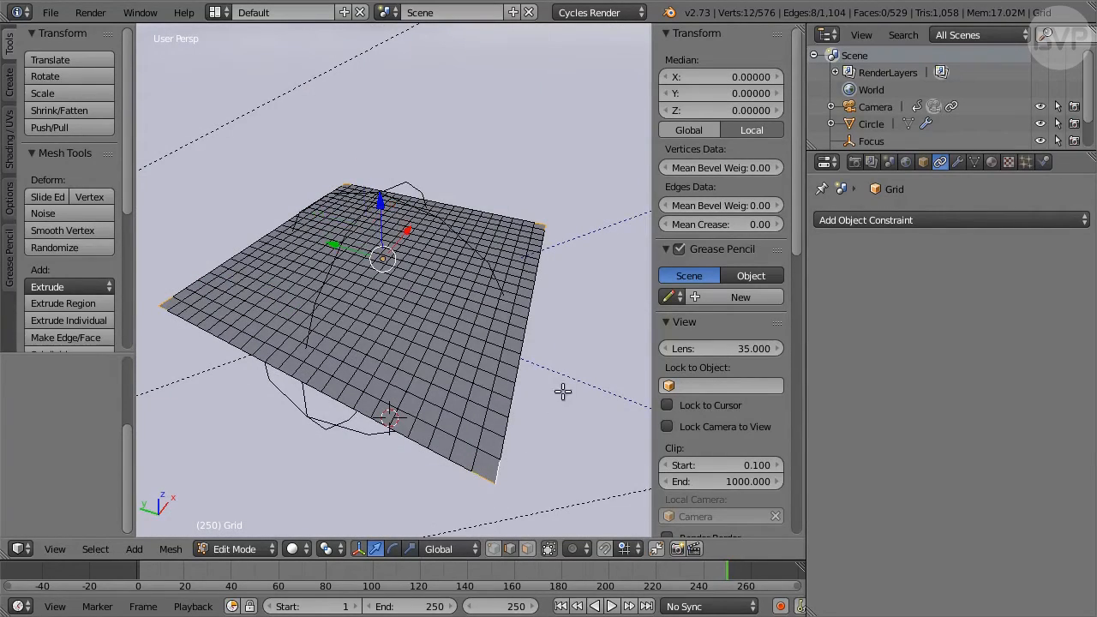
{"action": "left_click", "coordinate": [739, 225]}
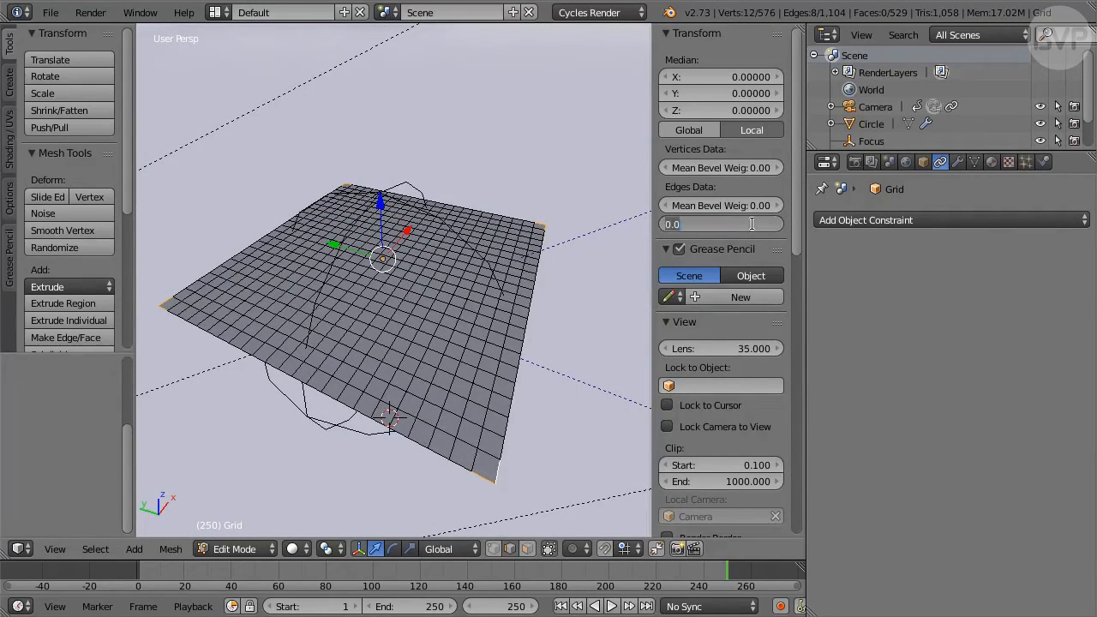
{"action": "type", "text": "1"}
{"action": "key", "text": "Return"}
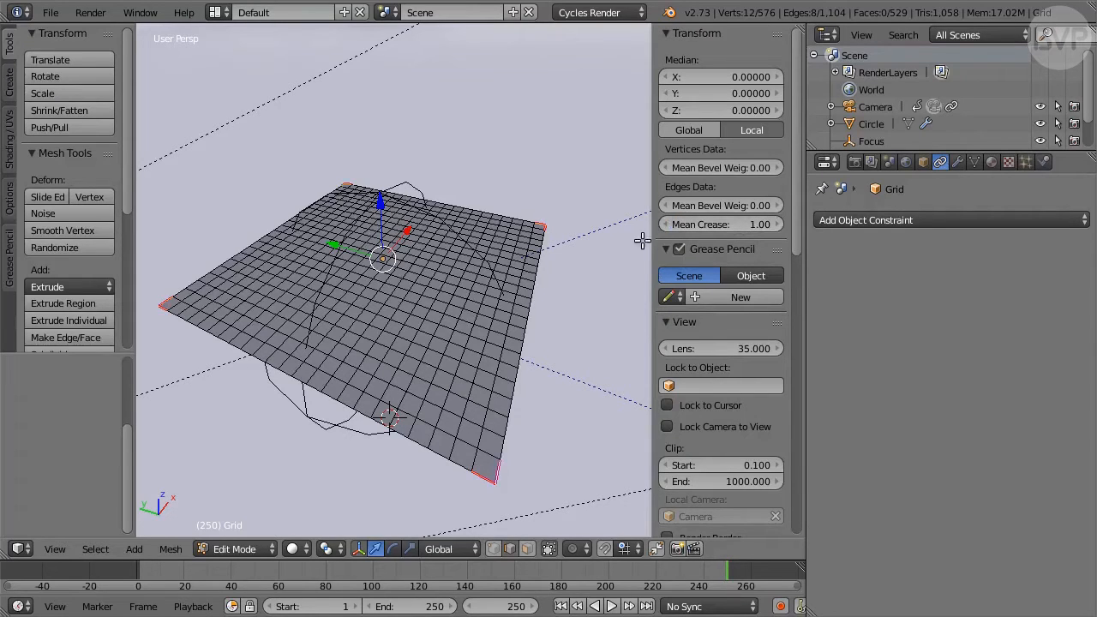
{"action": "key", "text": "Tab"}
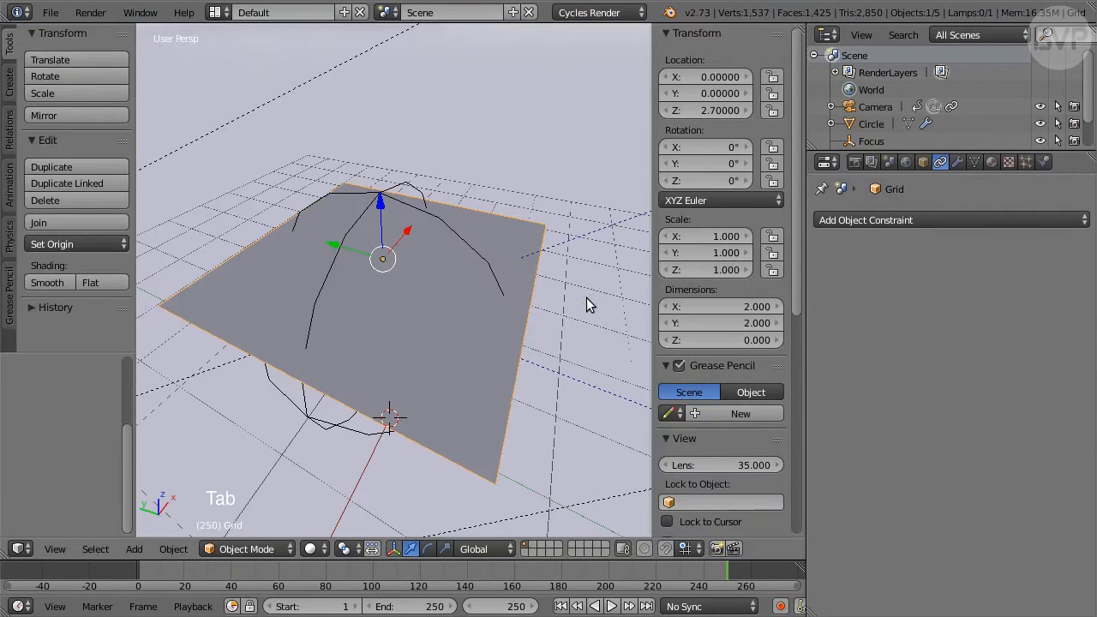
Create a new material for the grid and use a Mix Shader as its surface
{"action": "left_click", "coordinate": [991, 162]}
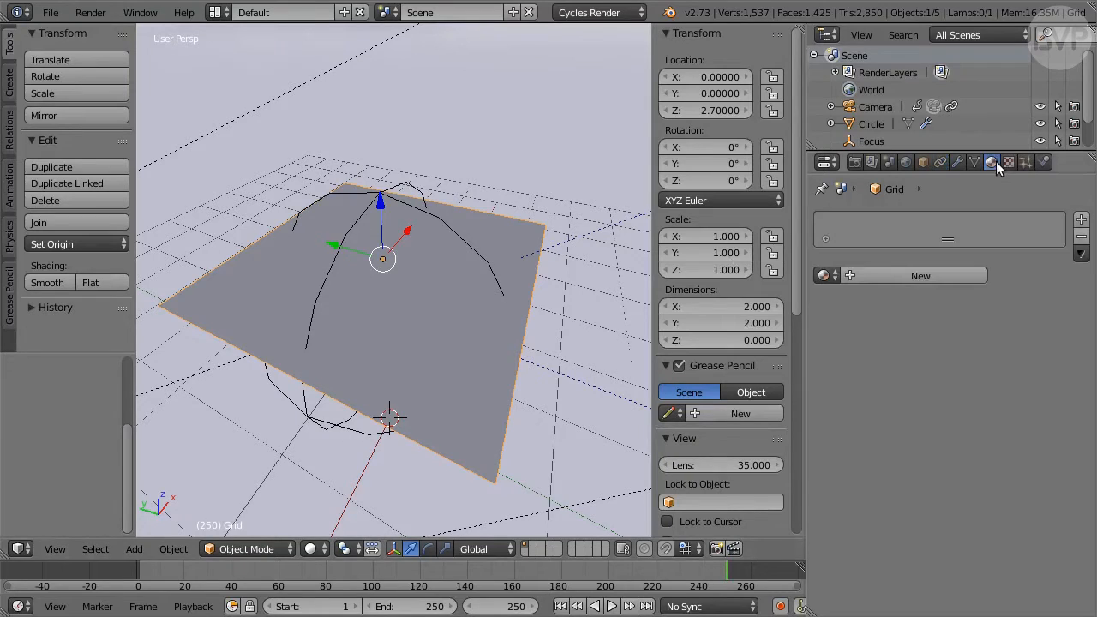
{"action": "left_click", "coordinate": [951, 275]}
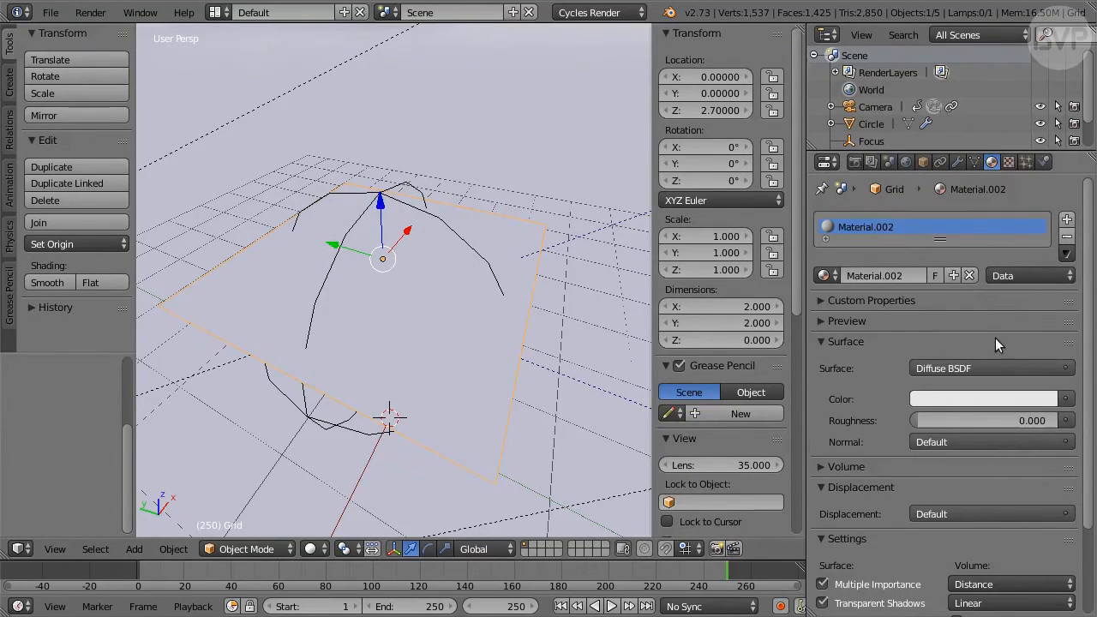
{"action": "left_click", "coordinate": [1009, 367]}
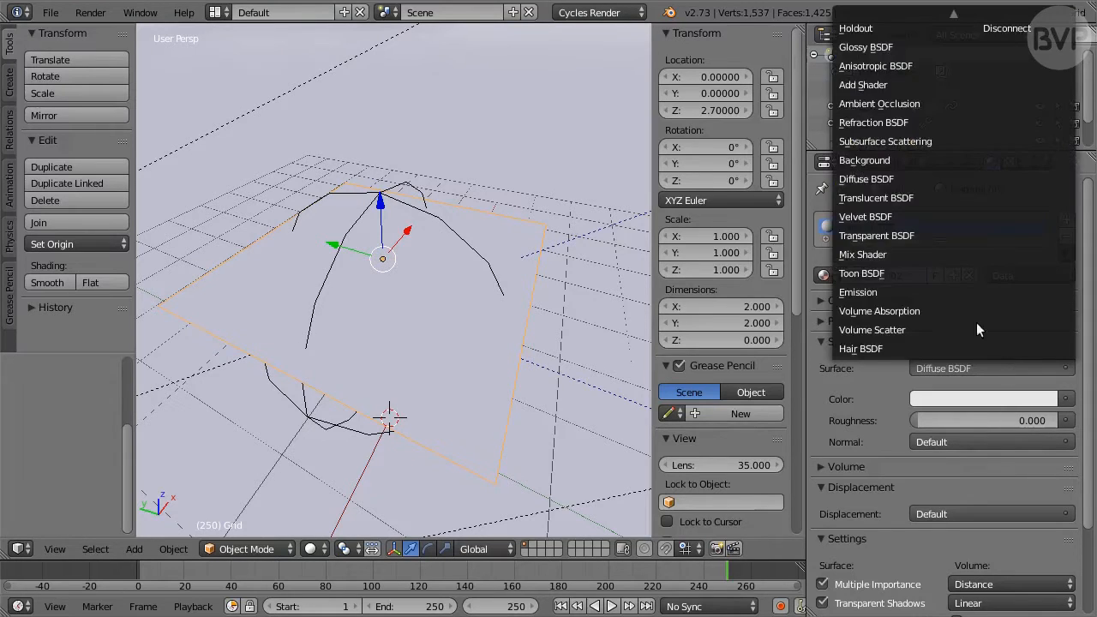
{"action": "left_click", "coordinate": [934, 253]}
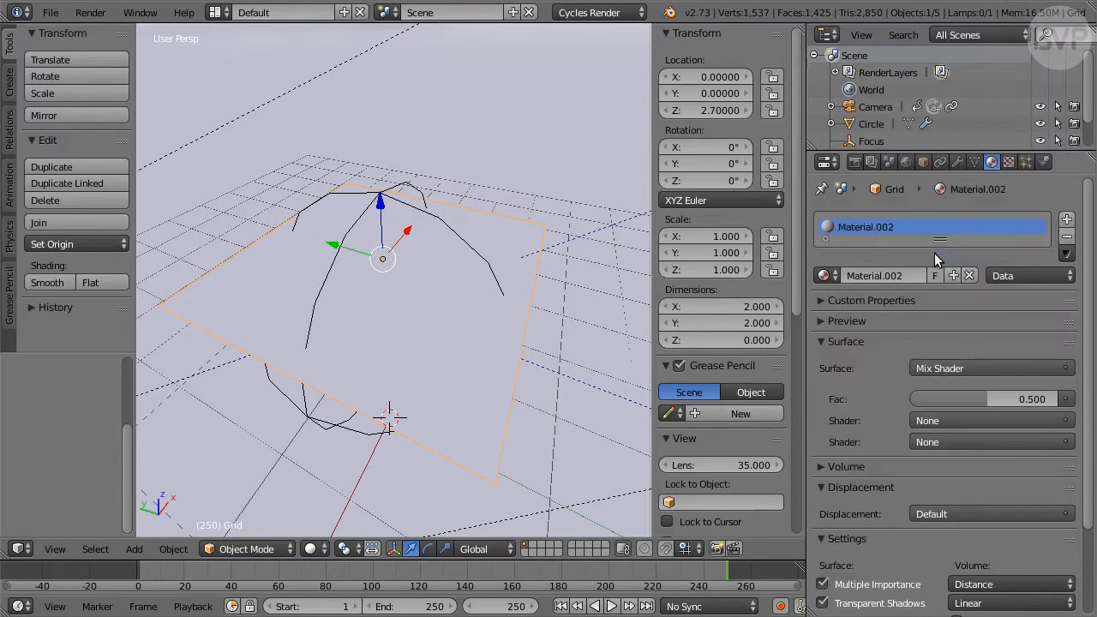
Assign a Diffuse BSDF with roughness 0.1 as the mix's first shader and a Transparent BSDF as its second
{"action": "left_click", "coordinate": [982, 420]}
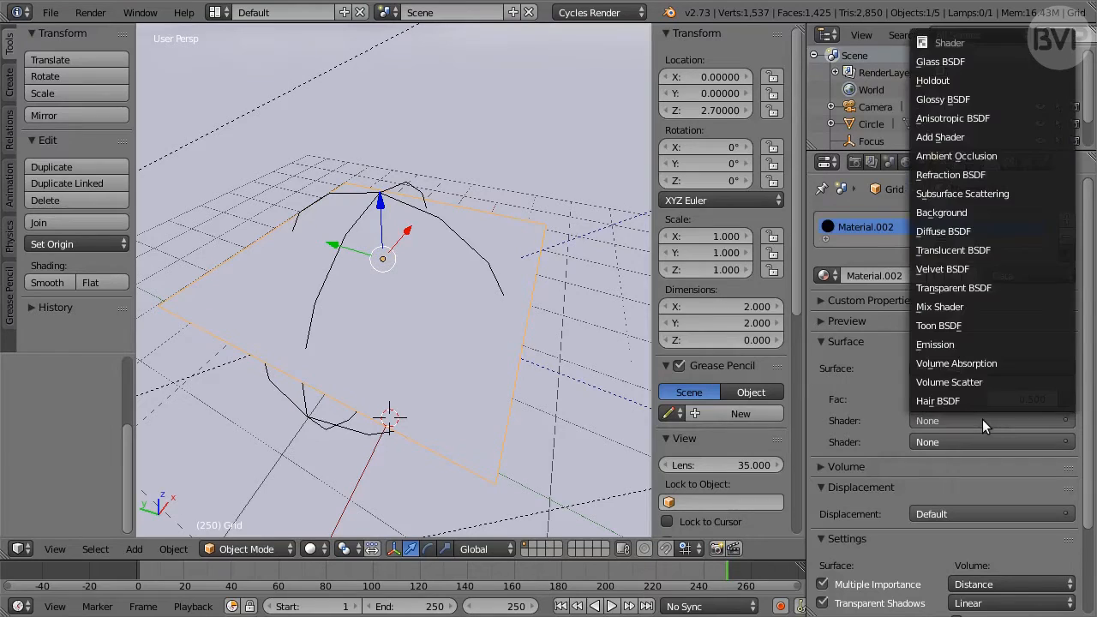
{"action": "left_click", "coordinate": [1008, 231]}
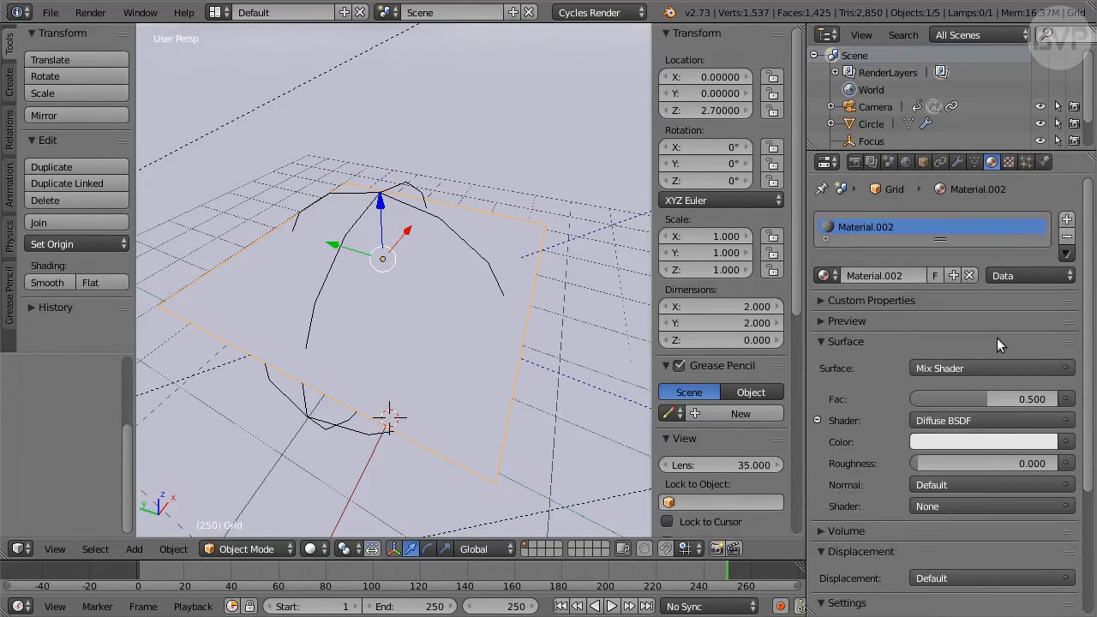
{"action": "left_click", "coordinate": [993, 461]}
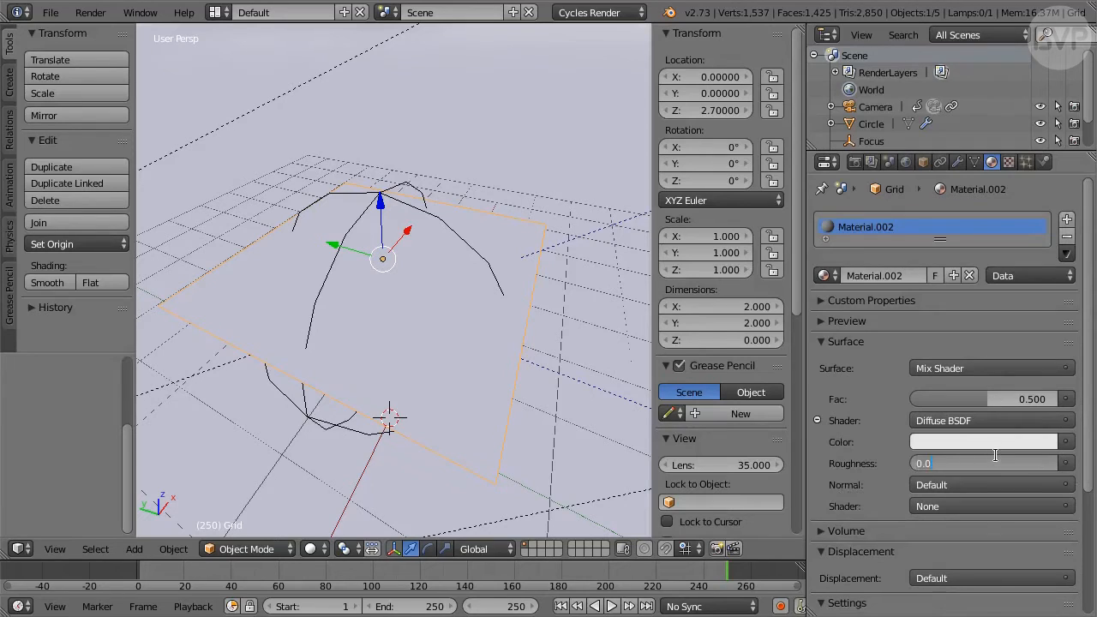
{"action": "type", "text": ".1"}
{"action": "key", "text": "Return"}
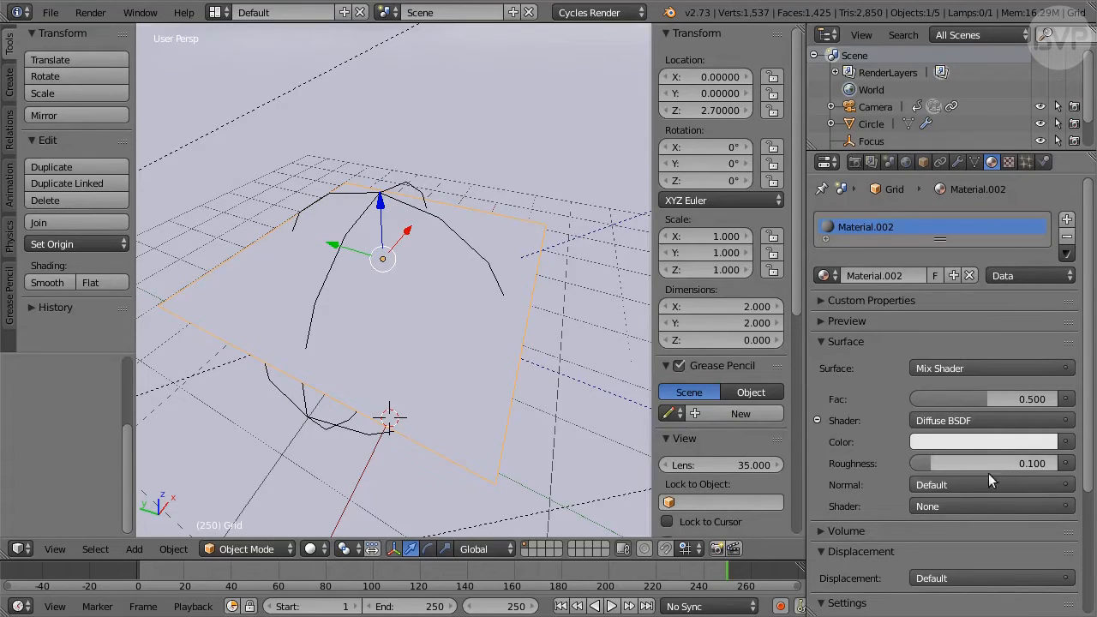
{"action": "left_click", "coordinate": [997, 504]}
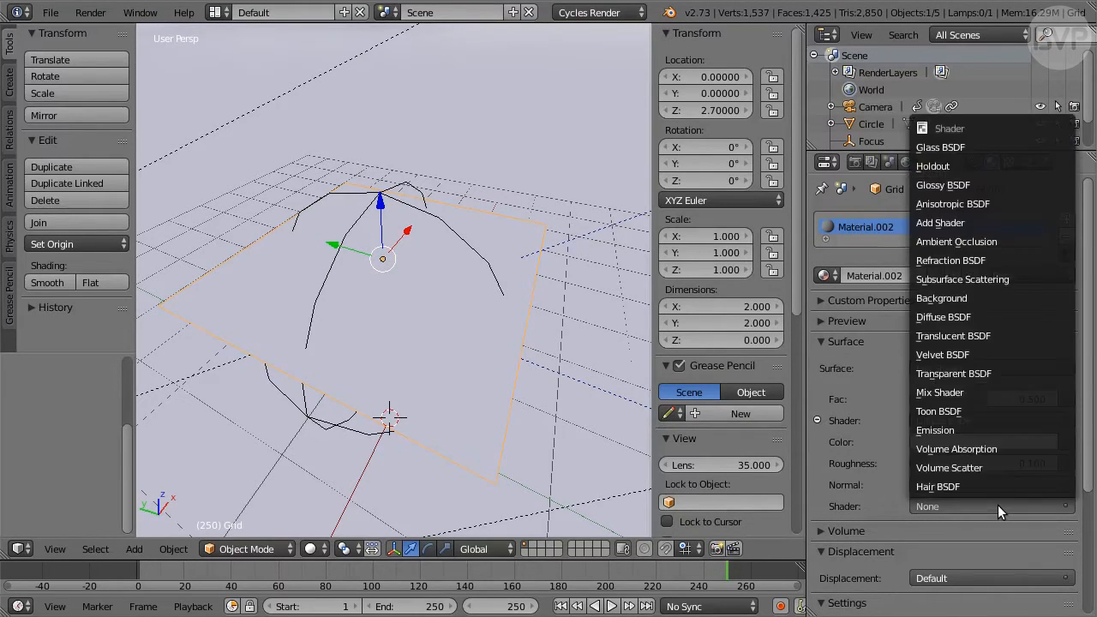
{"action": "left_click", "coordinate": [1015, 374]}
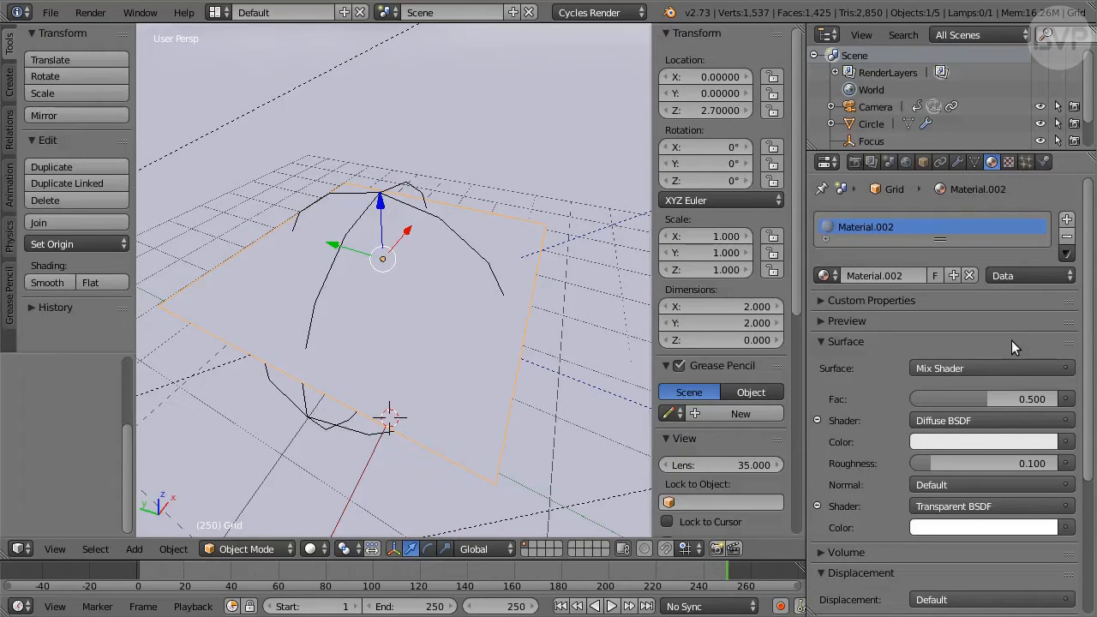
Go to frame 1, set the Mix Shader's Fac to 1 and keyframe it
{"action": "left_click", "coordinate": [561, 606]}
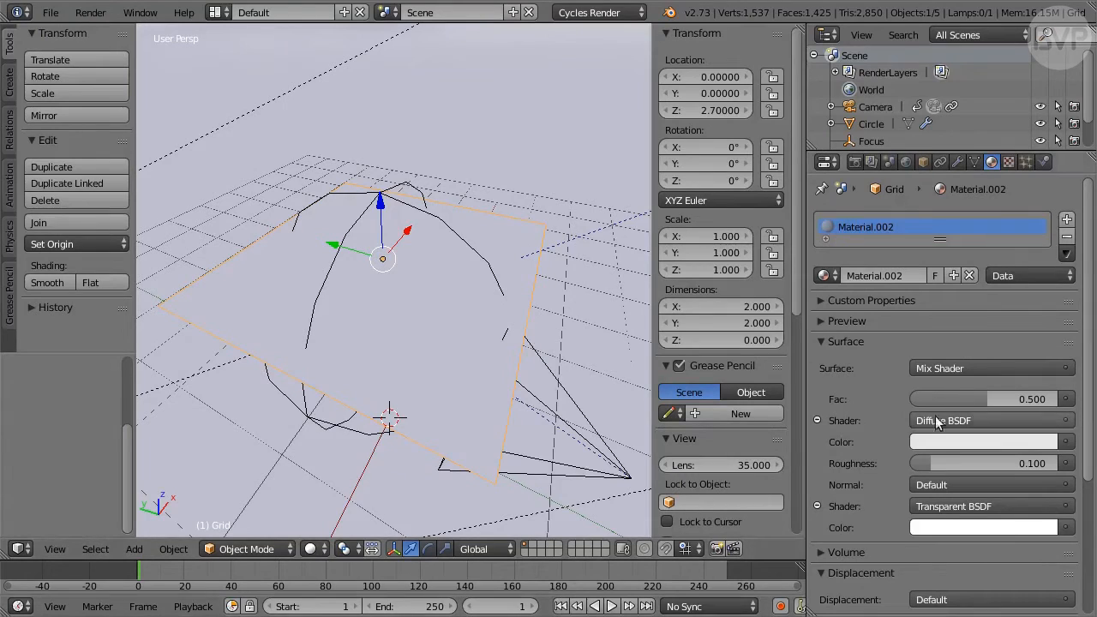
{"action": "left_click", "coordinate": [985, 399]}
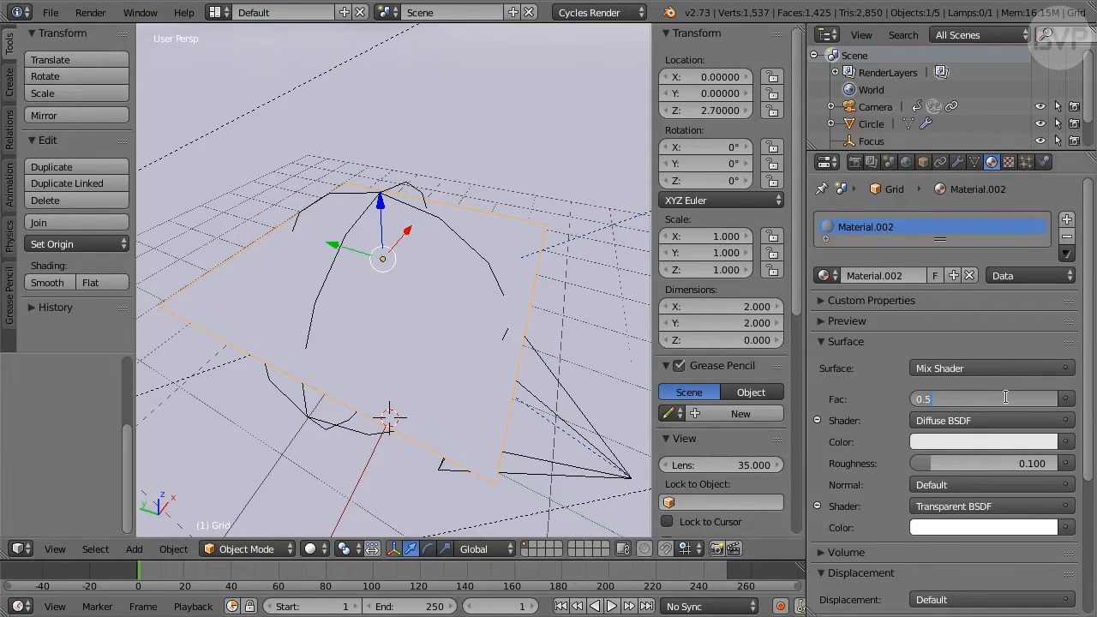
{"action": "type", "text": "1"}
{"action": "key", "text": "Return"}
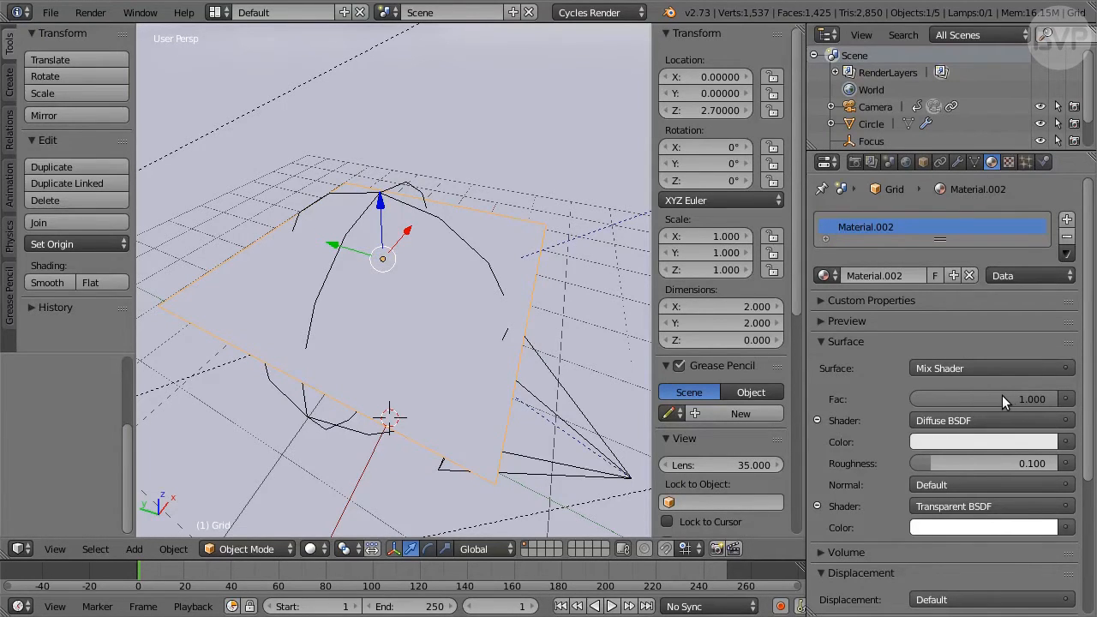
{"action": "key", "text": "i"}
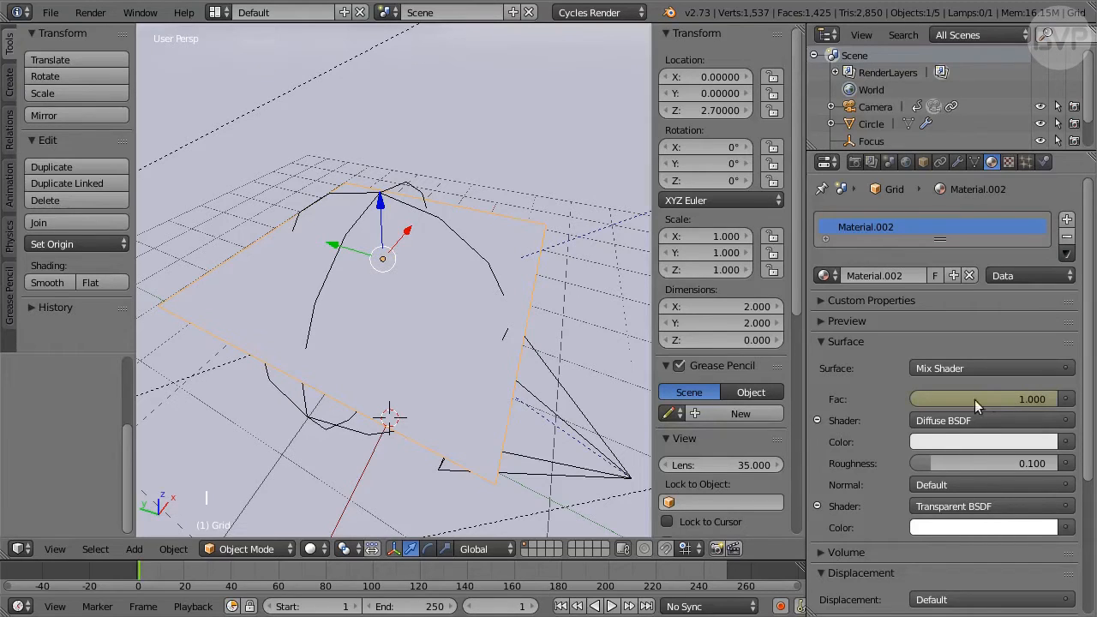
Keyframe the Mix Shader's Fac at 1 on frame 250 and at 0 on frame 46
{"action": "left_click", "coordinate": [648, 607]}
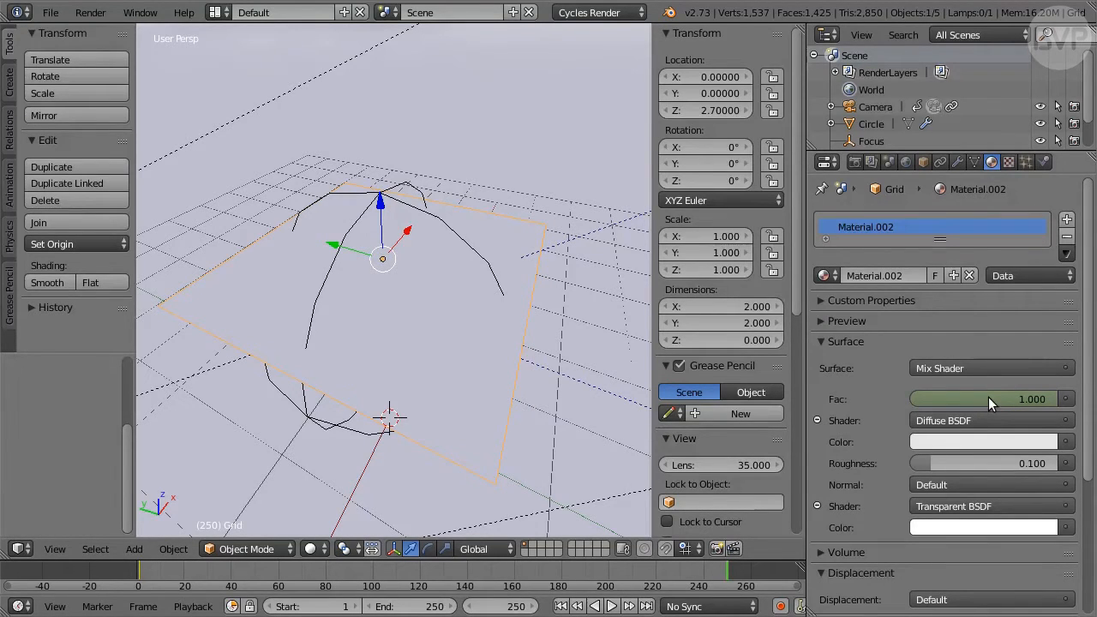
{"action": "key", "text": "i"}
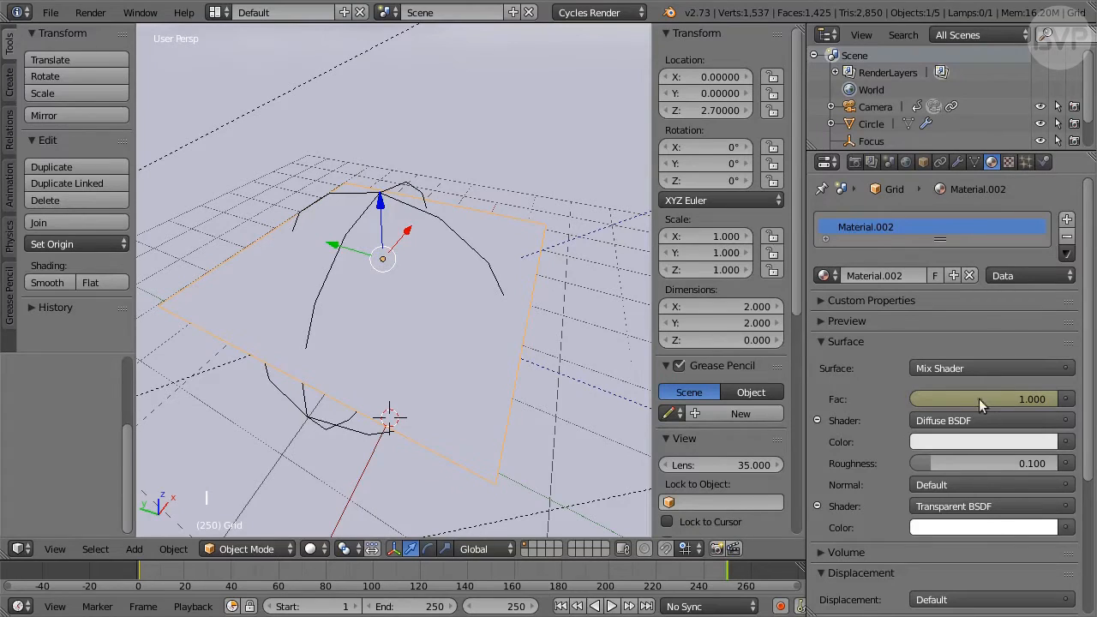
{"action": "left_click", "coordinate": [522, 606]}
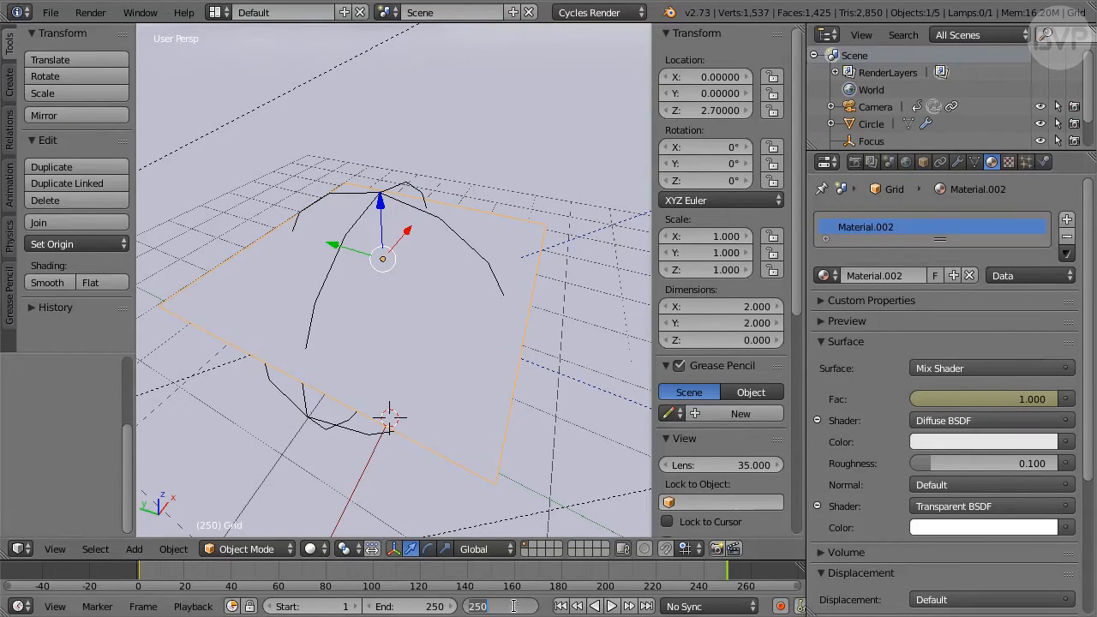
{"action": "type", "text": "46"}
{"action": "key", "text": "Return"}
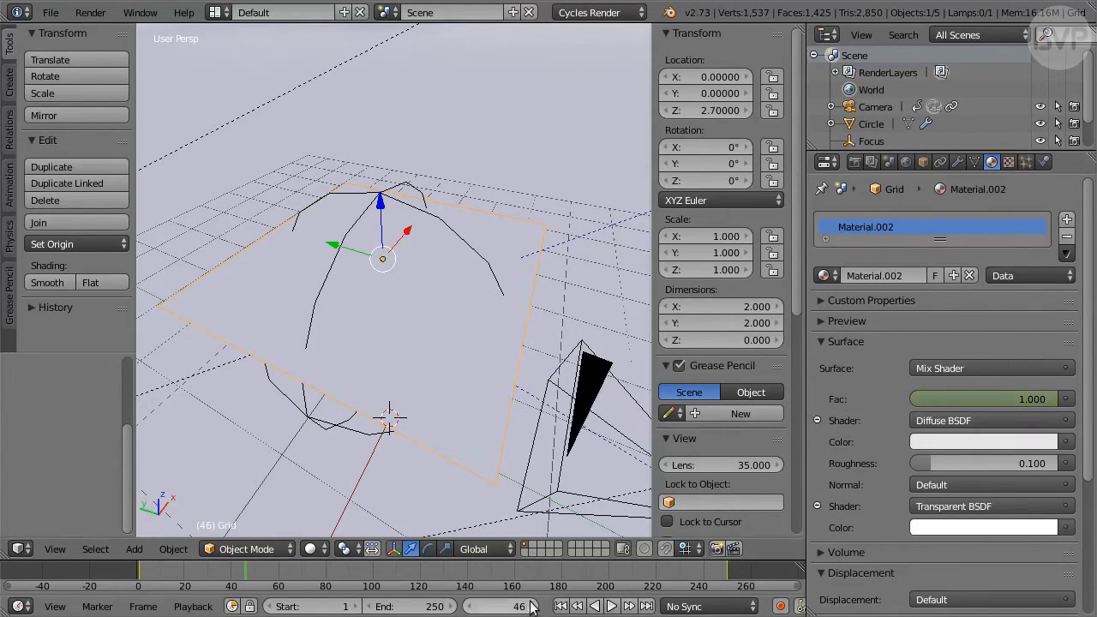
{"action": "left_click", "coordinate": [977, 398]}
{"action": "type", "text": "0"}
{"action": "key", "text": "Return"}
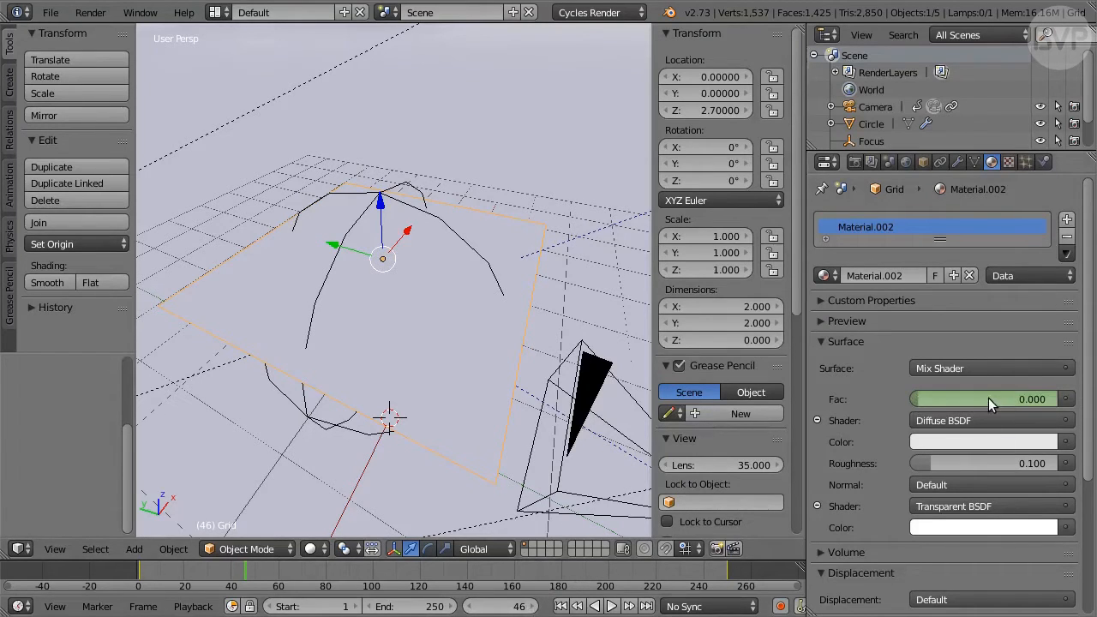
{"action": "key", "text": "i"}
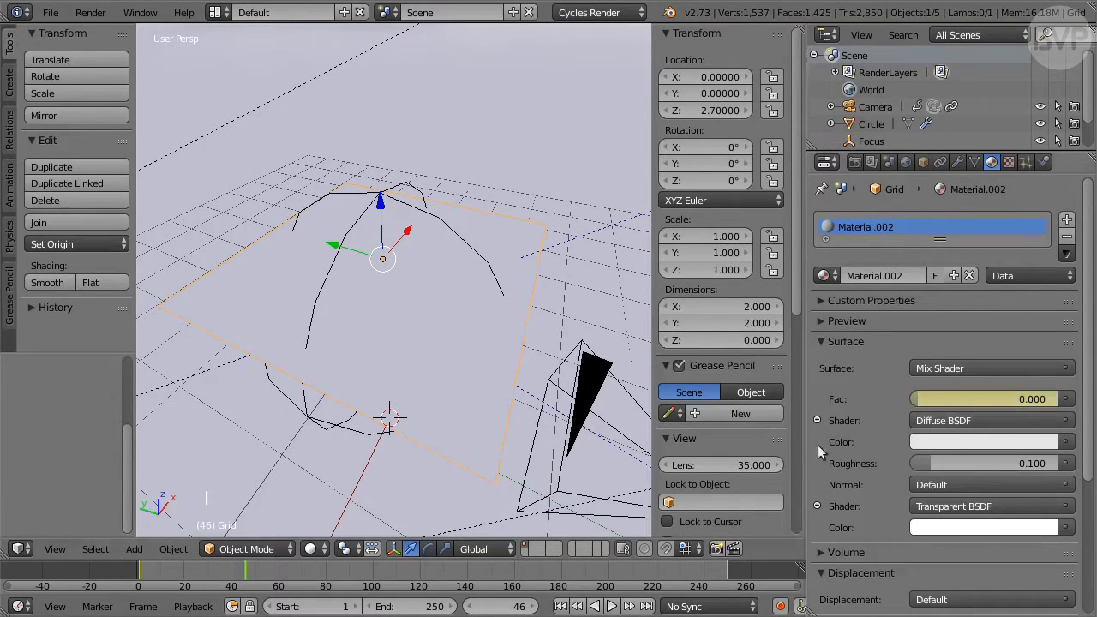
Go to frame 190, set the Mix Shader's Fac to 0 and keyframe it
{"action": "left_click", "coordinate": [510, 606]}
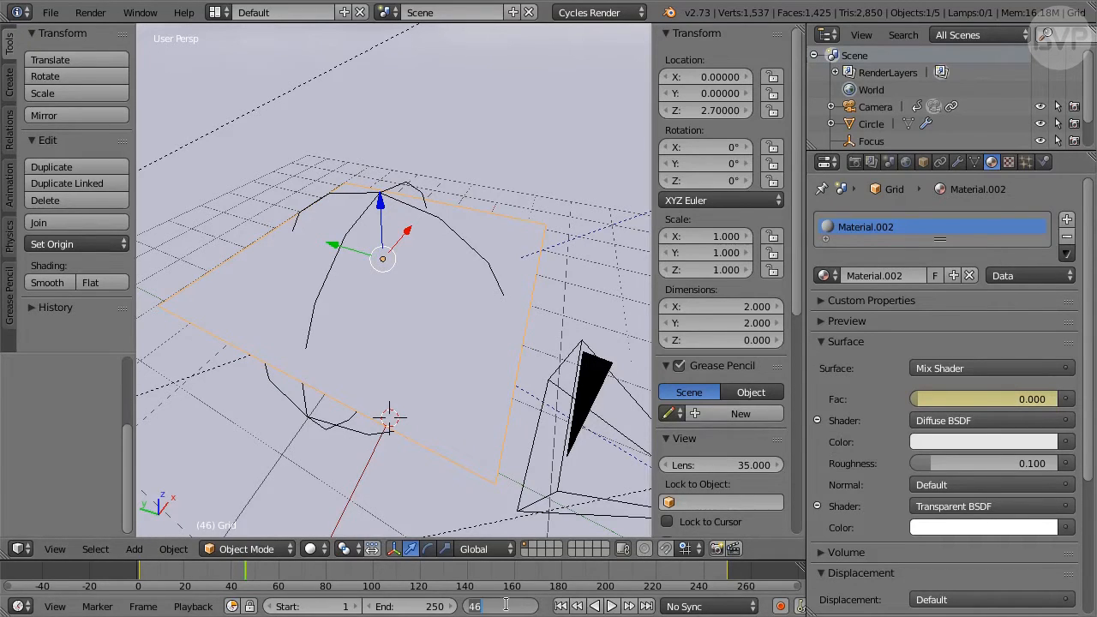
{"action": "type", "text": "190"}
{"action": "key", "text": "Return"}
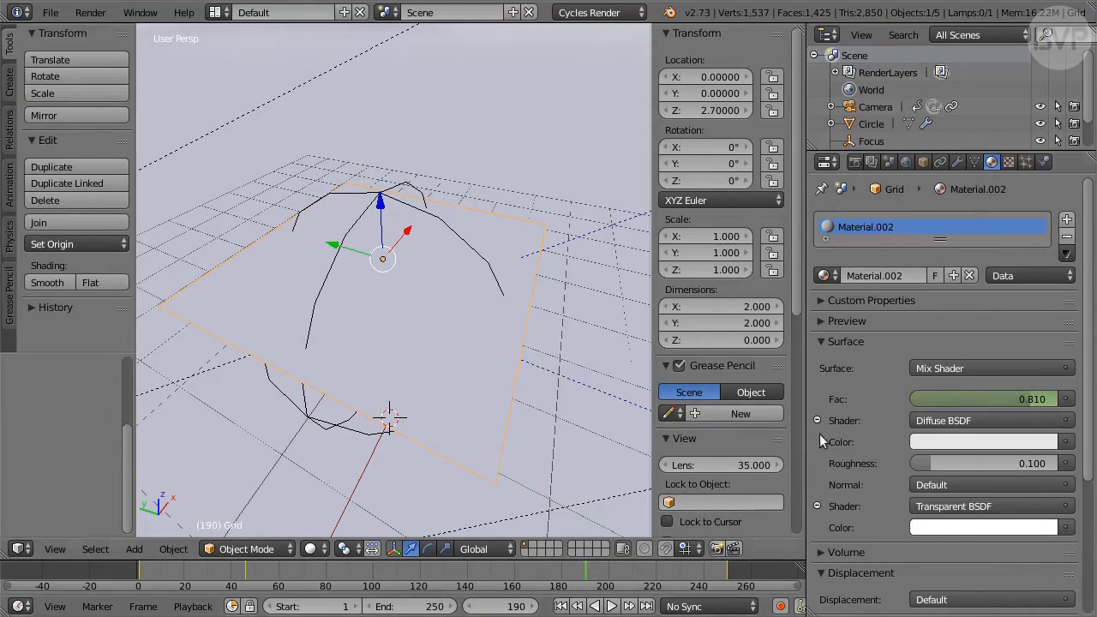
{"action": "left_click", "coordinate": [982, 395]}
{"action": "type", "text": "0"}
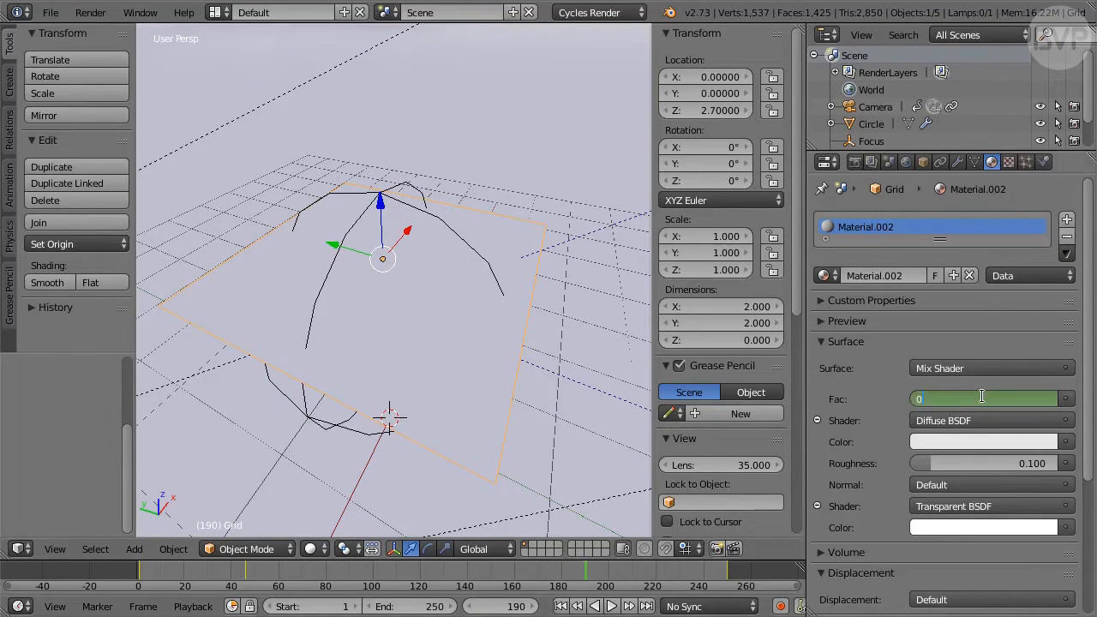
{"action": "key", "text": "Return"}
{"action": "key", "text": "i"}
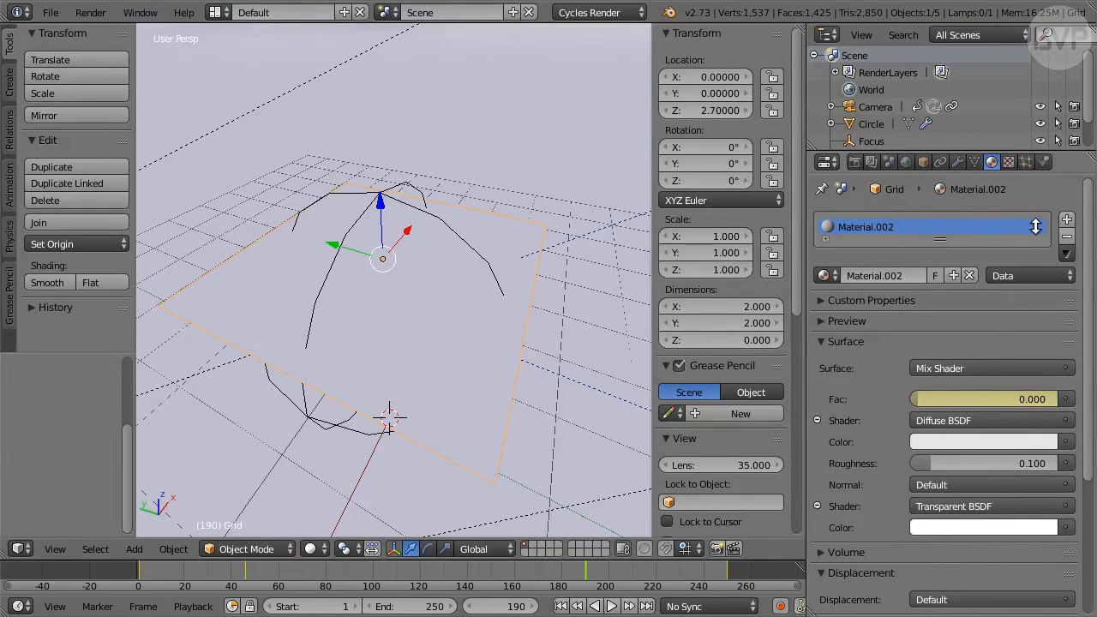
Enable cloth physics on the grid and set its quality to 20 steps
{"action": "left_click", "coordinate": [1045, 162]}
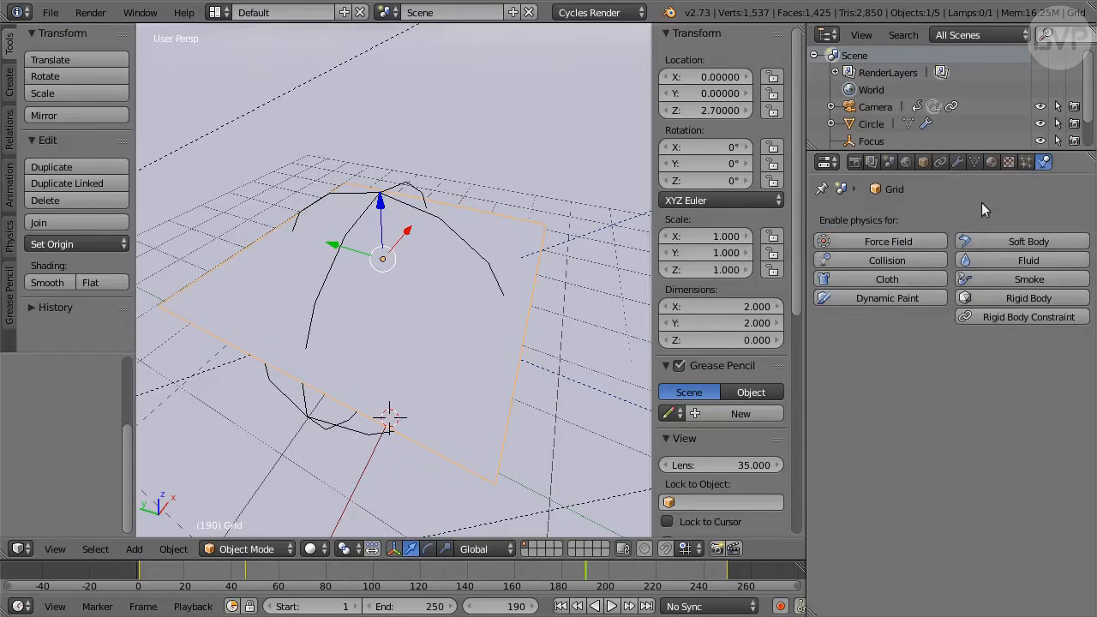
{"action": "left_click", "coordinate": [931, 281]}
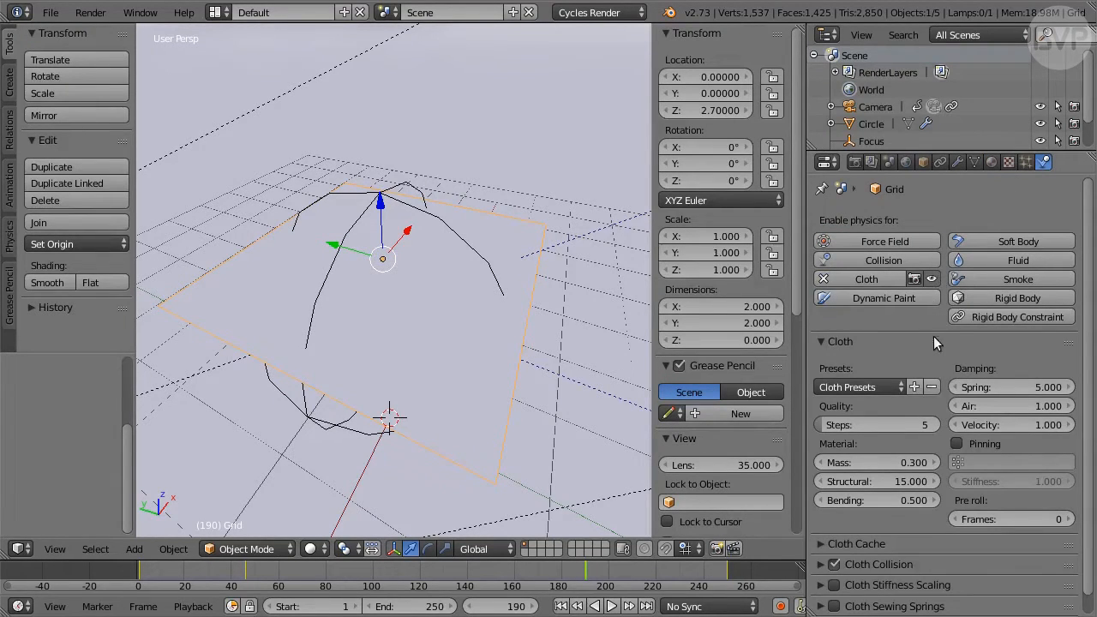
{"action": "left_click", "coordinate": [897, 426]}
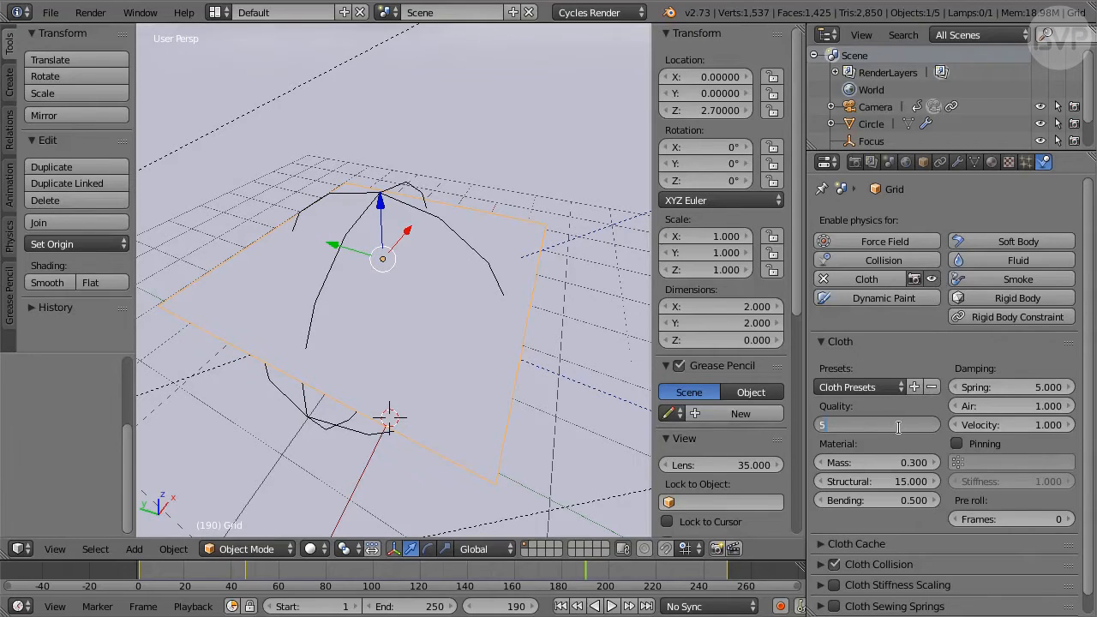
{"action": "type", "text": "20"}
{"action": "key", "text": "Return"}
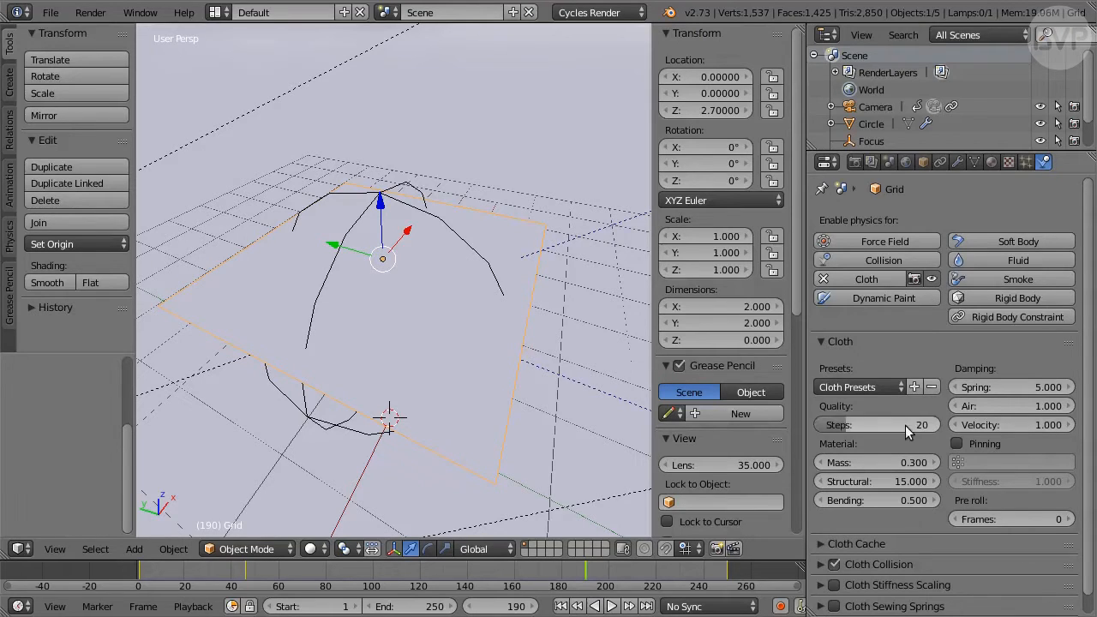
Set the cloth material's structural stiffness to 30 and its bending stiffness to 0.01
{"action": "left_click", "coordinate": [902, 482]}
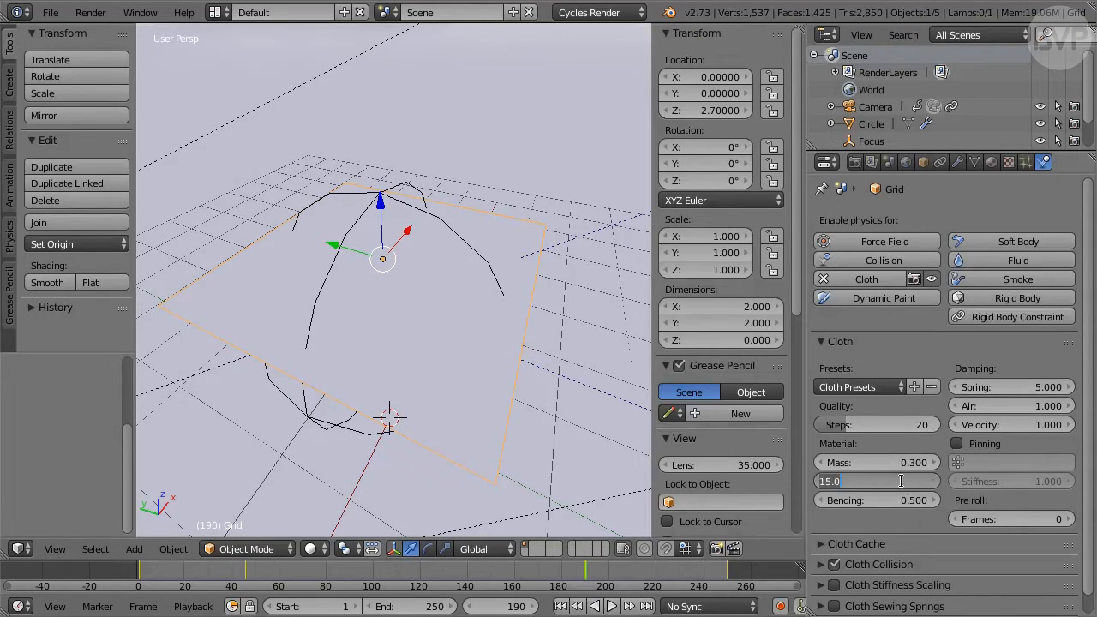
{"action": "type", "text": "30"}
{"action": "key", "text": "Return"}
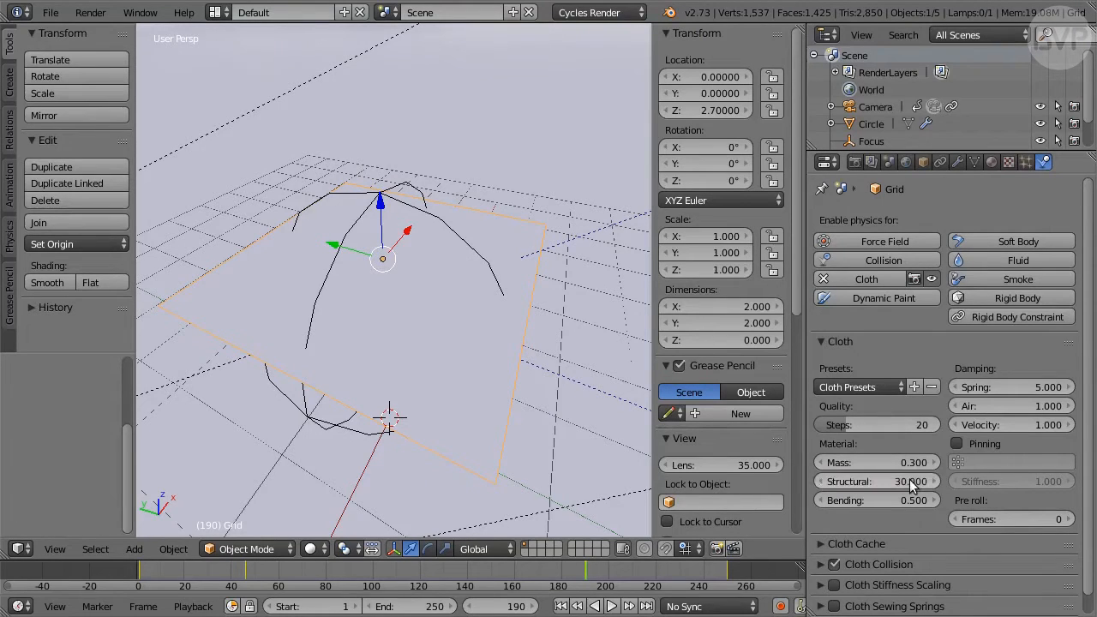
{"action": "left_click", "coordinate": [894, 500]}
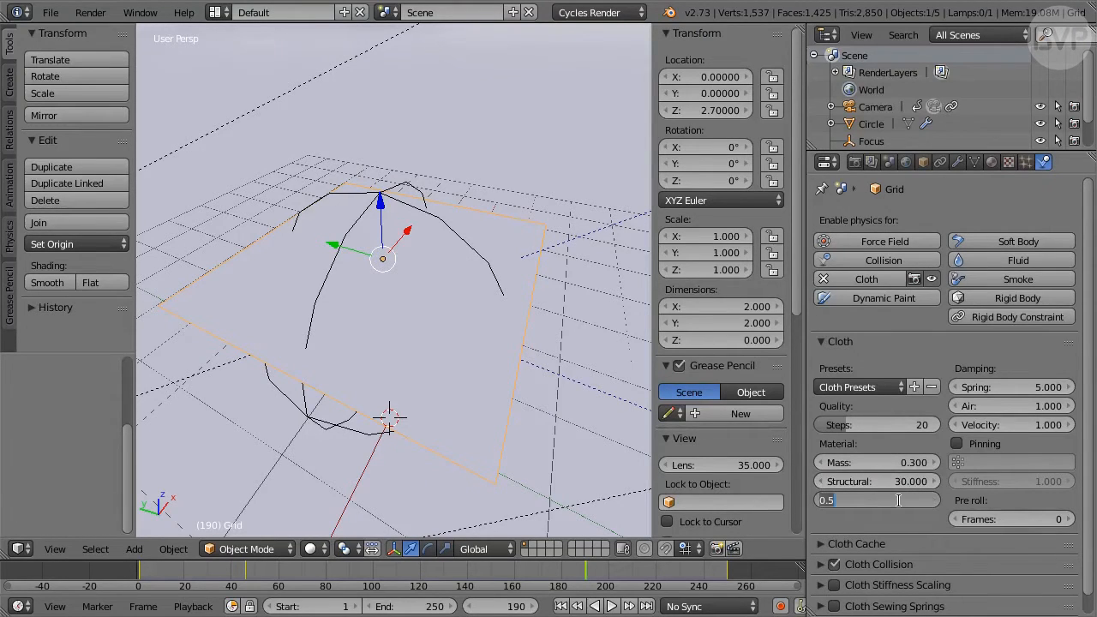
{"action": "type", "text": "0.01"}
{"action": "key", "text": "Return"}
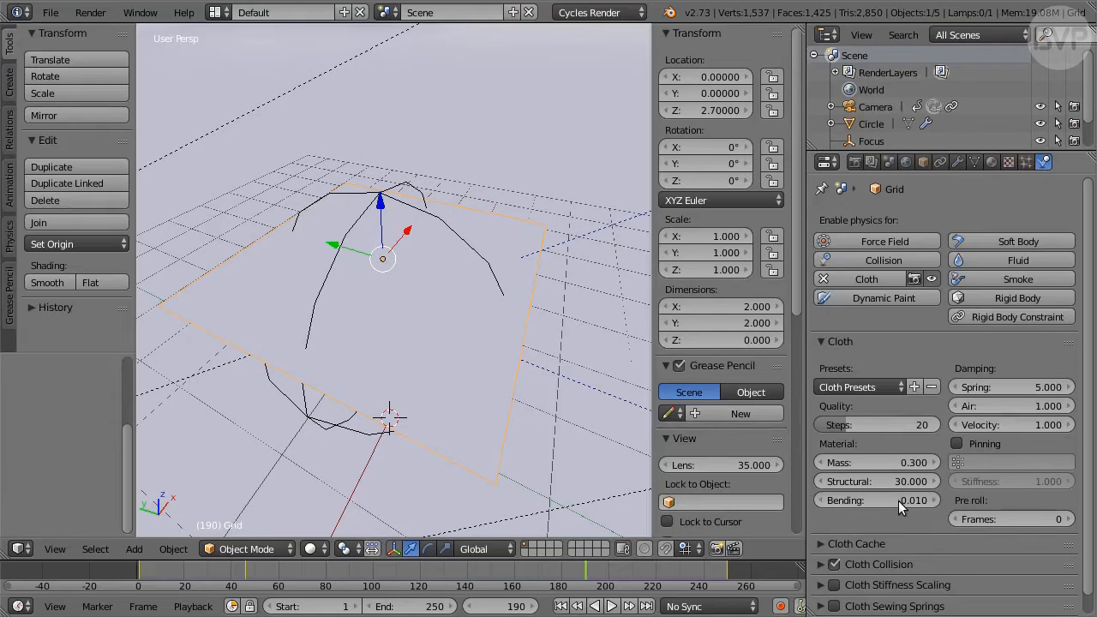
Configure the cloth collision with quality 20, distance 0.001 and friction 50
{"action": "left_click", "coordinate": [923, 565]}
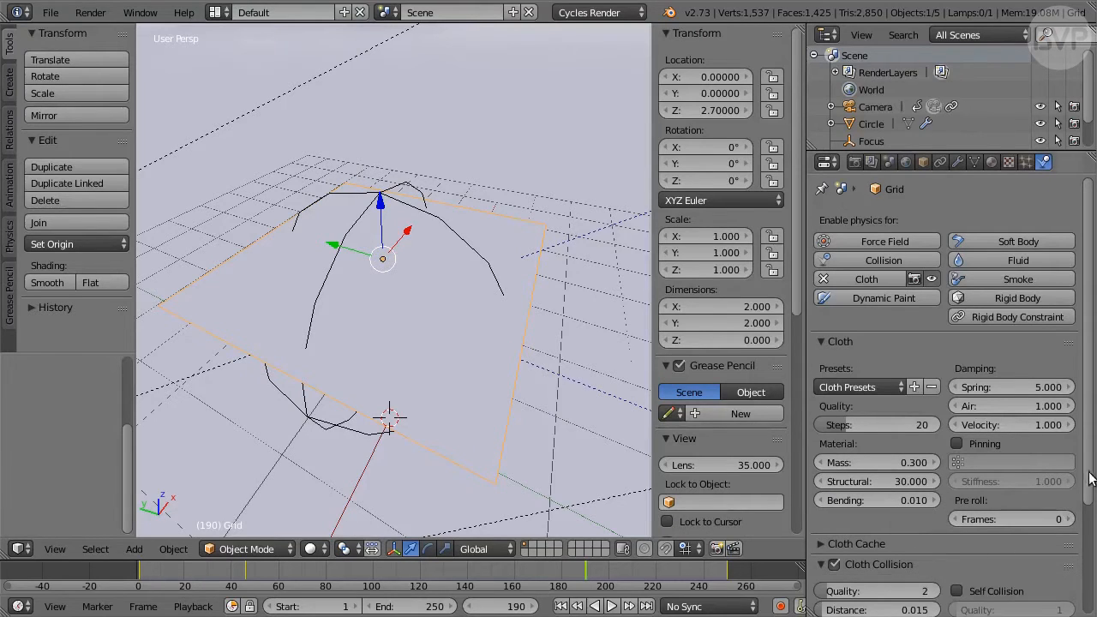
{"action": "scroll", "coordinate": [1086, 480], "scroll_direction": "down", "scroll_amount": 5}
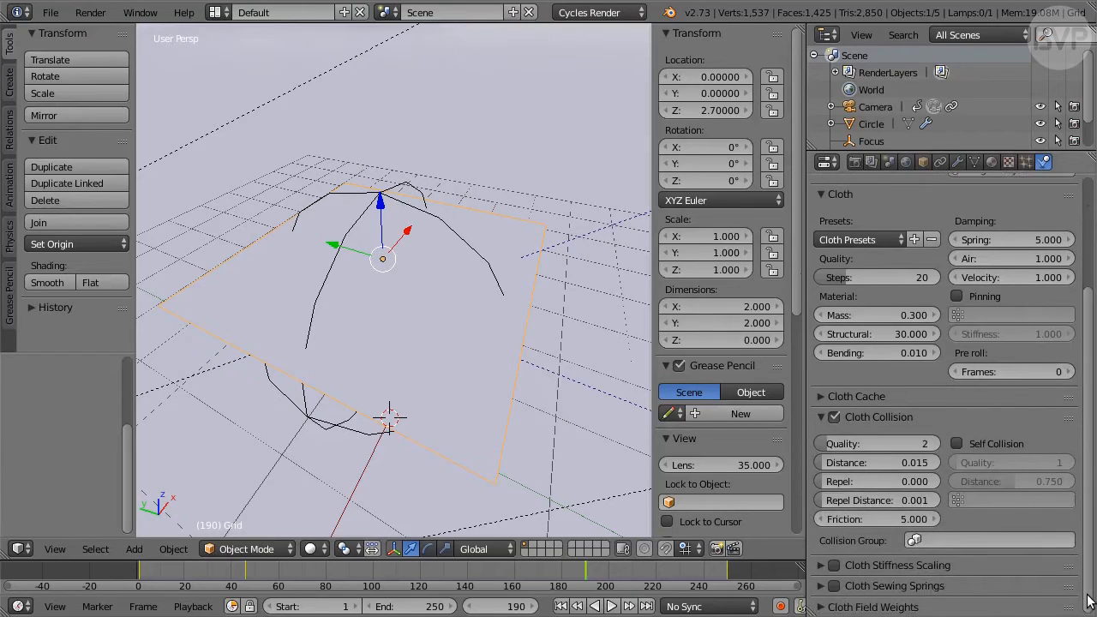
{"action": "left_click", "coordinate": [904, 444]}
{"action": "type", "text": "20"}
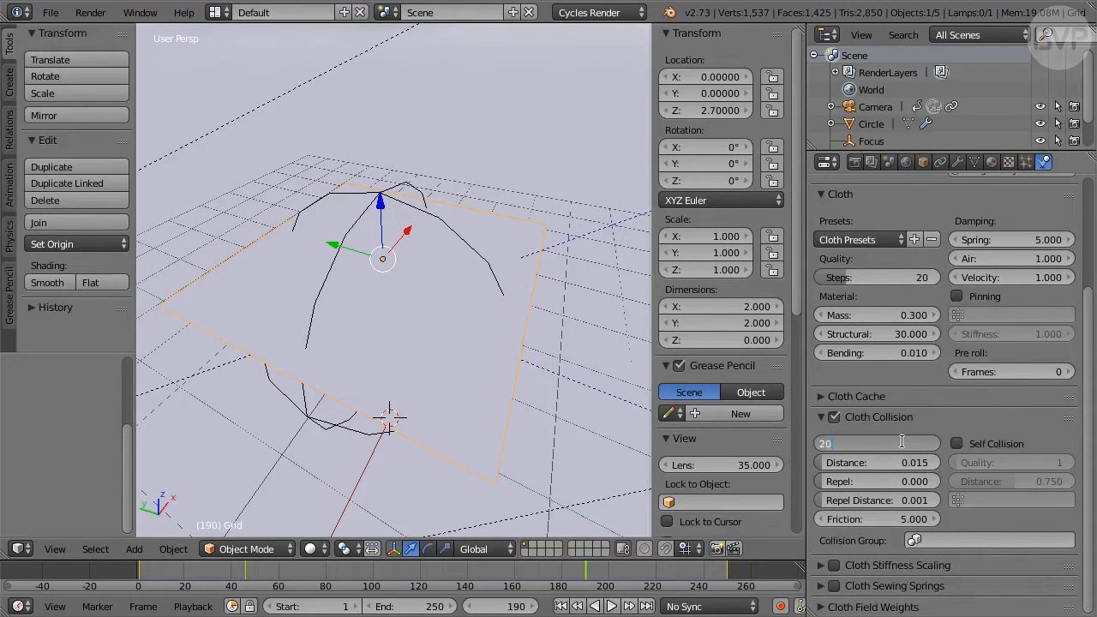
{"action": "key", "text": "Return"}
{"action": "left_click", "coordinate": [895, 462]}
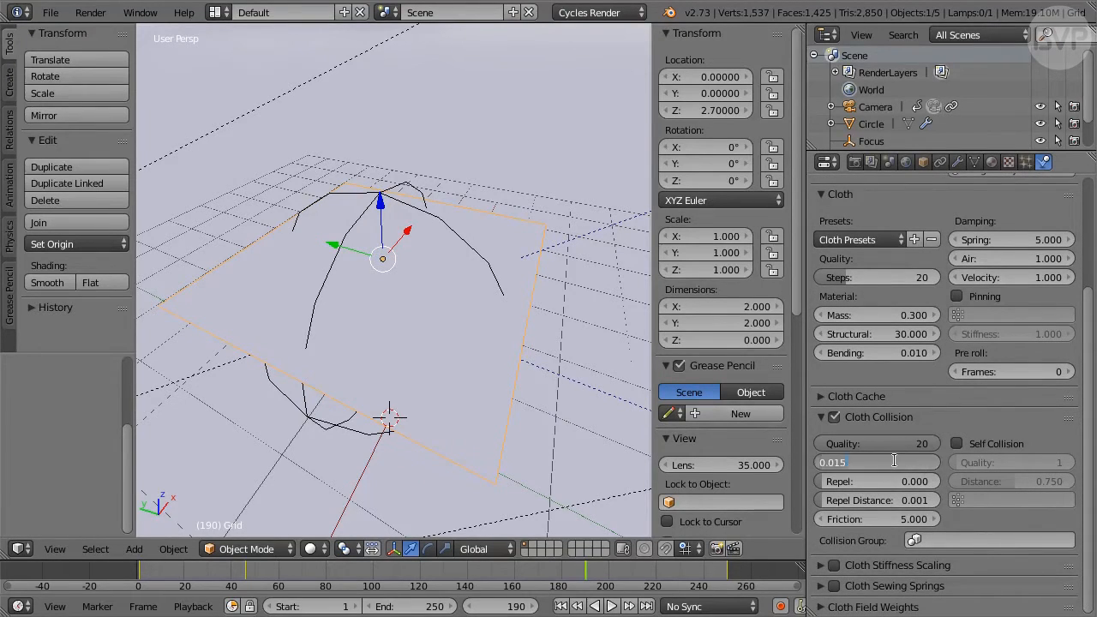
{"action": "type", "text": "0.001"}
{"action": "key", "text": "Return"}
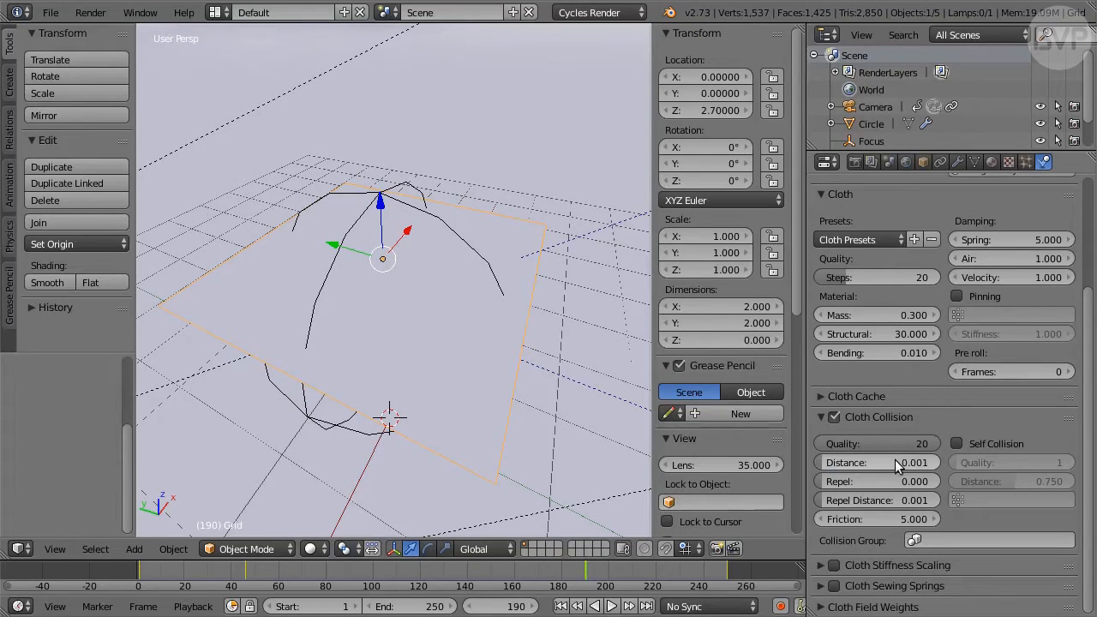
{"action": "left_click", "coordinate": [884, 515]}
{"action": "type", "text": "50"}
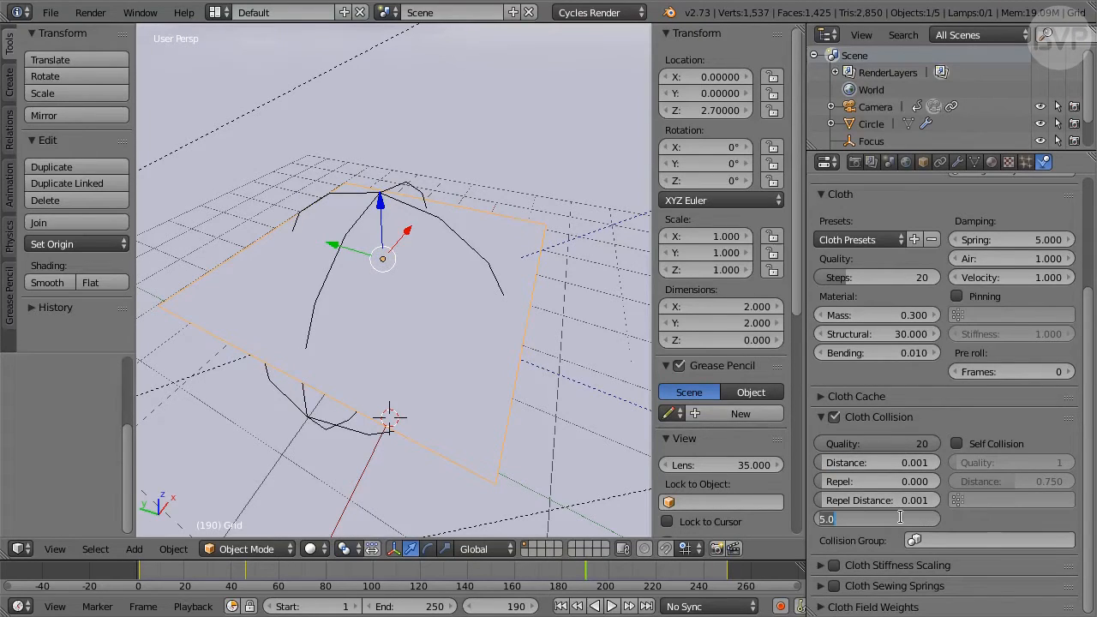
{"action": "key", "text": "Return"}
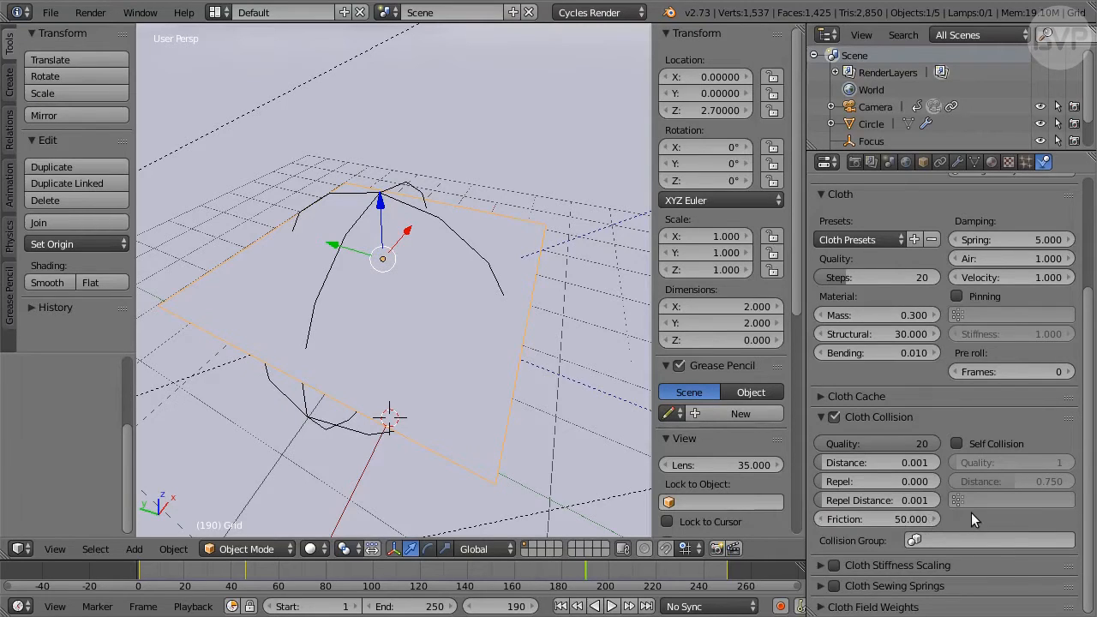
Enable self collision for the cloth with quality 10 and add a level 2 subdivision surface to the grid
{"action": "left_click", "coordinate": [957, 442]}
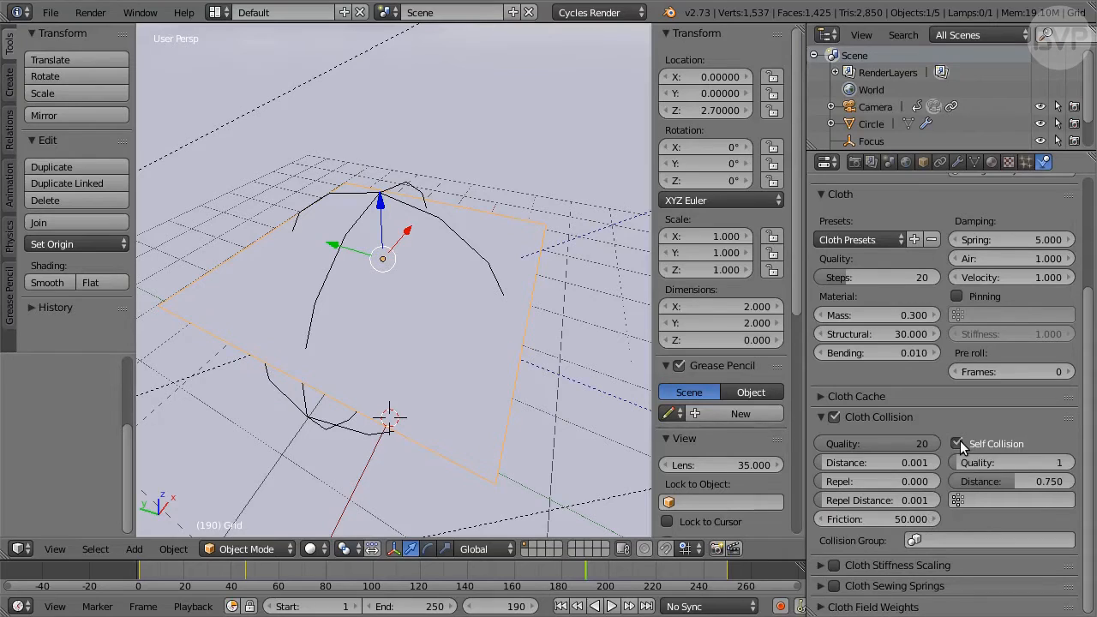
{"action": "left_click", "coordinate": [1020, 459]}
{"action": "type", "text": "10"}
{"action": "key", "text": "Return"}
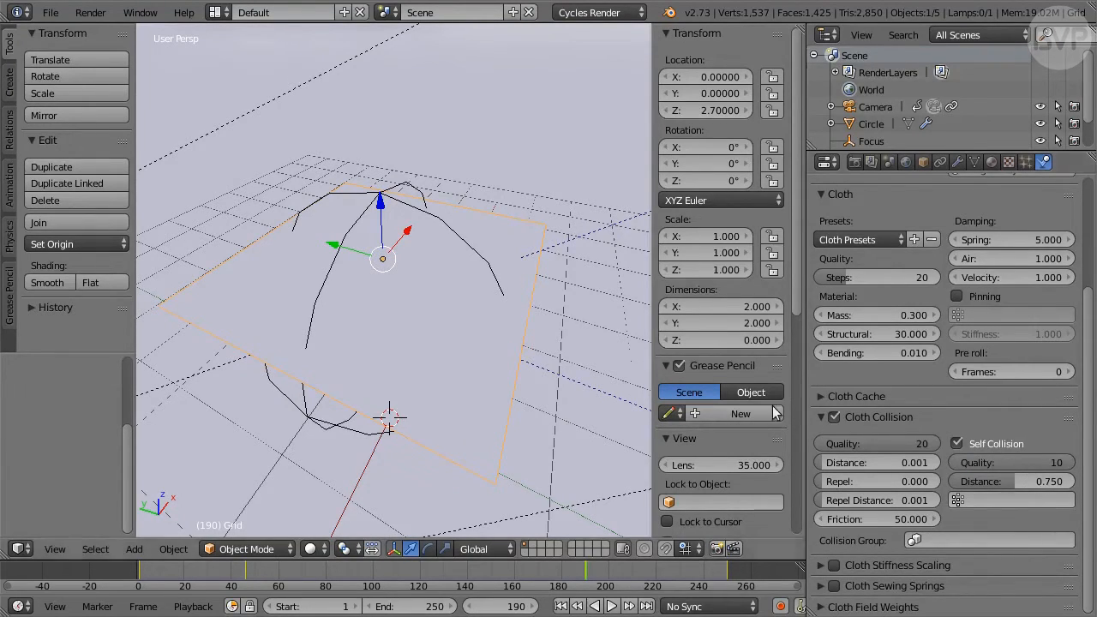
{"action": "key", "text": "ctrl+2"}
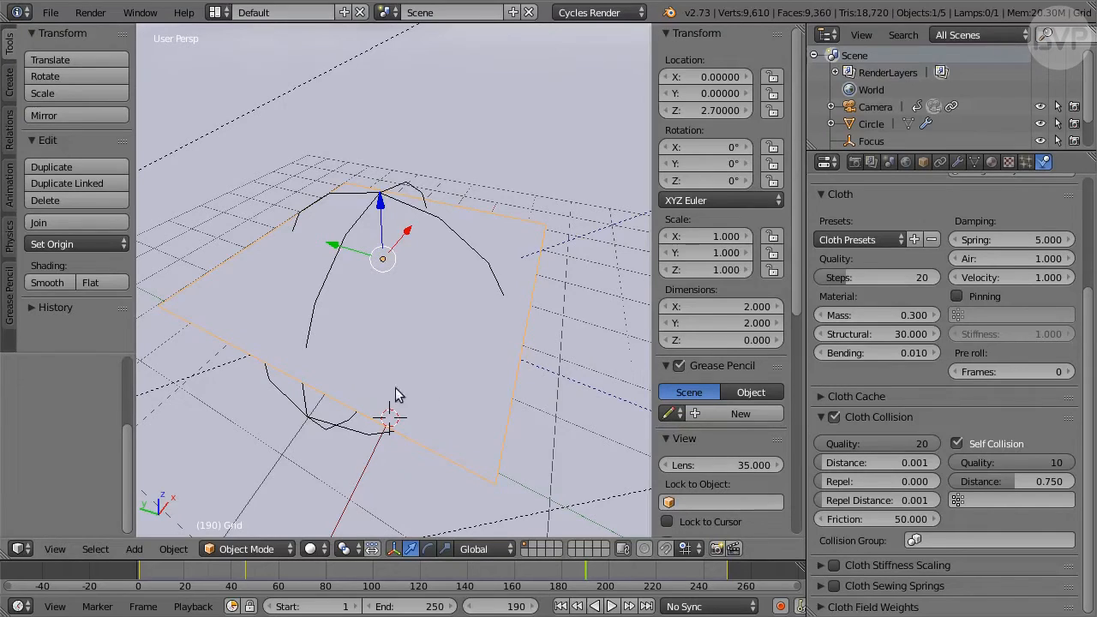
Add an ico sphere at the scene origin with 4 subdivisions and a size of 0.06
{"action": "left_click", "coordinate": [134, 548]}
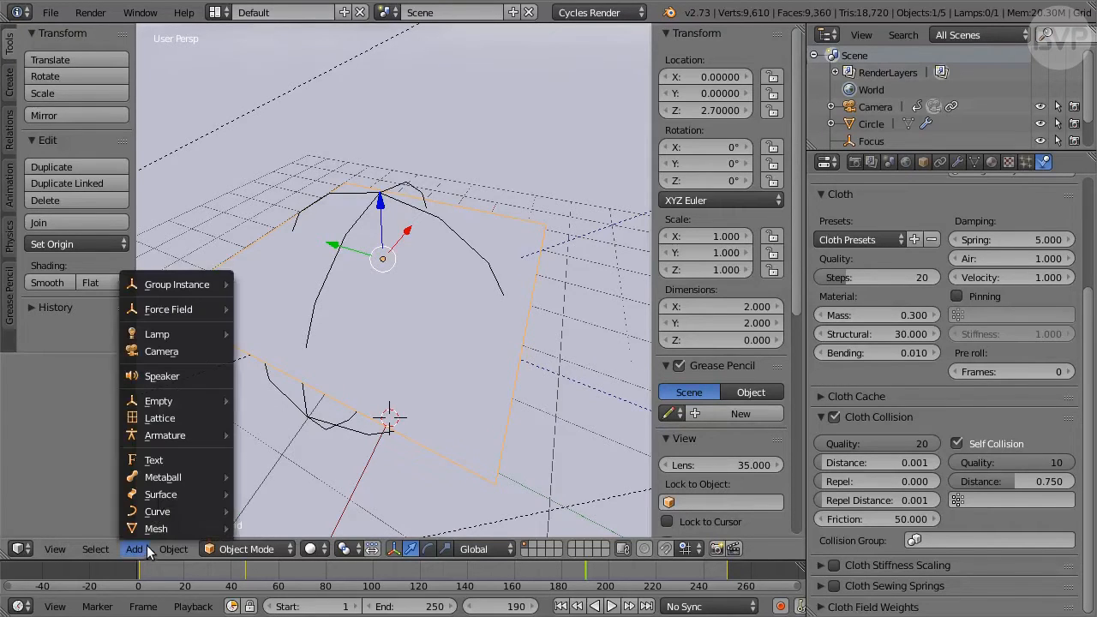
{"action": "mouse_move", "coordinate": [149, 531]}
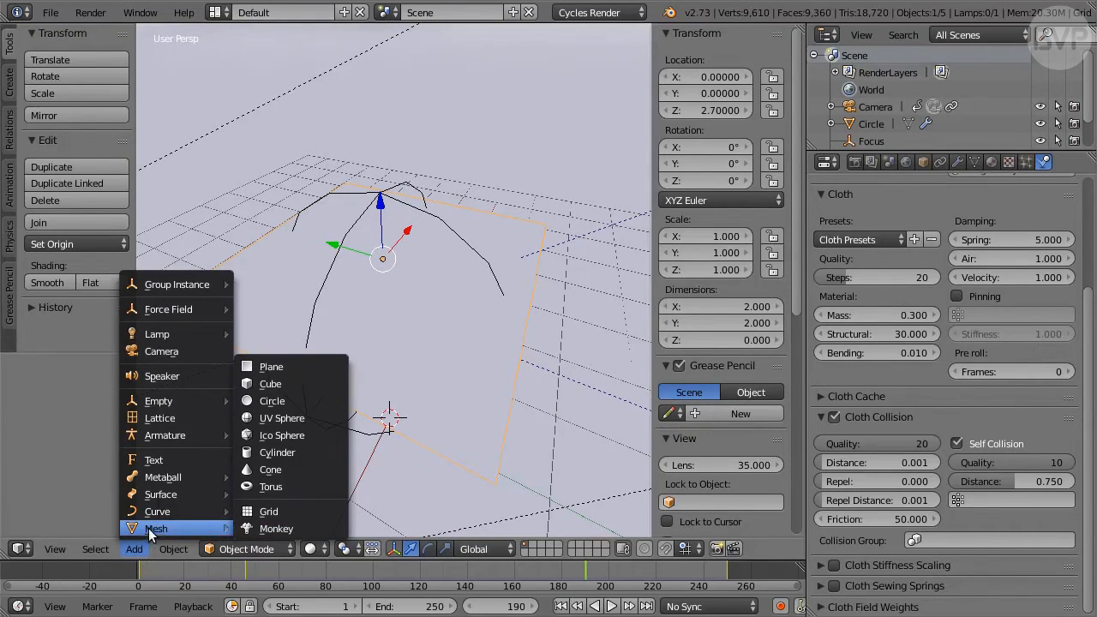
{"action": "left_click", "coordinate": [301, 437]}
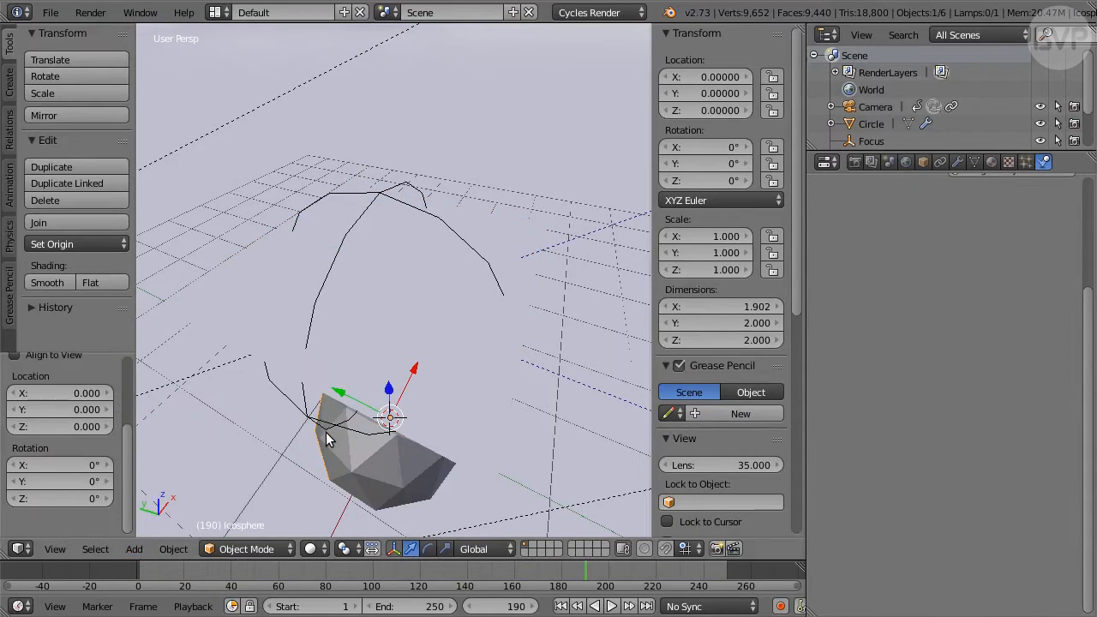
{"action": "left_click_drag", "start_coordinate": [129, 447], "coordinate": [129, 362]}
{"action": "left_click", "coordinate": [57, 410]}
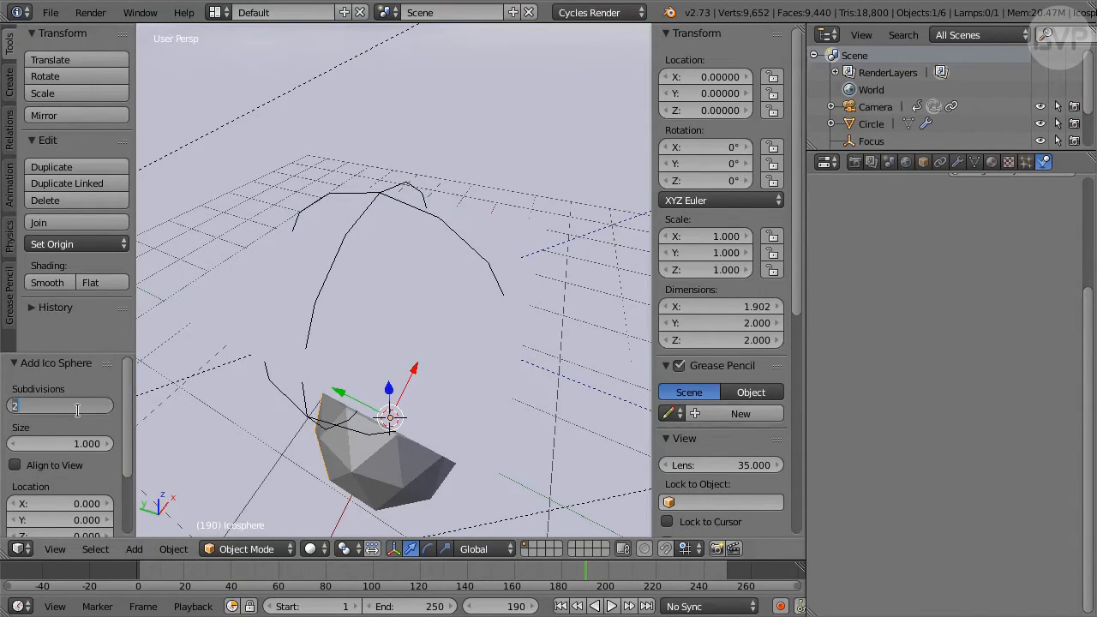
{"action": "type", "text": "4"}
{"action": "key", "text": "Tab"}
{"action": "type", "text": "0.0"}
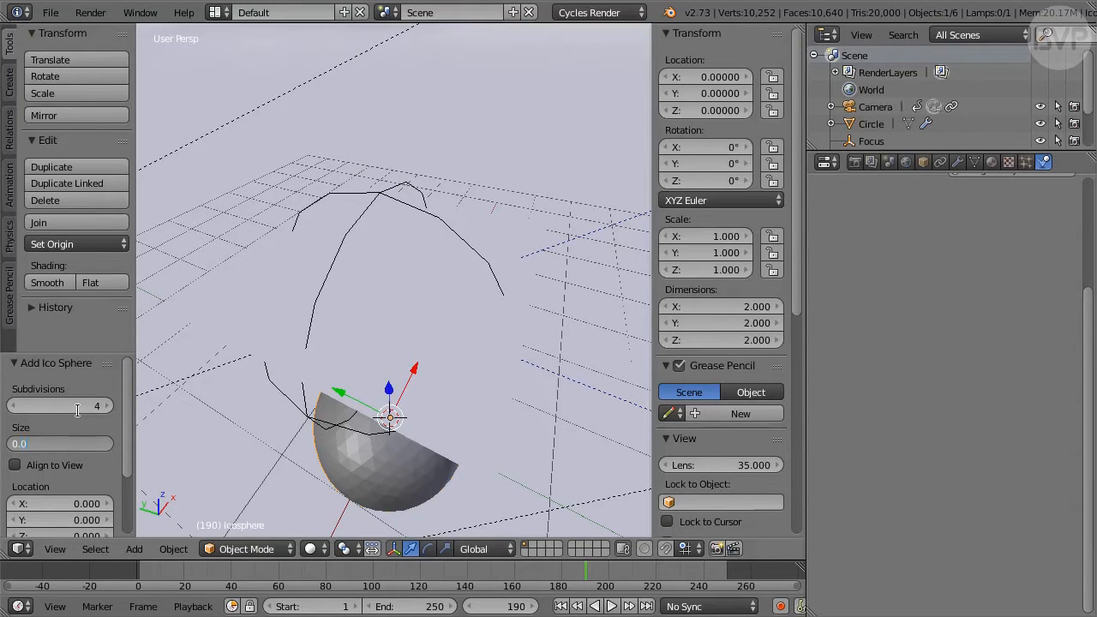
{"action": "type", "text": "60"}
{"action": "key", "text": "Return"}
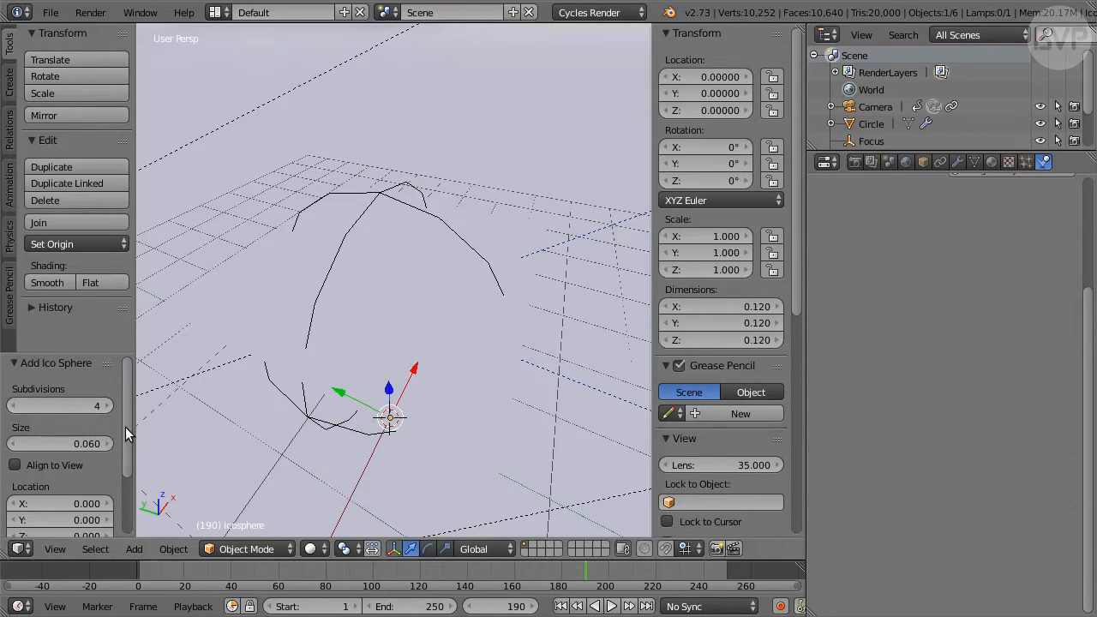
Raise the ico sphere to a Z location of 2.5 and enable collision physics on it
{"action": "left_click_drag", "start_coordinate": [126, 434], "coordinate": [124, 470]}
{"action": "left_click", "coordinate": [85, 467]}
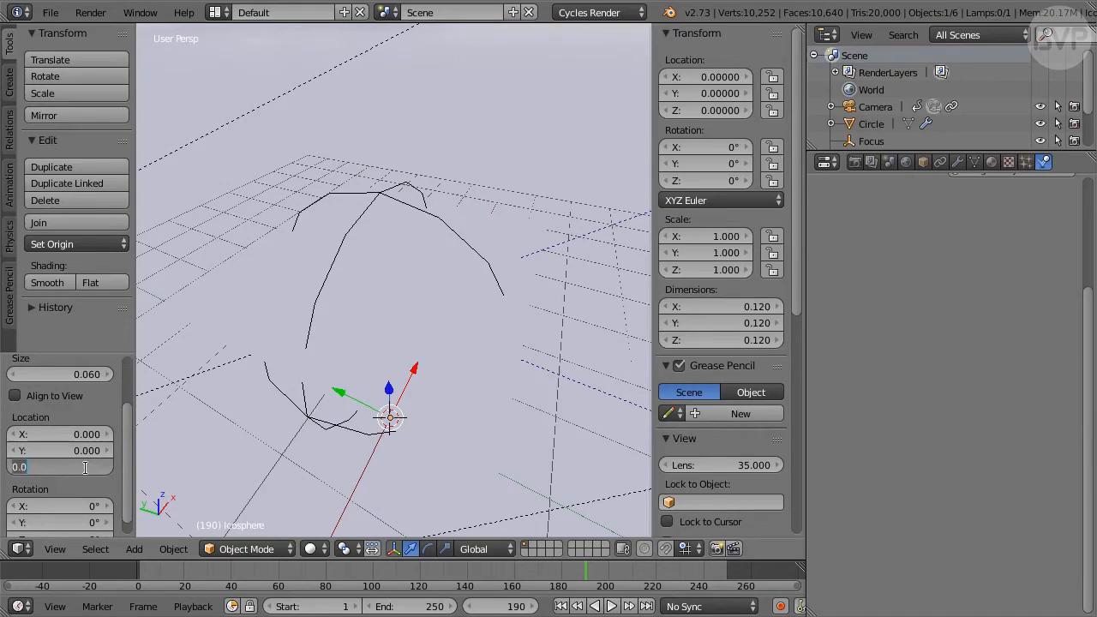
{"action": "type", "text": "2.5"}
{"action": "key", "text": "Return"}
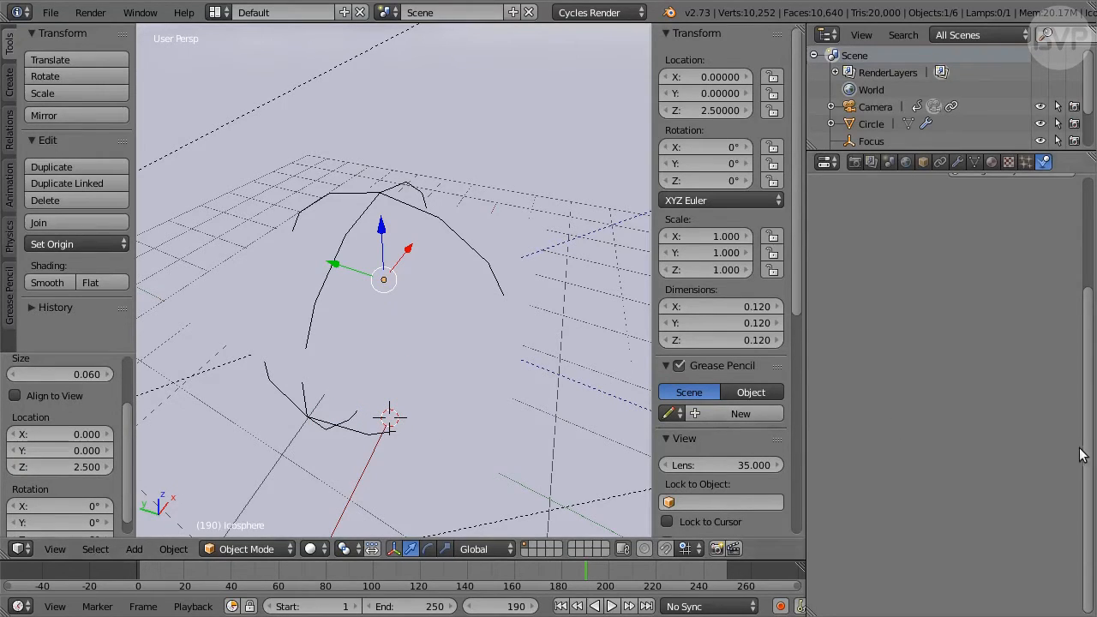
{"action": "left_click_drag", "start_coordinate": [1086, 456], "coordinate": [1075, 316]}
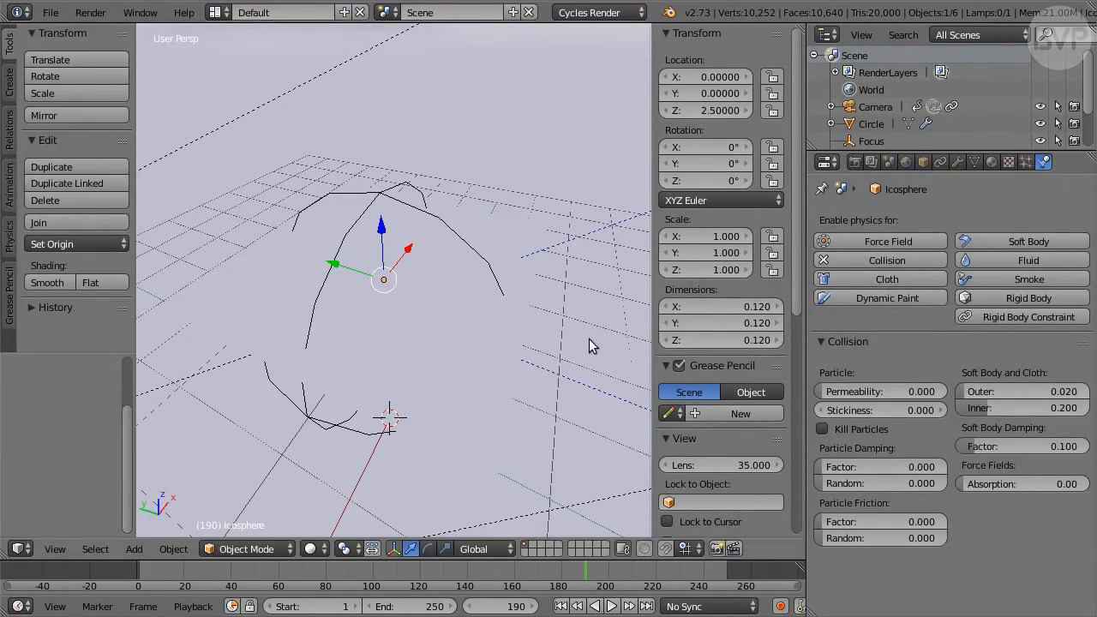
Set the viewport to a front orthographic wireframe view and hide the camera
{"action": "key", "text": "KP_1"}
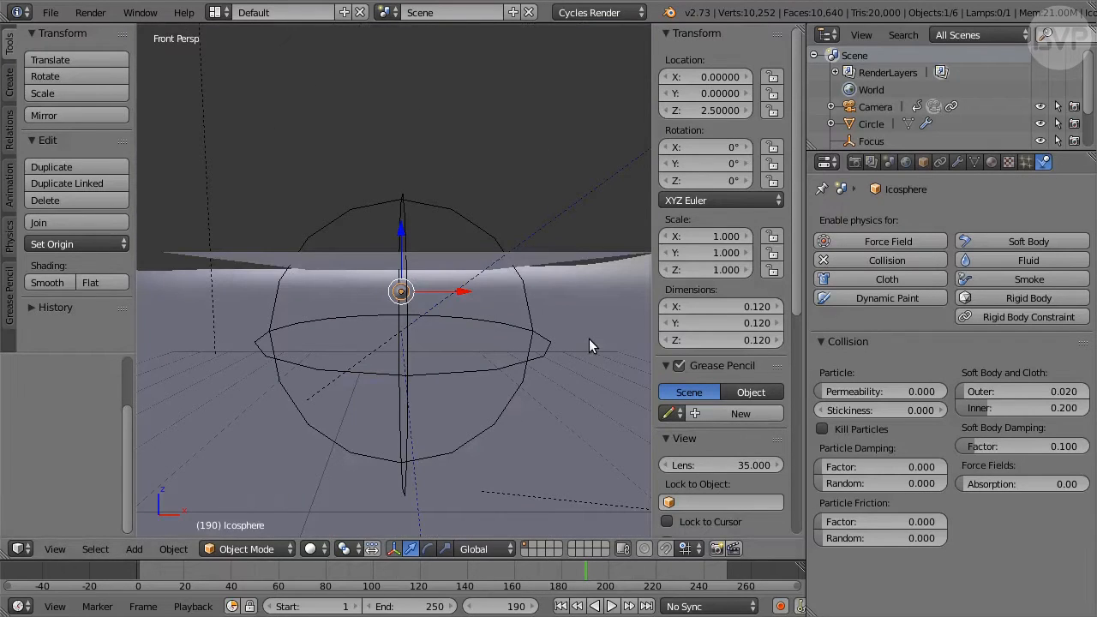
{"action": "key", "text": "KP_5"}
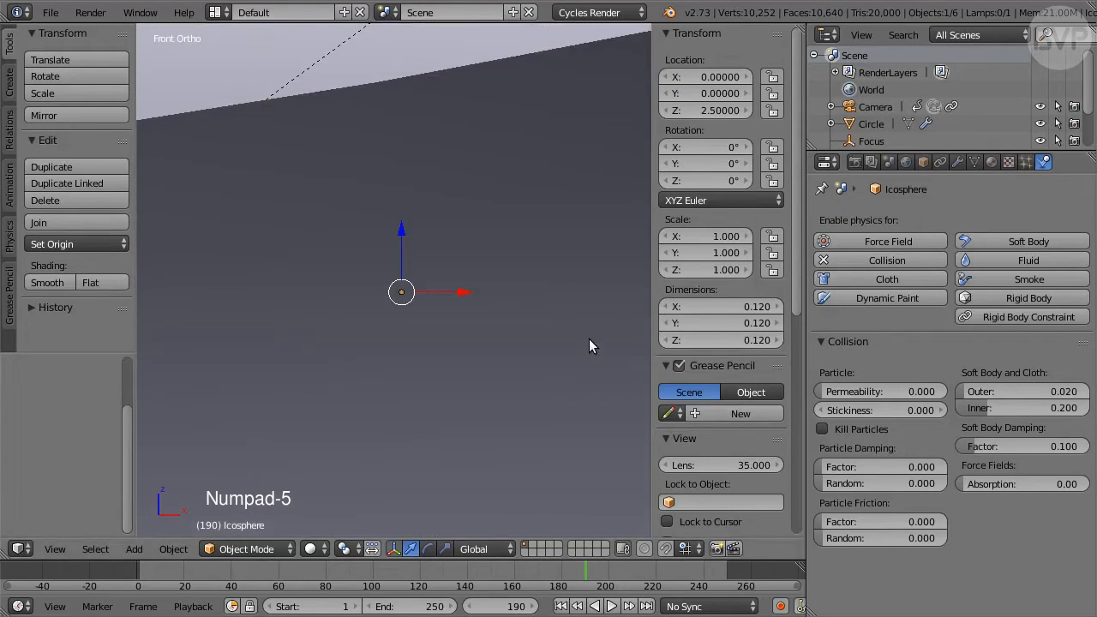
{"action": "key", "text": "z"}
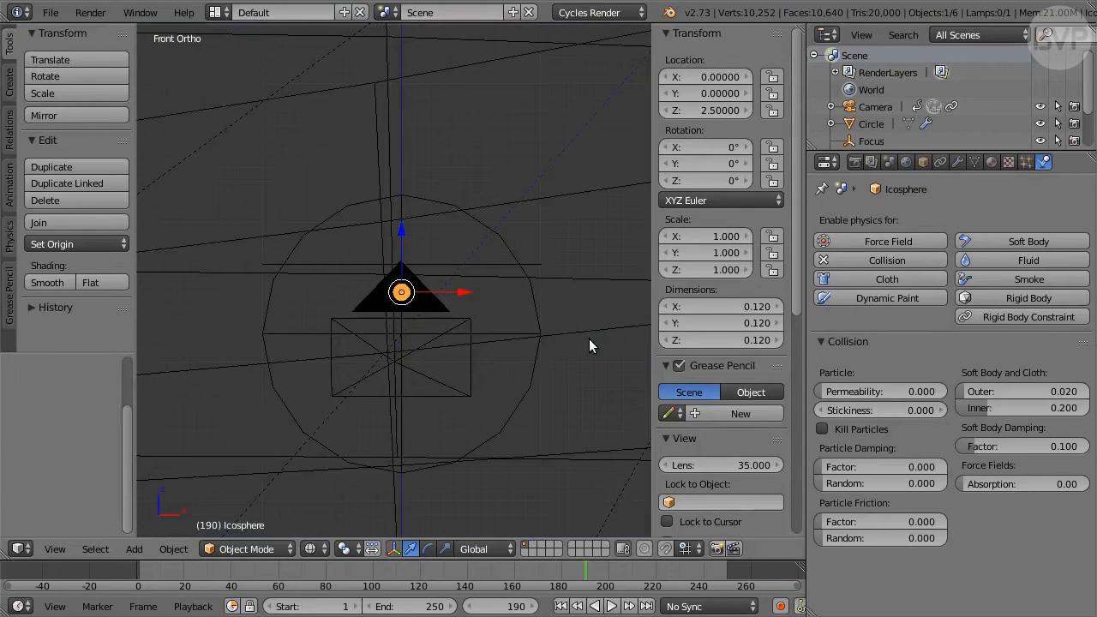
{"action": "left_click", "coordinate": [1039, 107]}
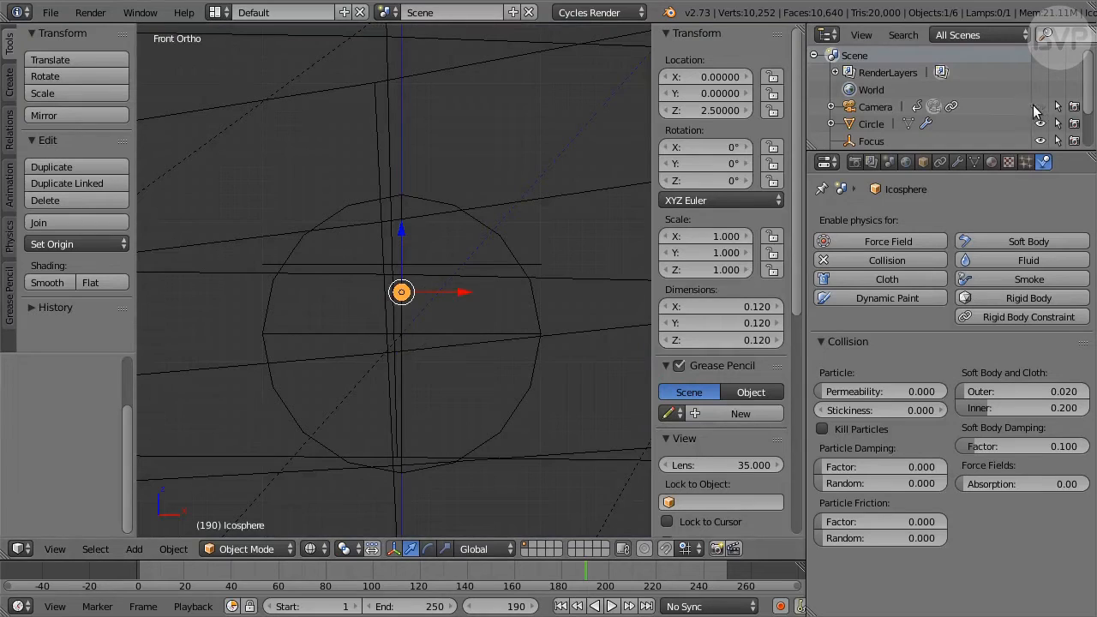
Duplicate the ico sphere and place the copy at X -0.65, Y 0, Z 2.6
{"action": "key", "text": "shift+d"}
{"action": "left_click", "coordinate": [604, 197]}
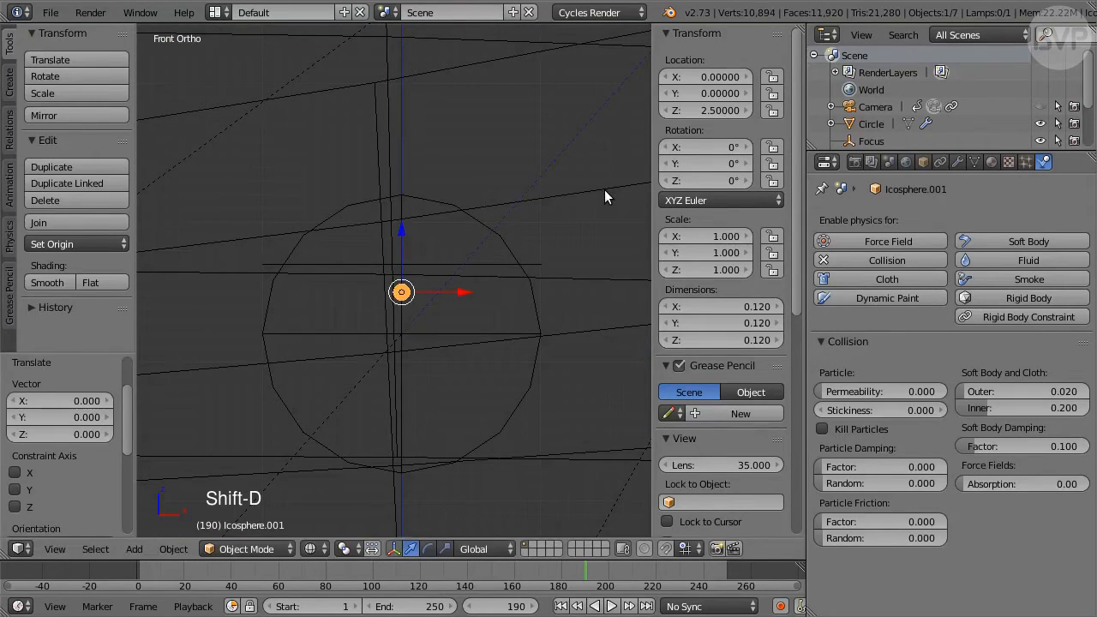
{"action": "left_click", "coordinate": [724, 77]}
{"action": "key", "text": "BackSpace"}
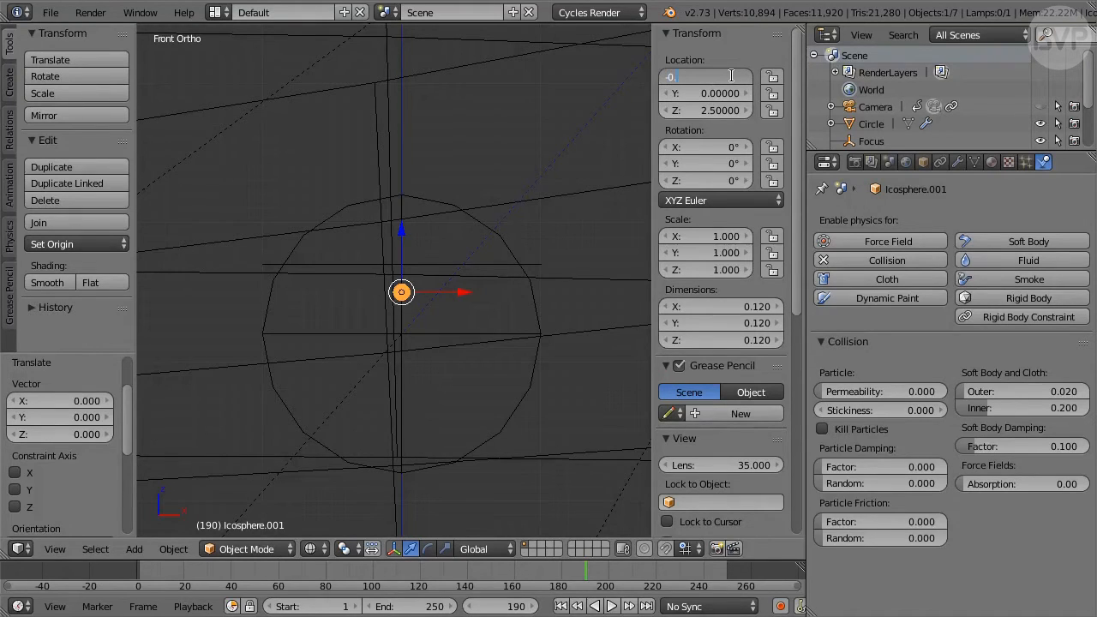
{"action": "type", "text": "-0.65"}
{"action": "key", "text": "Tab"}
{"action": "type", "text": "0"}
{"action": "key", "text": "Tab"}
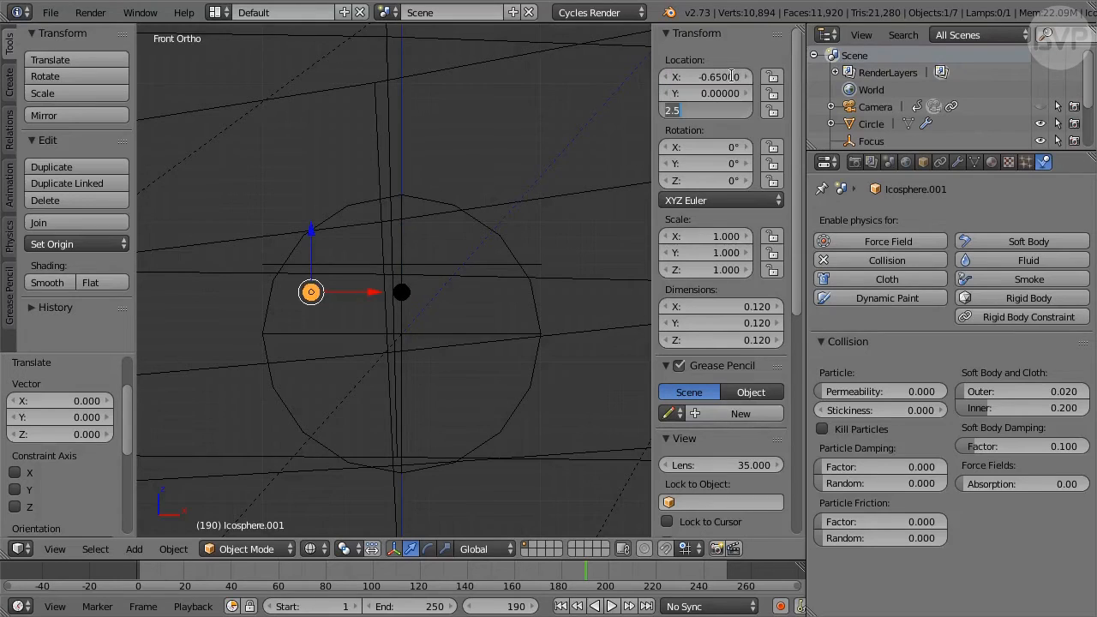
{"action": "type", "text": "2"}
{"action": "key", "text": "Return"}
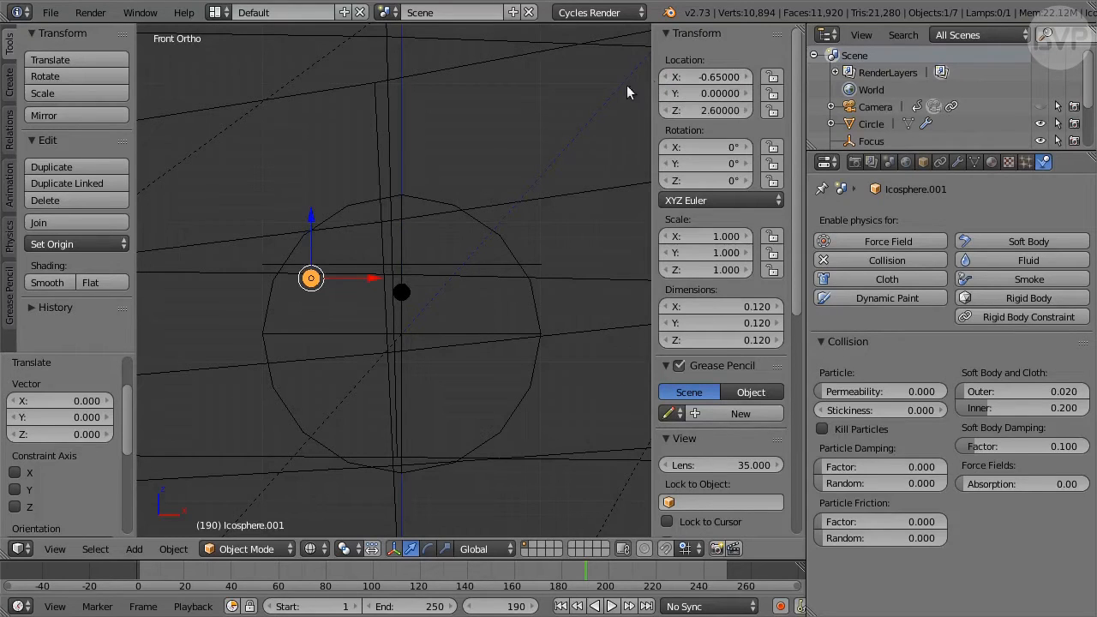
Scale the whole mesh of the duplicated sphere by 0.3 in Edit Mode, keeping the object scale at 1
{"action": "key", "text": "Tab"}
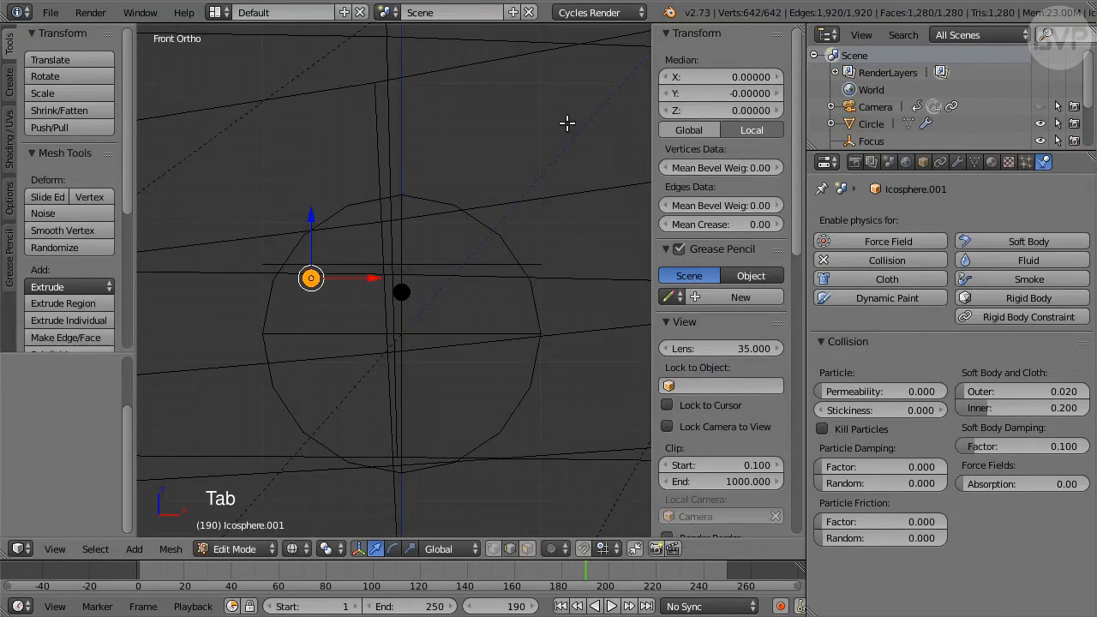
{"action": "key", "text": "a"}
{"action": "key", "text": "a"}
{"action": "type", "text": "s0.3"}
{"action": "key", "text": "Return"}
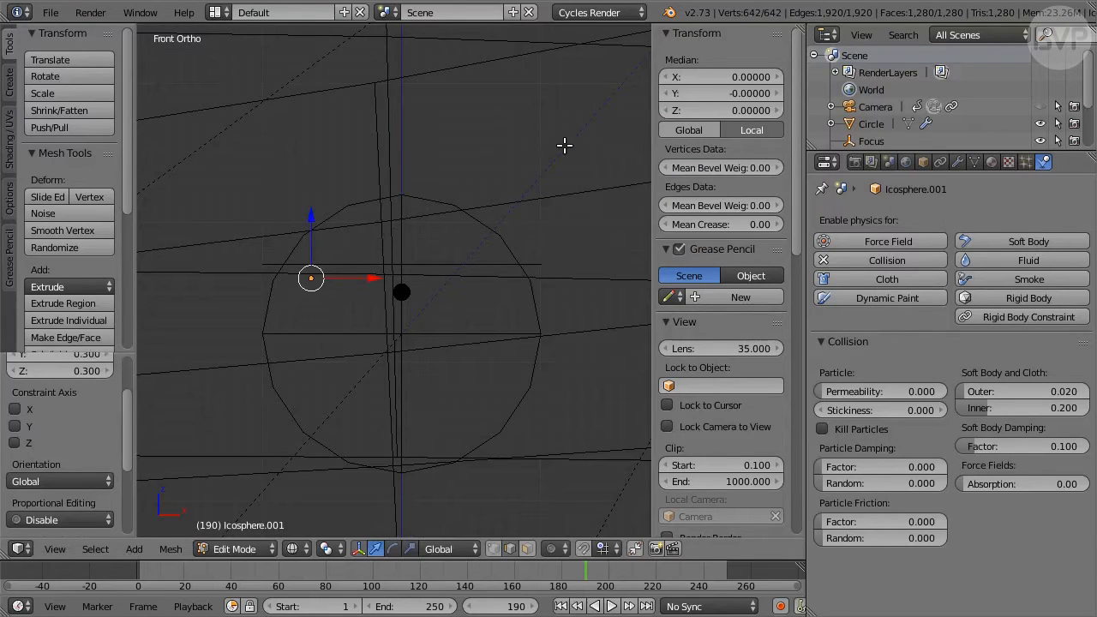
{"action": "key", "text": "Tab"}
Duplicate the small sphere and set the copy's X location to 0.65
{"action": "key", "text": "shift+d"}
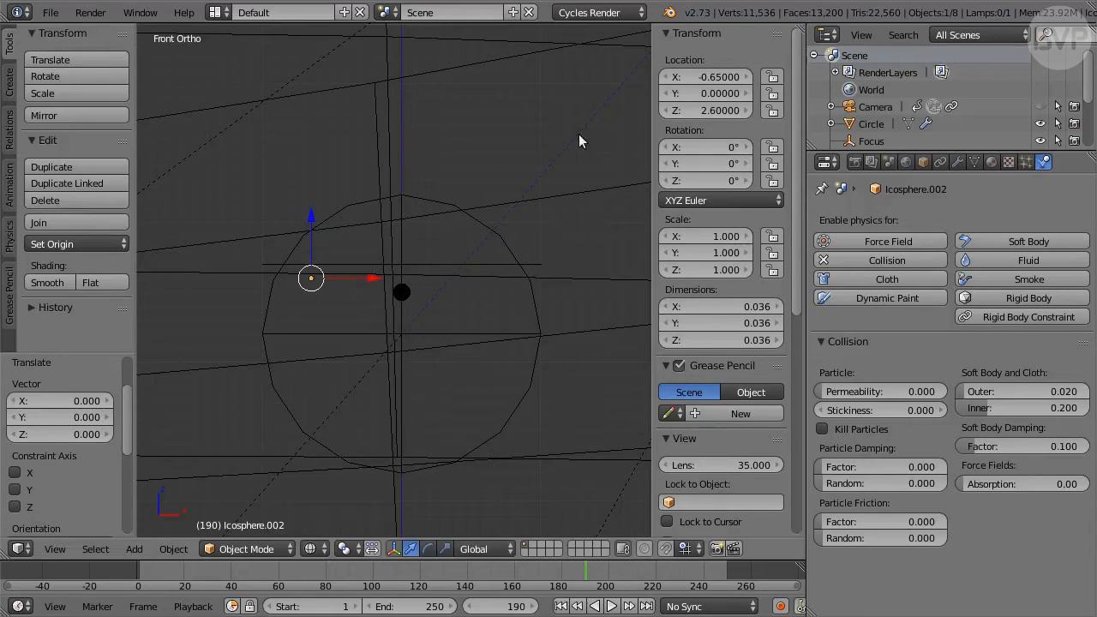
{"action": "left_click", "coordinate": [711, 77]}
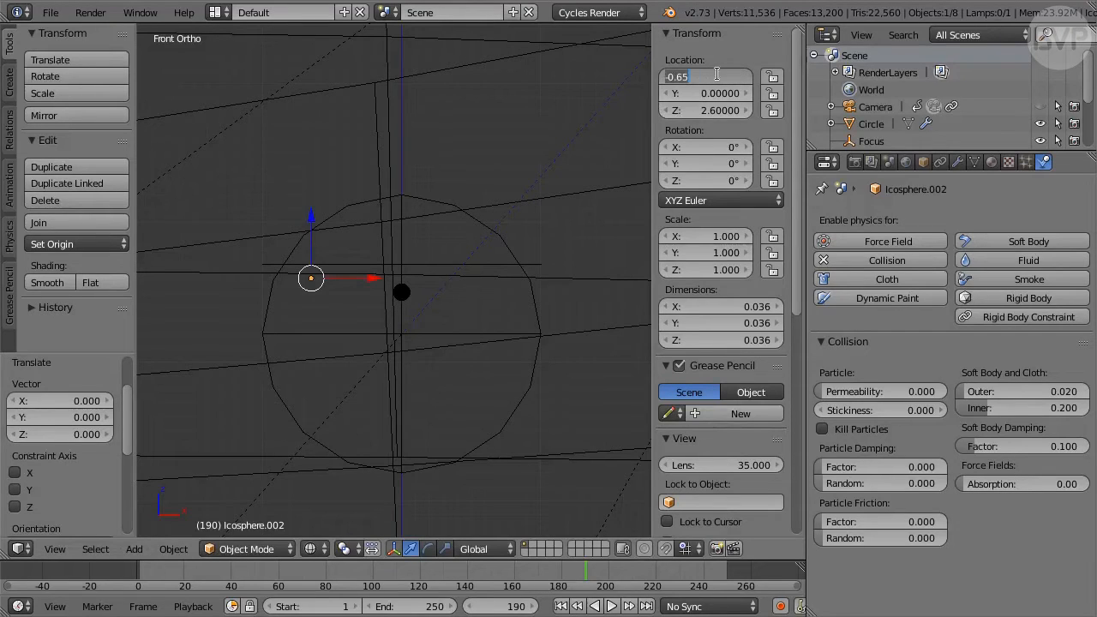
{"action": "type", "text": "0.65"}
{"action": "key", "text": "Return"}
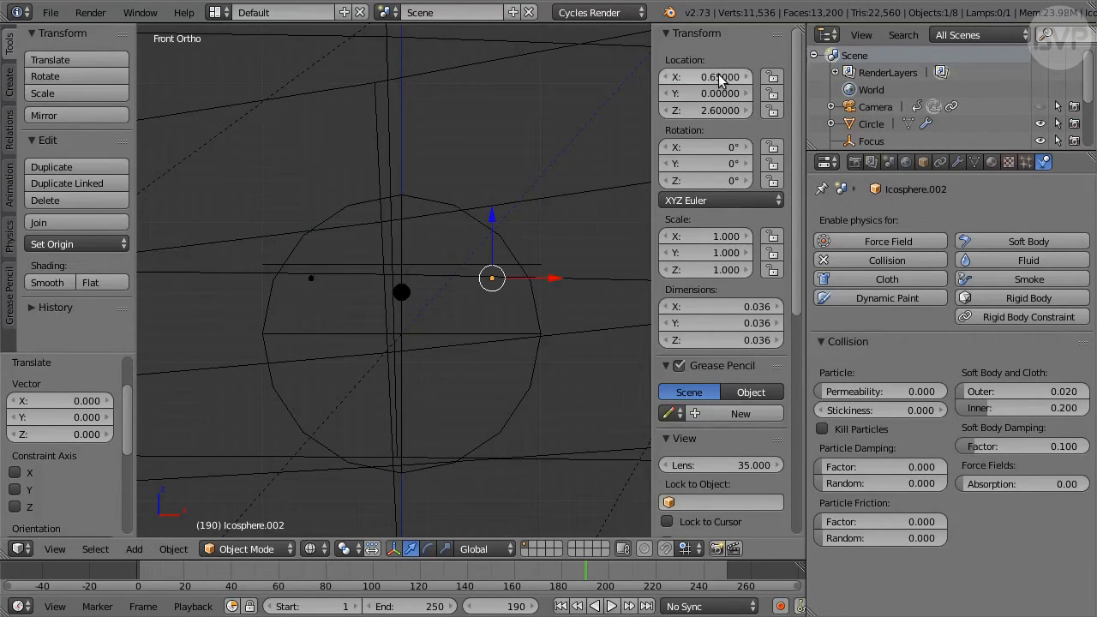
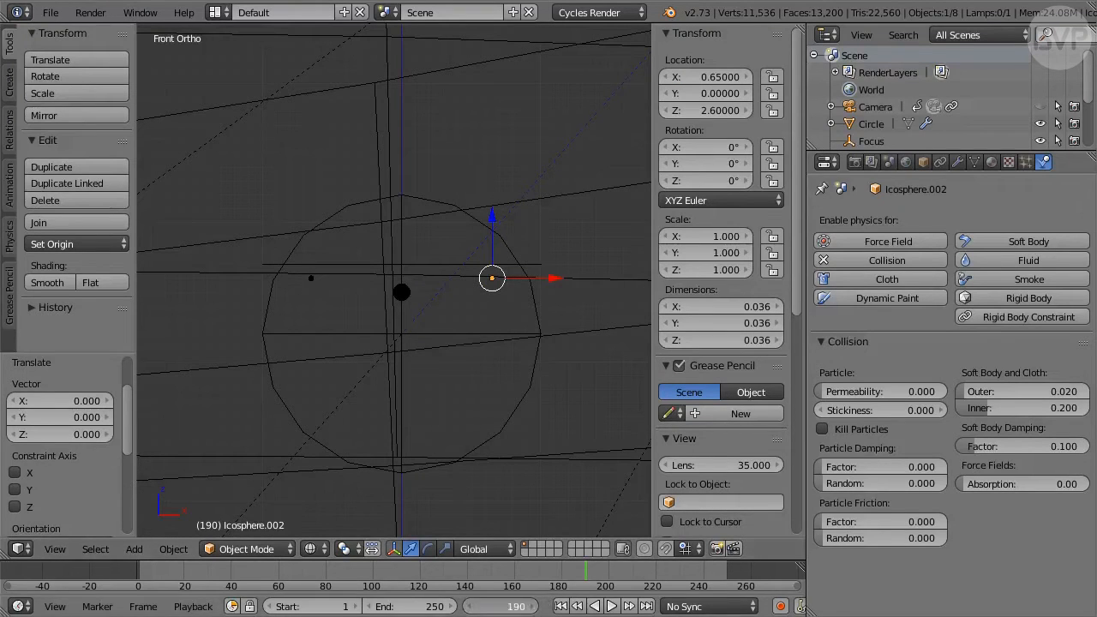
Insert location keyframes for both small spheres at frame 30
{"action": "left_click", "coordinate": [511, 606]}
{"action": "type", "text": "30"}
{"action": "key", "text": "Return"}
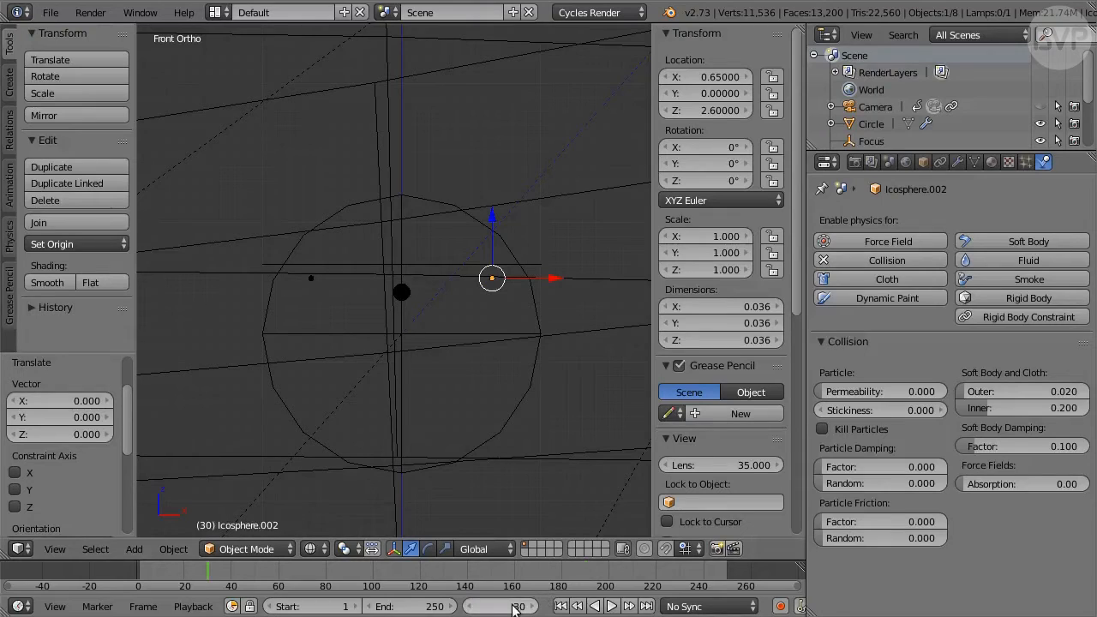
{"action": "key", "text": "i"}
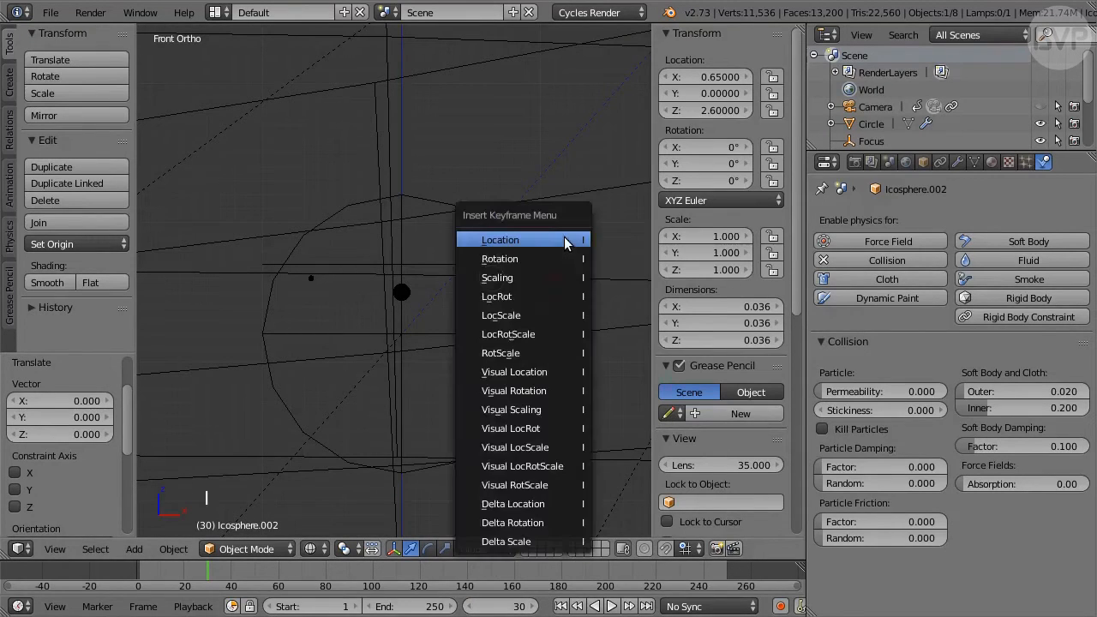
{"action": "left_click", "coordinate": [542, 240]}
{"action": "right_click", "coordinate": [310, 278]}
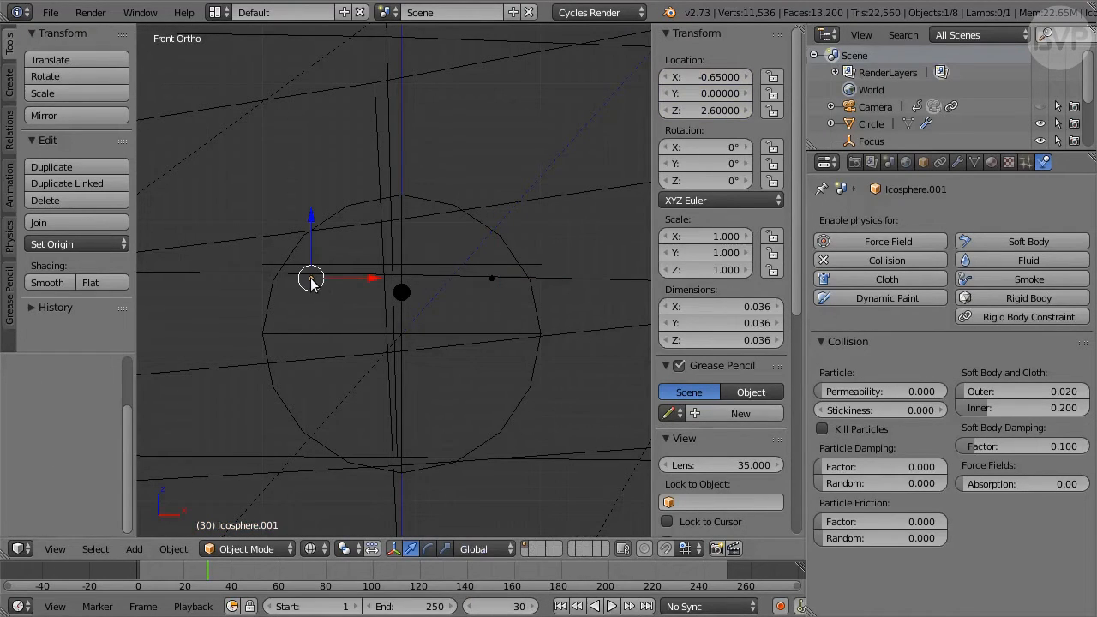
{"action": "key", "text": "i"}
{"action": "left_click", "coordinate": [337, 248]}
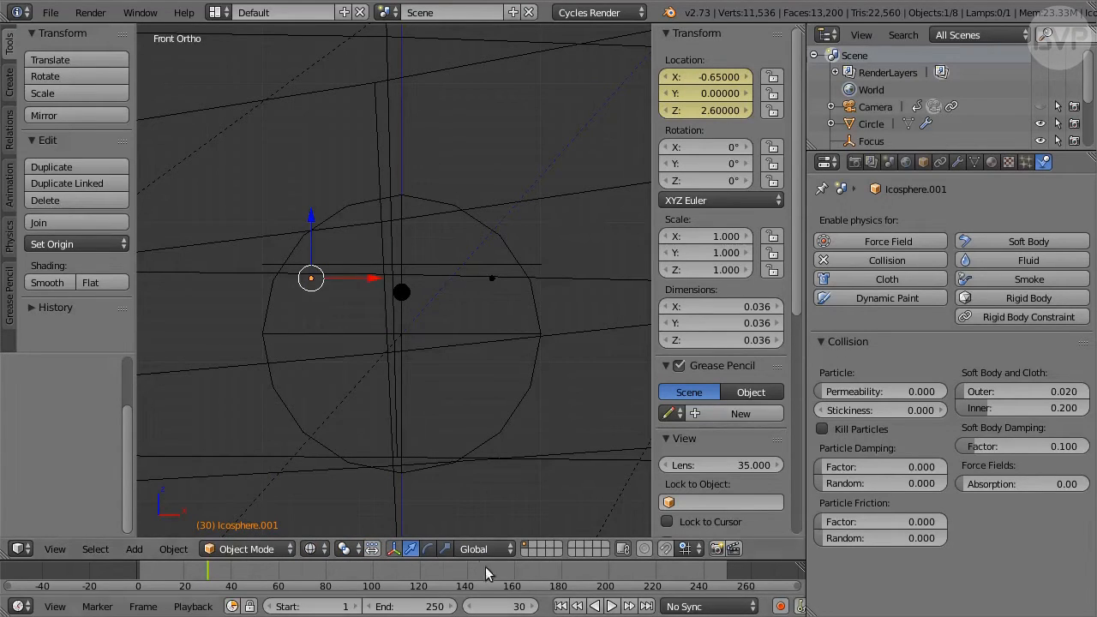
At frame 60, move the small sphere on the negative X side to X -0.32, Z 2.47 and keyframe its location
{"action": "left_click", "coordinate": [509, 605]}
{"action": "type", "text": "6"}
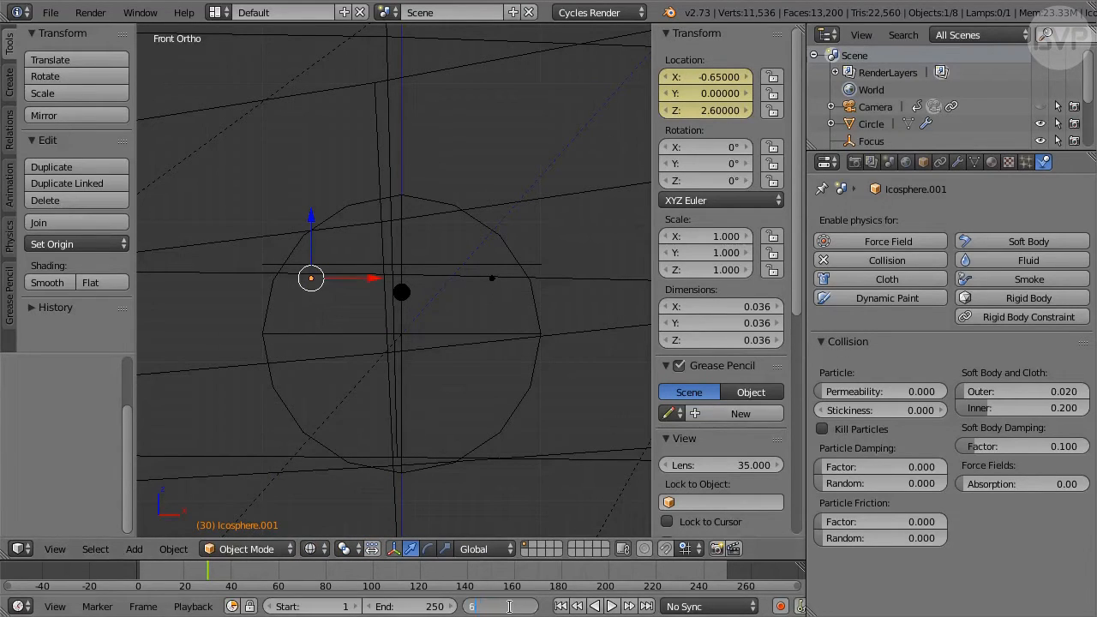
{"action": "type", "text": "0"}
{"action": "key", "text": "Return"}
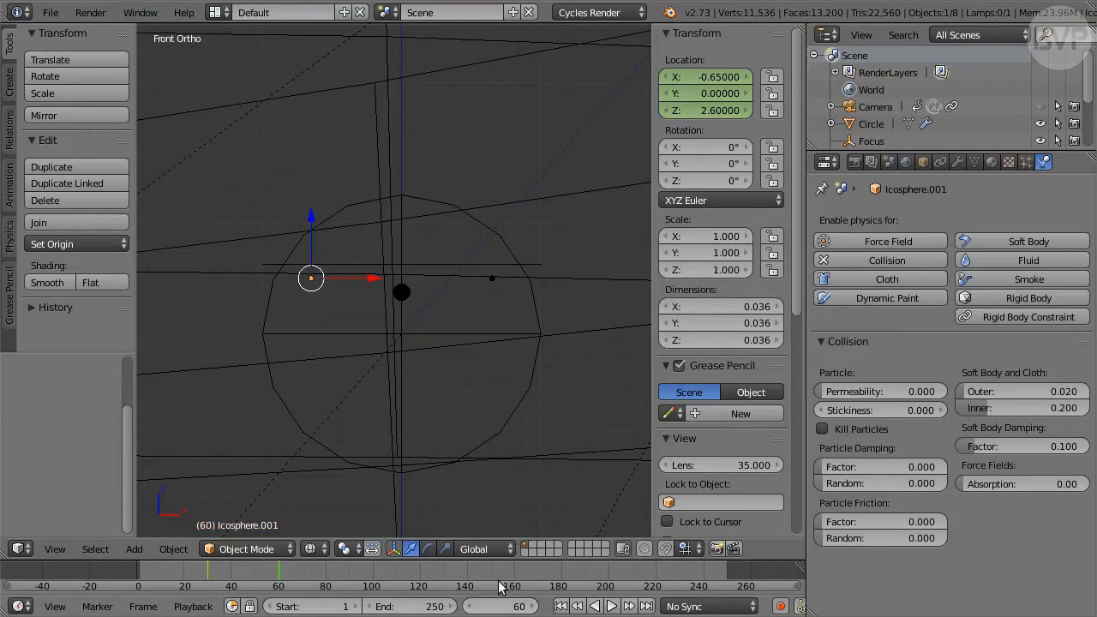
{"action": "left_click", "coordinate": [724, 76]}
{"action": "key", "text": "BackSpace"}
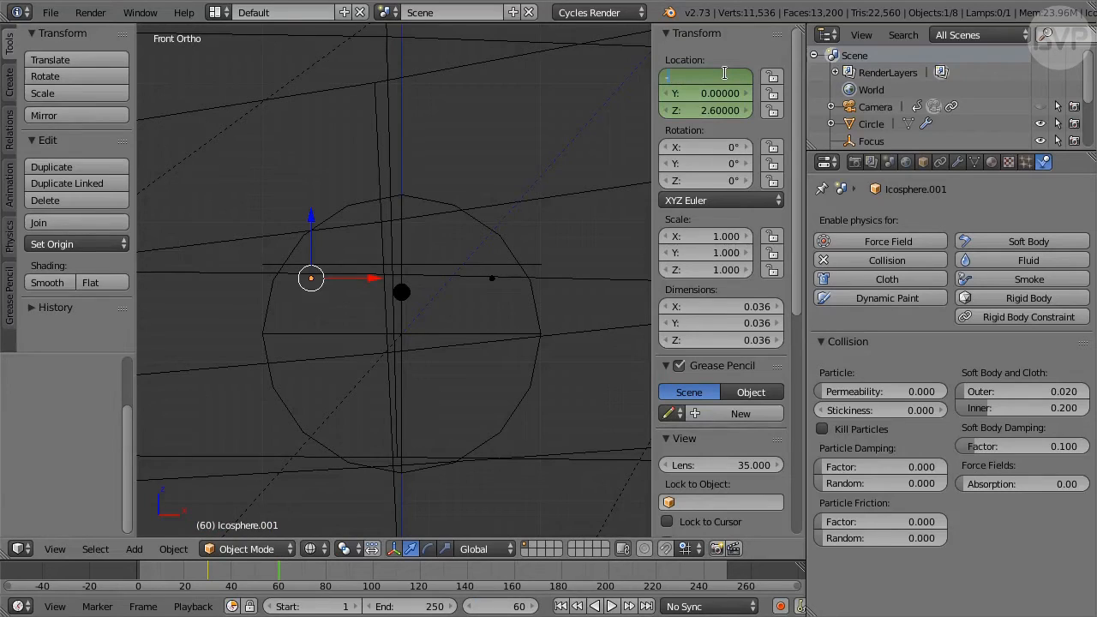
{"action": "type", "text": "-0.32"}
{"action": "key", "text": "Tab"}
{"action": "key", "text": "Tab"}
{"action": "type", "text": "2"}
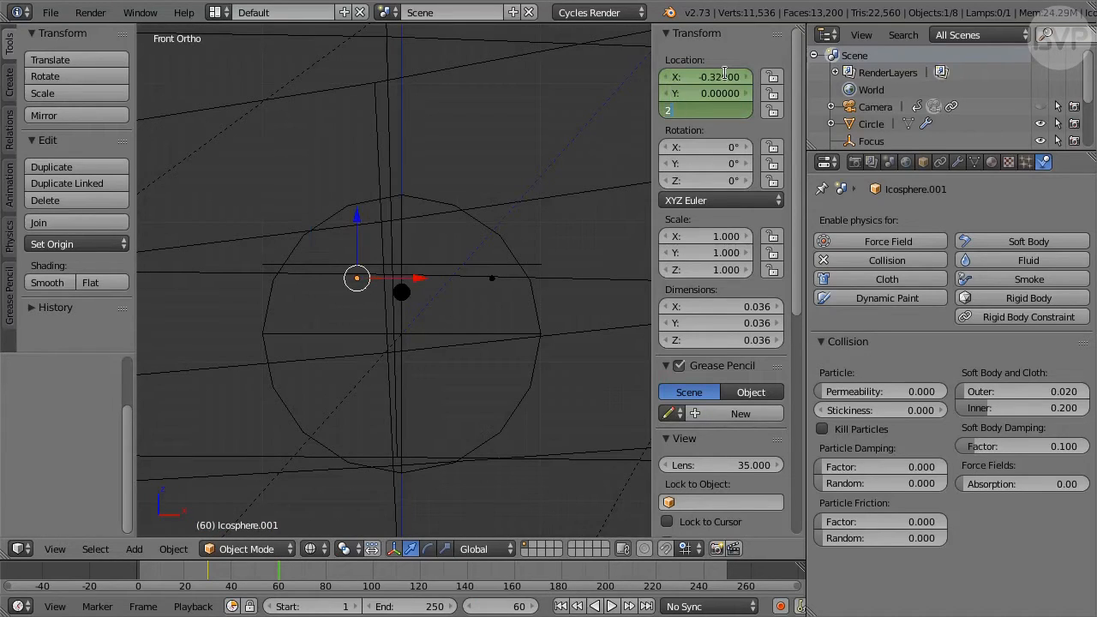
{"action": "type", "text": ".47"}
{"action": "key", "text": "Return"}
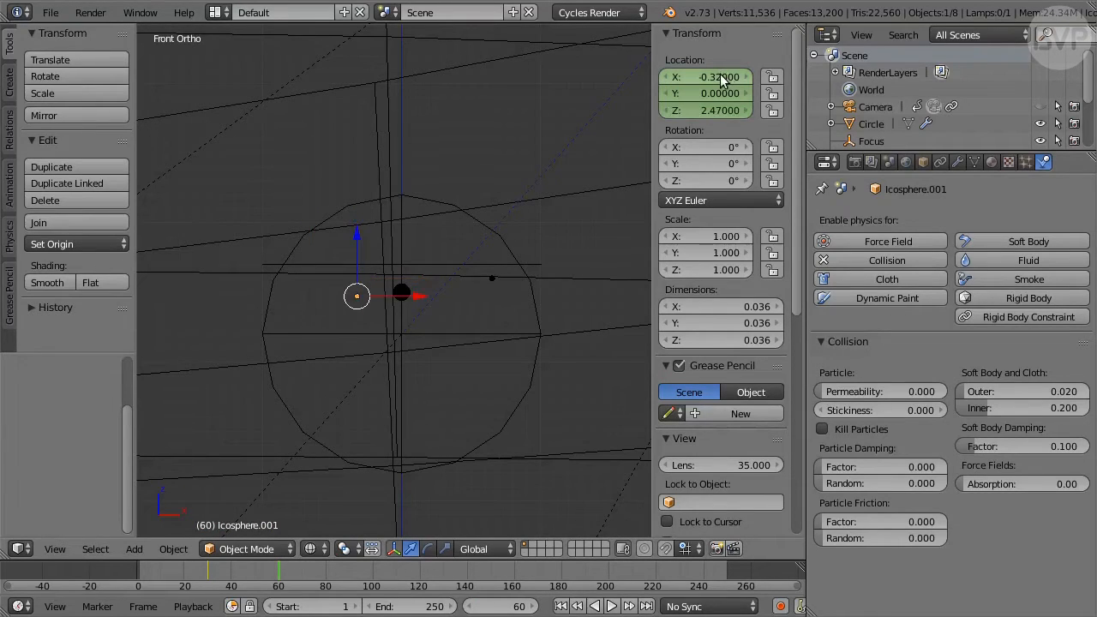
{"action": "key", "text": "i"}
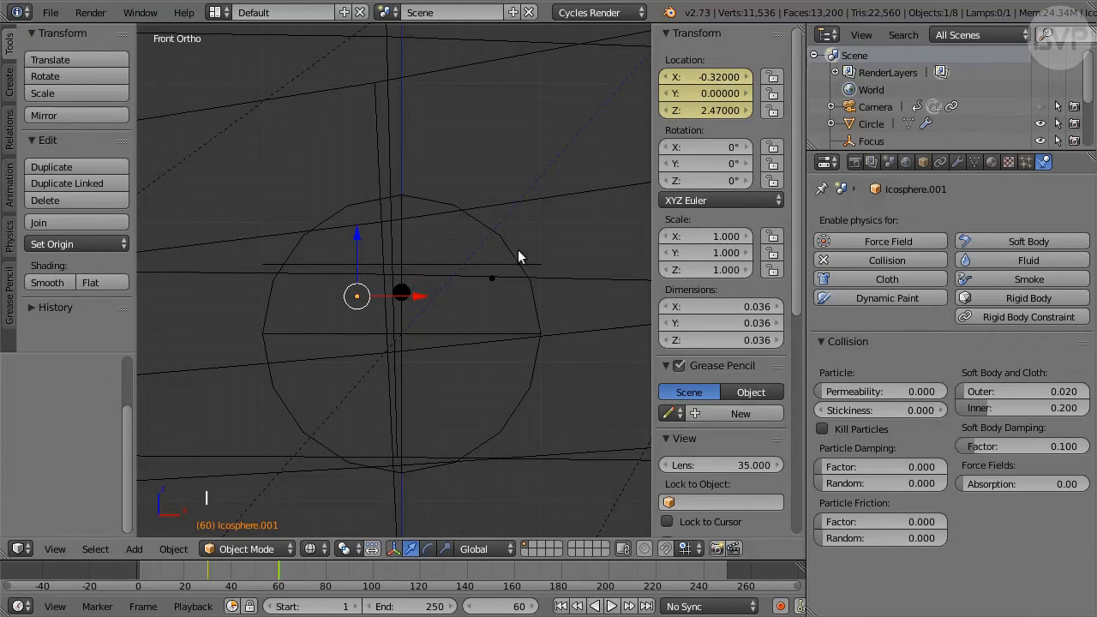
Keyframe the small sphere on the positive X side at X 0.32, Z 2.47 on frame 60, and restore the solid perspective view
{"action": "right_click", "coordinate": [493, 280]}
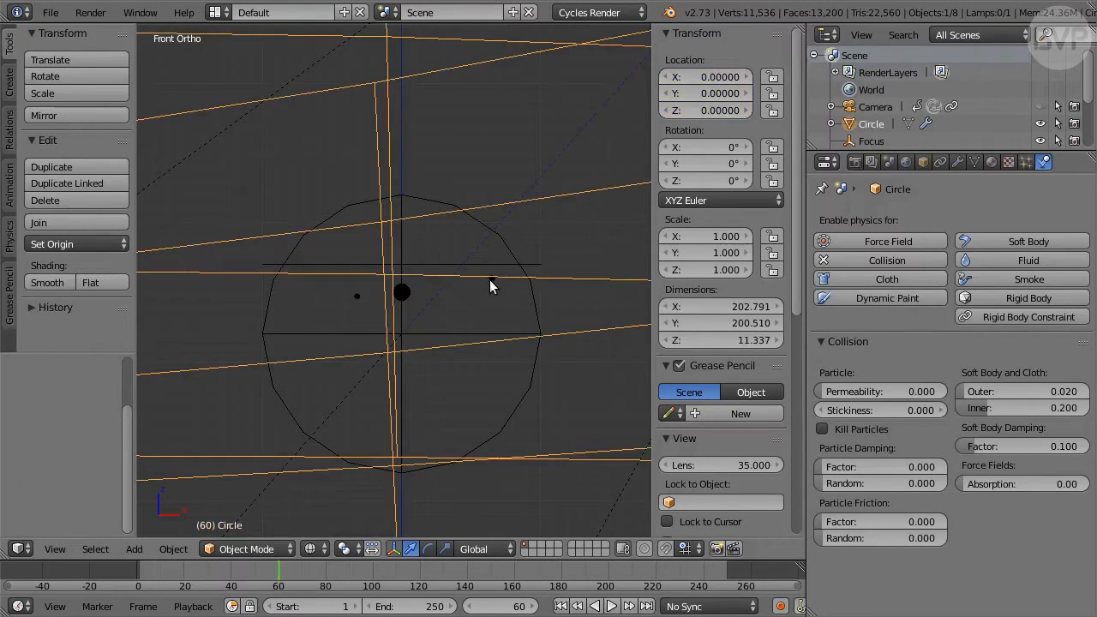
{"action": "right_click", "coordinate": [490, 280]}
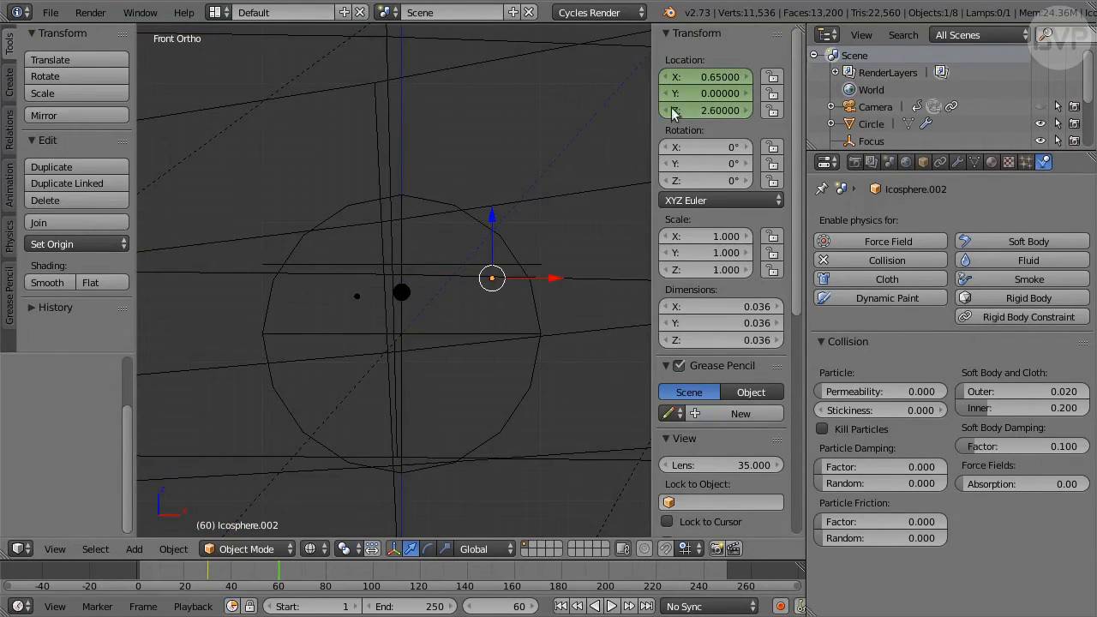
{"action": "left_click", "coordinate": [723, 77]}
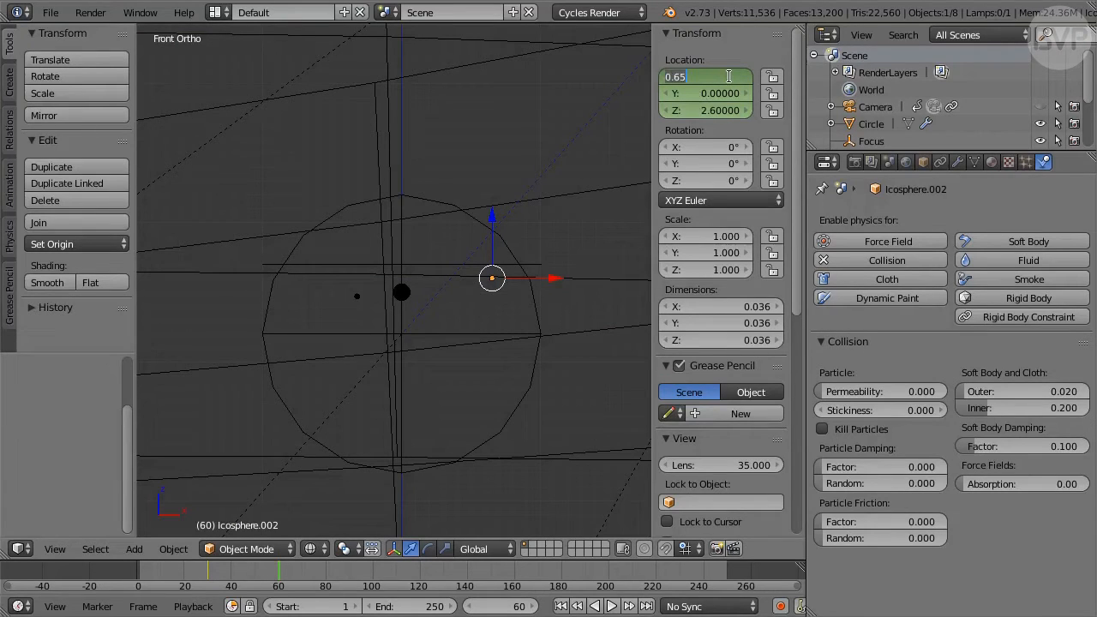
{"action": "type", "text": "0.32"}
{"action": "key", "text": "Tab"}
{"action": "key", "text": "Tab"}
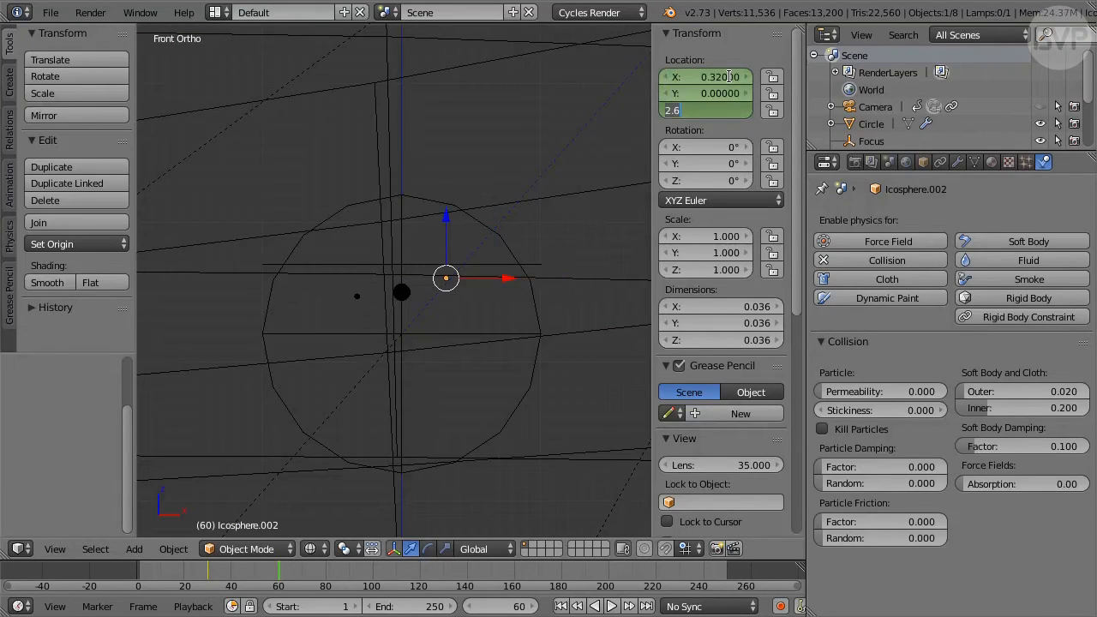
{"action": "type", "text": "2.47"}
{"action": "key", "text": "Return"}
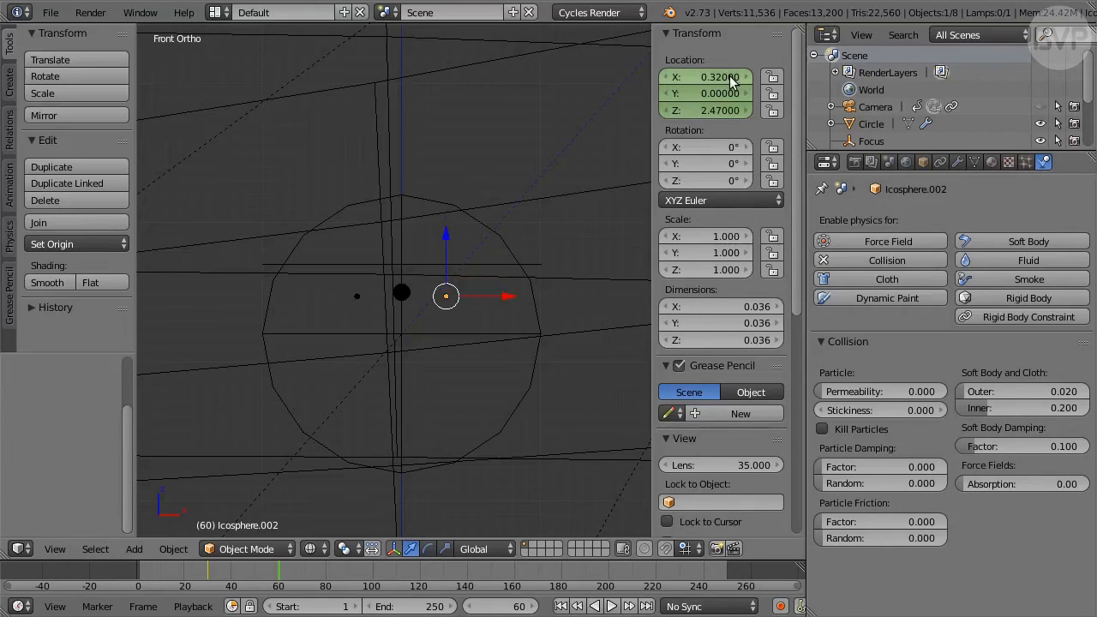
{"action": "key", "text": "i"}
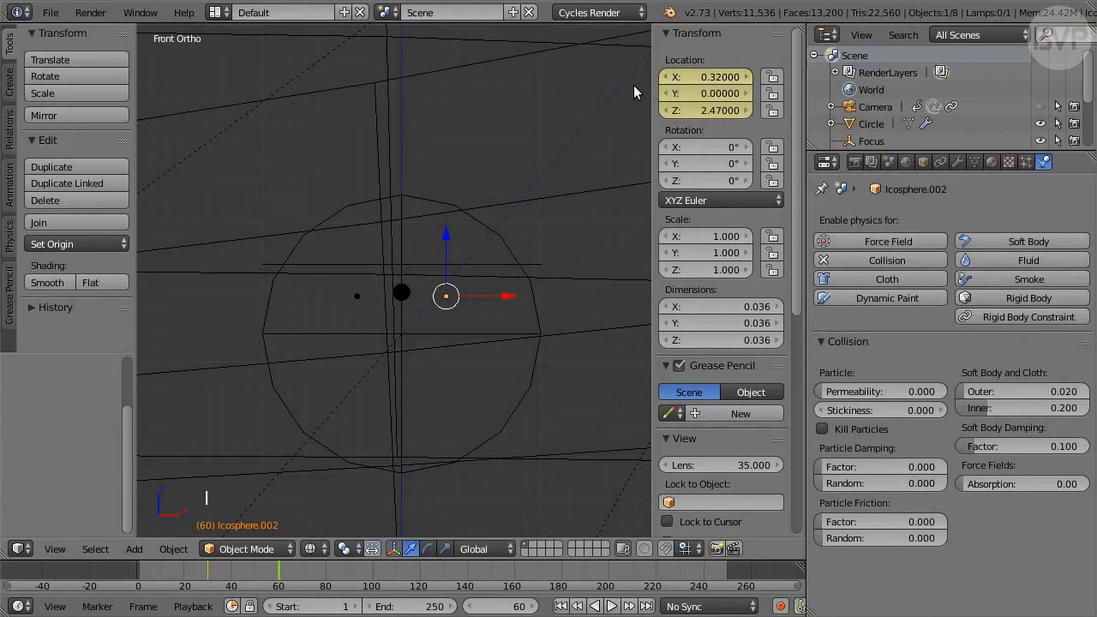
{"action": "key", "text": "z"}
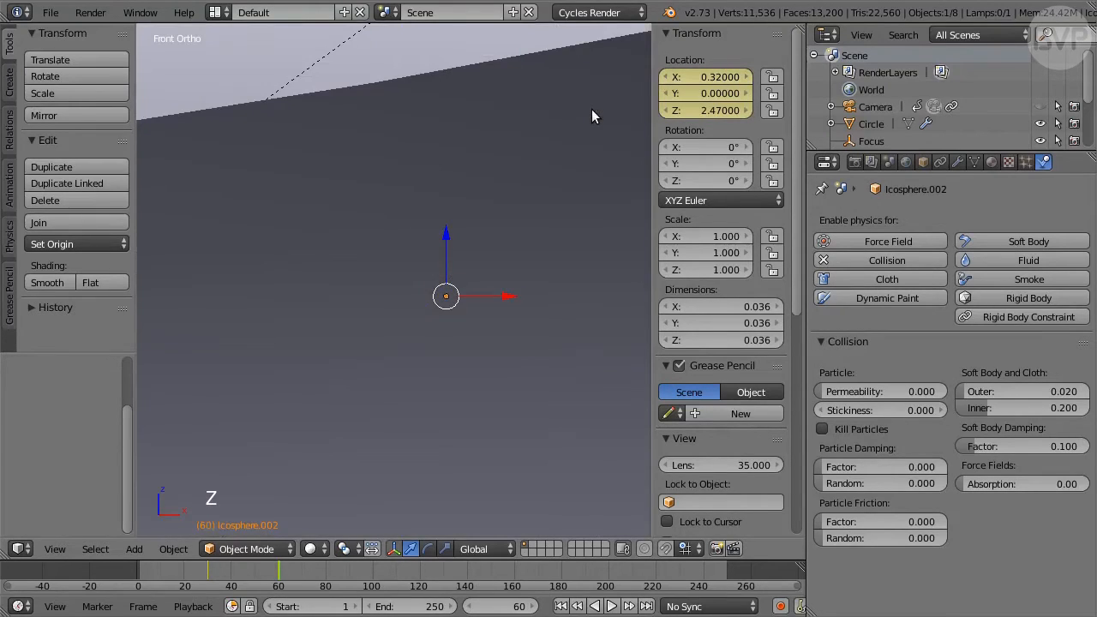
{"action": "key", "text": "KP_5"}
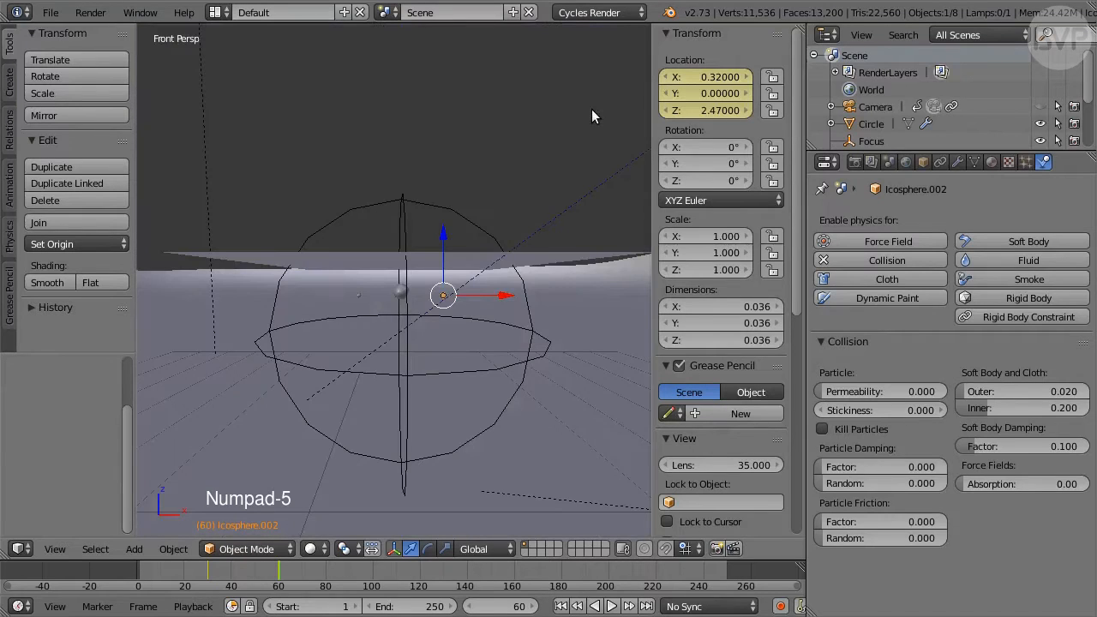
Select the cloth grid and play its simulation from frame 1 over the collision spheres, stopping at frame 238
{"action": "middle_click_drag", "start_coordinate": [448, 245], "coordinate": [503, 384]}
{"action": "right_click", "coordinate": [462, 313]}
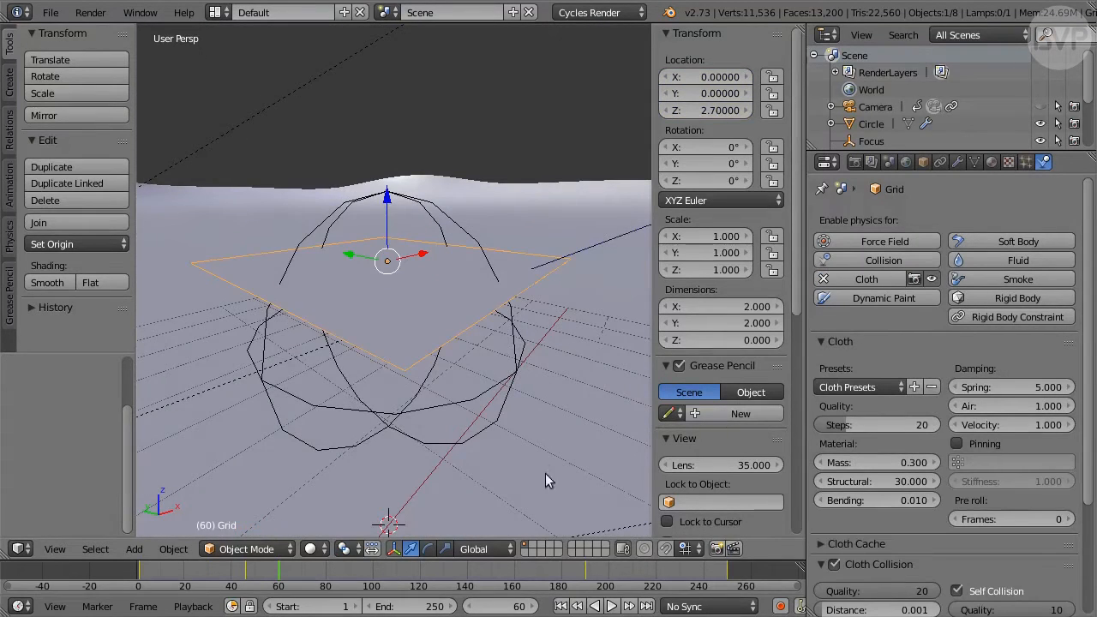
{"action": "left_click", "coordinate": [561, 606]}
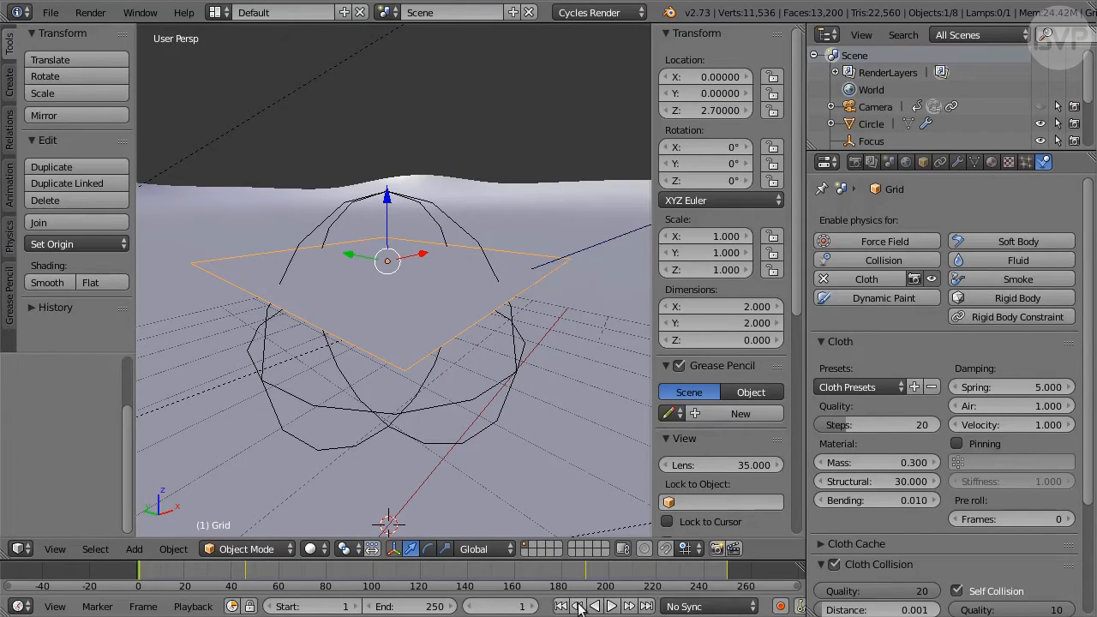
{"action": "left_click", "coordinate": [613, 607]}
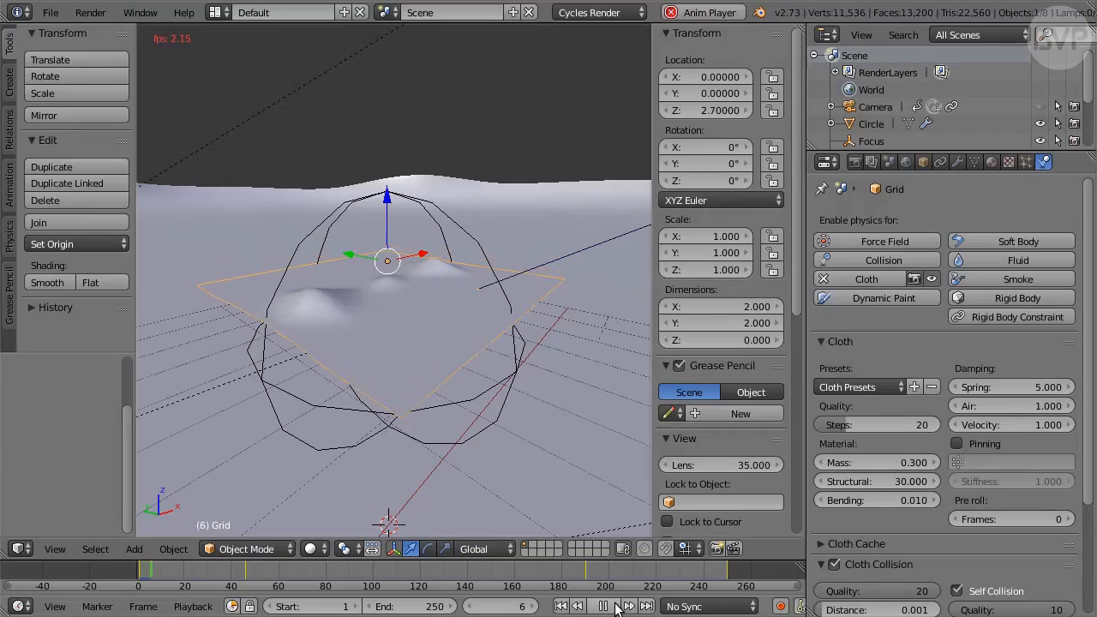
{"action": "left_click", "coordinate": [613, 607]}
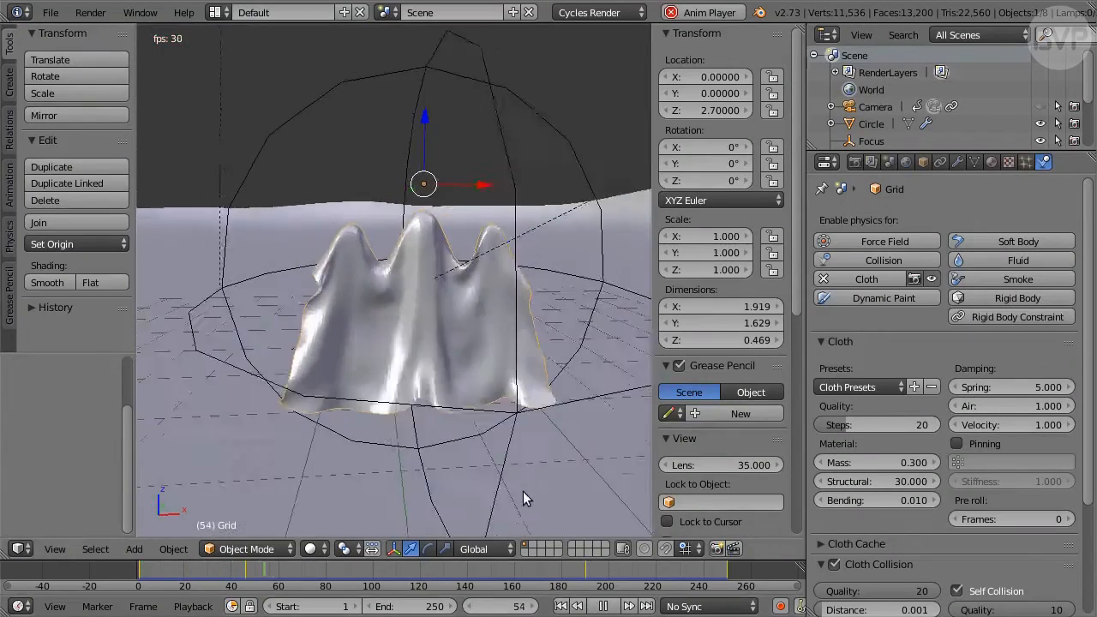
{"action": "middle_click_drag", "start_coordinate": [523, 491], "coordinate": [487, 487]}
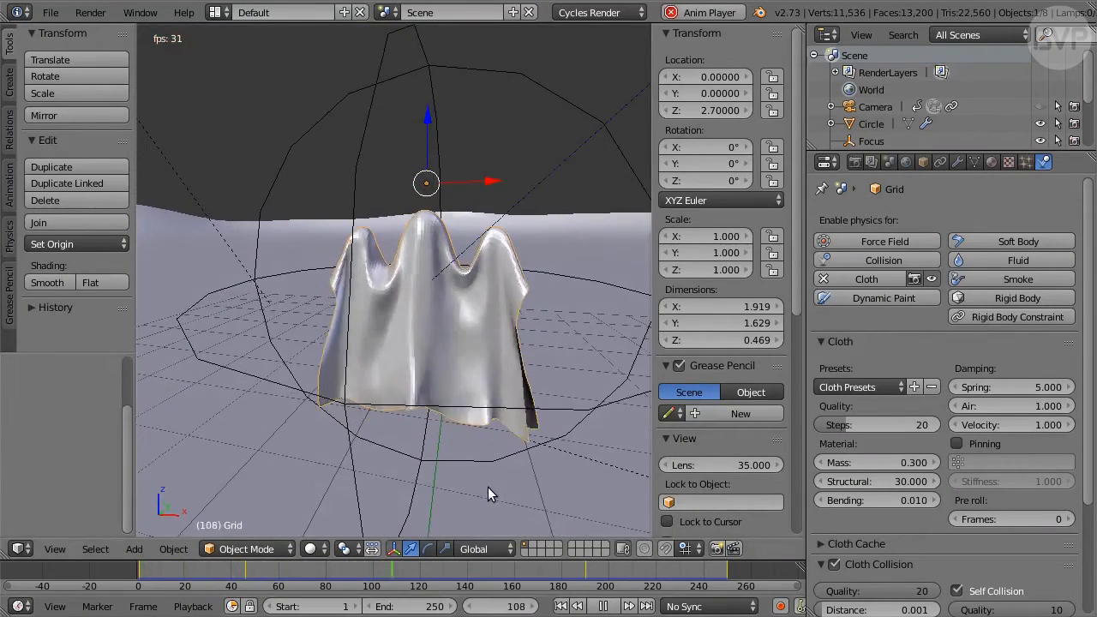
{"action": "left_click", "coordinate": [610, 605]}
{"action": "mouse_move", "coordinate": [437, 442]}
{"action": "middle_mouse_down"}
{"action": "mouse_move", "coordinate": [557, 442]}
{"action": "mouse_move", "coordinate": [434, 436]}
{"action": "mouse_move", "coordinate": [454, 439]}
{"action": "middle_mouse_up"}
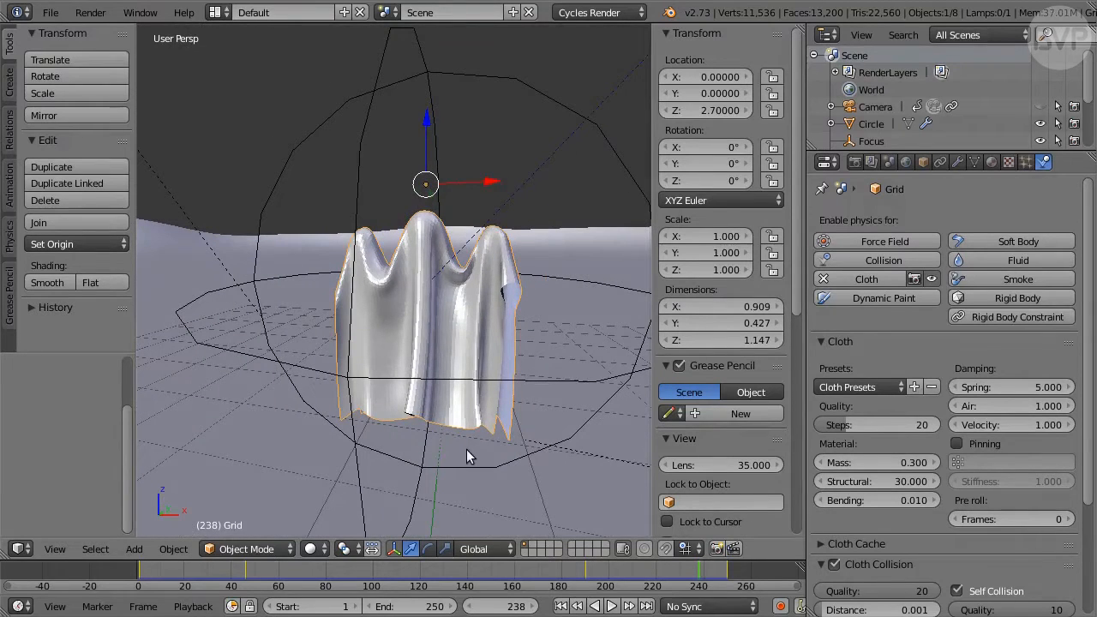
Apply the Cloth and Subsurf modifiers on the draped grid to make its shape permanent
{"action": "left_click", "coordinate": [957, 162]}
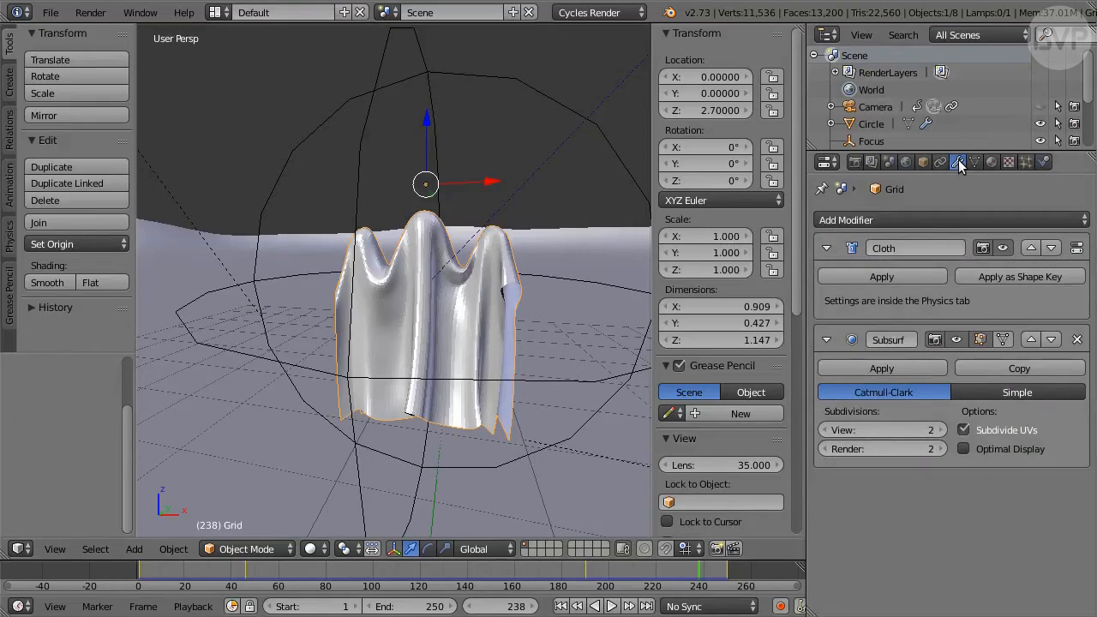
{"action": "left_click", "coordinate": [912, 277]}
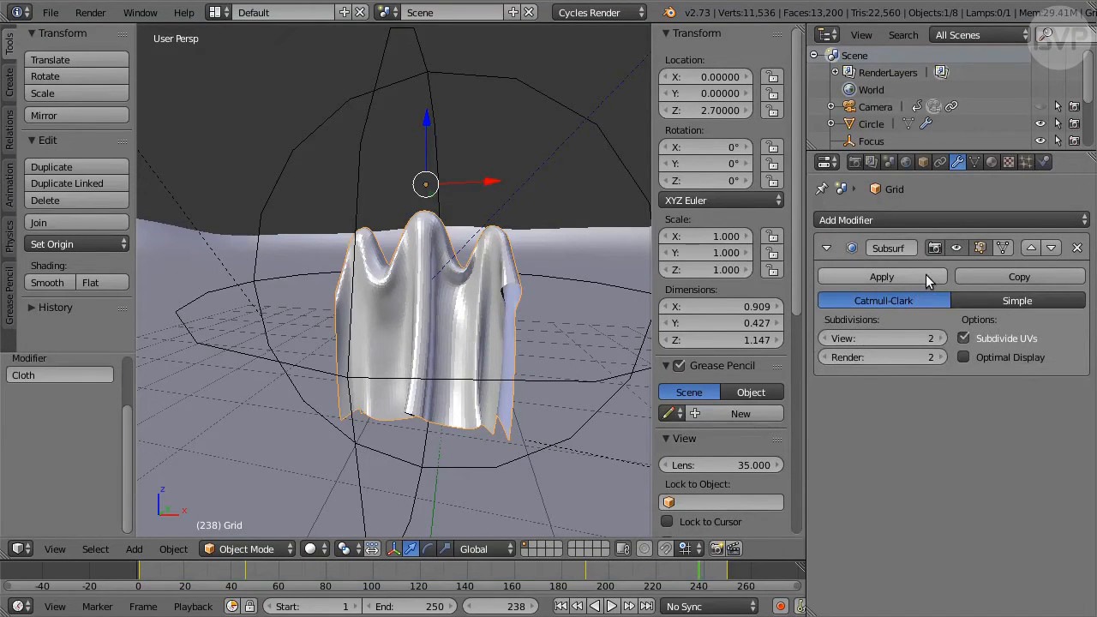
{"action": "left_click", "coordinate": [925, 274]}
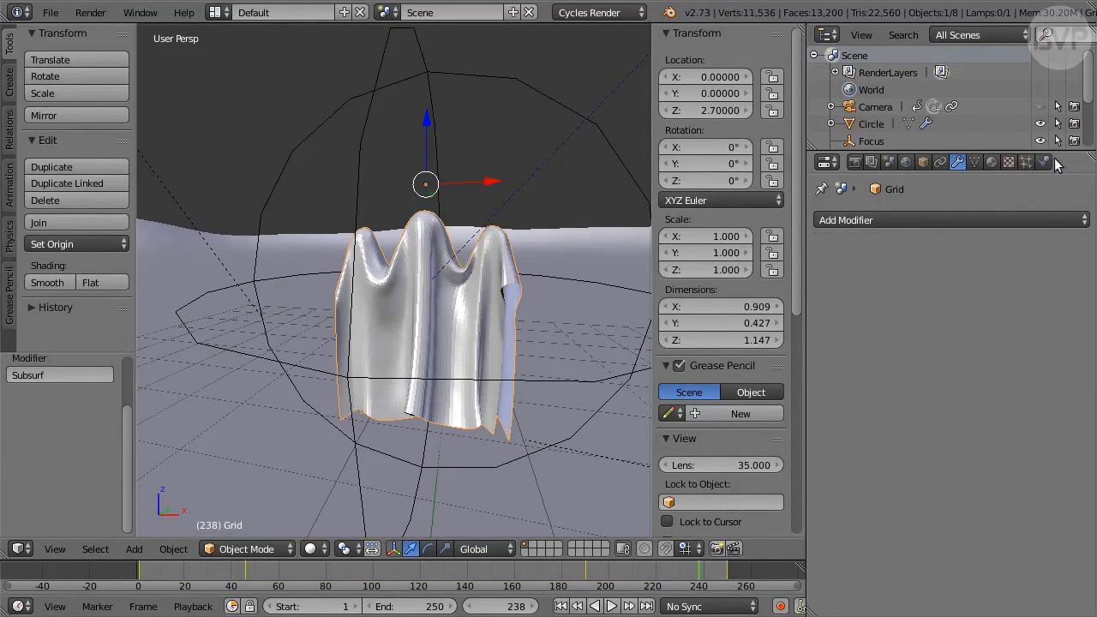
Rename the Grid object to Ghost
{"action": "left_click_drag", "start_coordinate": [1086, 97], "coordinate": [1086, 128]}
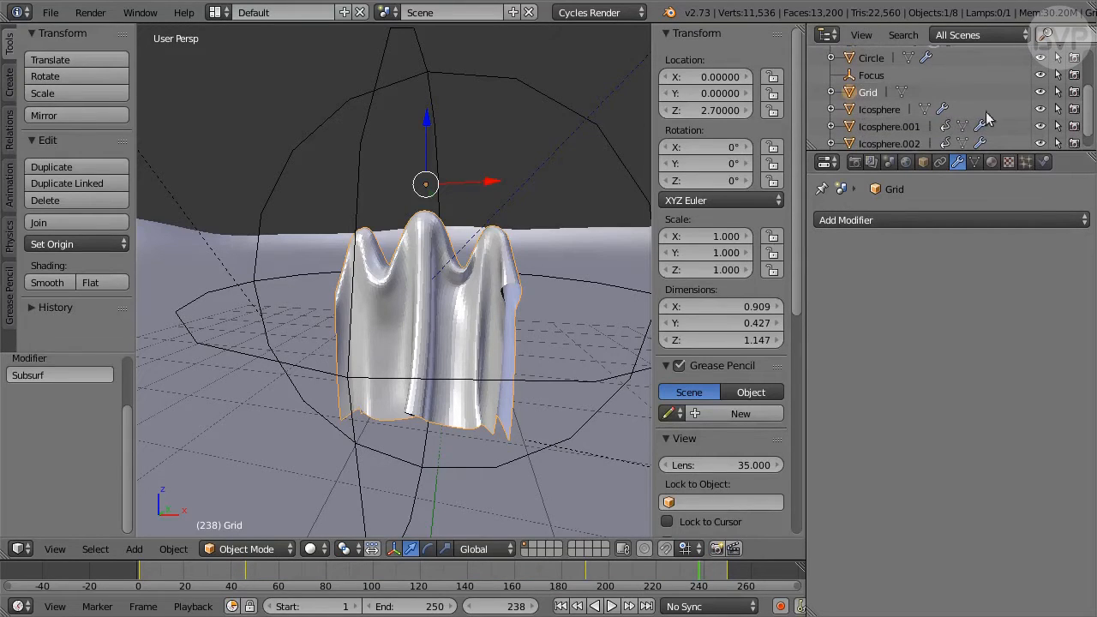
{"action": "double_click", "coordinate": [868, 93]}
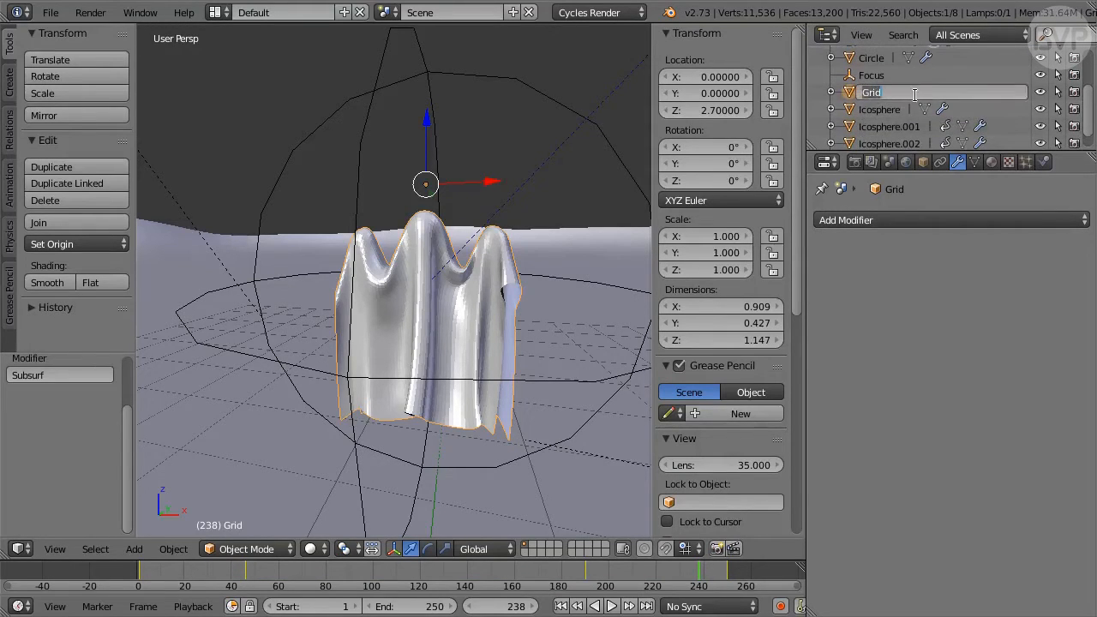
{"action": "type", "text": "Ghost"}
{"action": "key", "text": "Return"}
Select the three collision ico spheres together and move them to layer 3
{"action": "scroll", "coordinate": [1071, 114], "scroll_direction": "down", "scroll_amount": 1}
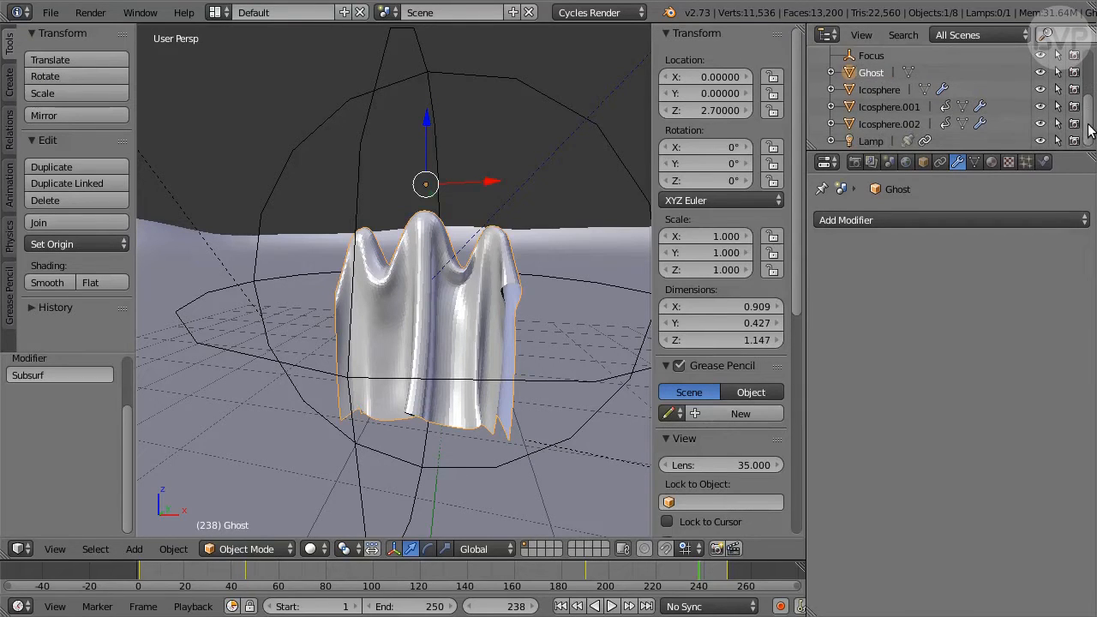
{"action": "left_click", "coordinate": [887, 106]}
{"action": "left_click", "coordinate": [887, 123], "text": "ctrl"}
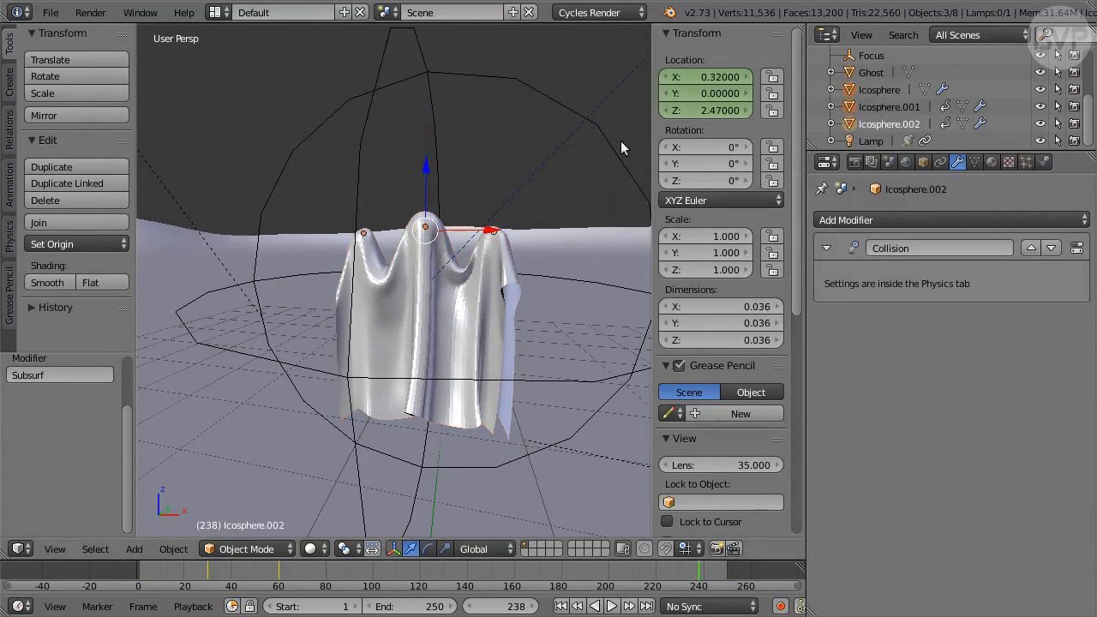
{"action": "key", "text": "m"}
{"action": "key", "text": "3"}
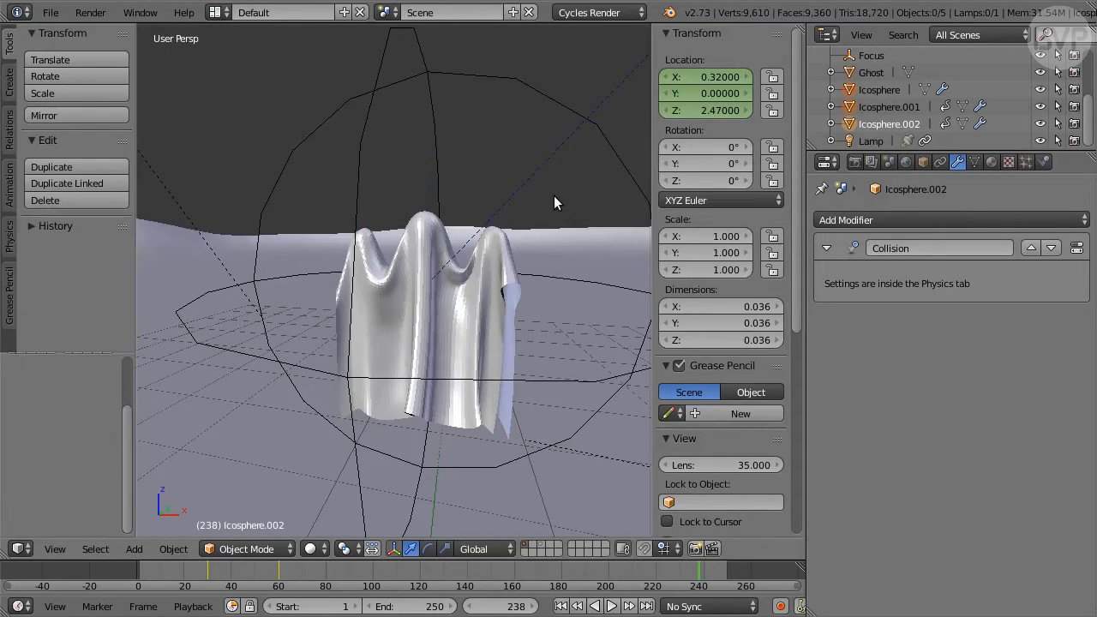
Parent the Focus empty to the Ghost object with the Object option and expand Ghost's hierarchy
{"action": "left_click", "coordinate": [872, 56]}
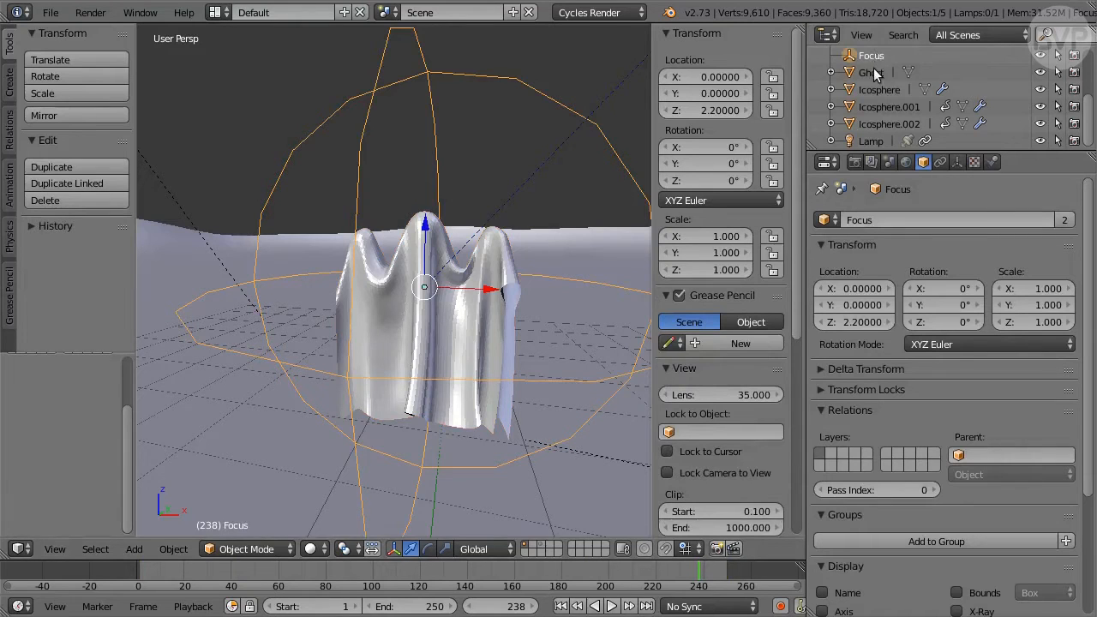
{"action": "left_click", "coordinate": [876, 74]}
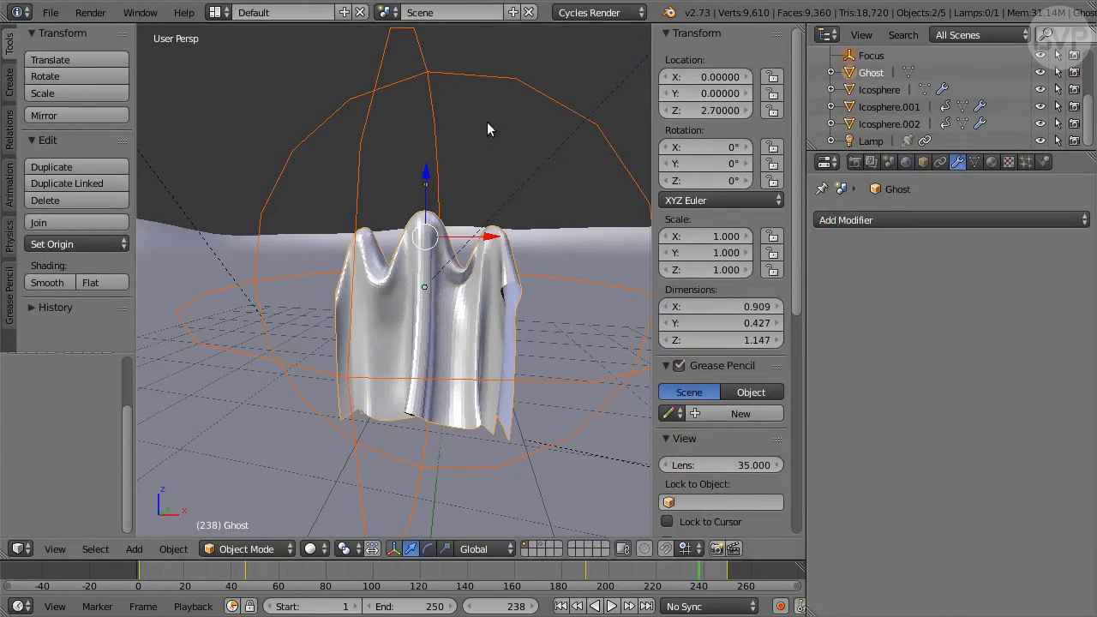
{"action": "key", "text": "ctrl+p"}
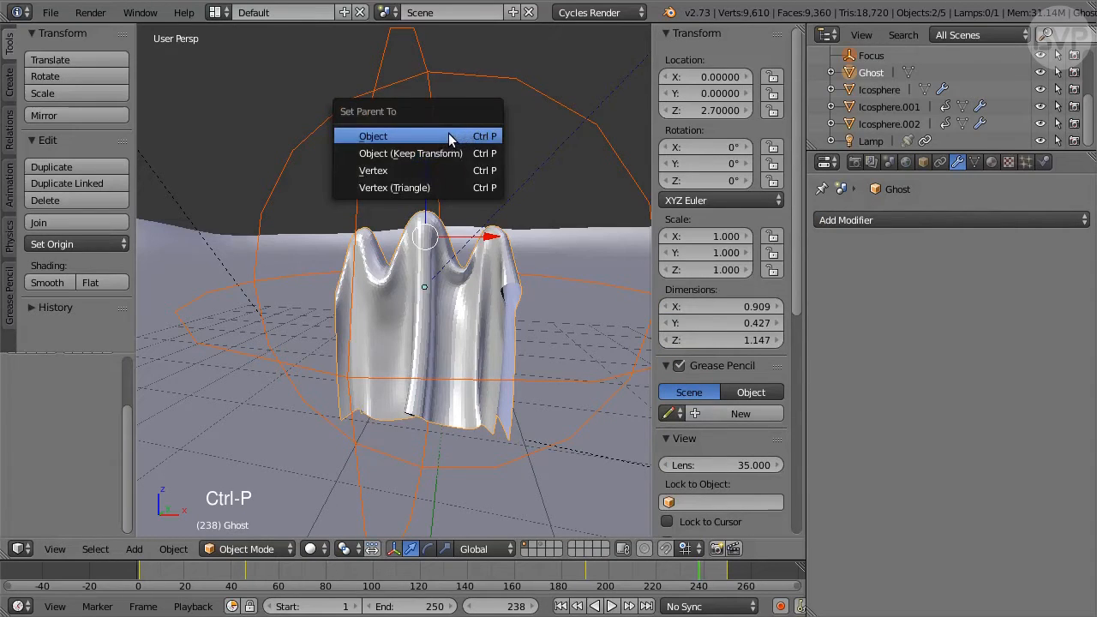
{"action": "left_click", "coordinate": [448, 136]}
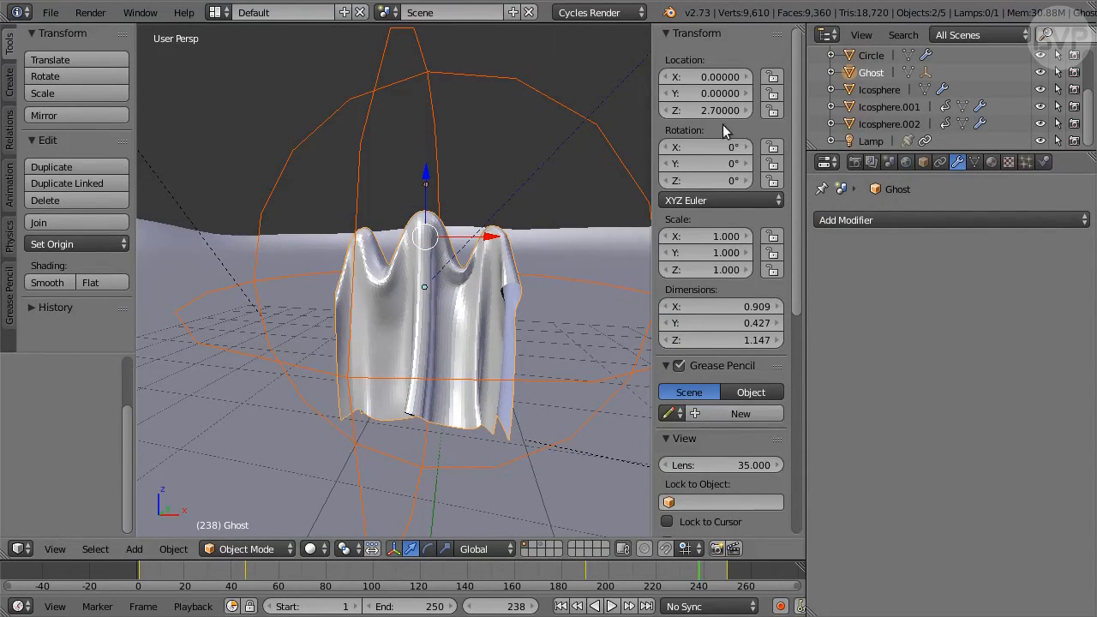
{"action": "left_click", "coordinate": [830, 72]}
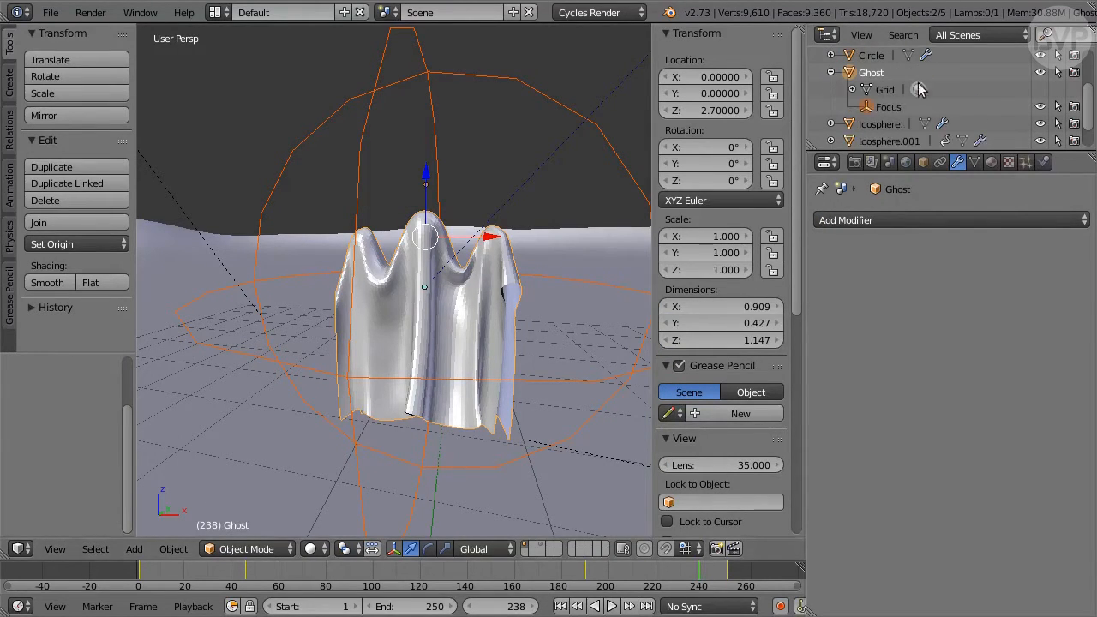
Hide the Focus empty parented to the ghost, select the ghost mesh and return the timeline to frame 1
{"action": "left_click", "coordinate": [1040, 107]}
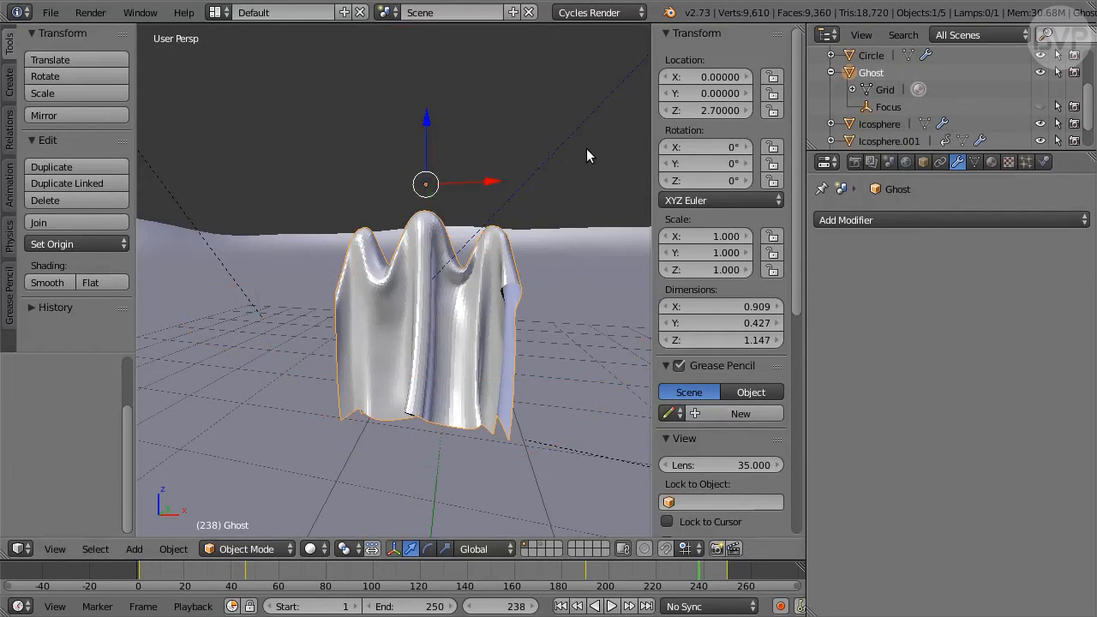
{"action": "right_click", "coordinate": [504, 264]}
{"action": "right_click", "coordinate": [504, 264]}
{"action": "left_click", "coordinate": [562, 606]}
Edit the ghost's mesh in front orthographic view with solid shading and face selection
{"action": "key", "text": "Tab"}
{"action": "key", "text": "KP_1"}
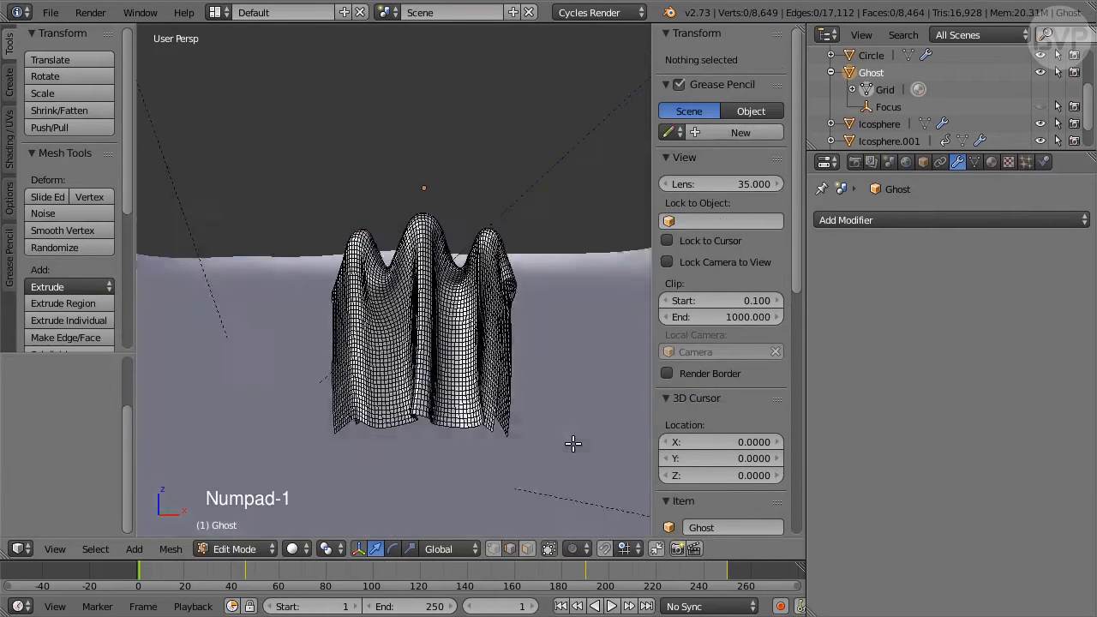
{"action": "key", "text": "KP_5"}
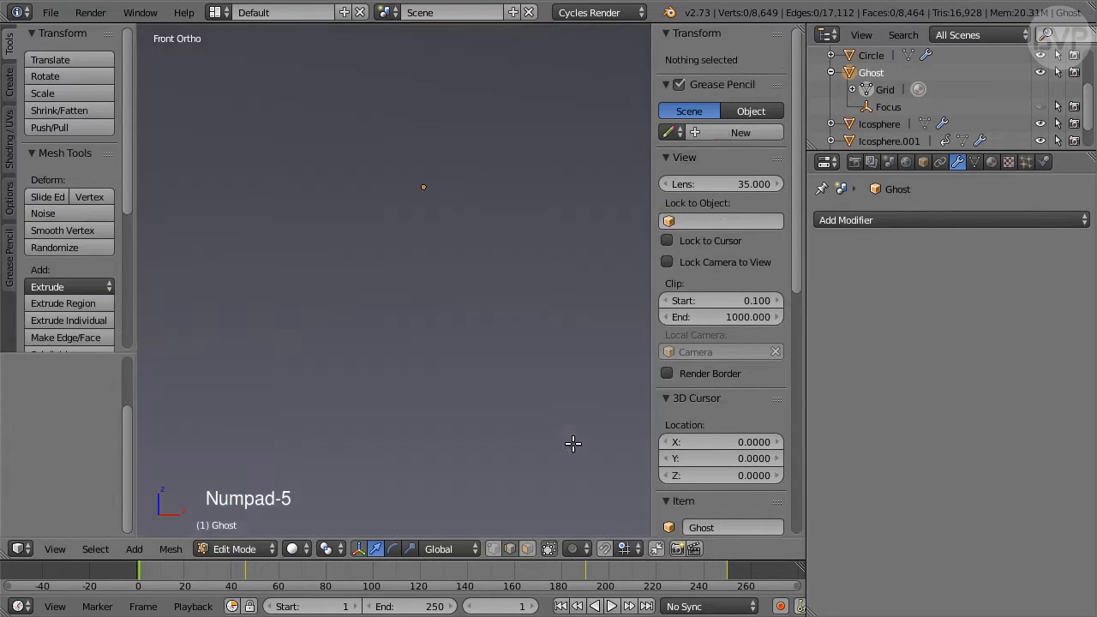
{"action": "key", "text": "z"}
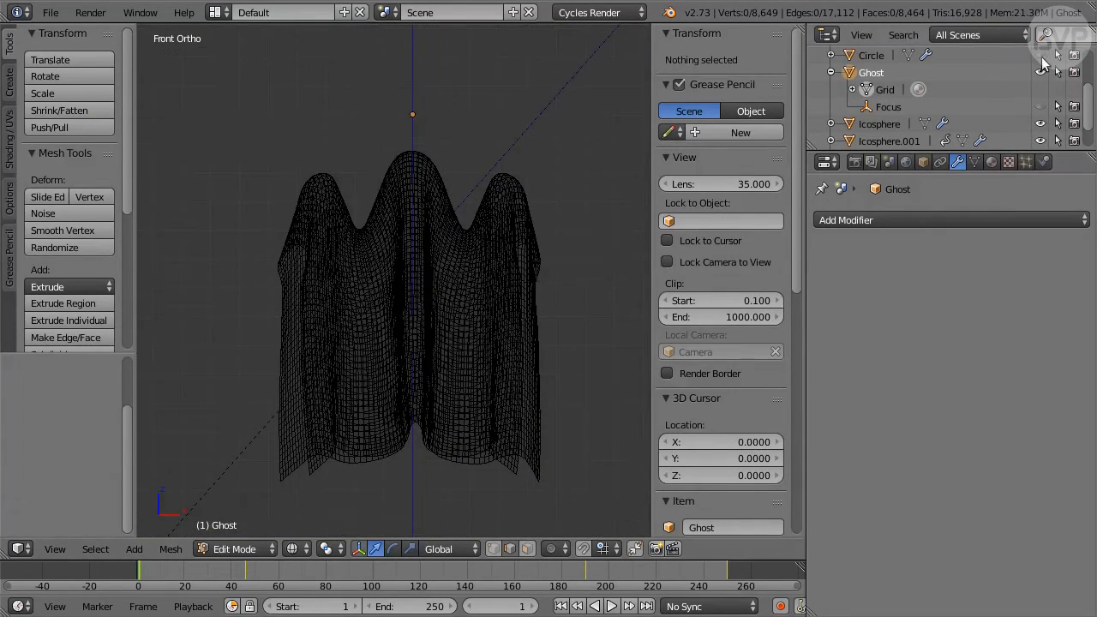
{"action": "key", "text": "z"}
{"action": "scroll", "coordinate": [570, 263], "scroll_direction": "up", "scroll_amount": 4}
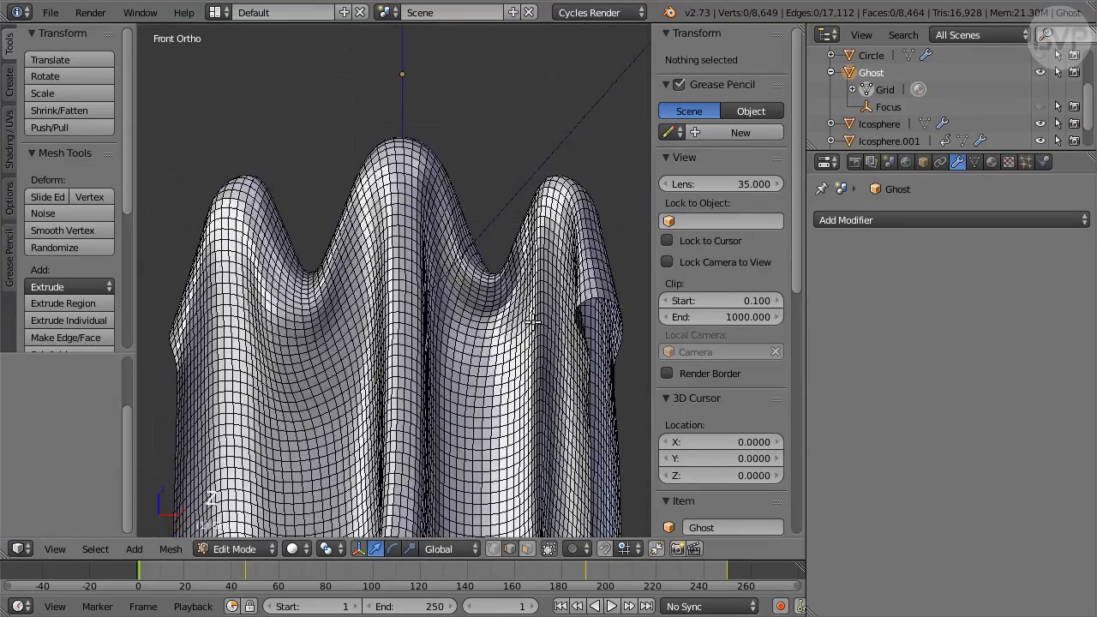
{"action": "left_click", "coordinate": [526, 548]}
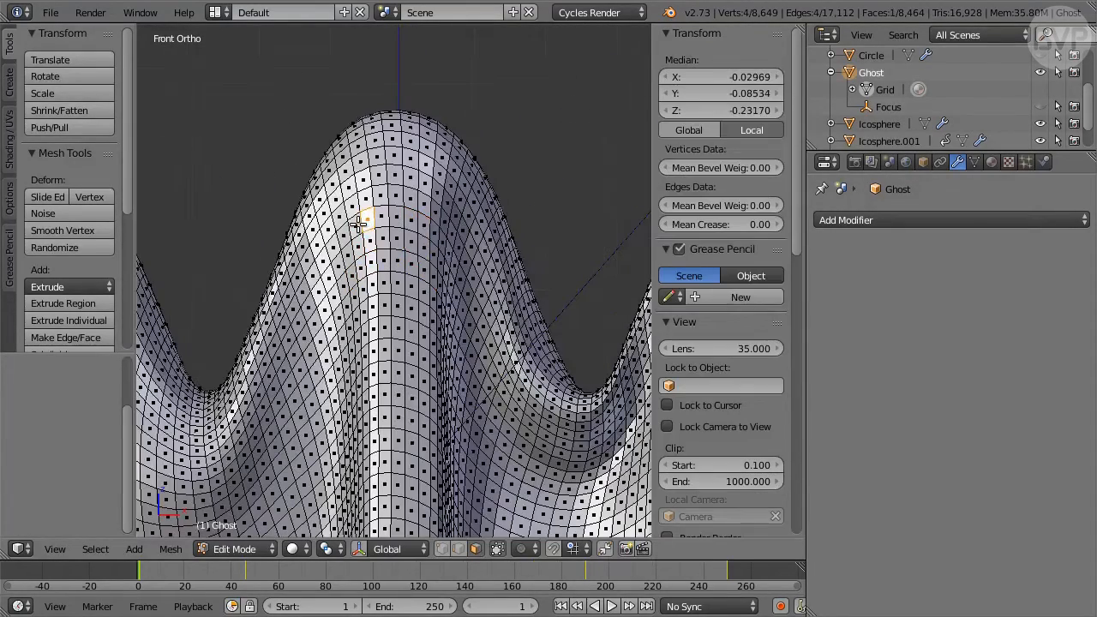
Select five faces for each eye and a two-row band of 16 faces for the mouth on the ghost's middle peak, and delete those faces
{"action": "right_click", "coordinate": [355, 226], "text": "shift"}
{"action": "right_click", "coordinate": [370, 241], "text": "shift"}
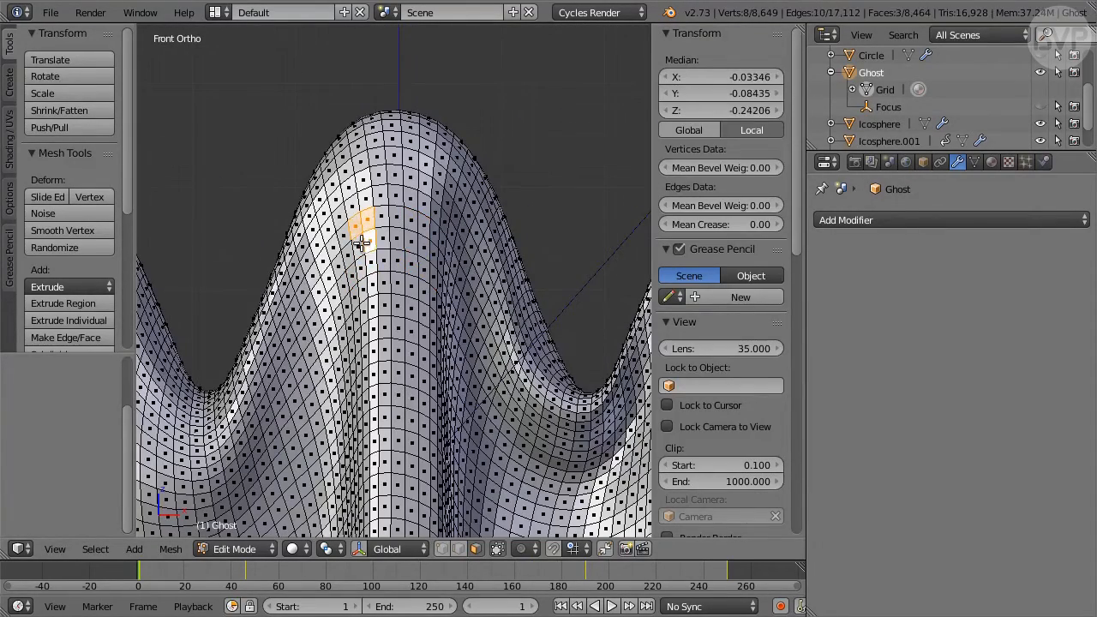
{"action": "right_click", "coordinate": [358, 247], "text": "shift"}
{"action": "right_click", "coordinate": [348, 256], "text": "shift"}
{"action": "right_click", "coordinate": [412, 219], "text": "shift"}
{"action": "right_click", "coordinate": [423, 224], "text": "shift"}
{"action": "right_click", "coordinate": [410, 241], "text": "shift"}
{"action": "right_click", "coordinate": [422, 247], "text": "shift"}
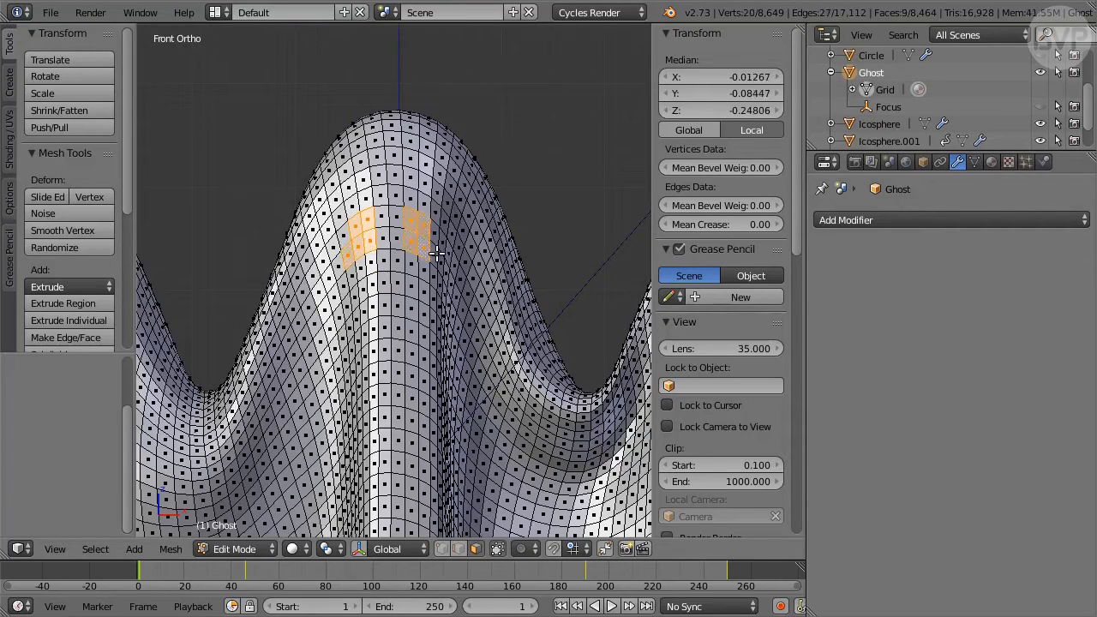
{"action": "right_click", "coordinate": [434, 255], "text": "shift"}
{"action": "right_click", "coordinate": [355, 318], "text": "shift"}
{"action": "right_click", "coordinate": [364, 311], "text": "shift"}
{"action": "right_click", "coordinate": [372, 307], "text": "shift"}
{"action": "right_click", "coordinate": [384, 305], "text": "shift"}
{"action": "right_click", "coordinate": [398, 306], "text": "shift"}
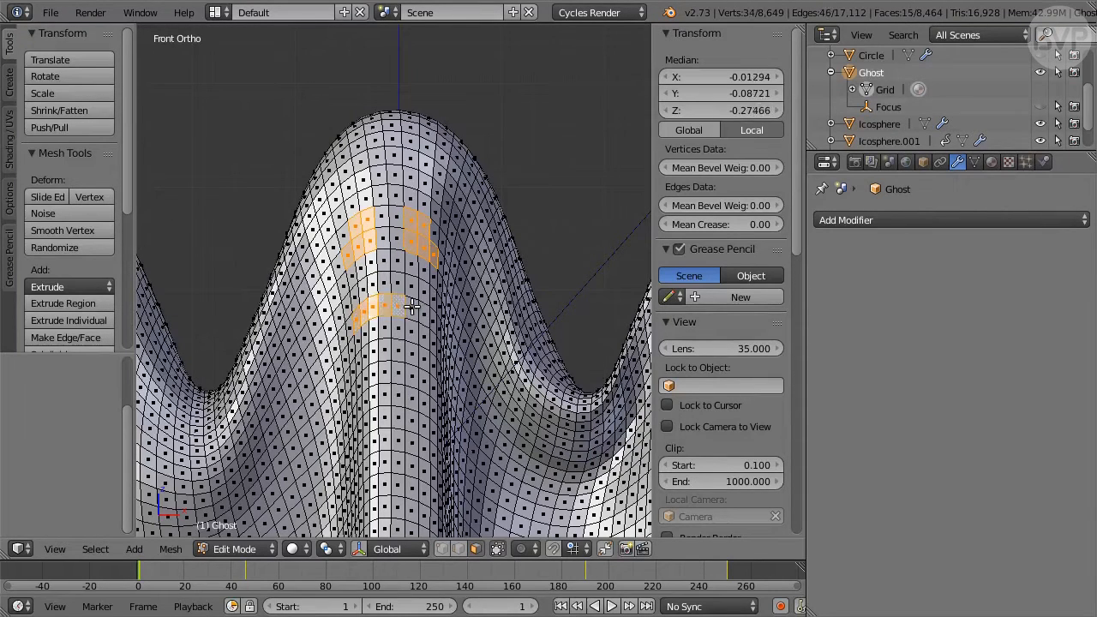
{"action": "right_click", "coordinate": [411, 308], "text": "shift"}
{"action": "right_click", "coordinate": [424, 314], "text": "shift"}
{"action": "right_click", "coordinate": [432, 323], "text": "shift"}
{"action": "right_click", "coordinate": [424, 335], "text": "shift"}
{"action": "right_click", "coordinate": [411, 331], "text": "shift"}
{"action": "right_click", "coordinate": [398, 329], "text": "shift"}
{"action": "right_click", "coordinate": [384, 327], "text": "shift"}
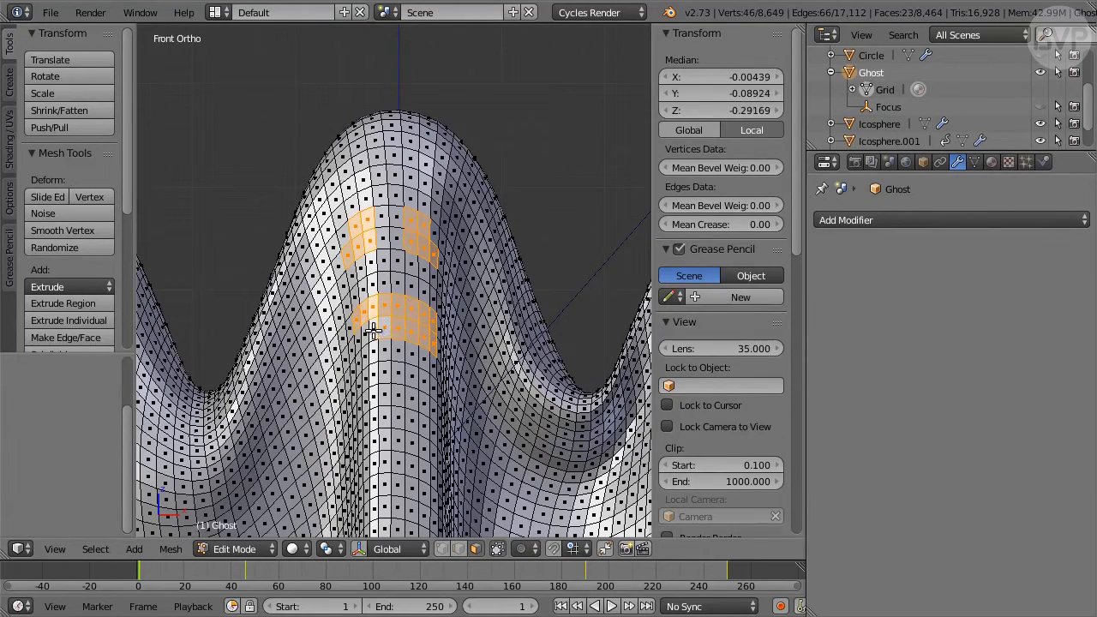
{"action": "right_click", "coordinate": [374, 330], "text": "shift"}
{"action": "right_click", "coordinate": [365, 334], "text": "shift"}
{"action": "right_click", "coordinate": [358, 342], "text": "shift"}
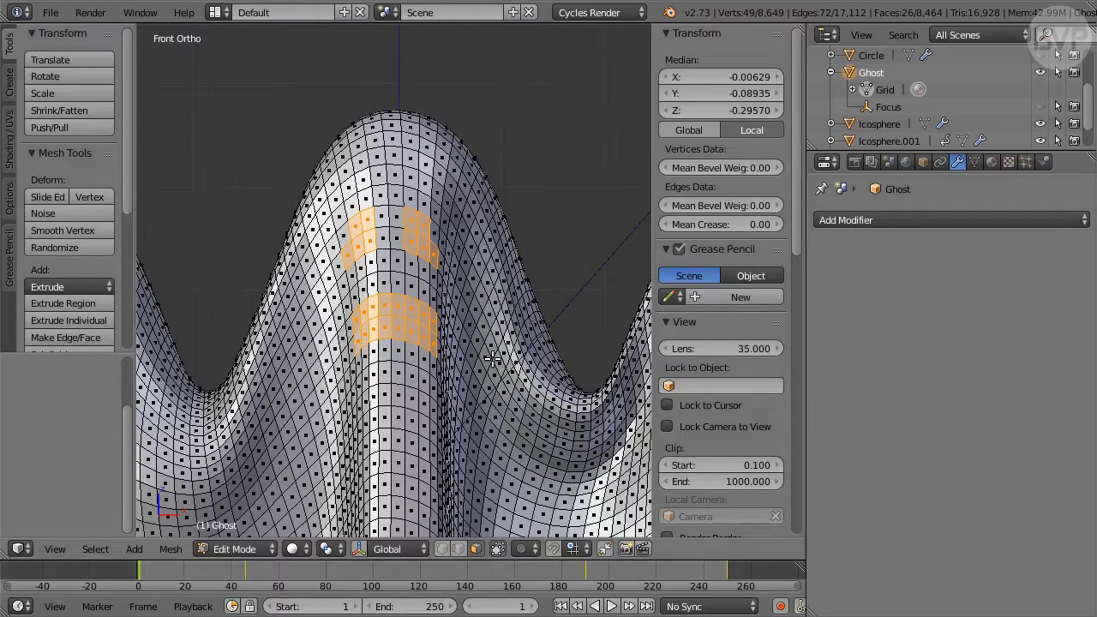
{"action": "key", "text": "x"}
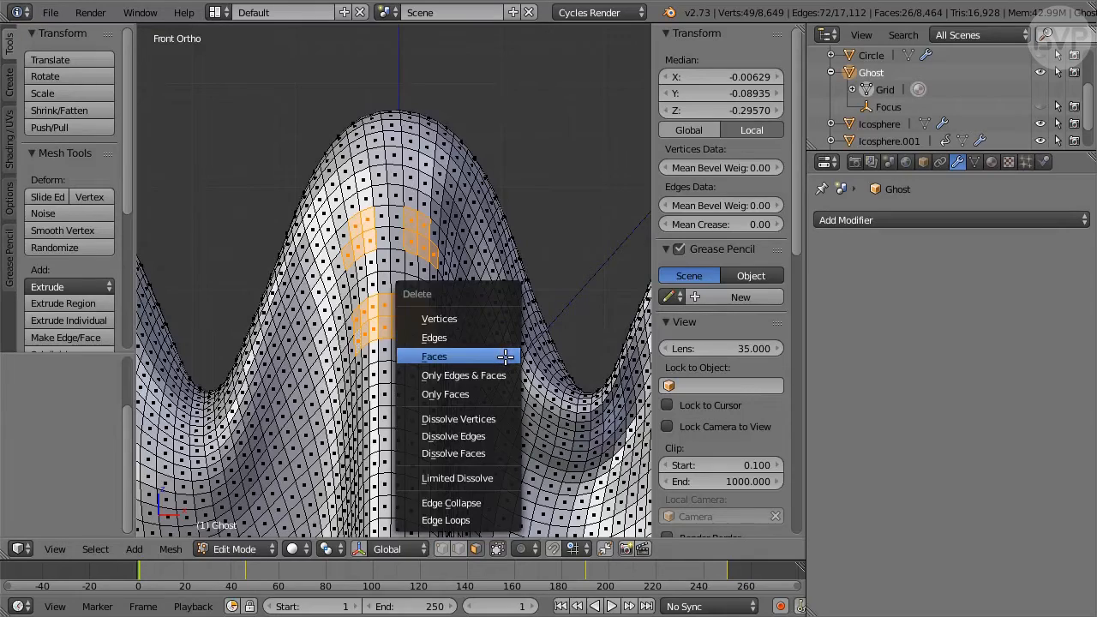
{"action": "left_click", "coordinate": [506, 356]}
Add a Subdivision Surface modifier to the ghost with 2 view subdivisions
{"action": "scroll", "coordinate": [505, 357], "scroll_direction": "up", "scroll_amount": 4}
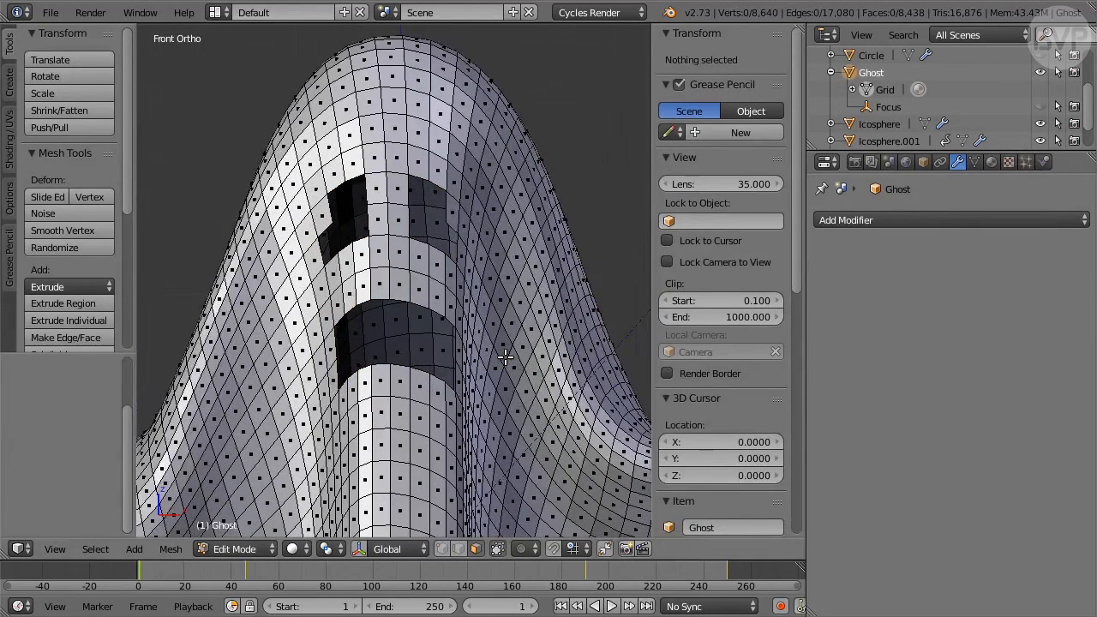
{"action": "scroll", "coordinate": [505, 356], "scroll_direction": "up", "scroll_amount": 2}
{"action": "key", "text": "ctrl+2"}
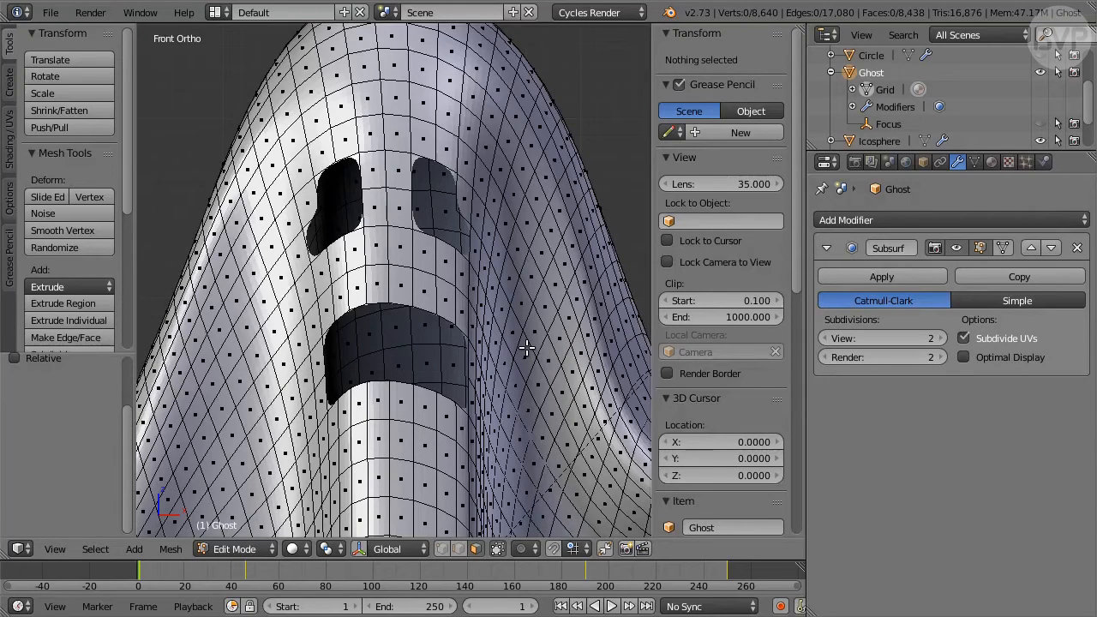
Switch to vertex selection and set the pivot point to the 3D cursor
{"action": "left_click", "coordinate": [444, 551]}
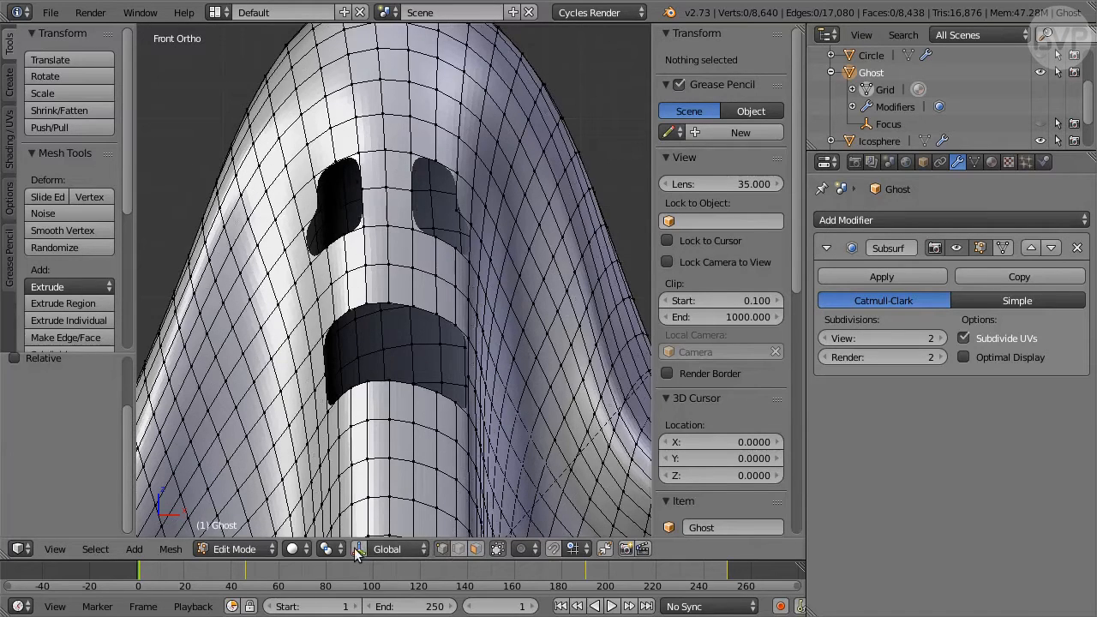
{"action": "left_click", "coordinate": [330, 549]}
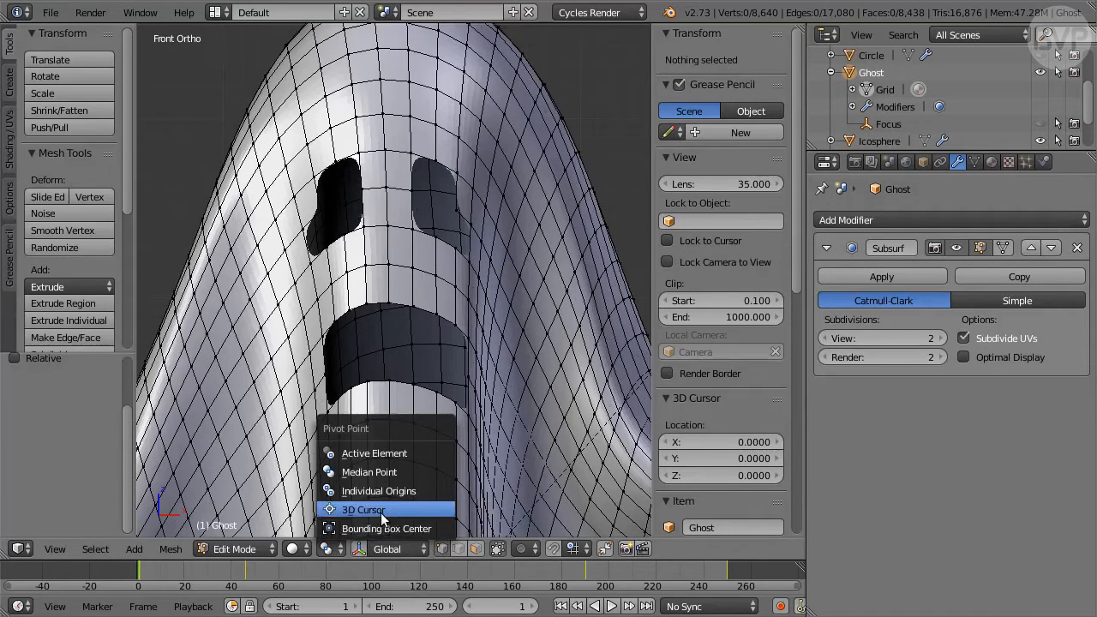
{"action": "left_click", "coordinate": [420, 511]}
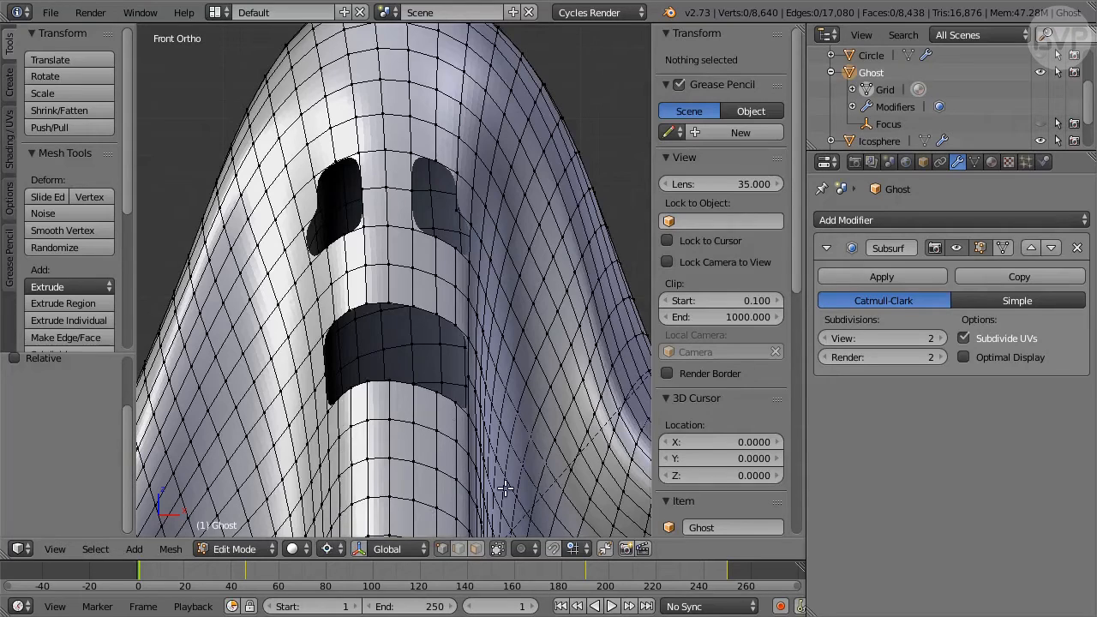
Snap the 3D cursor to the vertex outside the left eye hole and scale the eye's outer edge vertex toward it to about 0.739
{"action": "right_click", "coordinate": [294, 191]}
{"action": "key", "text": "shift+s"}
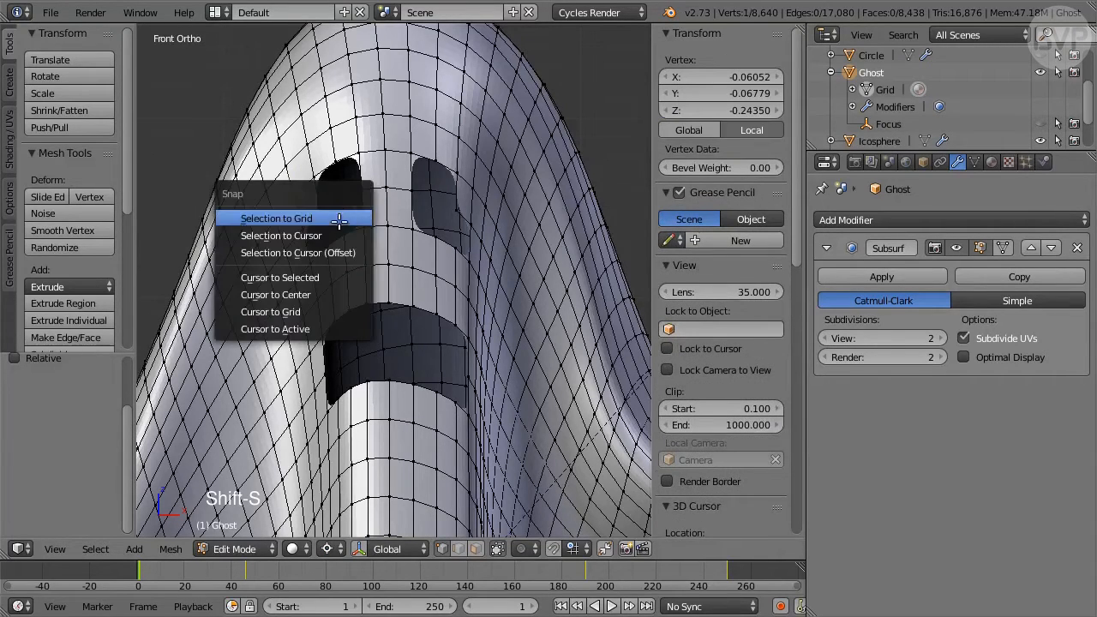
{"action": "left_click", "coordinate": [343, 278]}
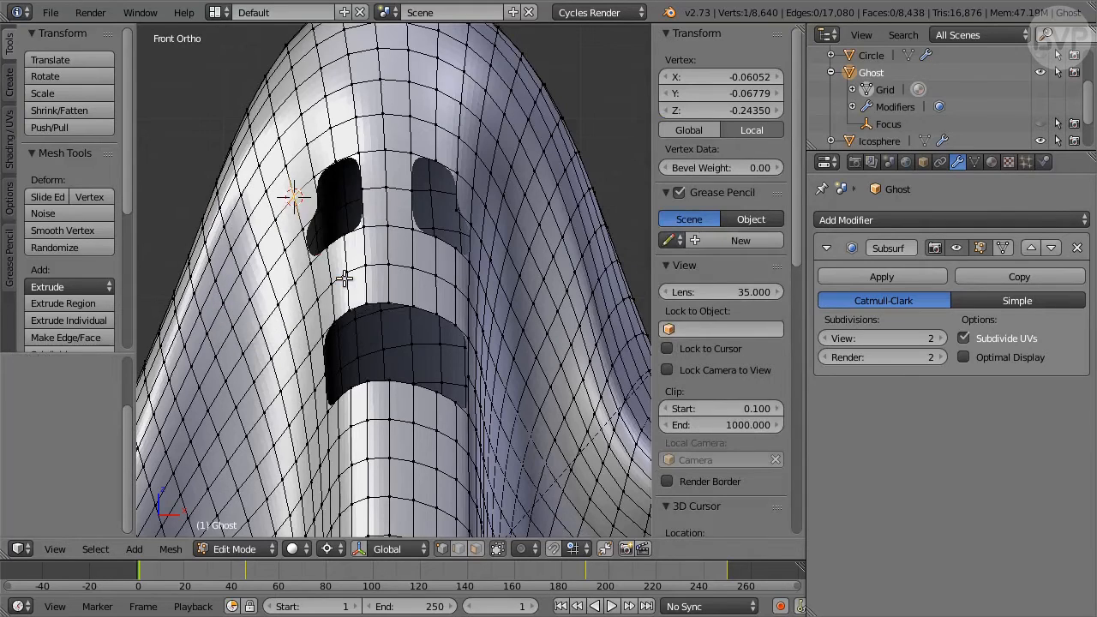
{"action": "right_click", "coordinate": [320, 211]}
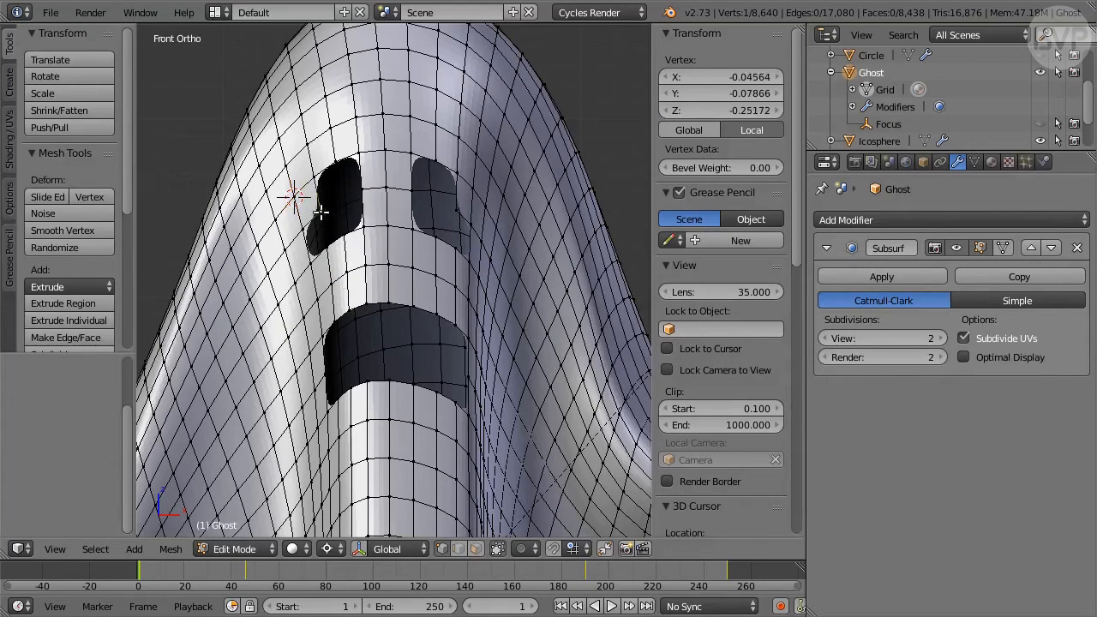
{"action": "key", "text": "s"}
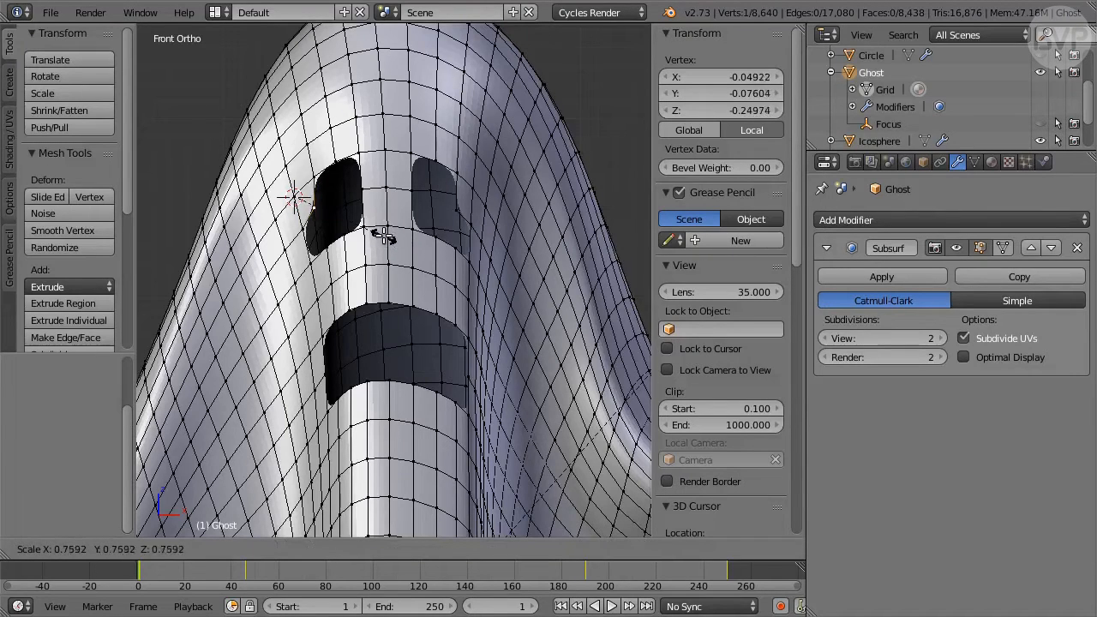
{"action": "left_click", "coordinate": [381, 237]}
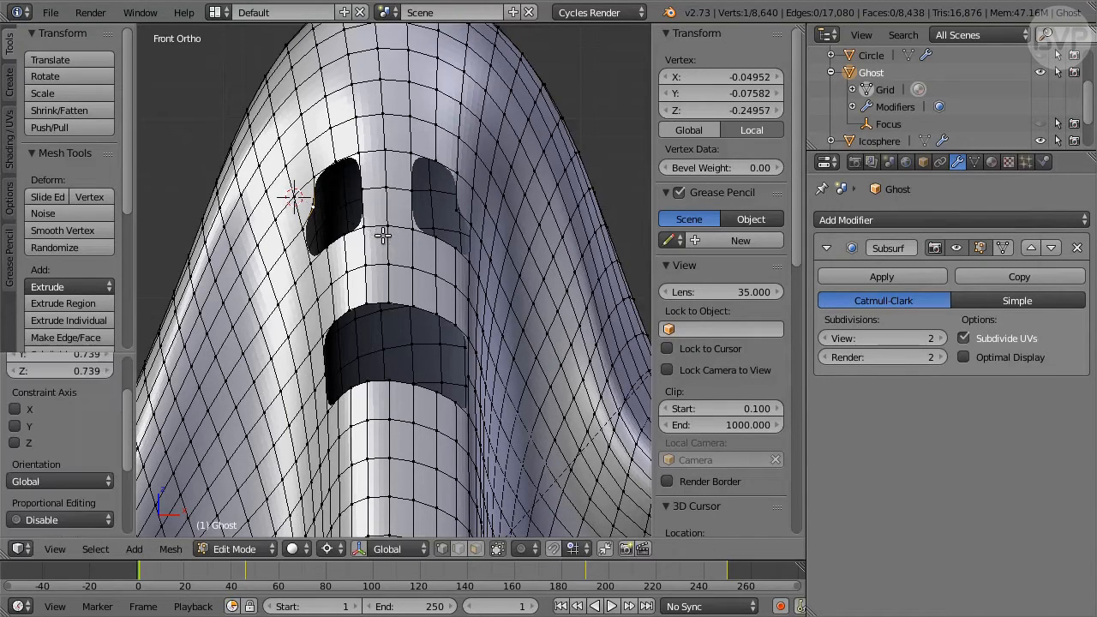
Snap the 3D cursor to the vertex outside the right eye hole and scale the eye's outer edge vertex toward it to about 0.561
{"action": "right_click", "coordinate": [478, 184]}
{"action": "key", "text": "shift+s"}
{"action": "left_click", "coordinate": [512, 191]}
{"action": "right_click", "coordinate": [466, 204]}
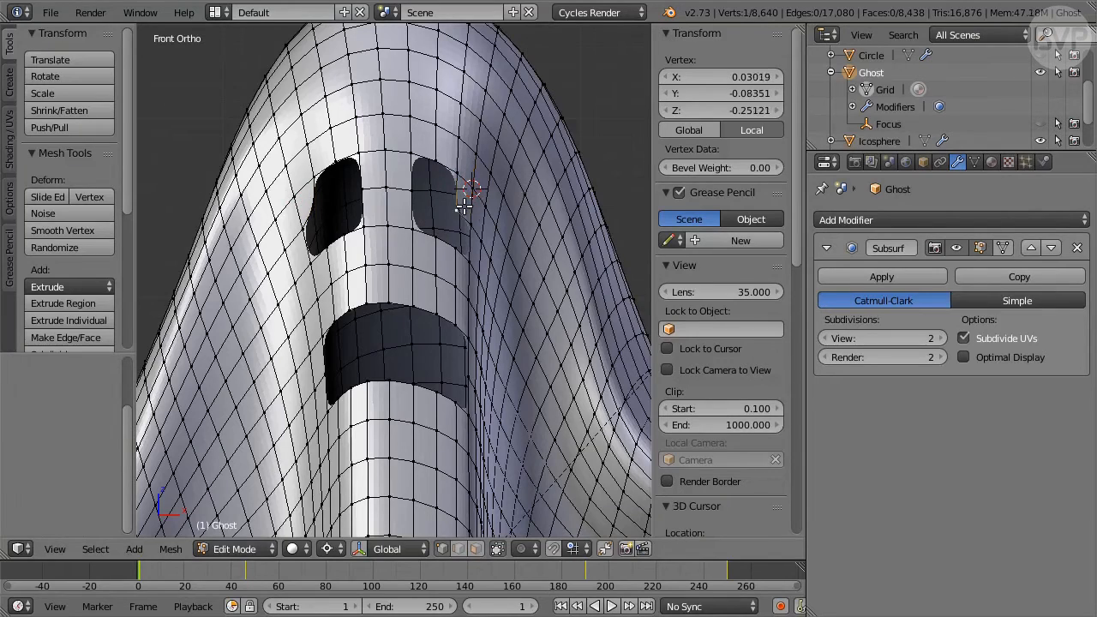
{"action": "key", "text": "s"}
{"action": "left_click", "coordinate": [502, 241]}
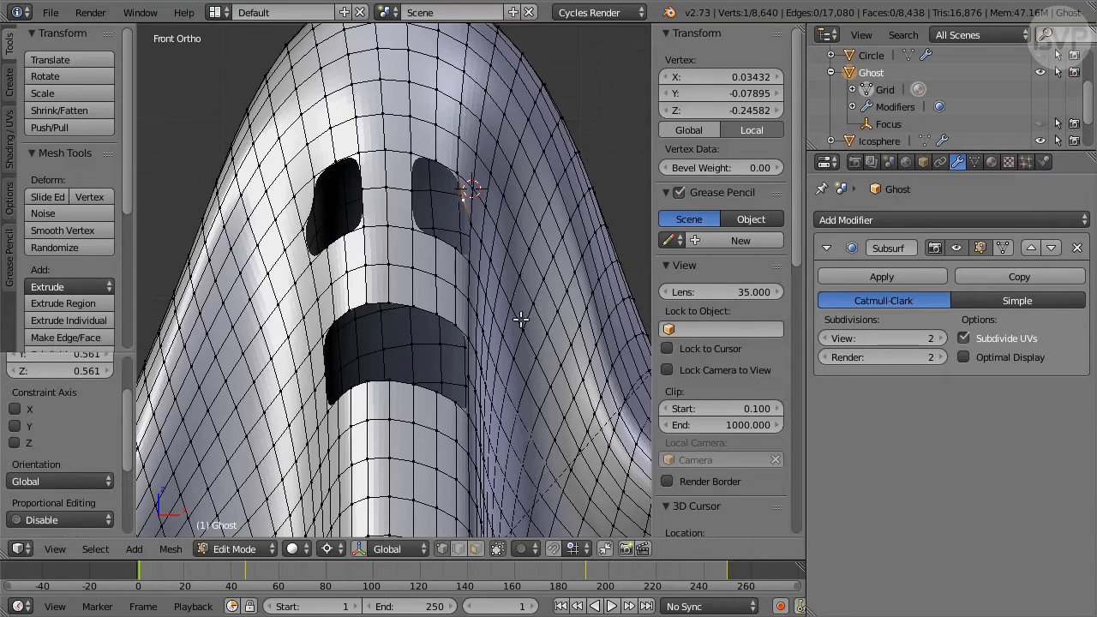
Snap the 3D cursor to the midpoint of the two central vertices on the mouth hole's lower edge
{"action": "right_click", "coordinate": [389, 389]}
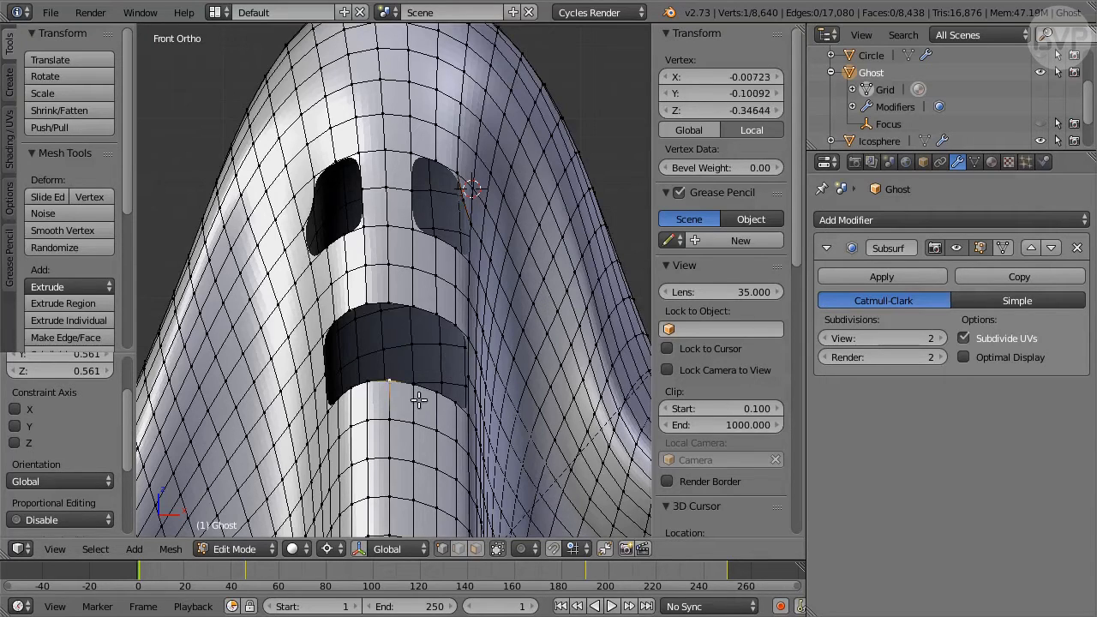
{"action": "right_click", "coordinate": [414, 389], "text": "shift"}
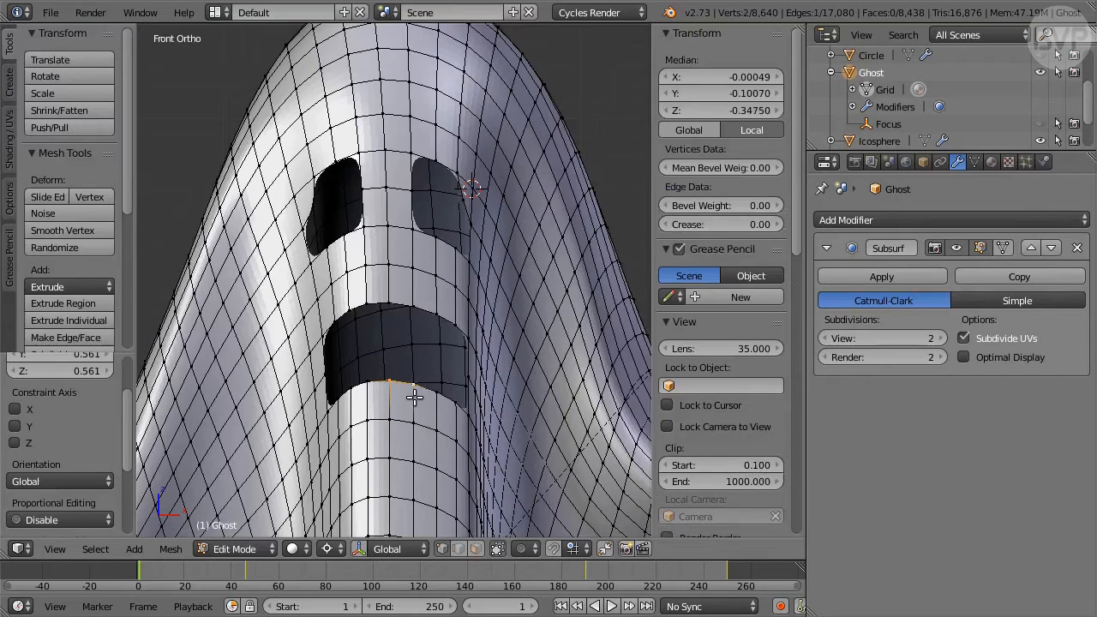
{"action": "key", "text": "shift+s"}
{"action": "left_click", "coordinate": [523, 377]}
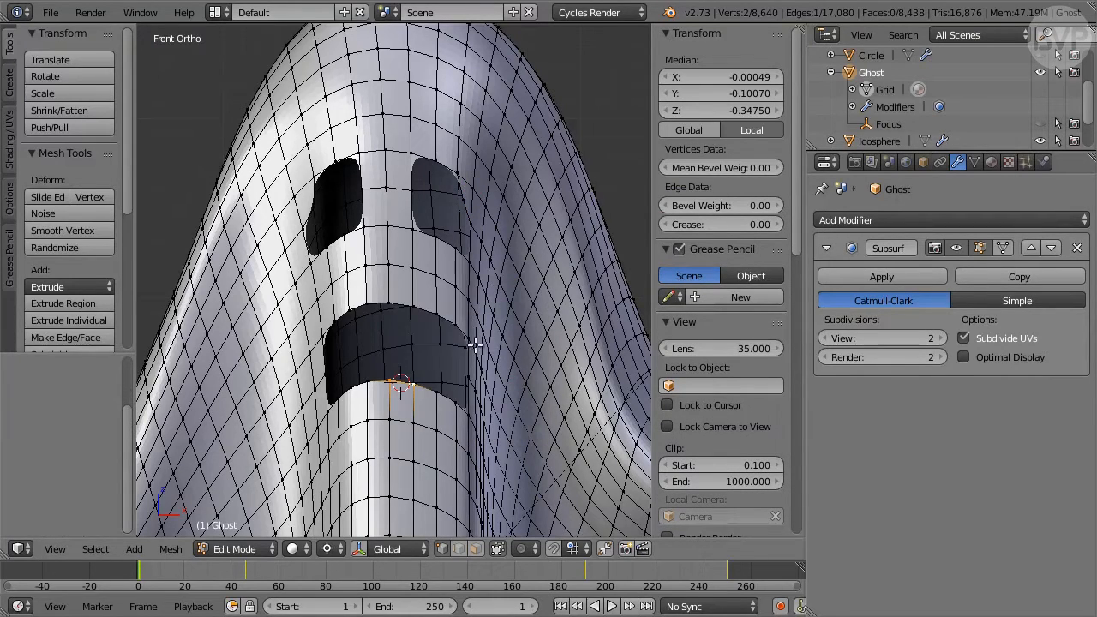
Select the nine vertices along the mouth hole's upper edge and scale them toward the 3D cursor to about 0.893
{"action": "right_click", "coordinate": [319, 331]}
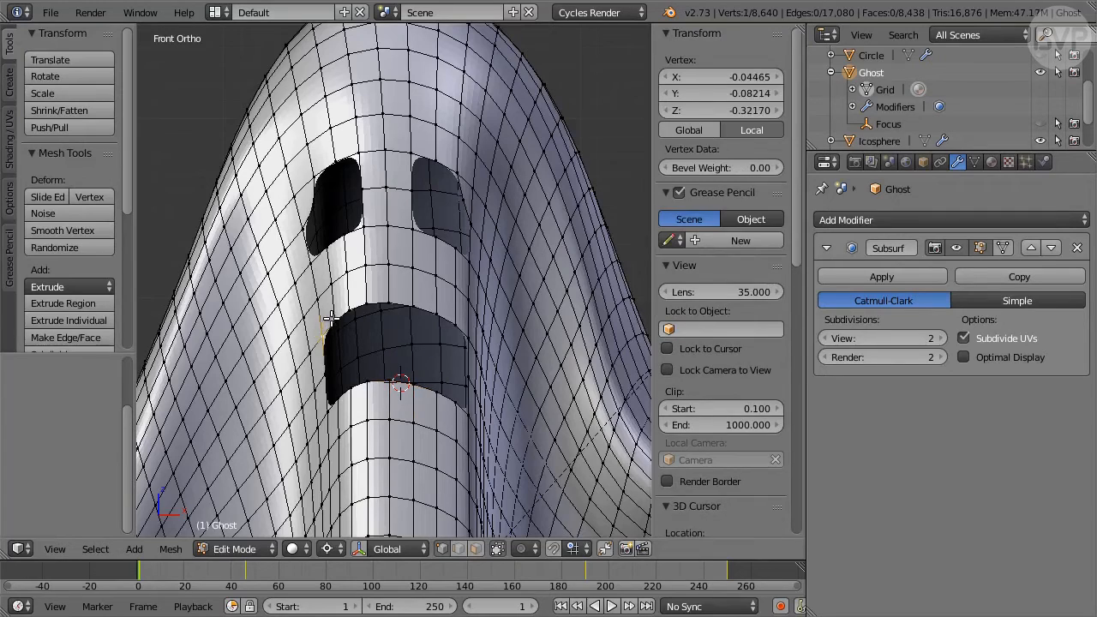
{"action": "right_click", "coordinate": [389, 303], "text": "ctrl"}
{"action": "right_click", "coordinate": [424, 302], "text": "ctrl"}
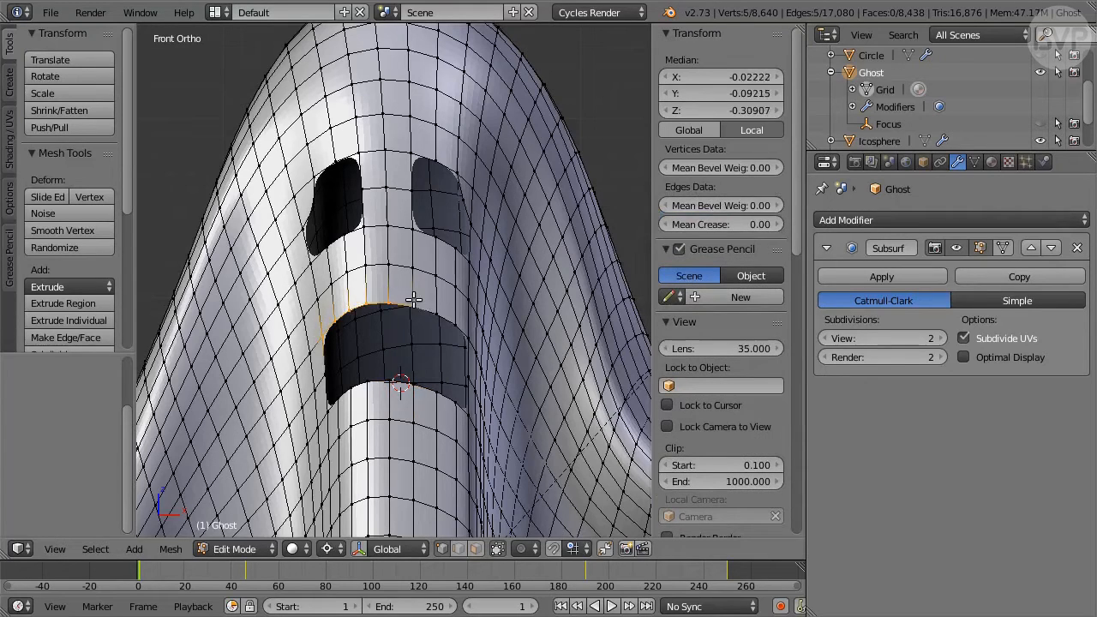
{"action": "right_click", "coordinate": [446, 310], "text": "ctrl"}
{"action": "right_click", "coordinate": [461, 321], "text": "ctrl"}
{"action": "right_click", "coordinate": [471, 331], "text": "ctrl"}
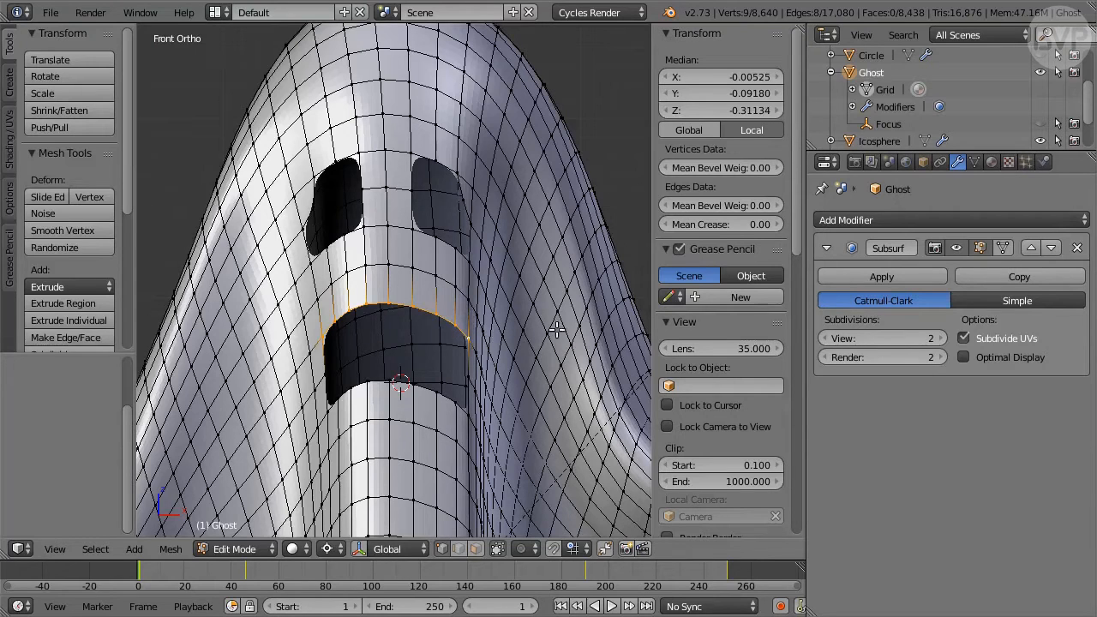
{"action": "key", "text": "s"}
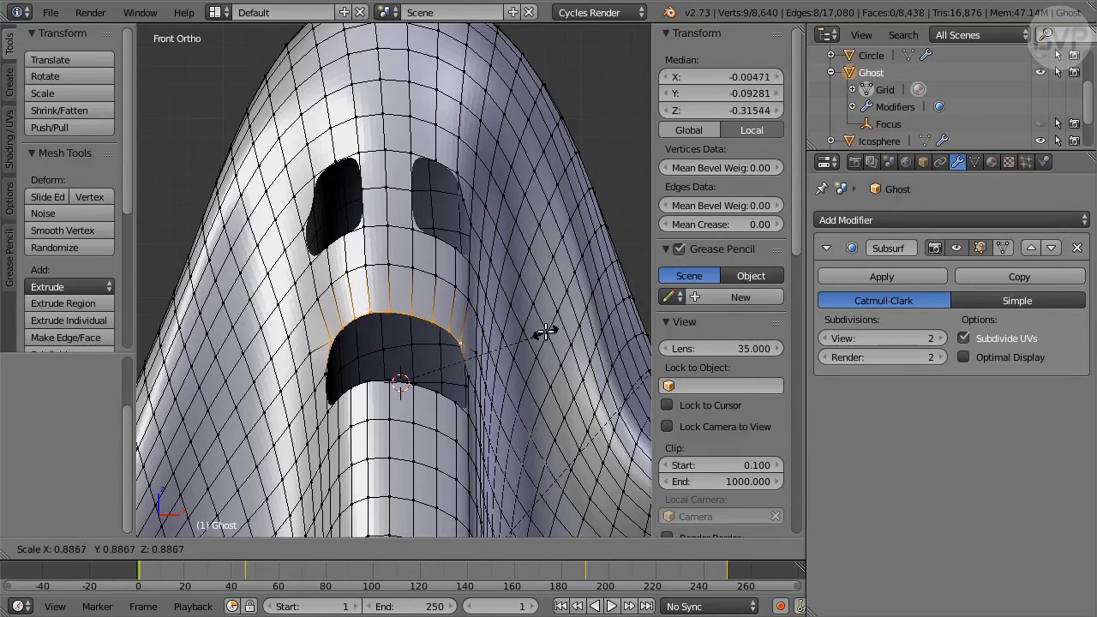
{"action": "left_click", "coordinate": [545, 331]}
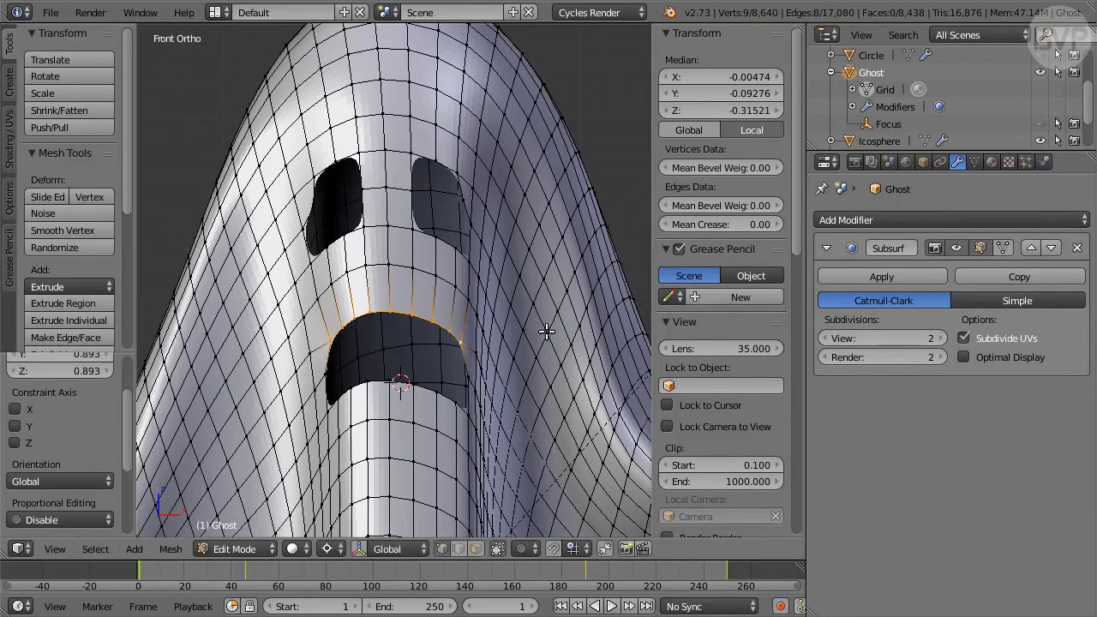
Scale the vertex on the right side of the mouth hole toward the 3D cursor to about 0.987
{"action": "right_click", "coordinate": [319, 373]}
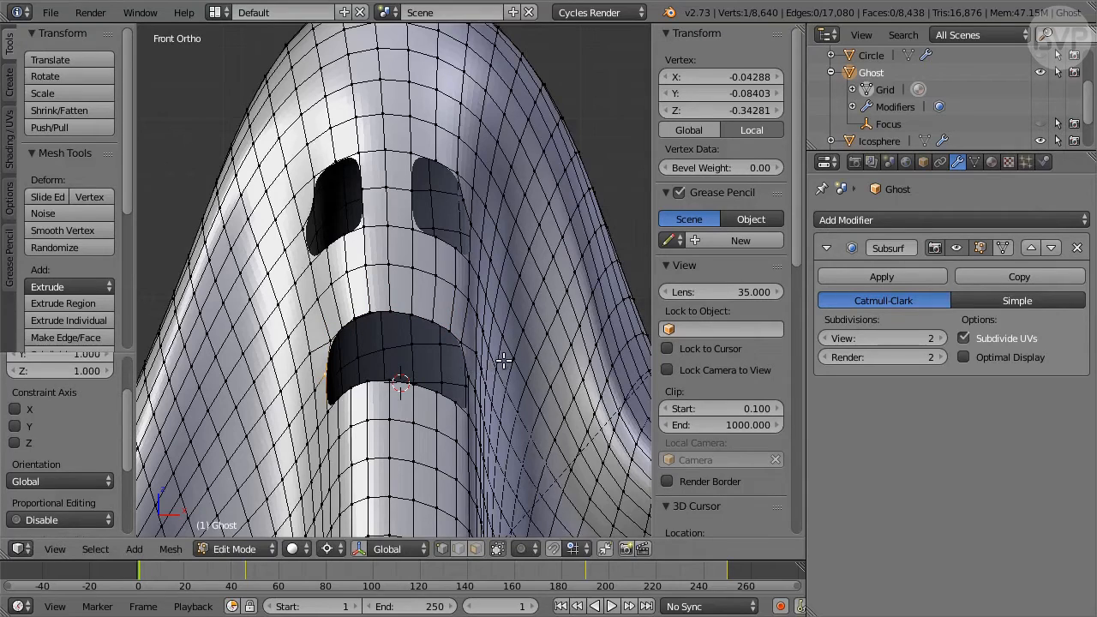
{"action": "right_click", "coordinate": [467, 375]}
{"action": "key", "text": "s"}
{"action": "left_click", "coordinate": [530, 367]}
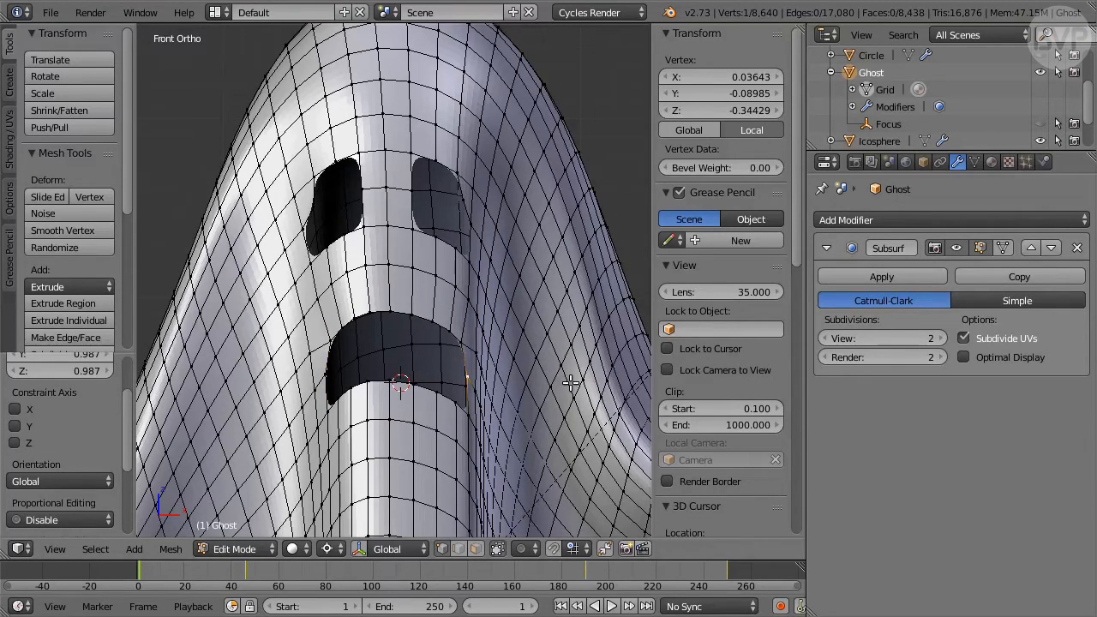
Reset the 3D cursor to the scene centre and set the pivot point to Median Point
{"action": "key", "text": "shift+s"}
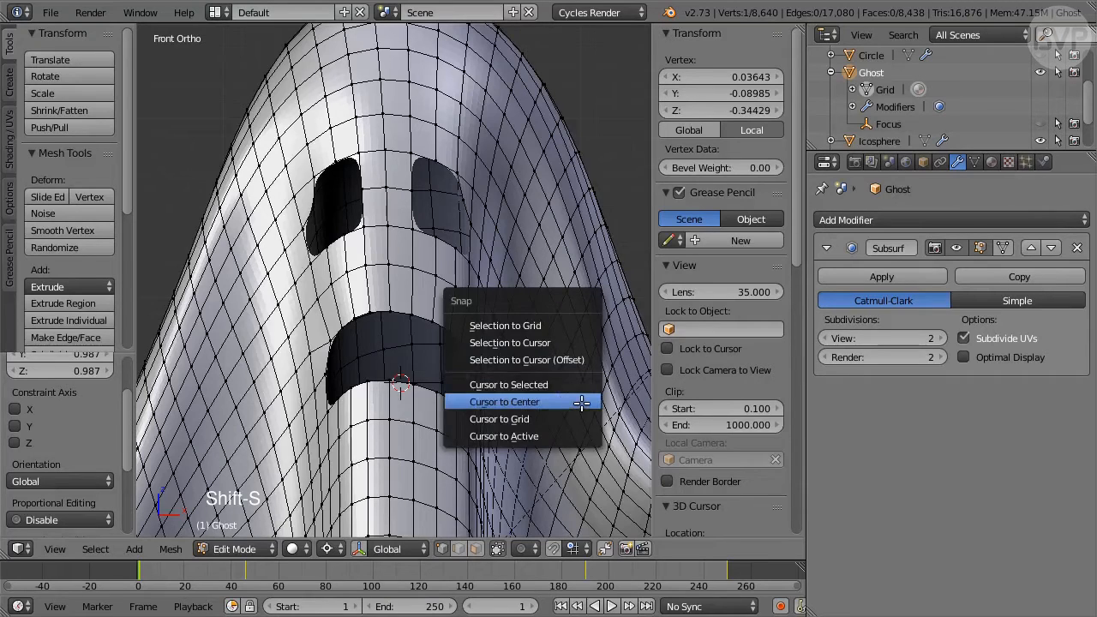
{"action": "left_click", "coordinate": [581, 403]}
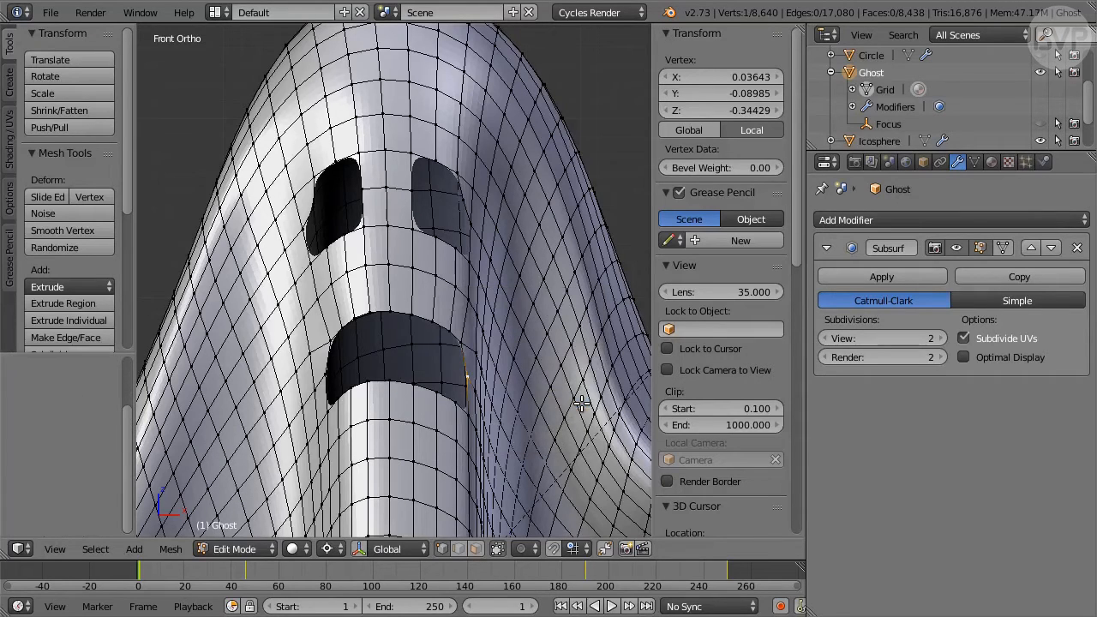
{"action": "left_click", "coordinate": [332, 550]}
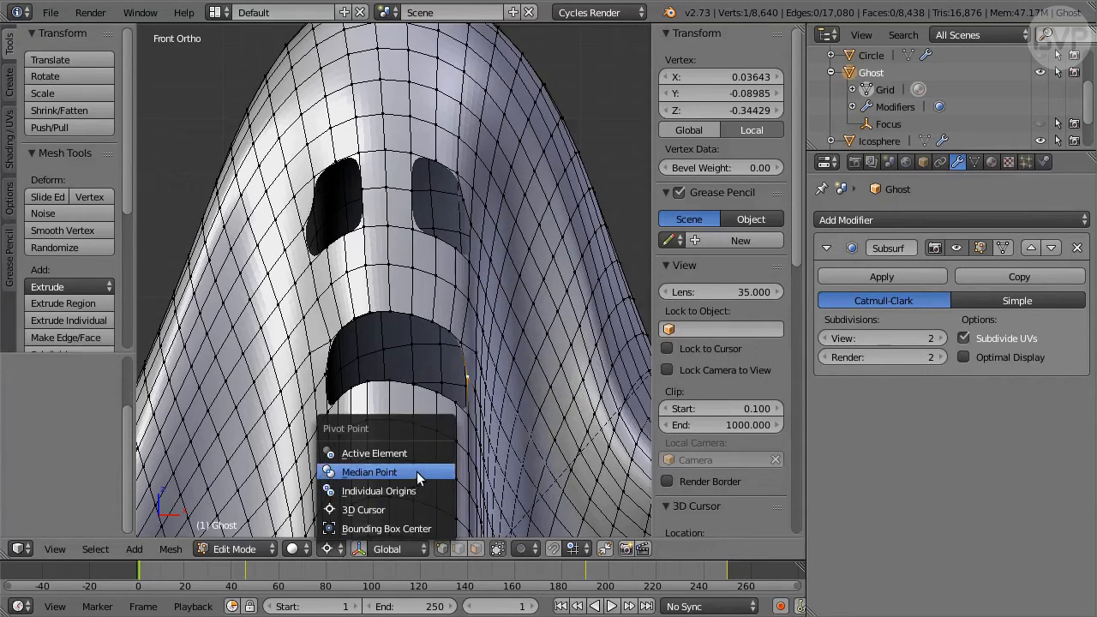
{"action": "left_click", "coordinate": [442, 472]}
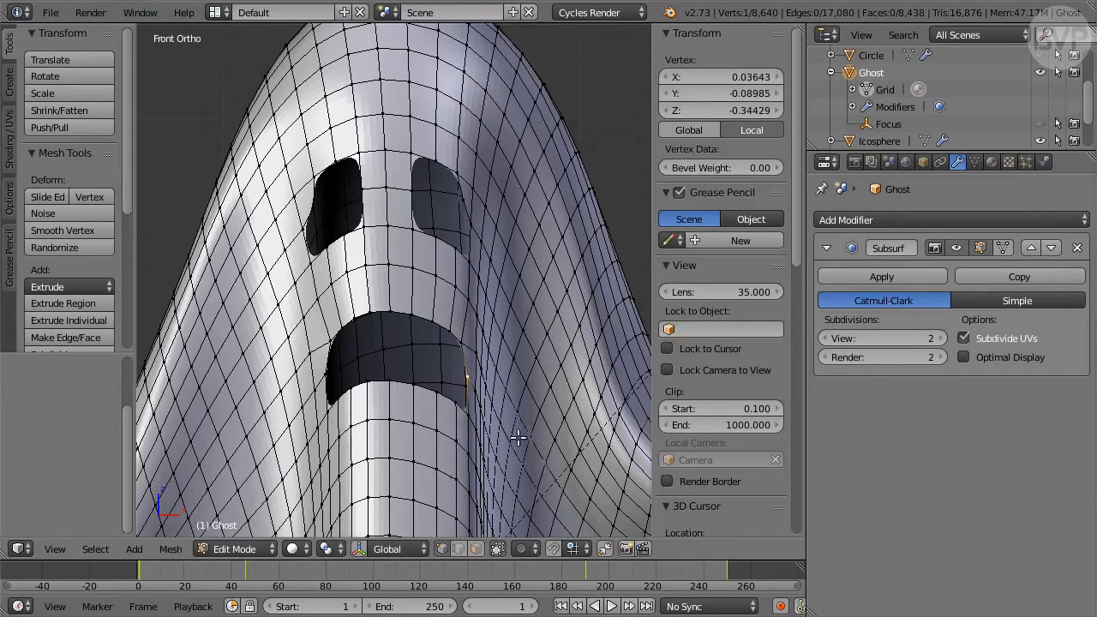
Replace the selection with the vertices at the tips of the ghost's head and both raised arms, including those hidden behind the surface
{"action": "key", "text": "a"}
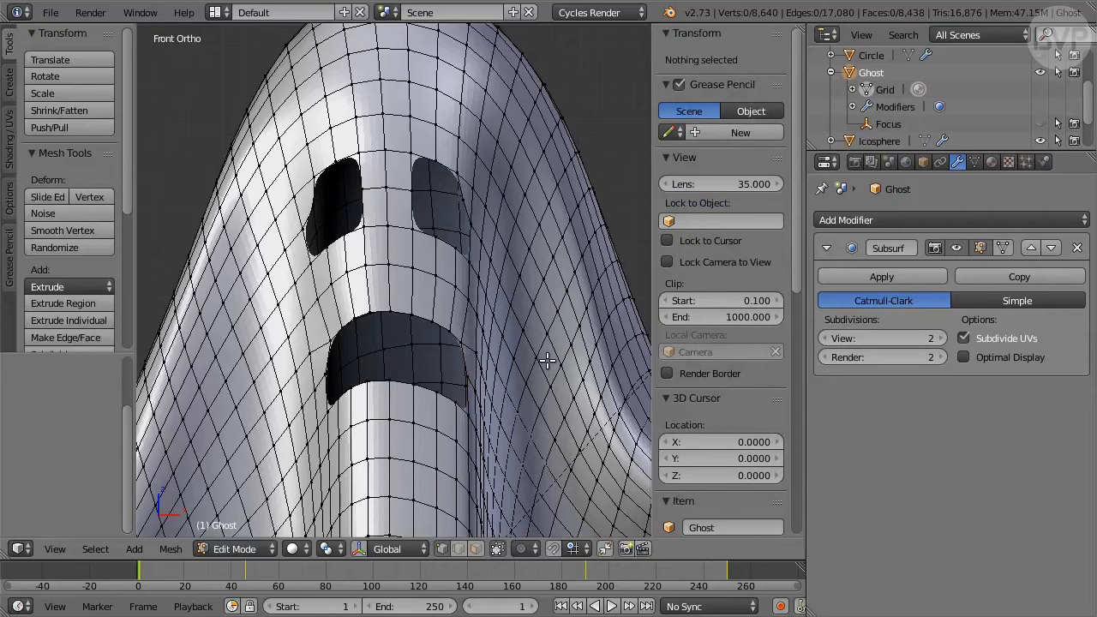
{"action": "key", "text": "z"}
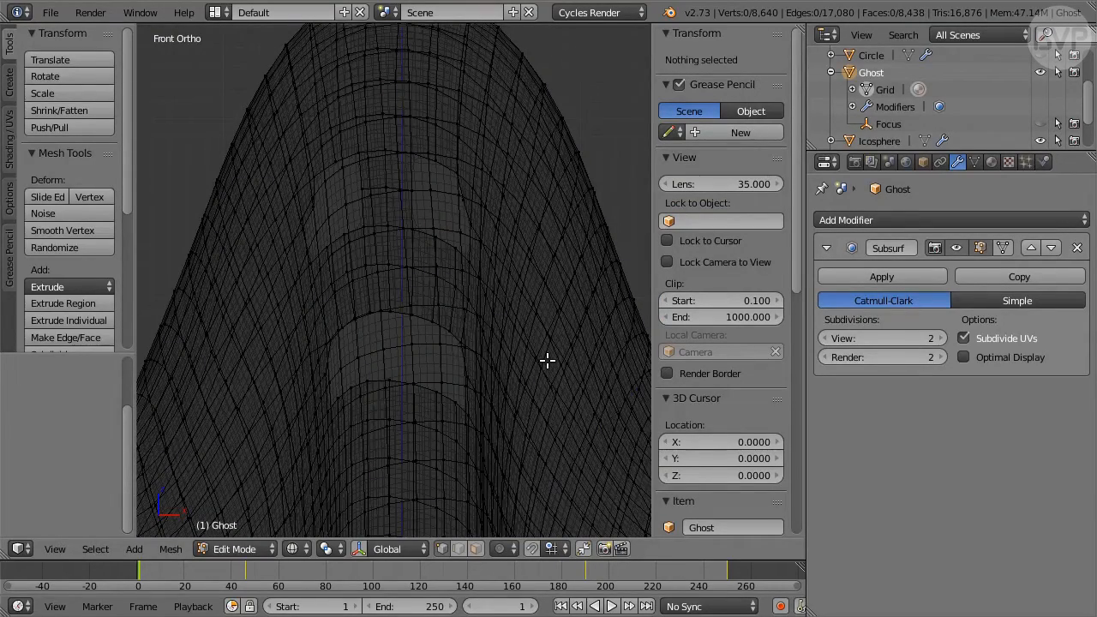
{"action": "key", "text": "ctrl+Up"}
{"action": "scroll", "coordinate": [547, 360], "scroll_direction": "down", "scroll_amount": 5}
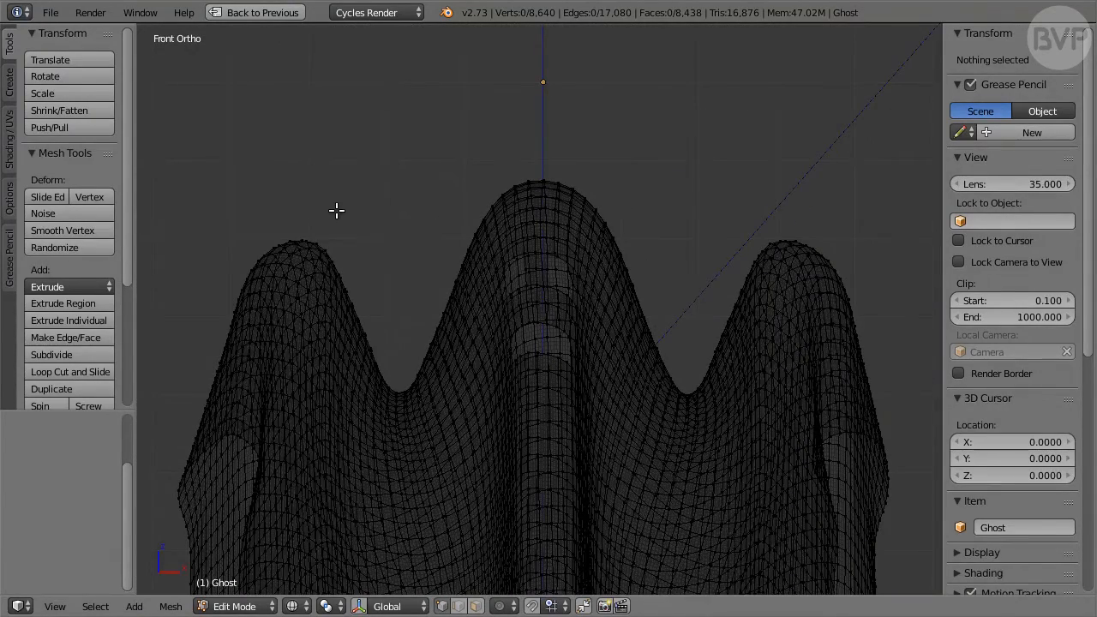
{"action": "key", "text": "b"}
{"action": "left_click_drag", "start_coordinate": [249, 218], "coordinate": [351, 253]}
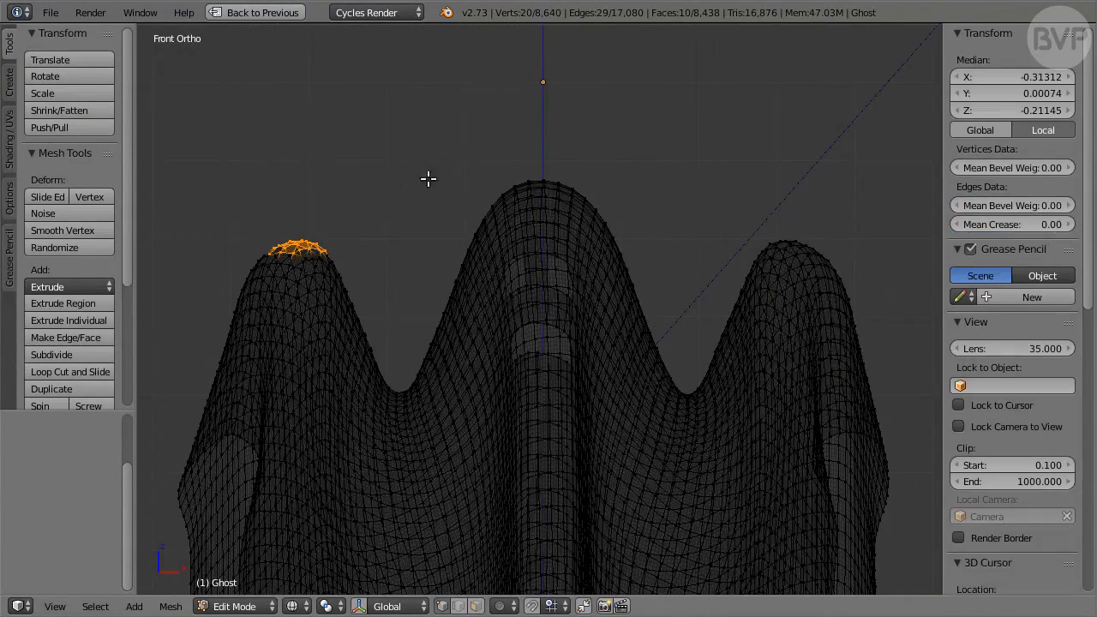
{"action": "key", "text": "b"}
{"action": "left_click_drag", "start_coordinate": [483, 157], "coordinate": [600, 198]}
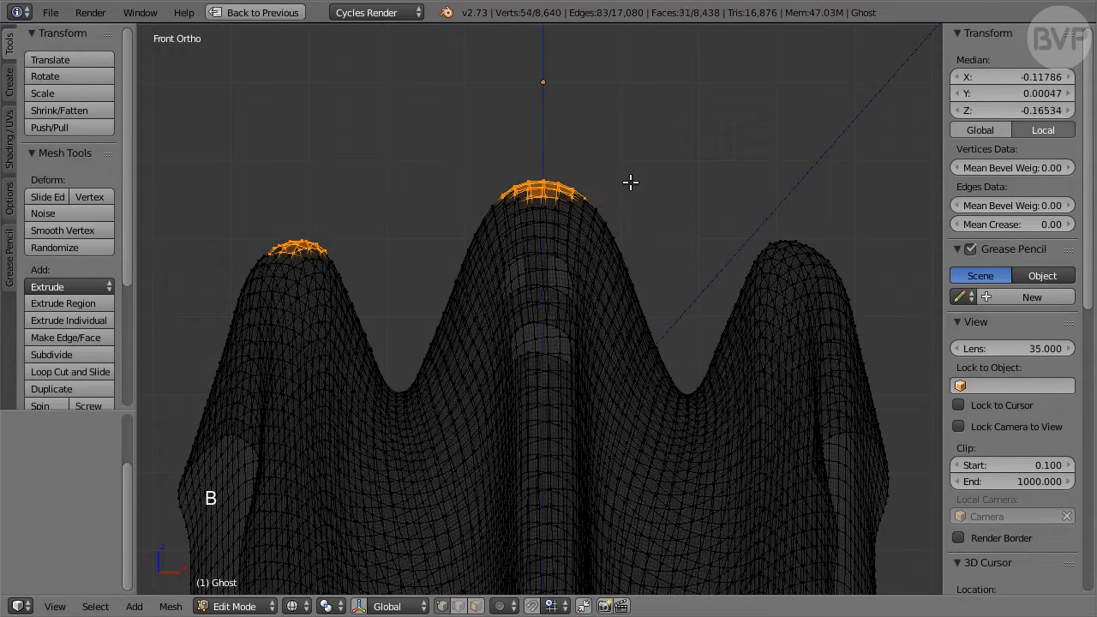
{"action": "key", "text": "b"}
{"action": "left_click_drag", "start_coordinate": [745, 225], "coordinate": [848, 253]}
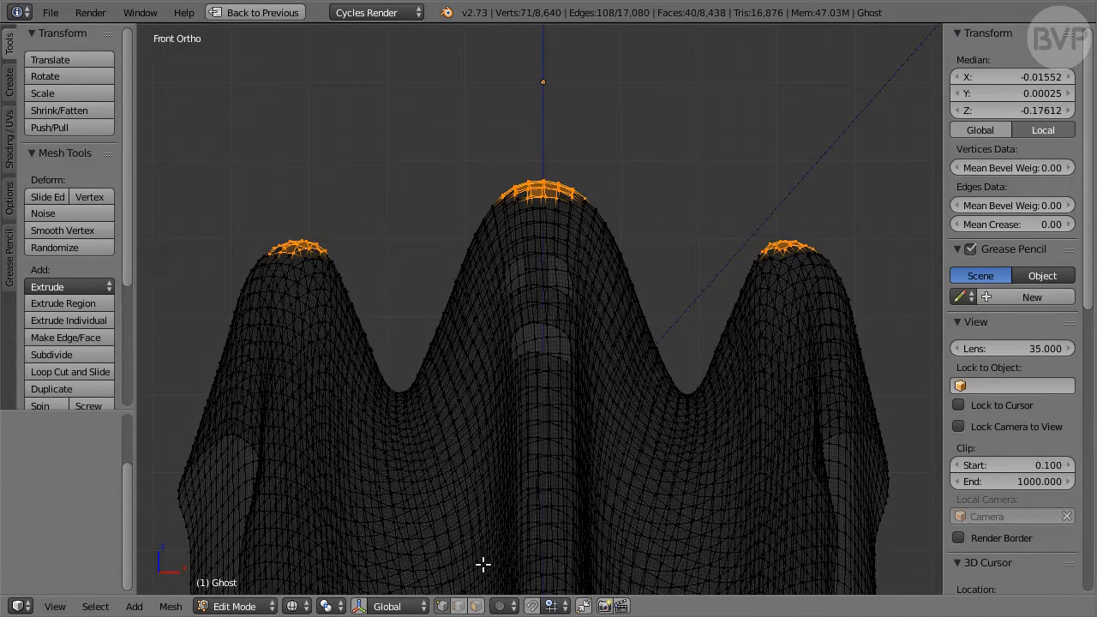
Switch to face selection and even out the selected patches on one arm tip and on top of the head
{"action": "left_click", "coordinate": [477, 606]}
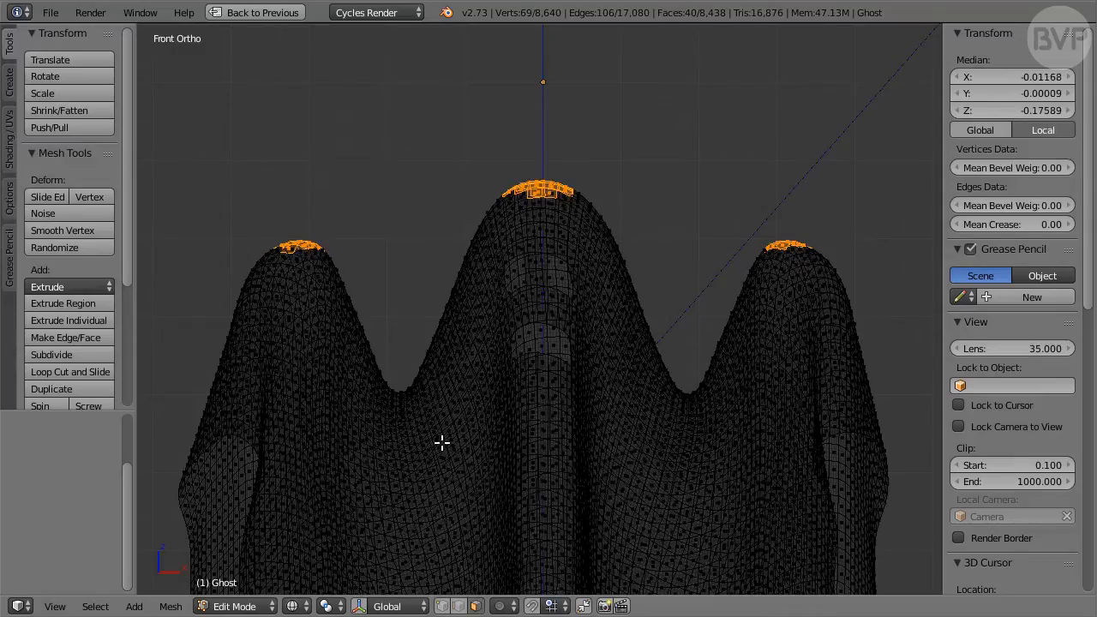
{"action": "key", "text": "z"}
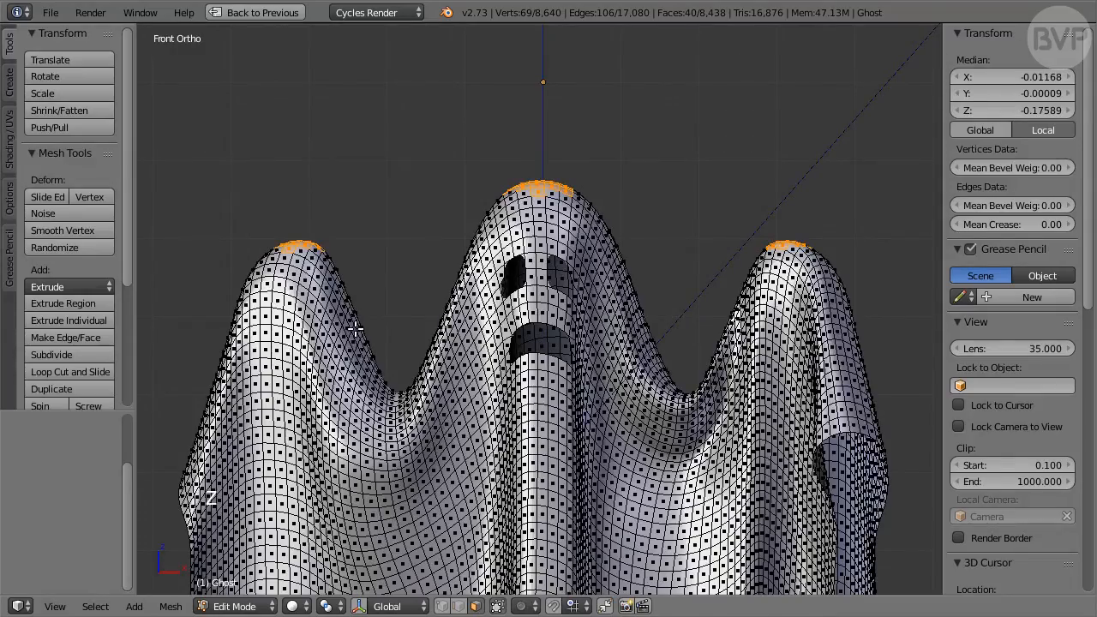
{"action": "middle_click_drag", "start_coordinate": [349, 300], "coordinate": [490, 395]}
{"action": "middle_click_drag", "start_coordinate": [420, 484], "coordinate": [414, 515]}
{"action": "right_click", "coordinate": [319, 516], "text": "shift"}
{"action": "right_click", "coordinate": [298, 512], "text": "shift"}
{"action": "right_click", "coordinate": [279, 519], "text": "shift"}
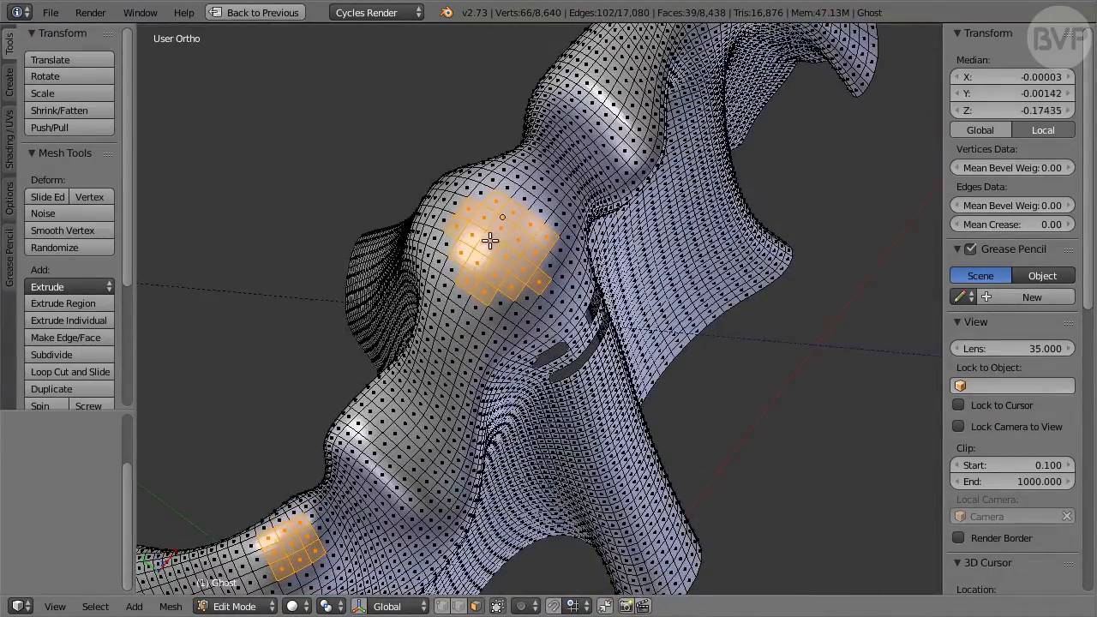
{"action": "right_click", "coordinate": [552, 265], "text": "shift"}
{"action": "right_click", "coordinate": [540, 210], "text": "shift"}
{"action": "right_click", "coordinate": [525, 200], "text": "shift"}
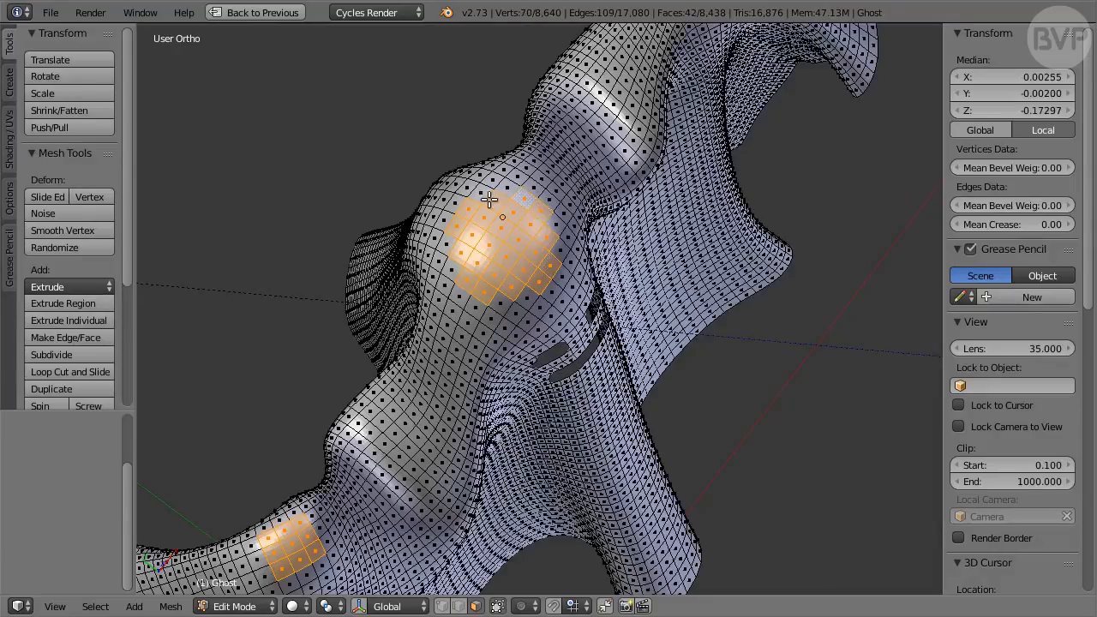
Adjust the selected arm-tip faces by toggling three faces on the far arm and three more from another angle
{"action": "middle_click_drag", "start_coordinate": [643, 232], "coordinate": [477, 447], "text": "shift"}
{"action": "right_click", "coordinate": [518, 218], "text": "shift"}
{"action": "right_click", "coordinate": [541, 217], "text": "shift"}
{"action": "right_click", "coordinate": [557, 213], "text": "shift"}
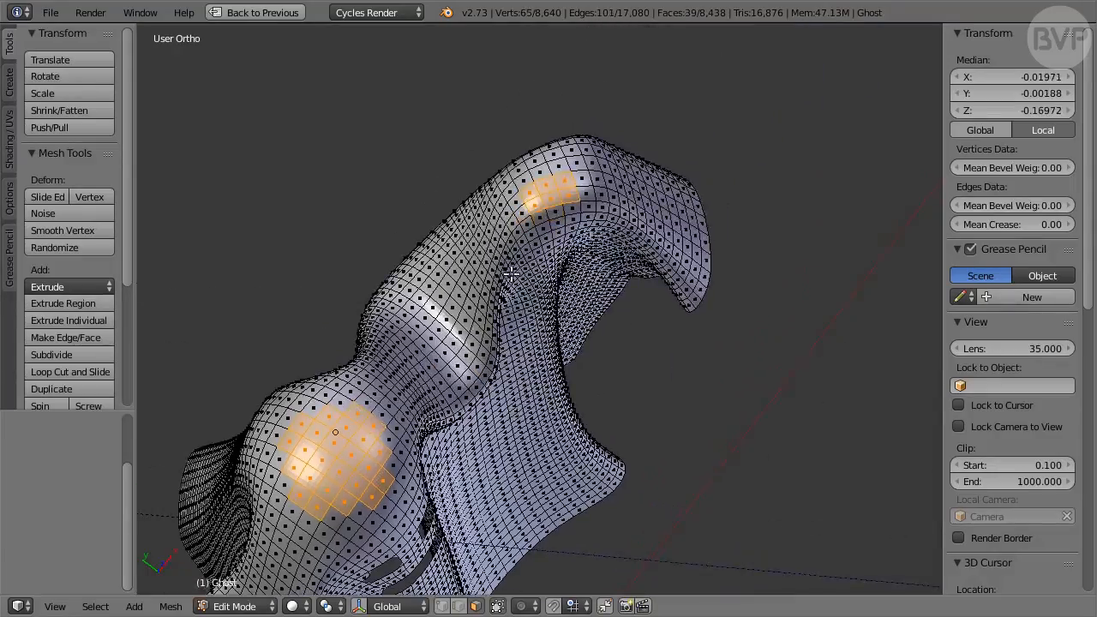
{"action": "middle_click_drag", "start_coordinate": [357, 302], "coordinate": [678, 269], "text": "shift"}
{"action": "right_click", "coordinate": [410, 324], "text": "shift"}
{"action": "right_click", "coordinate": [403, 313], "text": "shift"}
{"action": "right_click", "coordinate": [411, 306], "text": "shift"}
Create a vertex group named Pinning on the ghost mesh from the selected head and arm-tip faces
{"action": "key", "text": "ctrl+Down"}
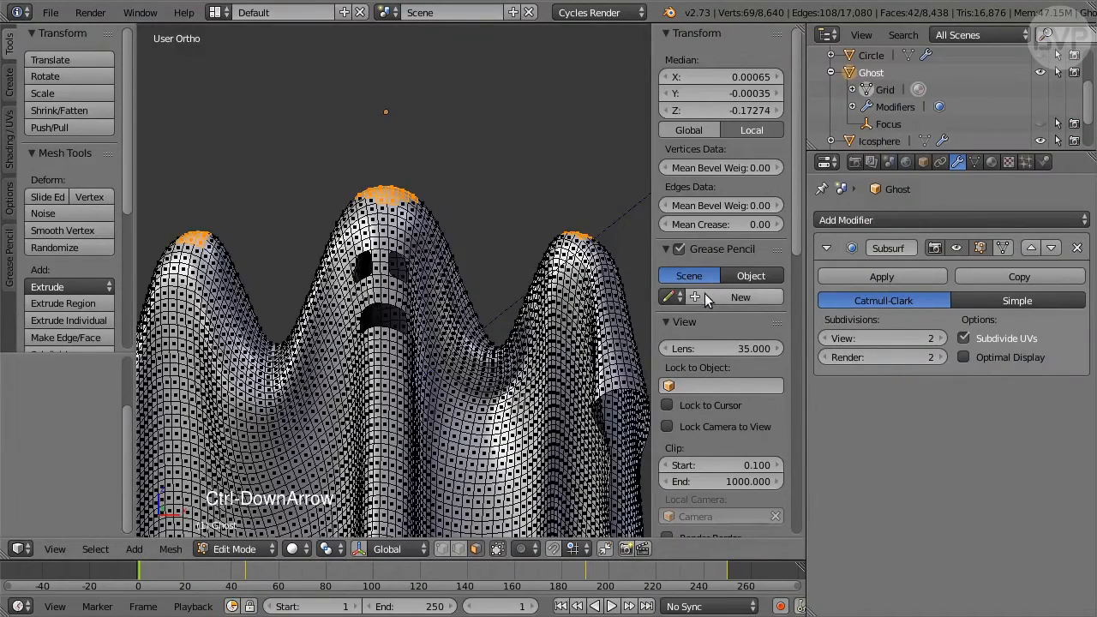
{"action": "left_click", "coordinate": [974, 162]}
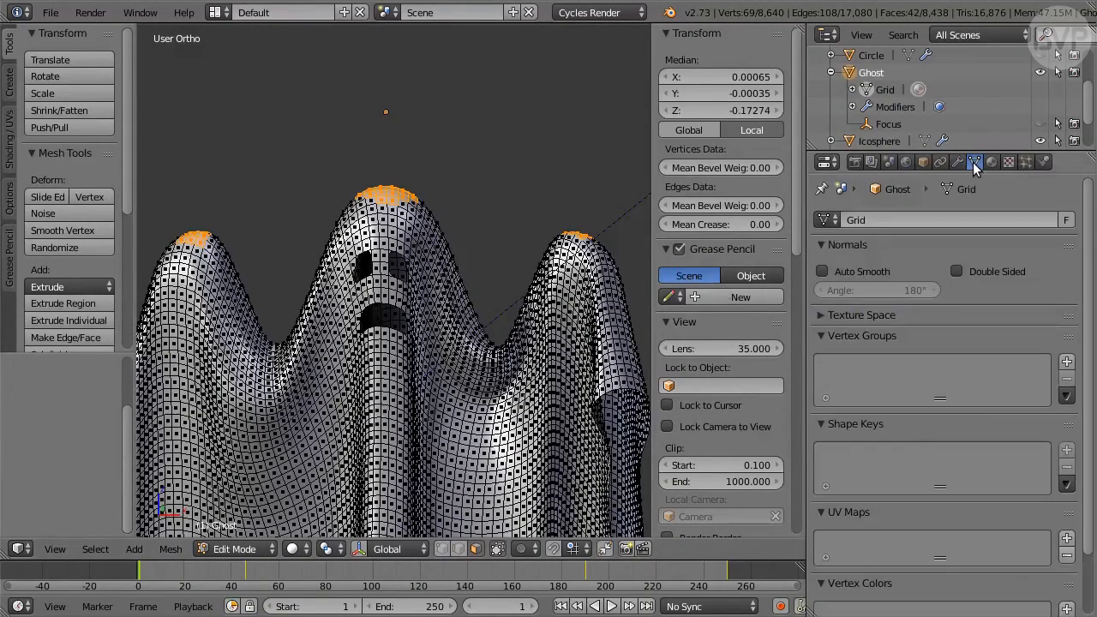
{"action": "left_click", "coordinate": [1066, 363]}
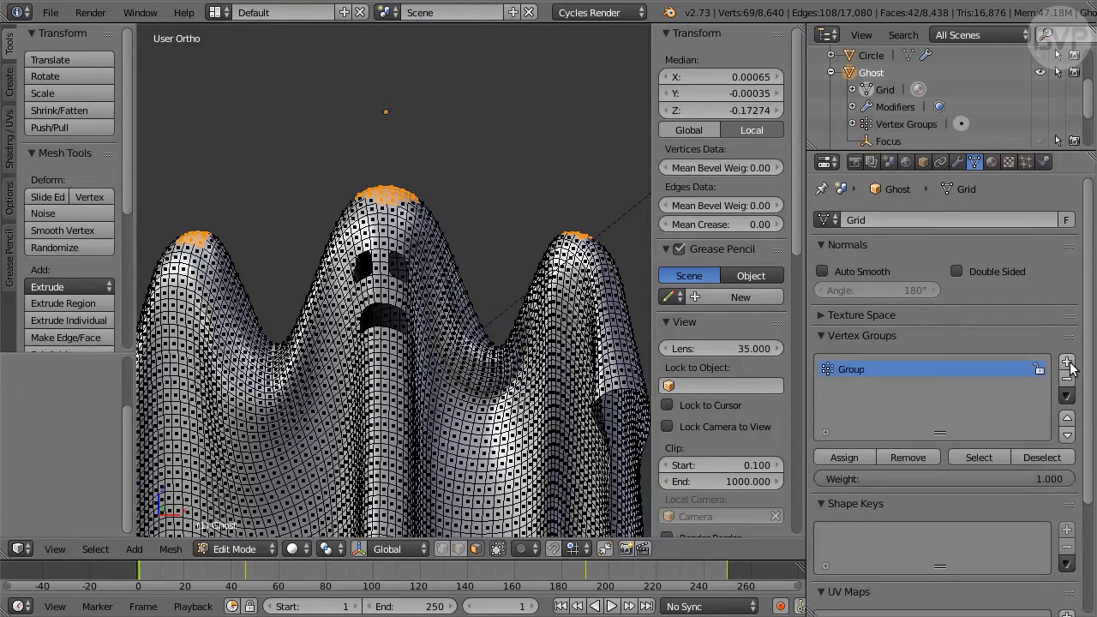
{"action": "double_click", "coordinate": [856, 366]}
{"action": "type", "text": "Pinning"}
Switch to Weight Paint mode and set the brush to 50 px radius, 0.1 strength and Add blending
{"action": "left_click", "coordinate": [265, 550]}
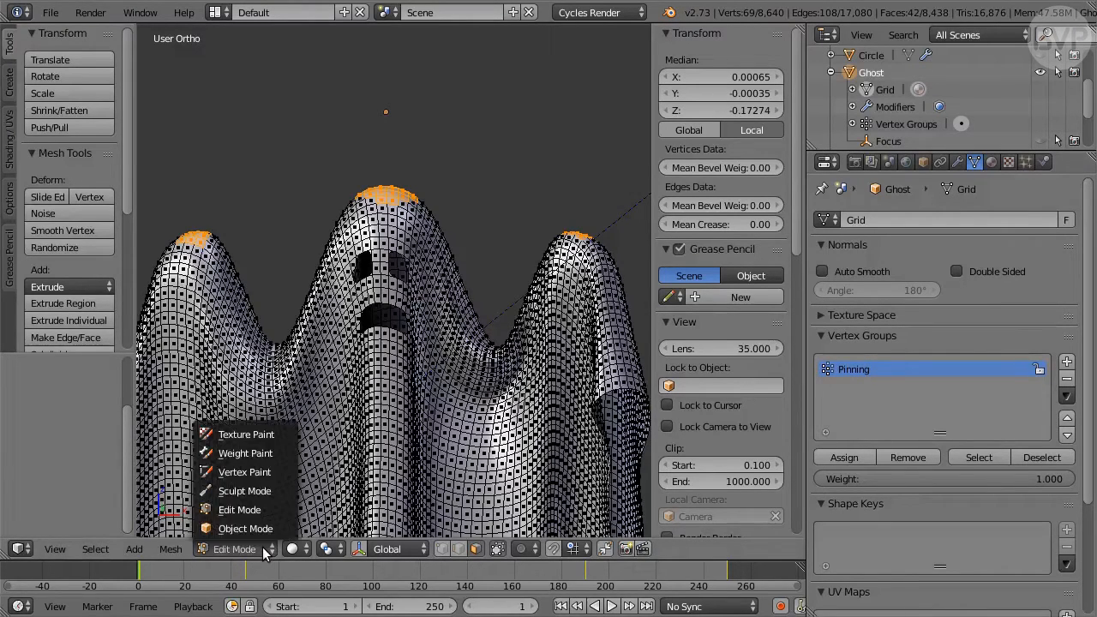
{"action": "left_click", "coordinate": [284, 452]}
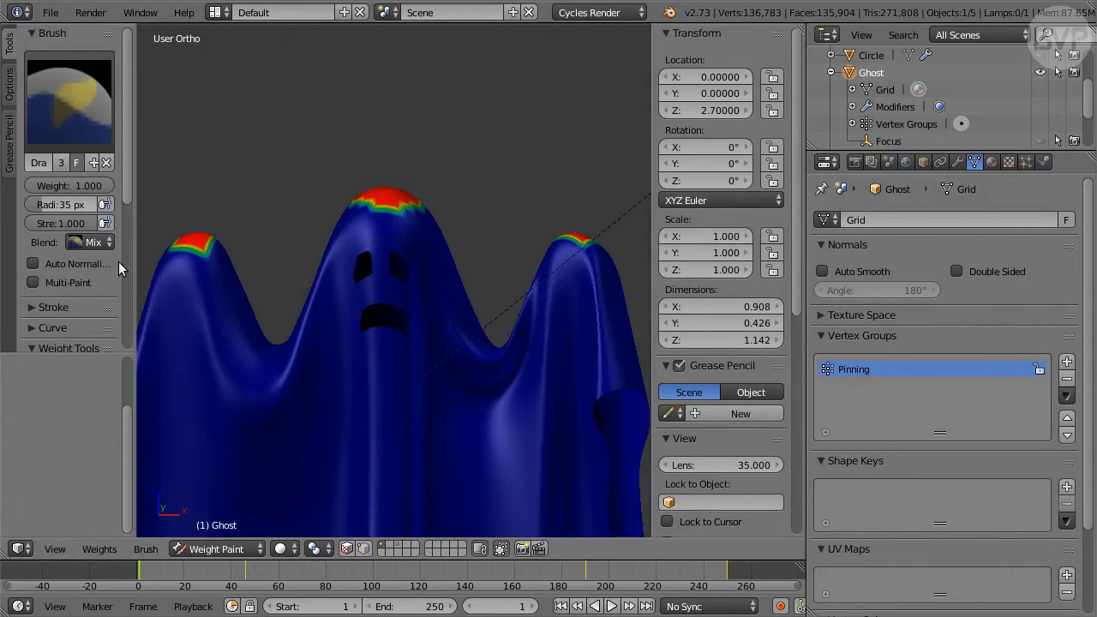
{"action": "left_click", "coordinate": [59, 205]}
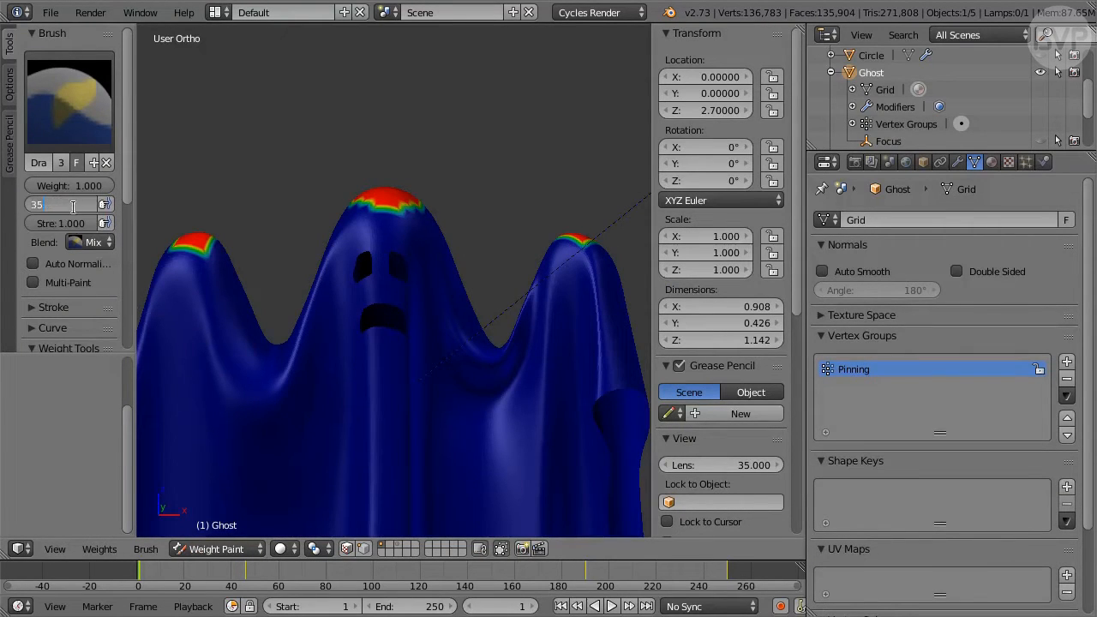
{"action": "key", "text": "Return"}
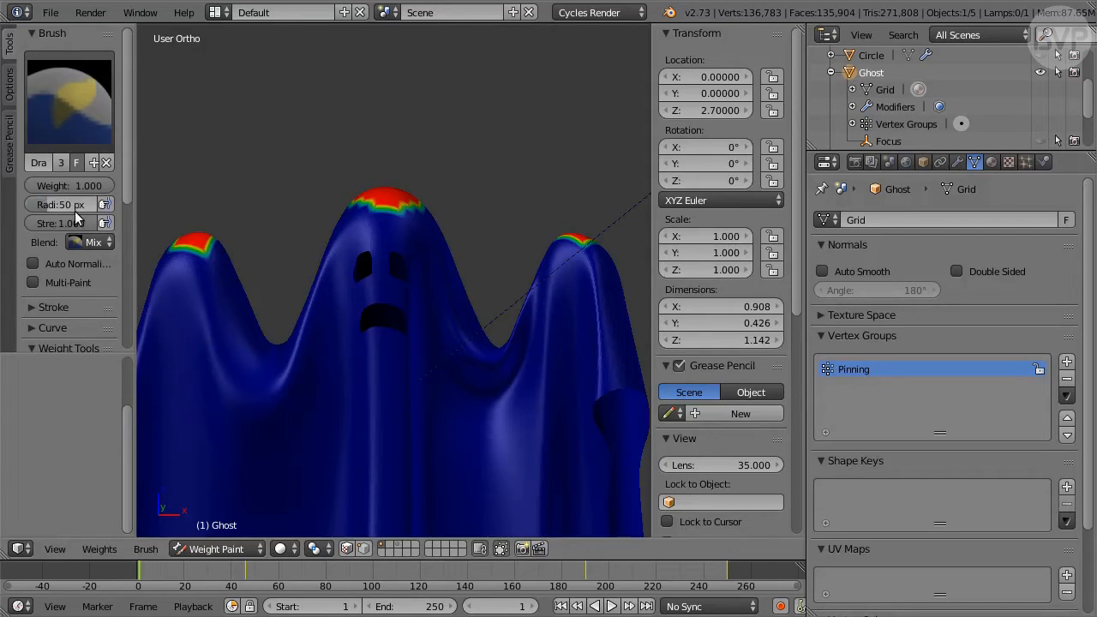
{"action": "left_click", "coordinate": [69, 224]}
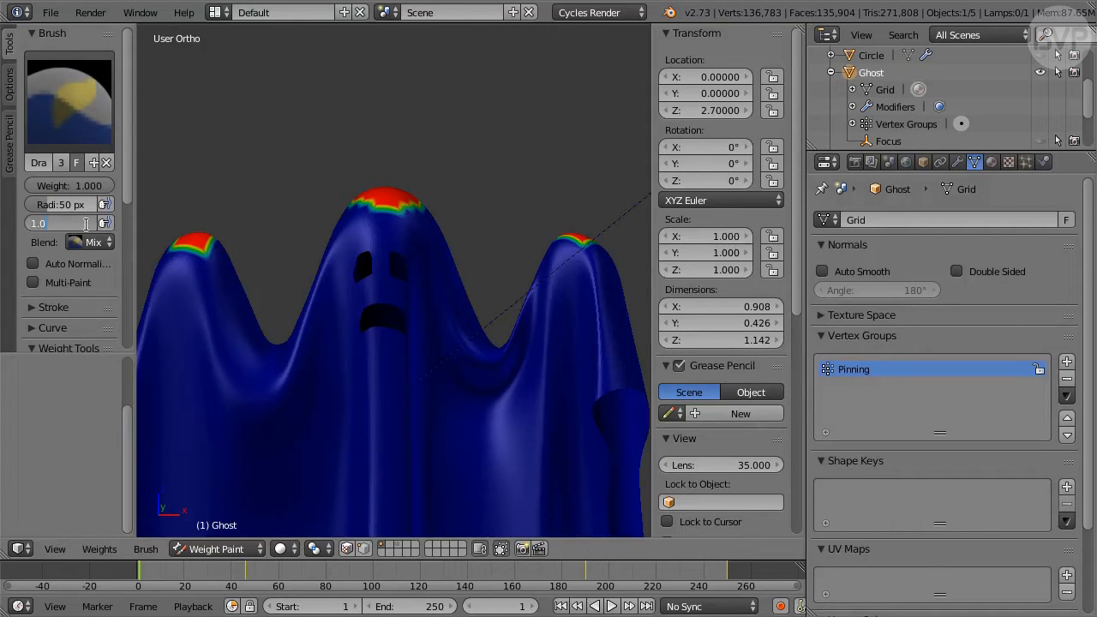
{"action": "type", "text": "0.1"}
{"action": "key", "text": "Return"}
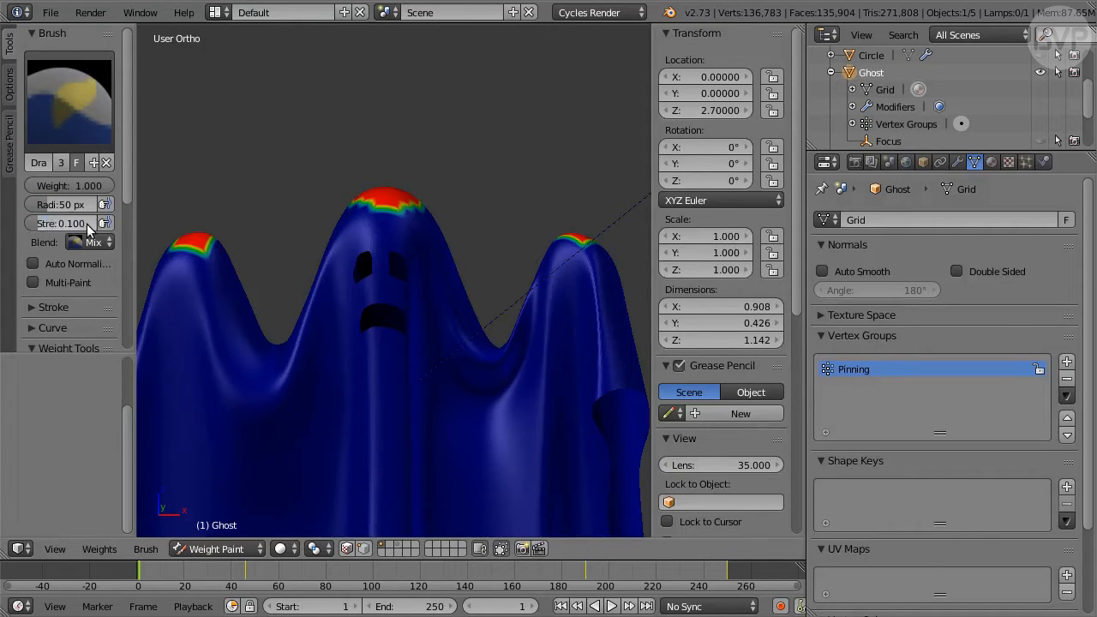
{"action": "left_click", "coordinate": [101, 243]}
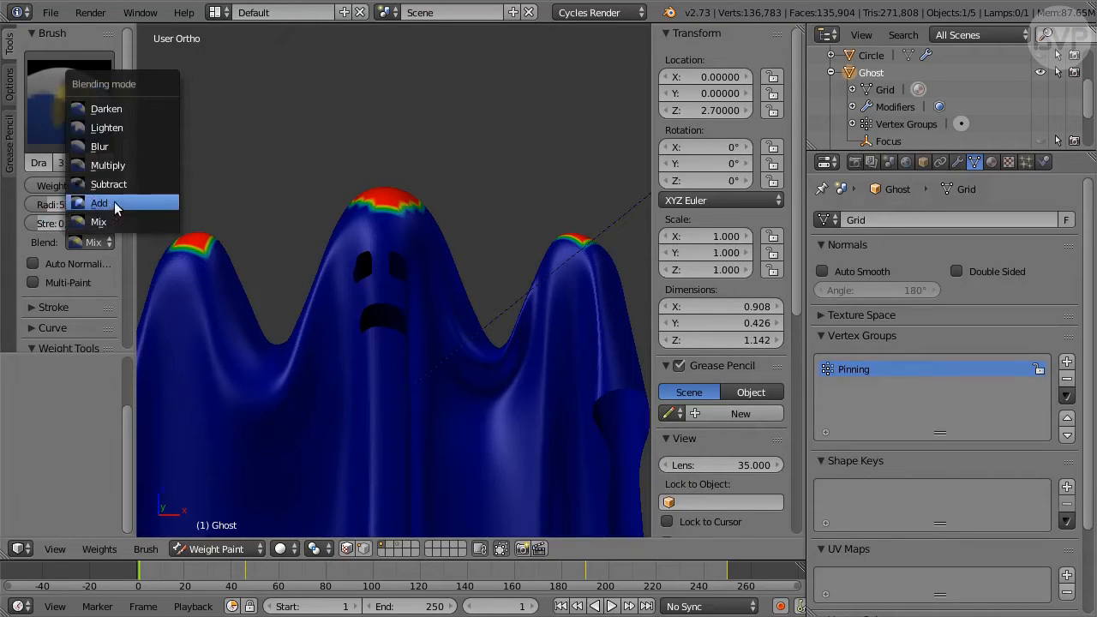
{"action": "left_click", "coordinate": [122, 208]}
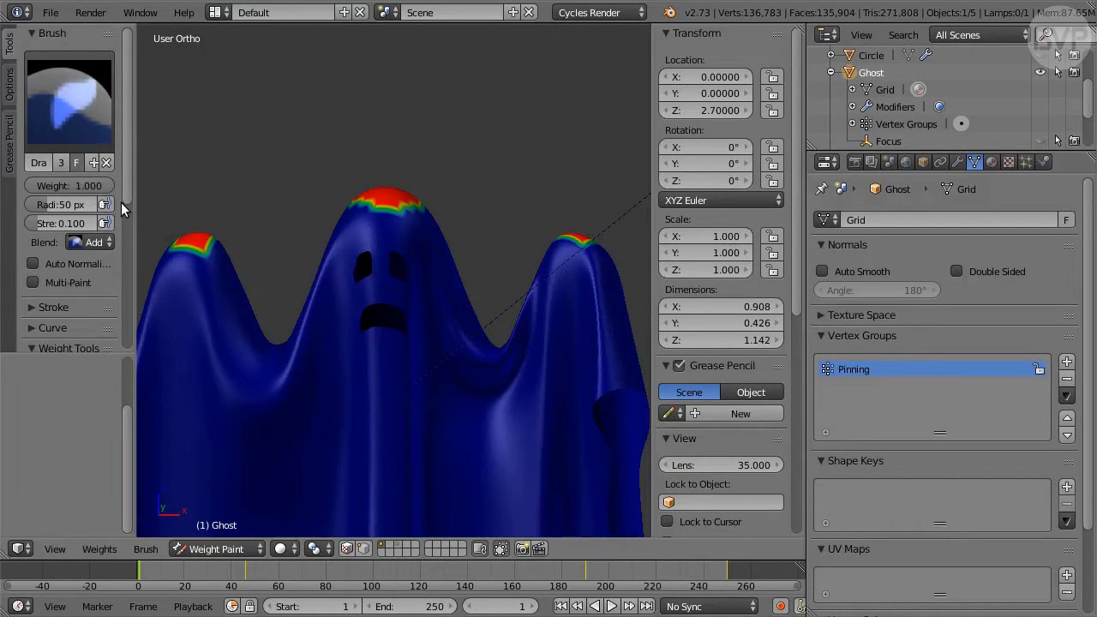
Paint soft weight falloffs below the head and arm tips, and add light weight around the eyes and mouth
{"action": "mouse_move", "coordinate": [197, 252]}
{"action": "middle_mouse_down"}
{"action": "mouse_move", "coordinate": [306, 245]}
{"action": "mouse_move", "coordinate": [270, 308]}
{"action": "mouse_move", "coordinate": [435, 221]}
{"action": "mouse_move", "coordinate": [472, 255]}
{"action": "mouse_move", "coordinate": [453, 313]}
{"action": "mouse_move", "coordinate": [355, 307]}
{"action": "mouse_move", "coordinate": [514, 269]}
{"action": "mouse_move", "coordinate": [497, 254]}
{"action": "mouse_move", "coordinate": [470, 305]}
{"action": "mouse_move", "coordinate": [382, 326]}
{"action": "mouse_move", "coordinate": [302, 289]}
{"action": "mouse_move", "coordinate": [325, 273]}
{"action": "mouse_move", "coordinate": [364, 306]}
{"action": "mouse_move", "coordinate": [482, 301]}
{"action": "mouse_move", "coordinate": [301, 277]}
{"action": "mouse_move", "coordinate": [296, 359]}
{"action": "mouse_move", "coordinate": [497, 313]}
{"action": "mouse_move", "coordinate": [531, 252]}
{"action": "mouse_move", "coordinate": [487, 263]}
{"action": "mouse_move", "coordinate": [420, 406]}
{"action": "mouse_move", "coordinate": [404, 395]}
{"action": "mouse_move", "coordinate": [478, 265]}
{"action": "mouse_move", "coordinate": [497, 371]}
{"action": "middle_mouse_up"}
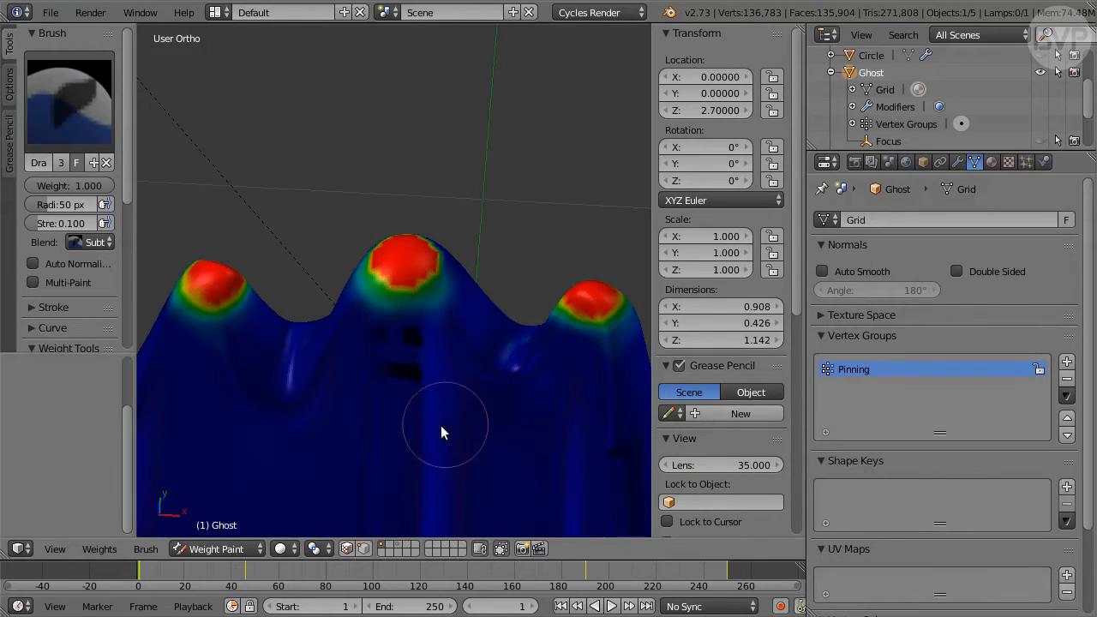
{"action": "mouse_move", "coordinate": [441, 432]}
{"action": "middle_mouse_down"}
{"action": "mouse_move", "coordinate": [471, 286]}
{"action": "mouse_move", "coordinate": [318, 294]}
{"action": "mouse_move", "coordinate": [367, 254]}
{"action": "mouse_move", "coordinate": [359, 245]}
{"action": "mouse_move", "coordinate": [411, 265]}
{"action": "mouse_move", "coordinate": [460, 181]}
{"action": "mouse_move", "coordinate": [517, 196]}
{"action": "mouse_move", "coordinate": [431, 185]}
{"action": "mouse_move", "coordinate": [425, 251]}
{"action": "mouse_move", "coordinate": [414, 234]}
{"action": "mouse_move", "coordinate": [431, 185]}
{"action": "mouse_move", "coordinate": [476, 230]}
{"action": "middle_mouse_up"}
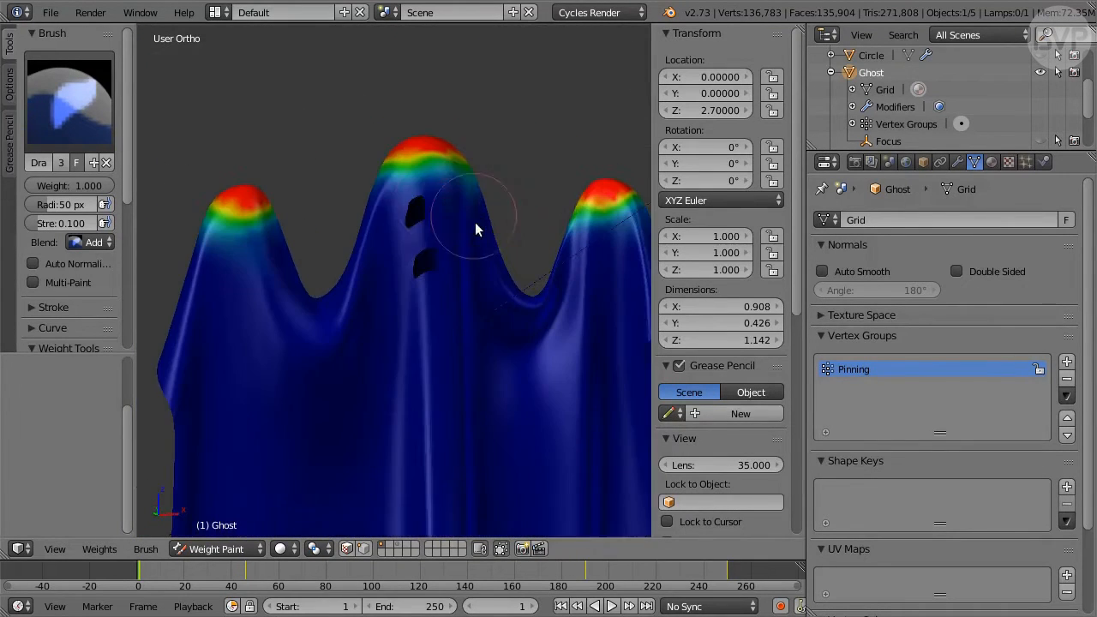
{"action": "left_click_drag", "start_coordinate": [476, 223], "coordinate": [430, 224]}
{"action": "middle_click_drag", "start_coordinate": [430, 225], "coordinate": [400, 279]}
{"action": "left_click_drag", "start_coordinate": [400, 279], "coordinate": [364, 248]}
{"action": "mouse_move", "coordinate": [364, 248]}
{"action": "middle_mouse_down"}
{"action": "mouse_move", "coordinate": [402, 248]}
{"action": "mouse_move", "coordinate": [382, 279]}
{"action": "mouse_move", "coordinate": [323, 303]}
{"action": "mouse_move", "coordinate": [352, 252]}
{"action": "middle_mouse_up"}
{"action": "left_click", "coordinate": [91, 243]}
{"action": "left_click", "coordinate": [91, 190]}
{"action": "mouse_move", "coordinate": [377, 204]}
{"action": "middle_mouse_down"}
{"action": "mouse_move", "coordinate": [308, 297]}
{"action": "mouse_move", "coordinate": [344, 166]}
{"action": "mouse_move", "coordinate": [472, 176]}
{"action": "mouse_move", "coordinate": [440, 208]}
{"action": "mouse_move", "coordinate": [366, 416]}
{"action": "mouse_move", "coordinate": [407, 284]}
{"action": "mouse_move", "coordinate": [327, 249]}
{"action": "mouse_move", "coordinate": [347, 248]}
{"action": "middle_mouse_up"}
{"action": "scroll", "coordinate": [365, 412], "scroll_direction": "down", "scroll_amount": 3}
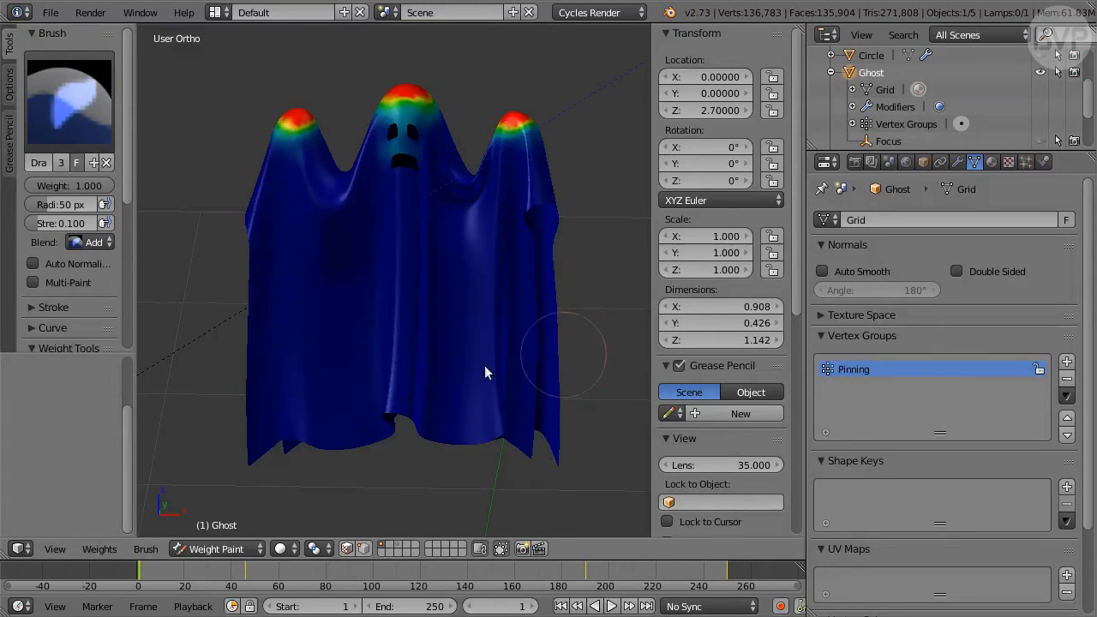
Return the ghost to Object Mode and show it as a wireframe from the front
{"action": "left_click", "coordinate": [244, 551]}
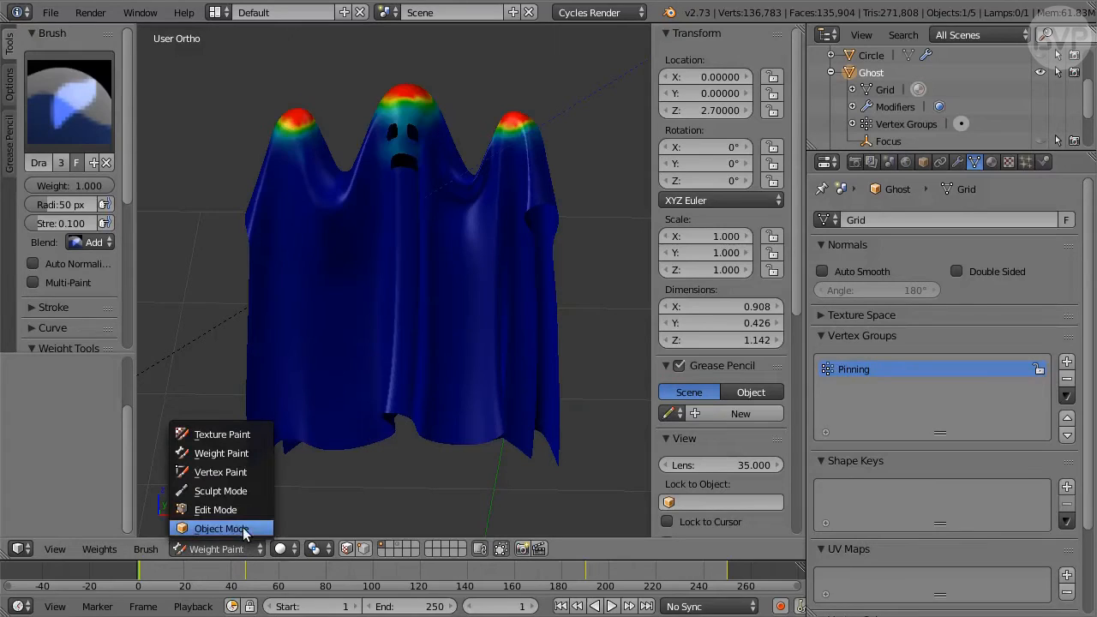
{"action": "left_click", "coordinate": [221, 528]}
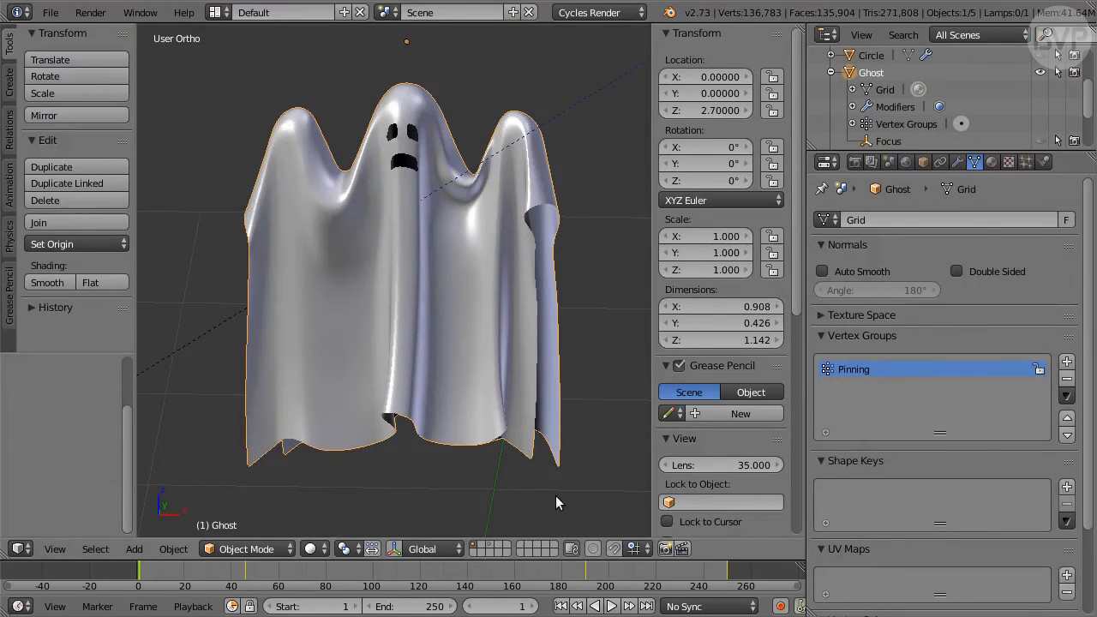
{"action": "key", "text": "z"}
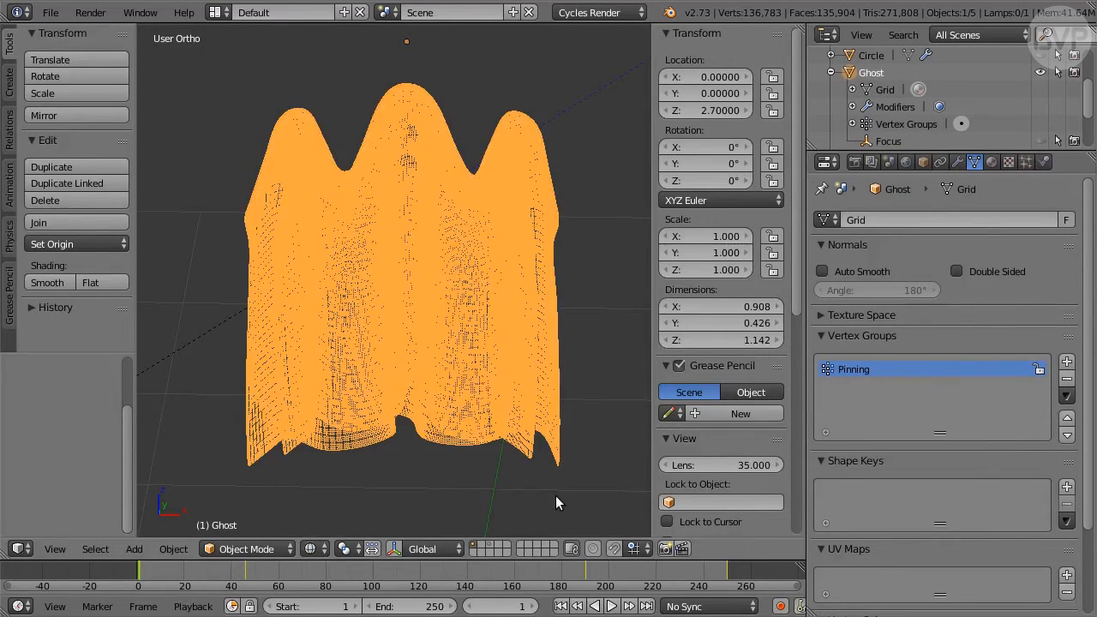
{"action": "key", "text": "KP_1"}
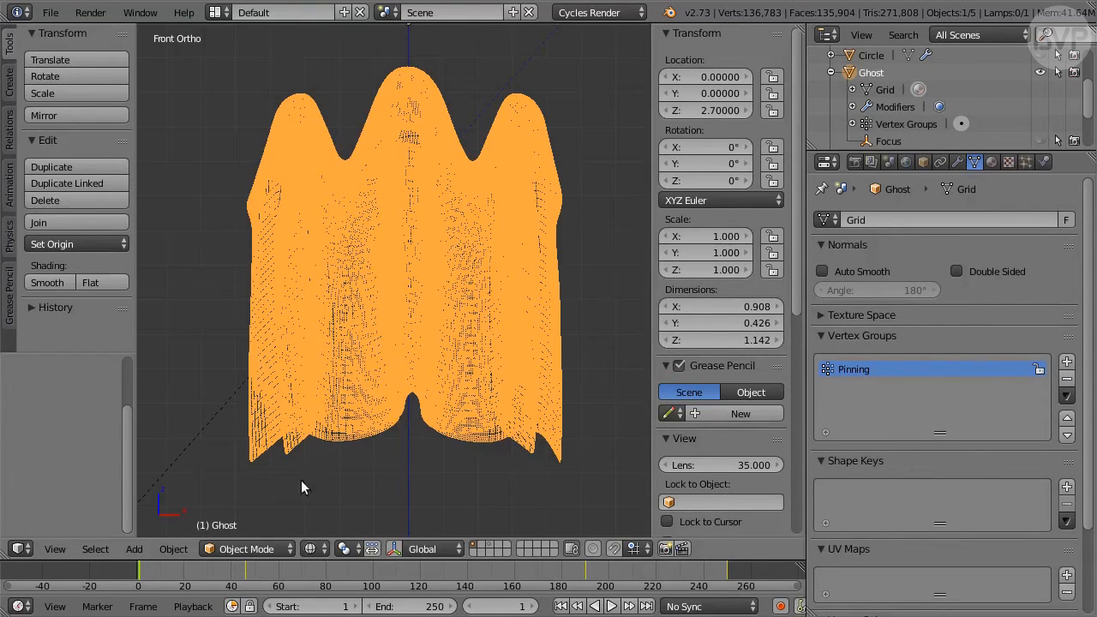
Add a single-bone armature and move it up 1.5 units along the Z axis
{"action": "left_click", "coordinate": [134, 549]}
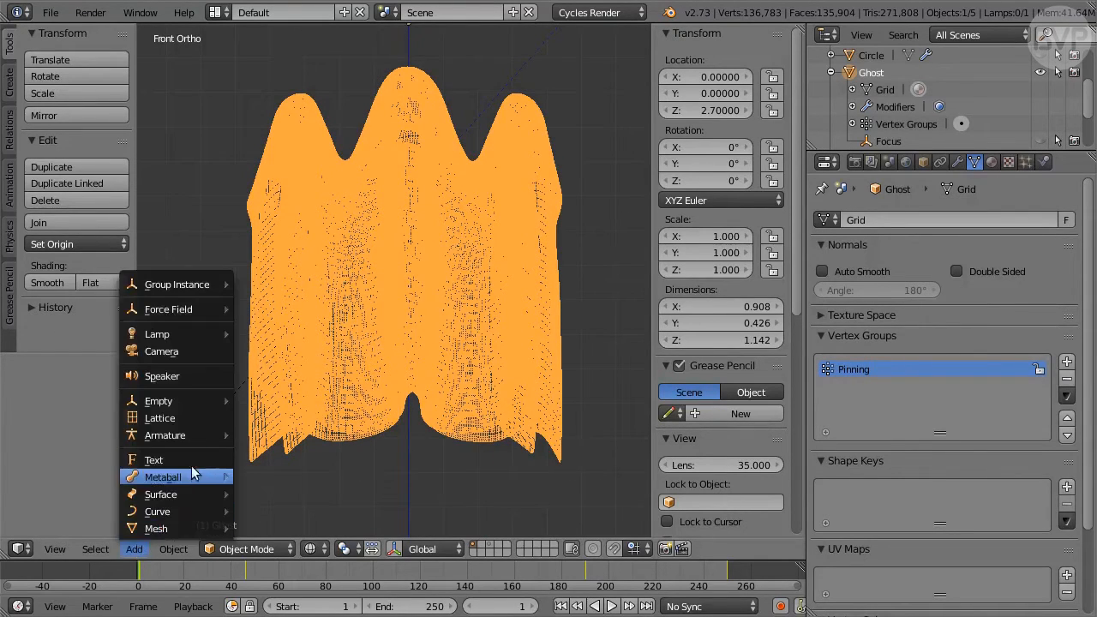
{"action": "mouse_move", "coordinate": [214, 435]}
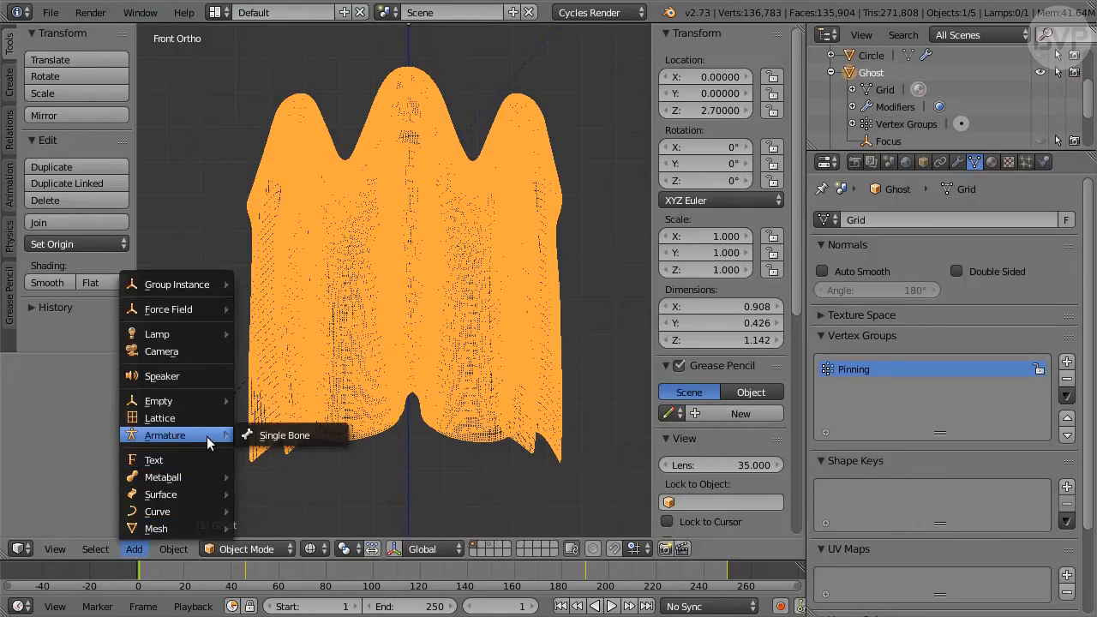
{"action": "left_click", "coordinate": [324, 434]}
{"action": "scroll", "coordinate": [487, 443], "scroll_direction": "down", "scroll_amount": 2}
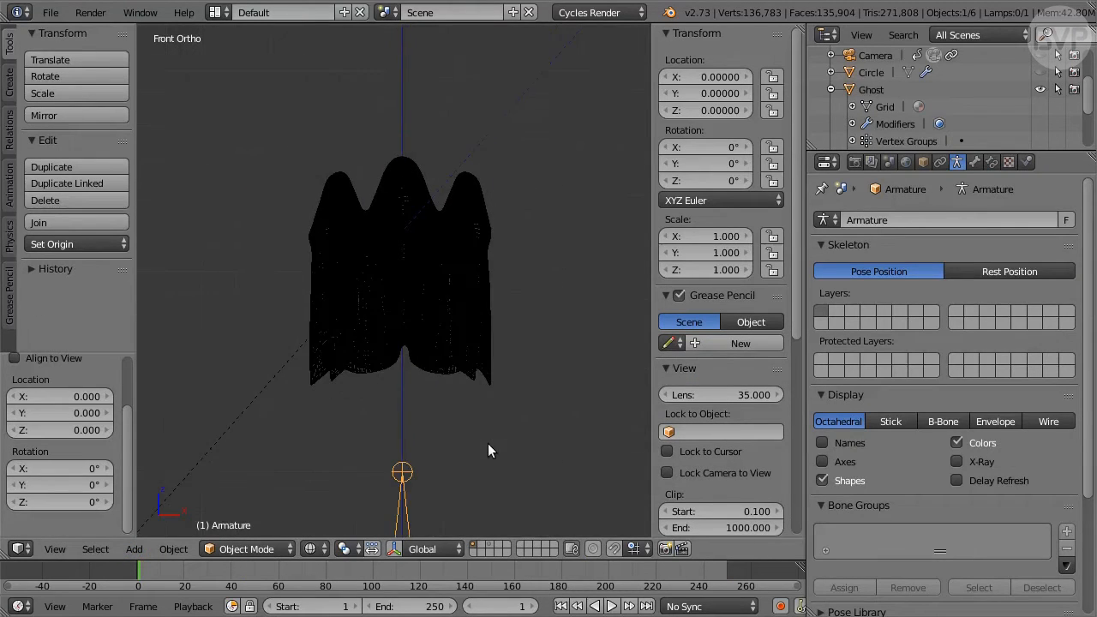
{"action": "middle_click_drag", "start_coordinate": [488, 442], "coordinate": [486, 346], "text": "shift"}
{"action": "scroll", "coordinate": [485, 371], "scroll_direction": "down", "scroll_amount": 1}
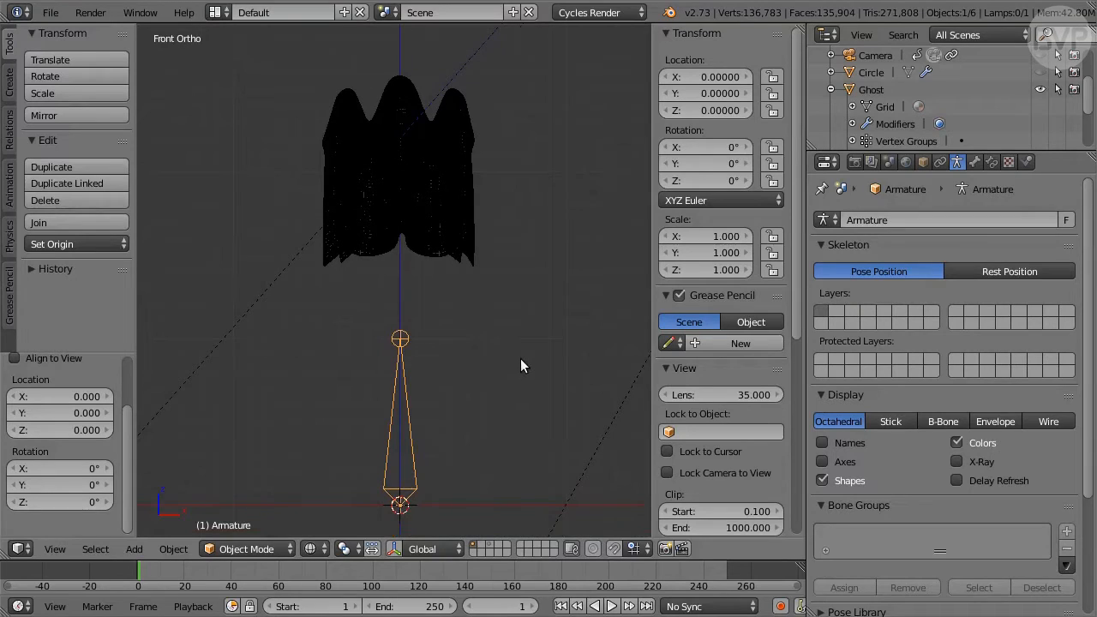
{"action": "type", "text": "gz1."}
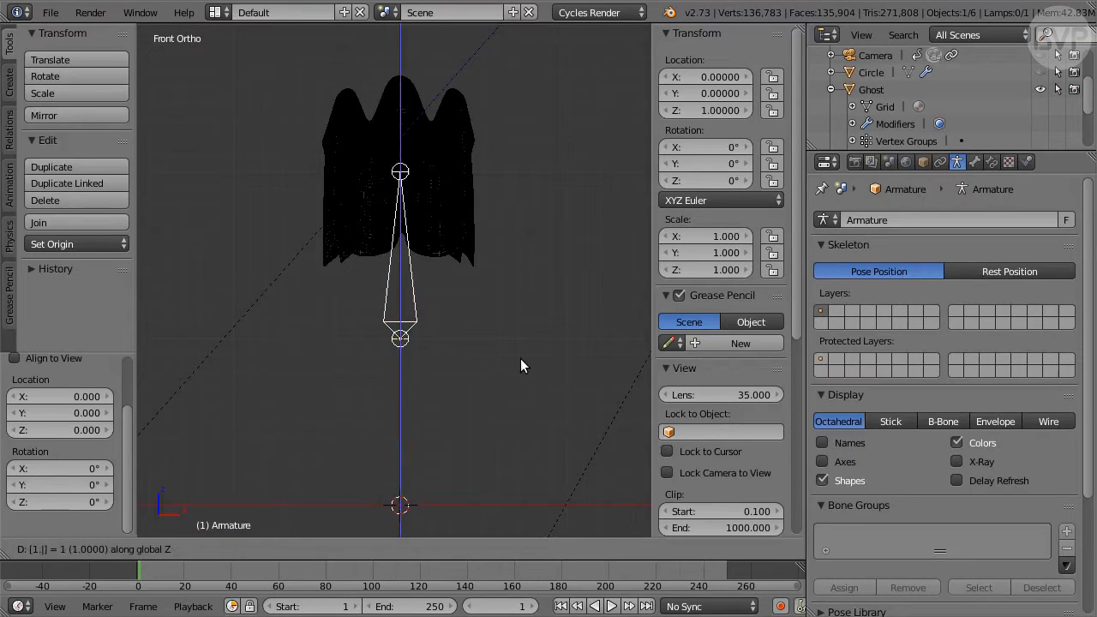
{"action": "type", "text": "5"}
{"action": "key", "text": "Return"}
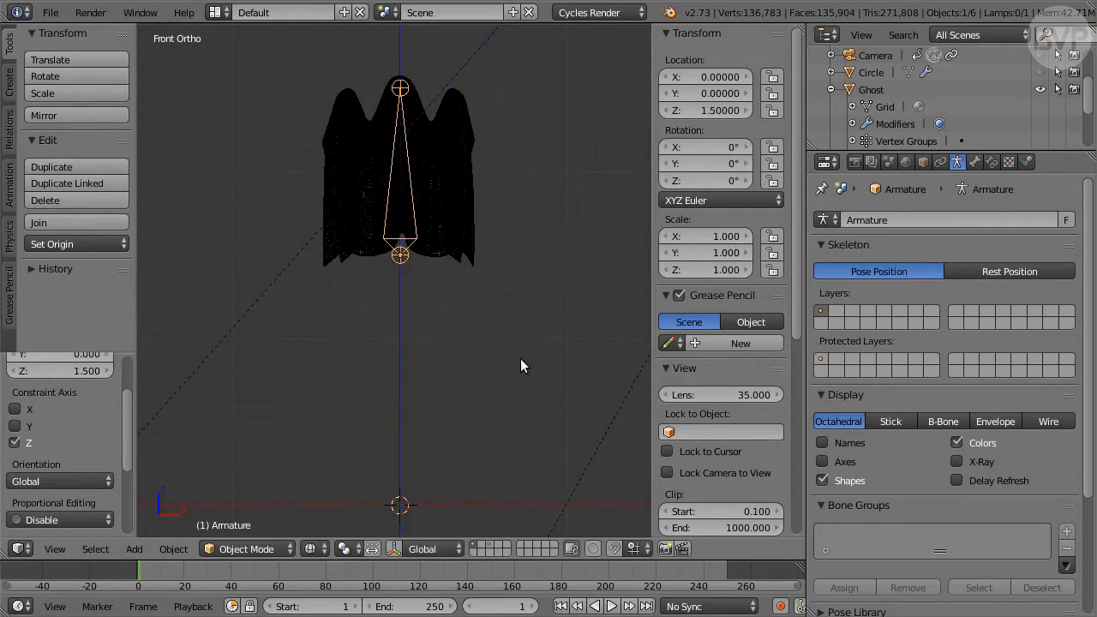
In Edit Mode, scale the whole bone to 0.35 and raise it 0.43 along Z into the ghost's head
{"action": "key", "text": "Tab"}
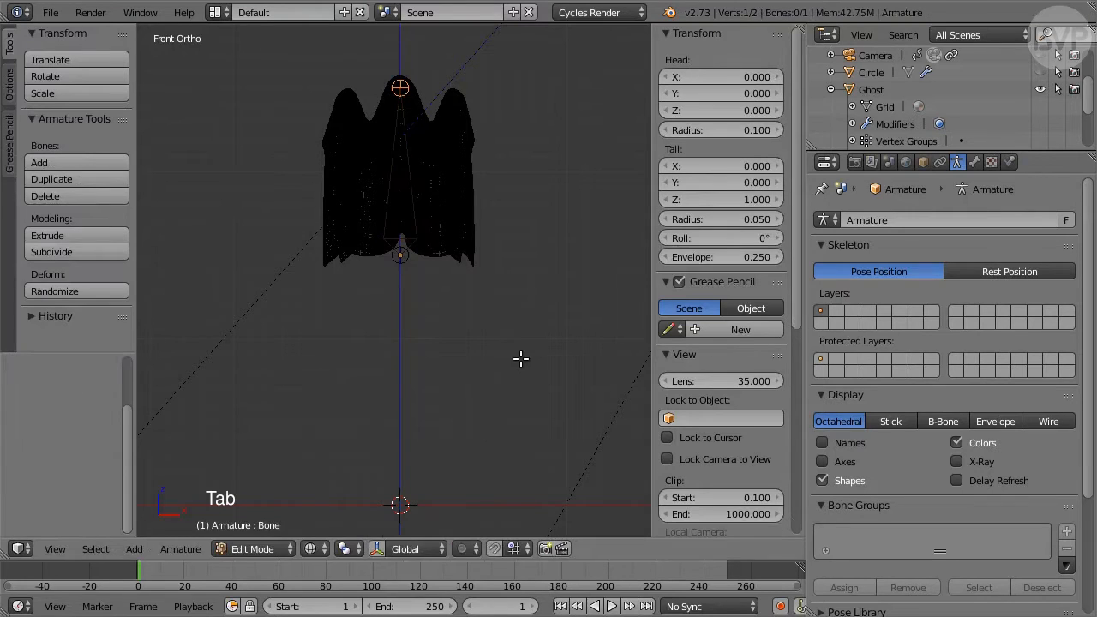
{"action": "key", "text": "a"}
{"action": "key", "text": "a"}
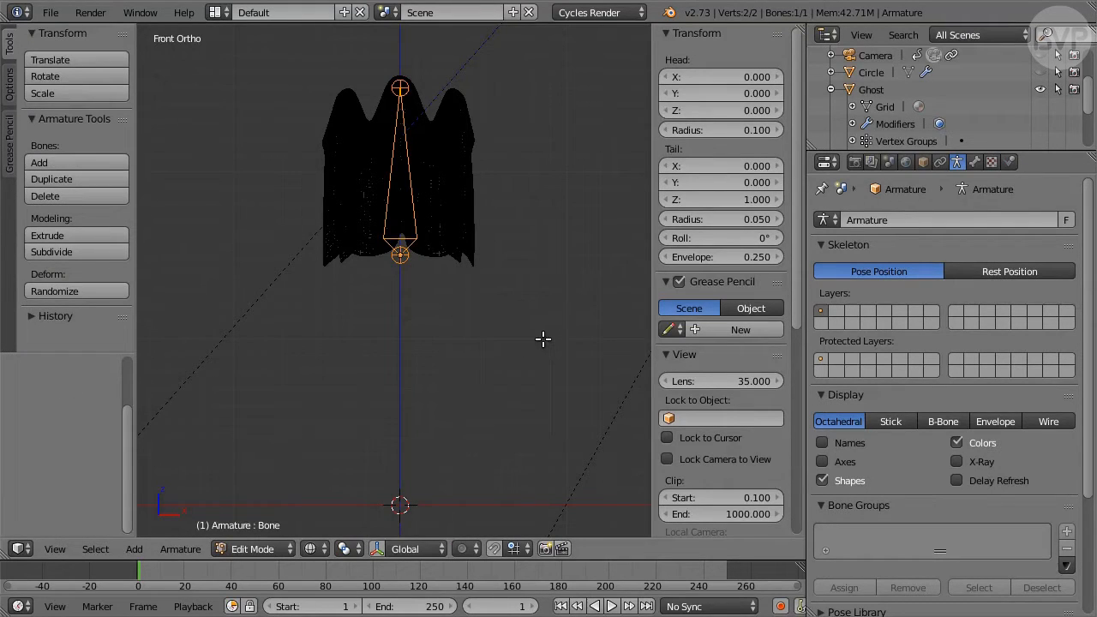
{"action": "type", "text": "s0.3"}
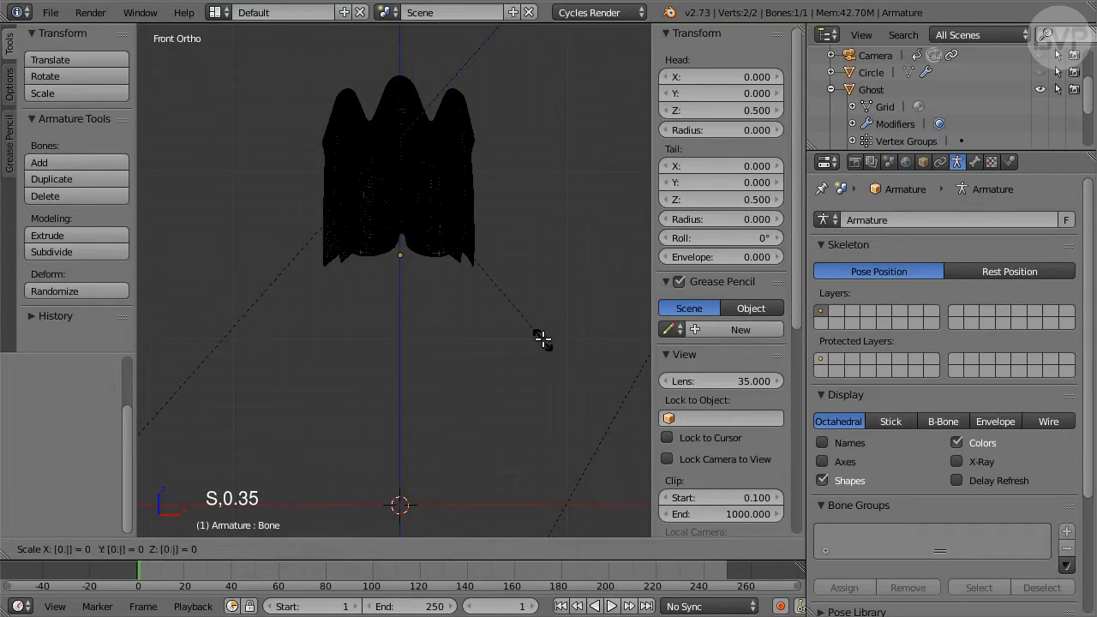
{"action": "type", "text": "5"}
{"action": "key", "text": "Return"}
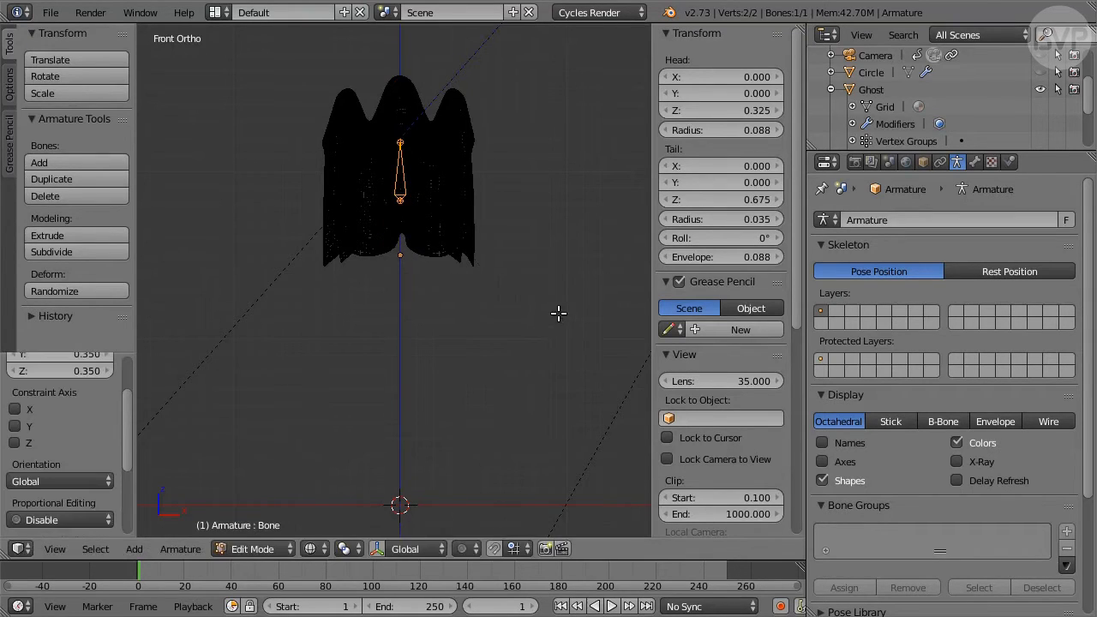
{"action": "type", "text": "gz0.4"}
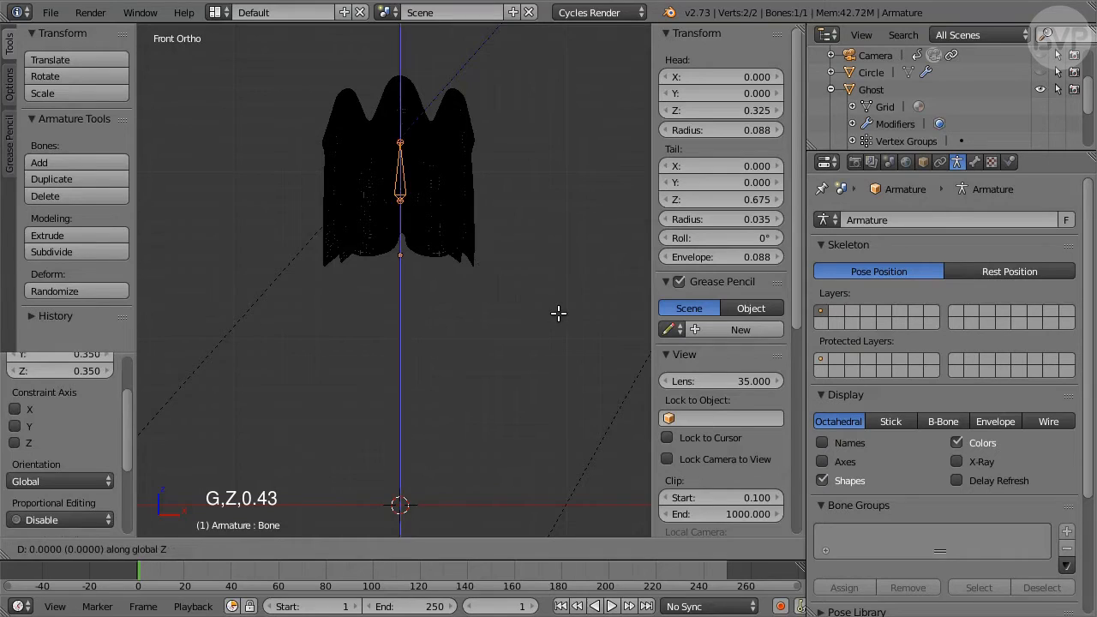
{"action": "type", "text": "3"}
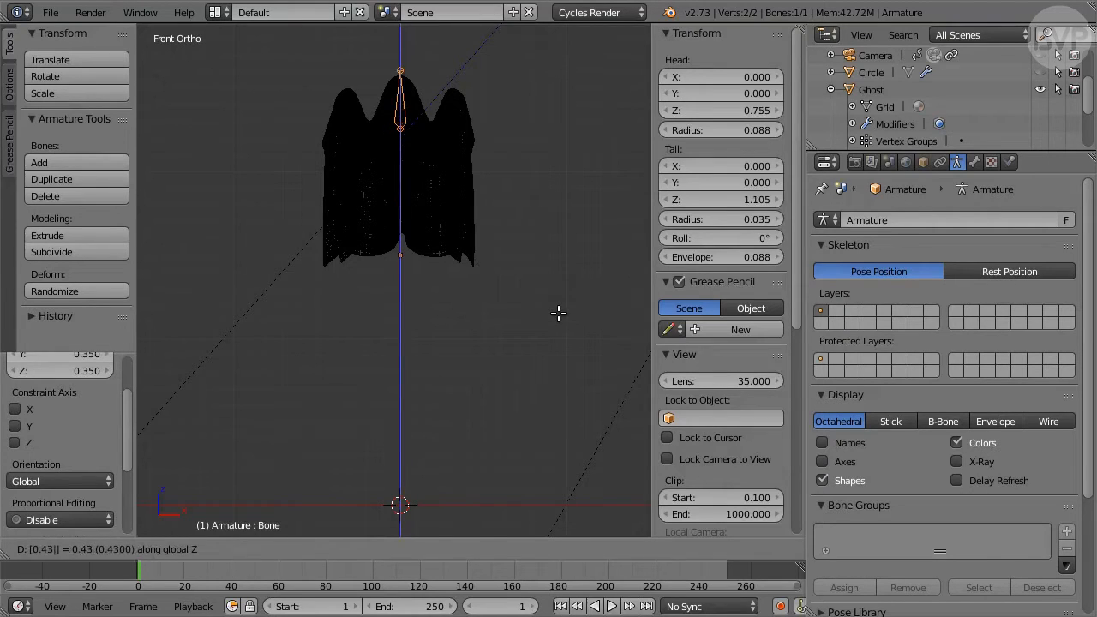
{"action": "key", "text": "Return"}
{"action": "middle_click_drag", "start_coordinate": [521, 203], "coordinate": [521, 316], "text": "shift"}
{"action": "scroll", "coordinate": [521, 317], "scroll_direction": "up", "scroll_amount": 4}
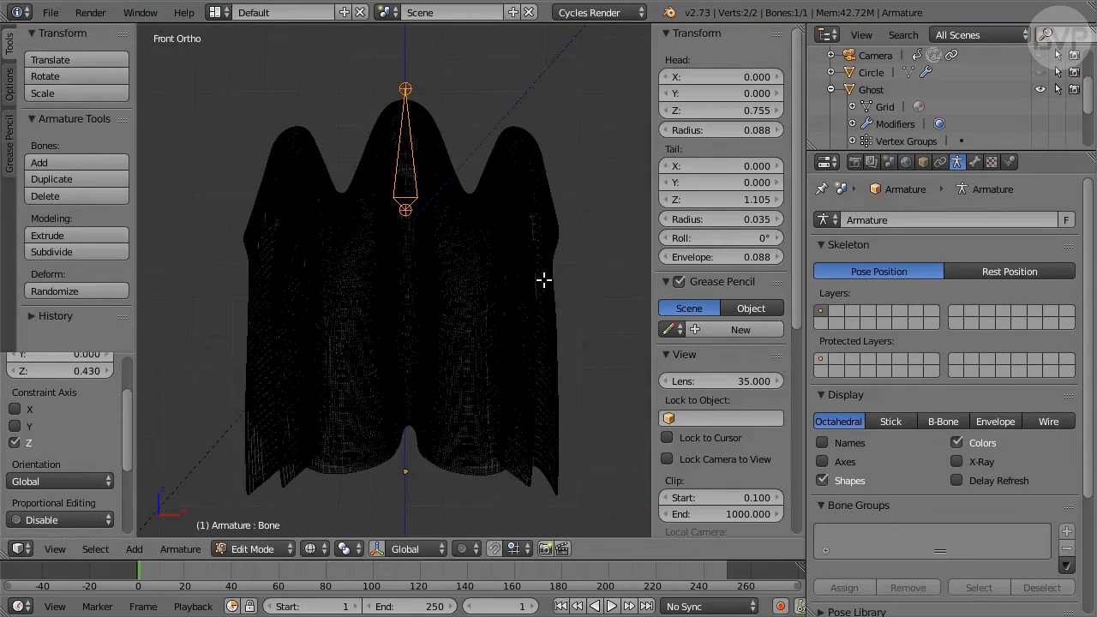
{"action": "middle_click_drag", "start_coordinate": [543, 279], "coordinate": [539, 297], "text": "shift"}
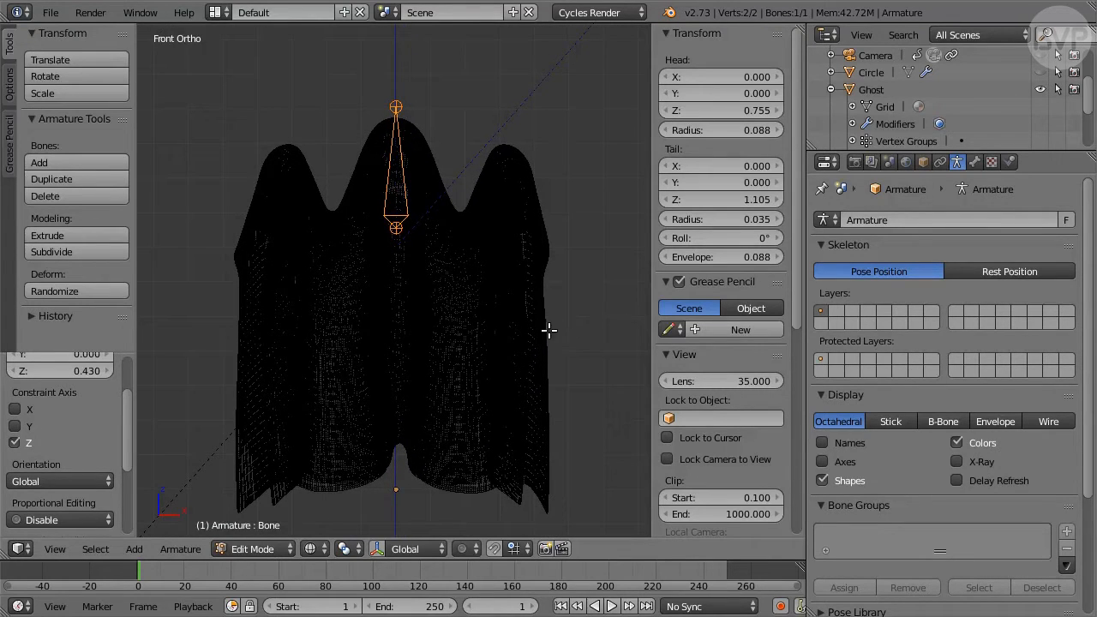
Duplicate the head bone to the arm on the negative X side, offset about 0.32, and scale the copy to 0.6
{"action": "key", "text": "shift+d"}
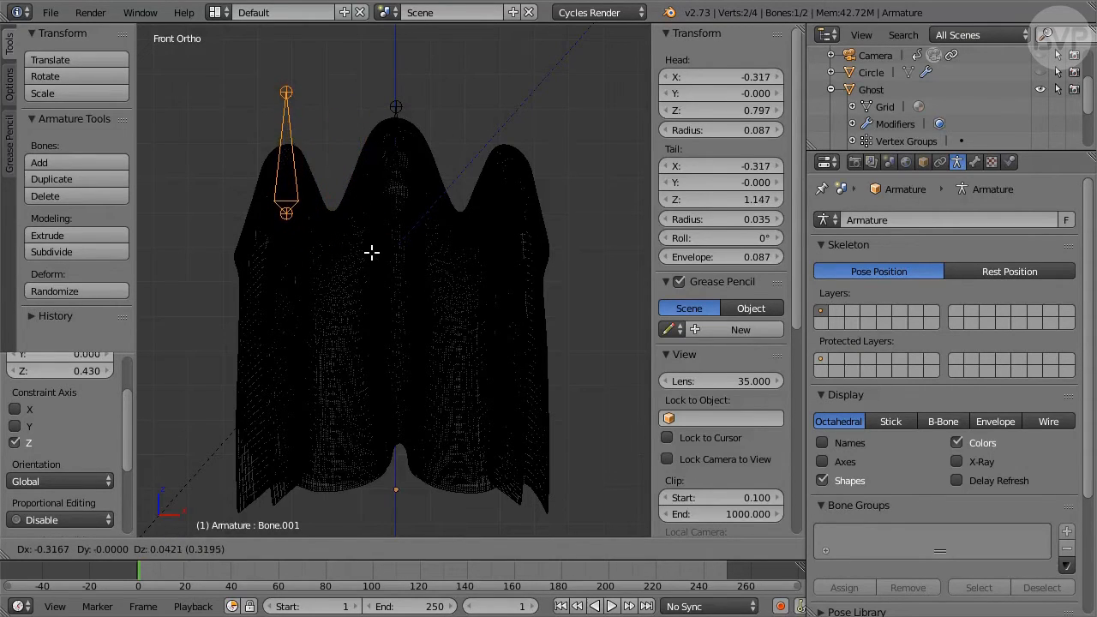
{"action": "left_click", "coordinate": [372, 252]}
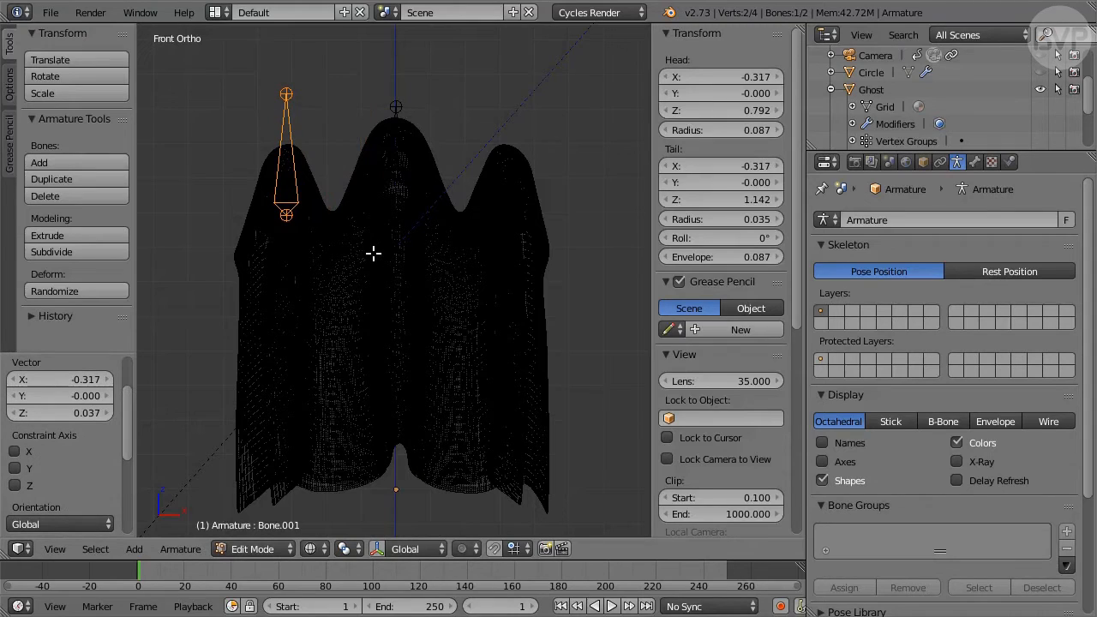
{"action": "type", "text": "s0.6"}
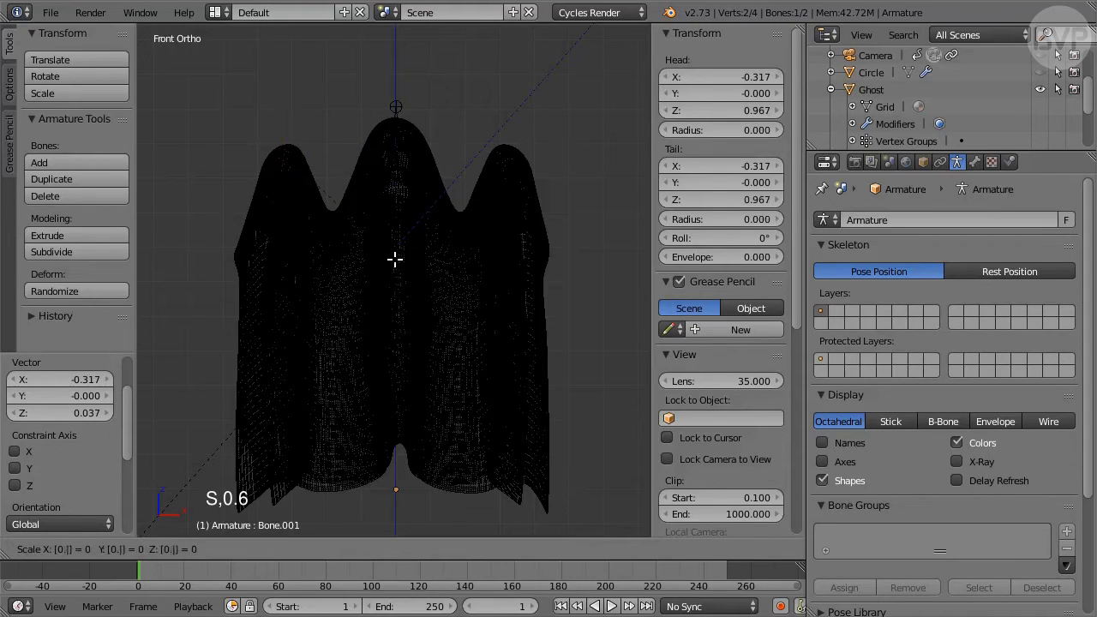
{"action": "key", "text": "Return"}
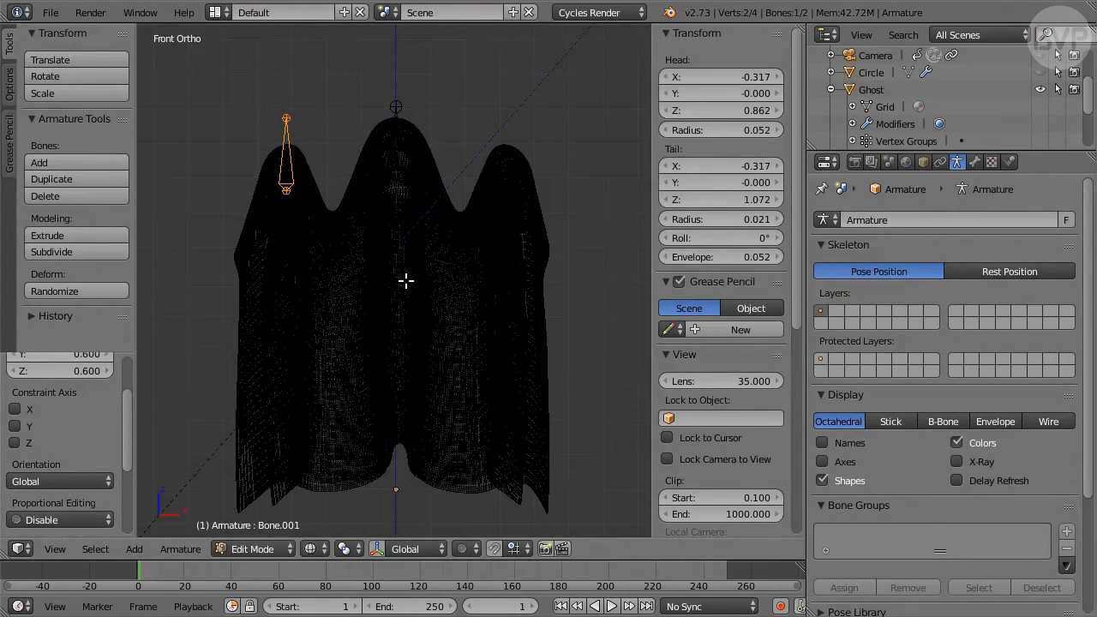
Tilt the arm bone outward about 12° and shift it slightly down and outward to follow the arm
{"action": "key", "text": "r"}
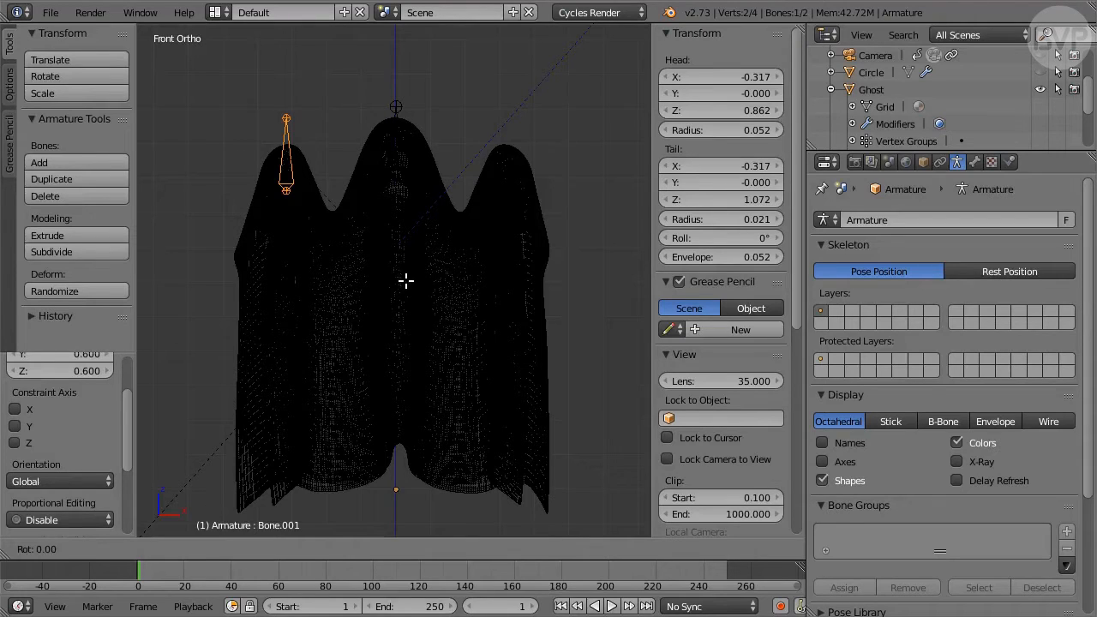
{"action": "key", "text": "Return"}
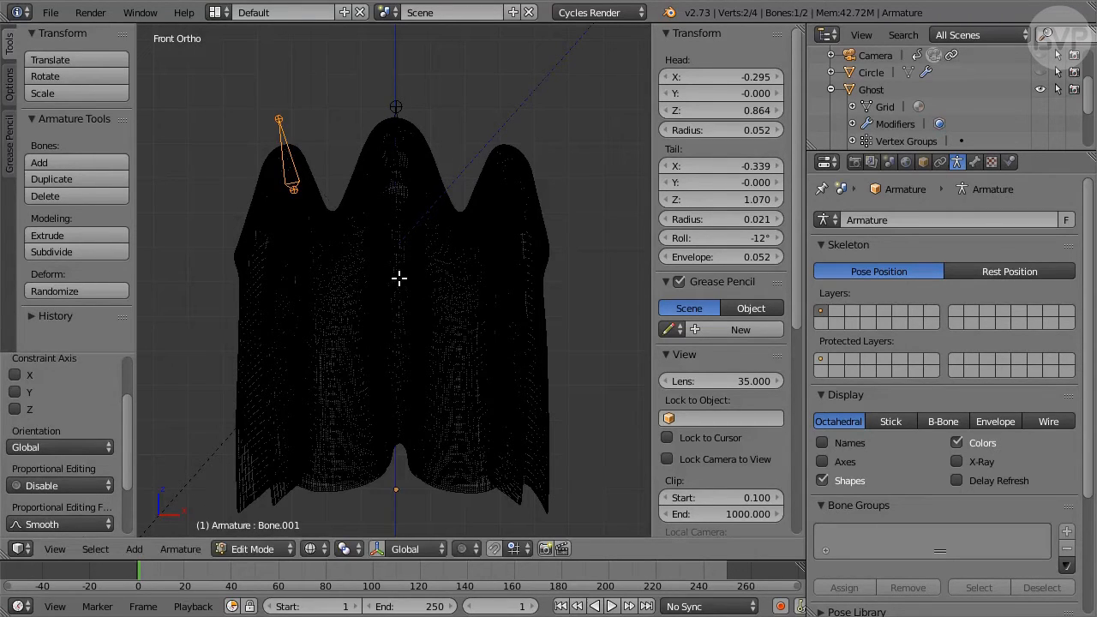
{"action": "key", "text": "g"}
{"action": "left_click", "coordinate": [394, 244]}
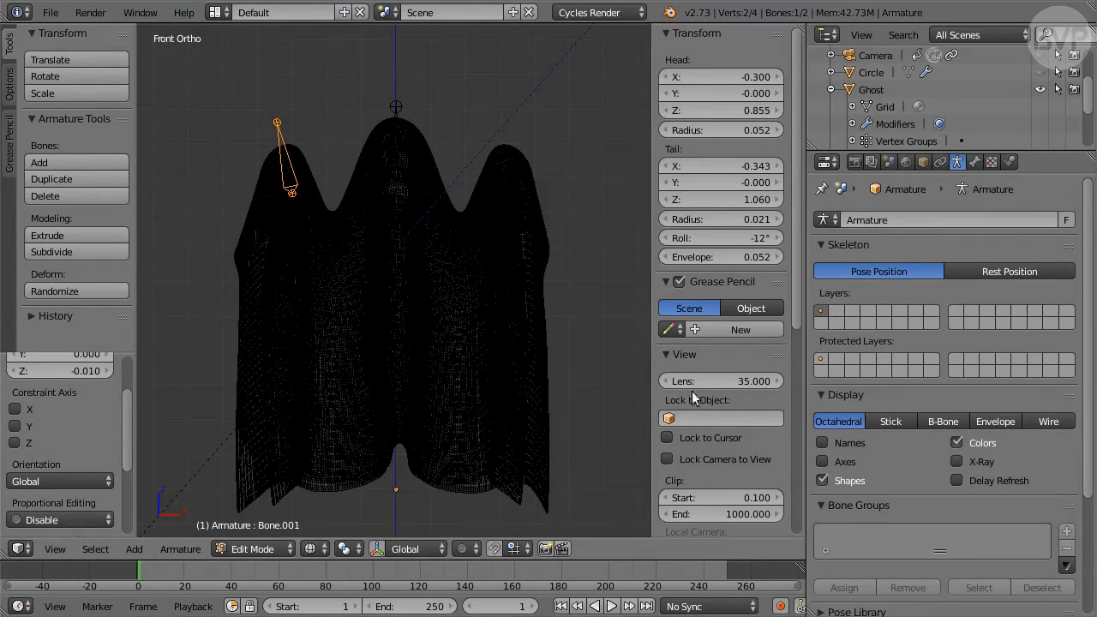
Display the armature's bones as sticks
{"action": "left_click", "coordinate": [907, 418]}
{"action": "scroll", "coordinate": [454, 275], "scroll_direction": "up", "scroll_amount": 1}
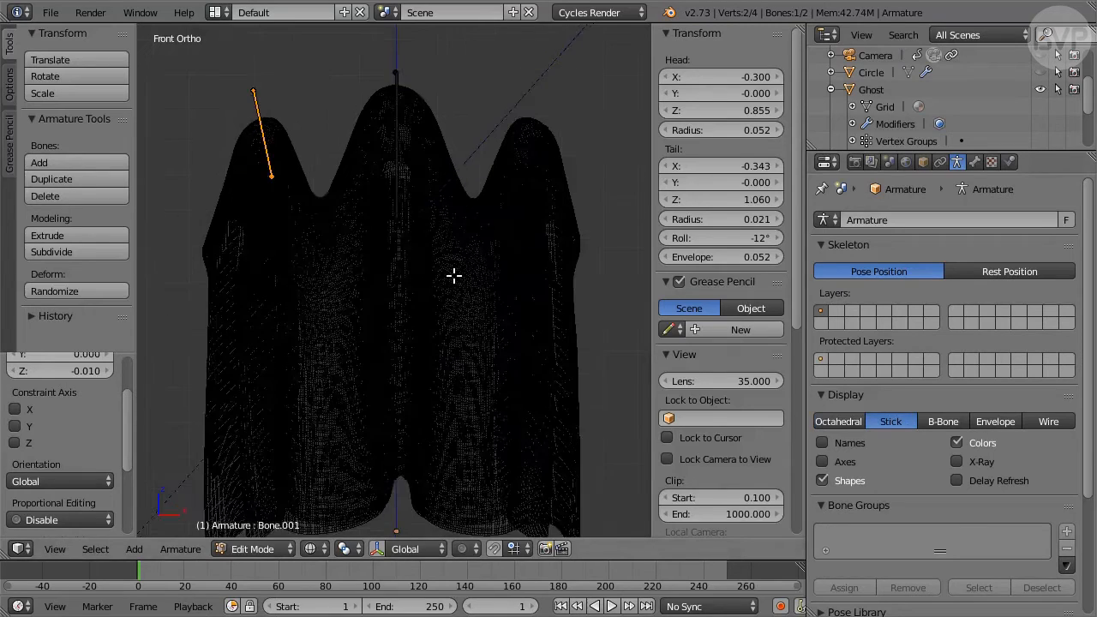
{"action": "scroll", "coordinate": [454, 275], "scroll_direction": "up", "scroll_amount": 1}
Return to Object Mode, select the ghost and turn off its Subsurf modifier in the viewport
{"action": "key", "text": "Tab"}
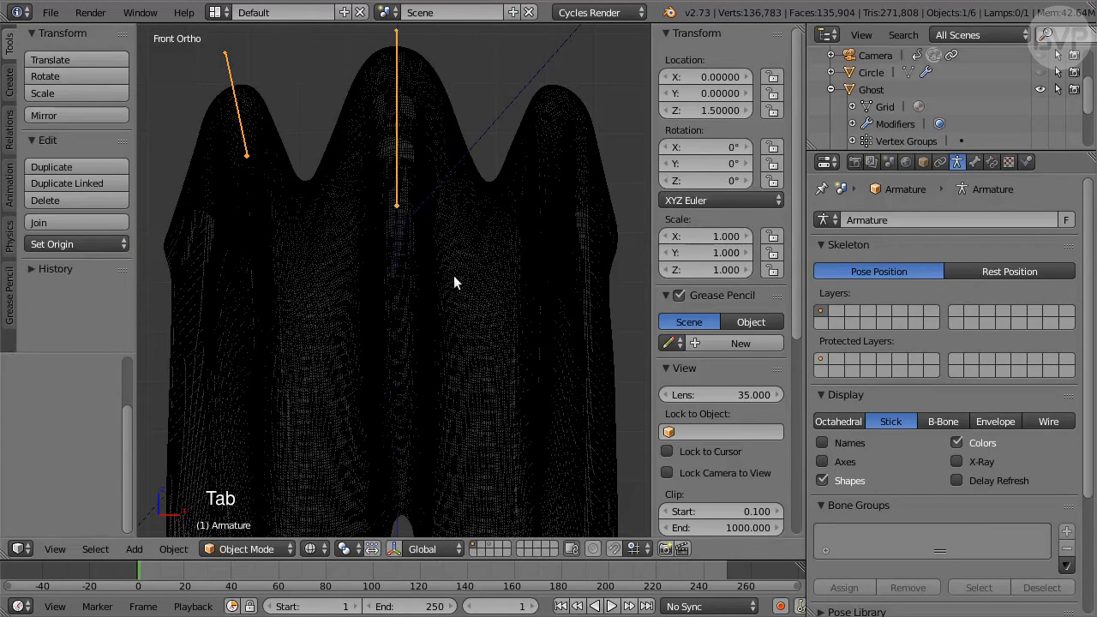
{"action": "right_click", "coordinate": [484, 297]}
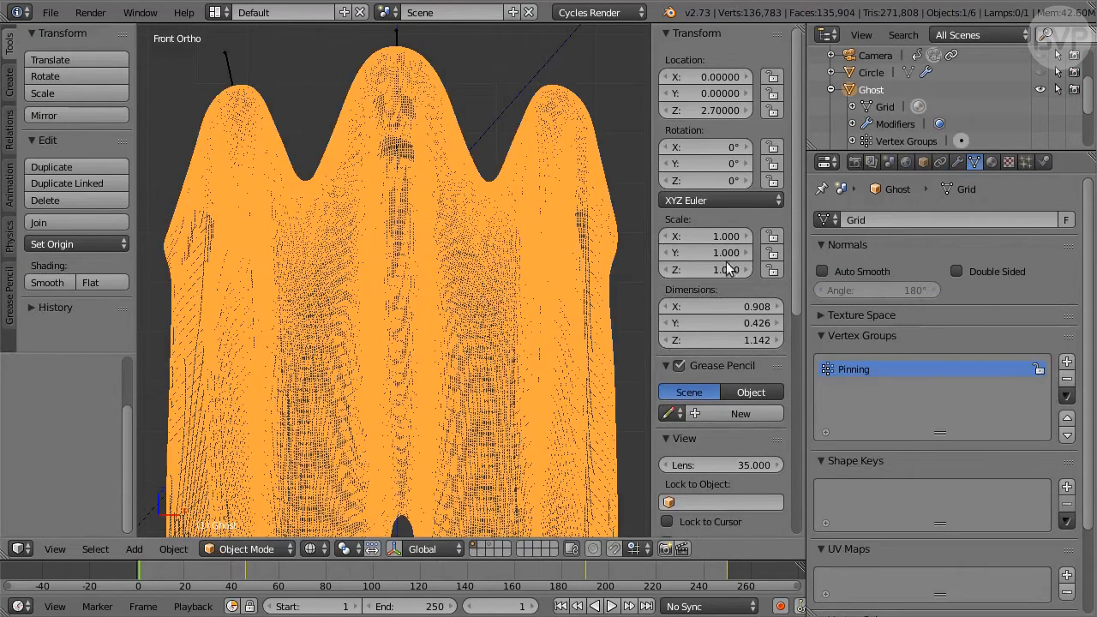
{"action": "left_click", "coordinate": [956, 162]}
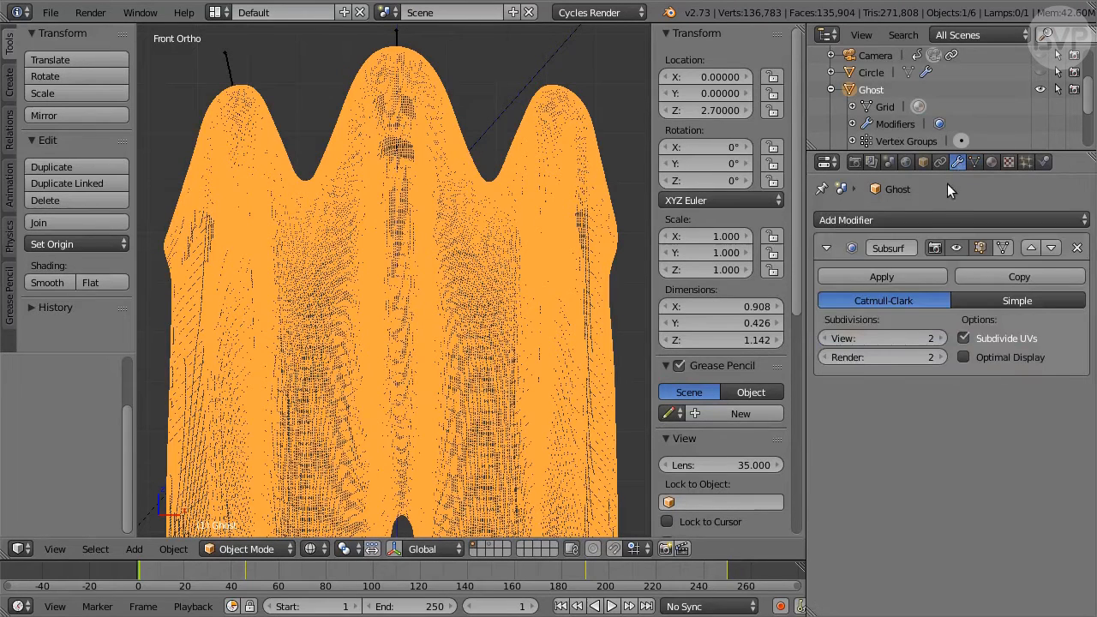
{"action": "left_click", "coordinate": [955, 247]}
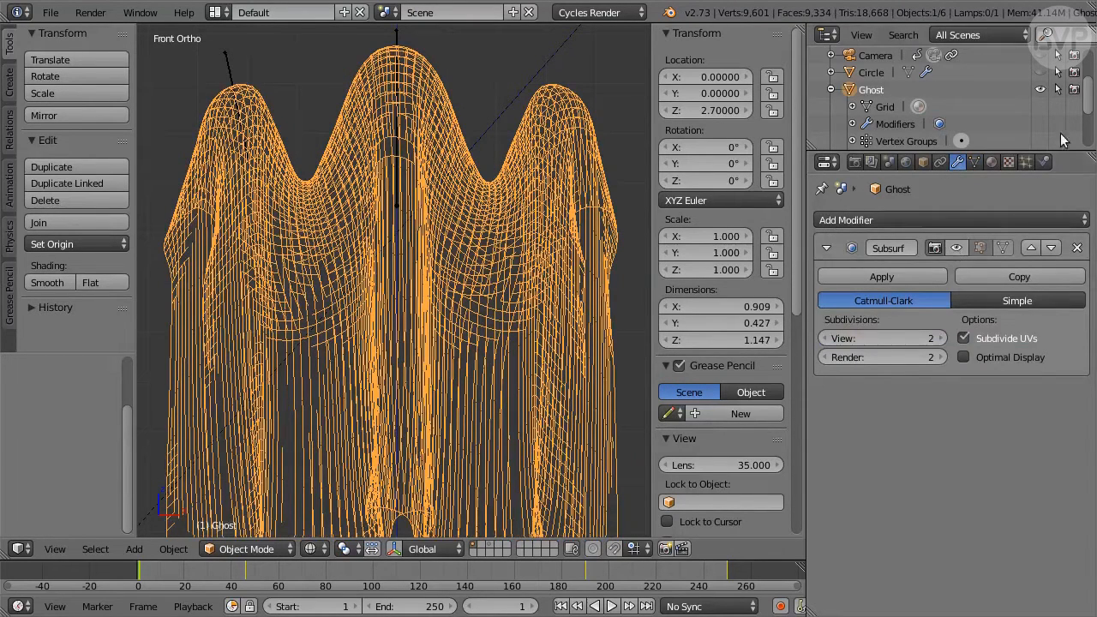
In the armature's Edit Mode, parent the arm bone to the head bone with Keep Offset
{"action": "scroll", "coordinate": [1091, 90], "scroll_direction": "up", "scroll_amount": 1}
{"action": "scroll", "coordinate": [1090, 89], "scroll_direction": "up", "scroll_amount": 3}
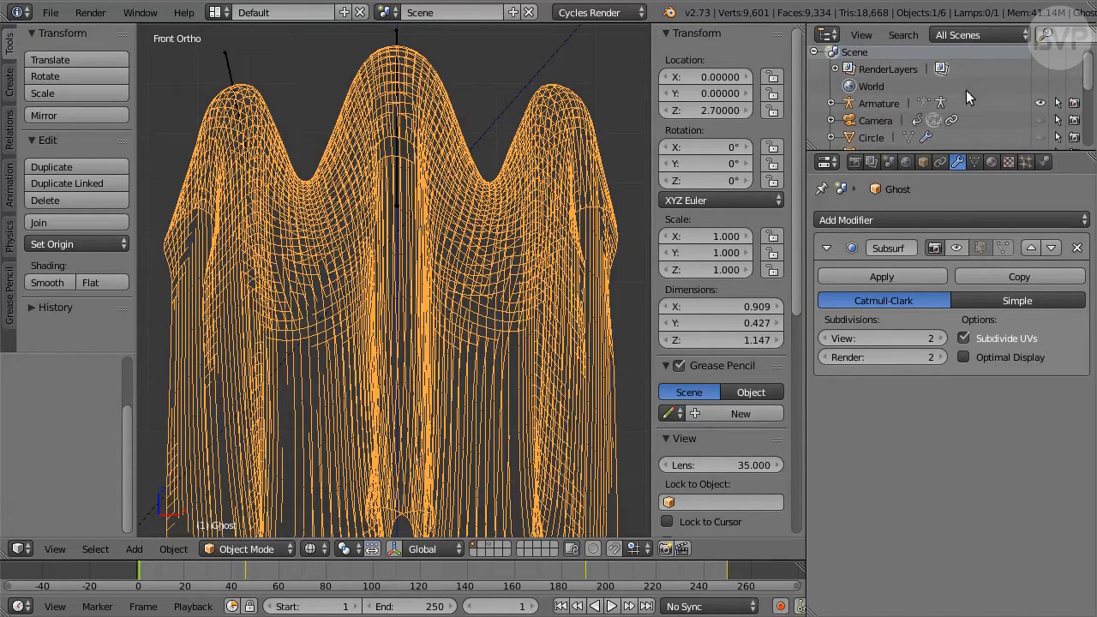
{"action": "left_click", "coordinate": [884, 101]}
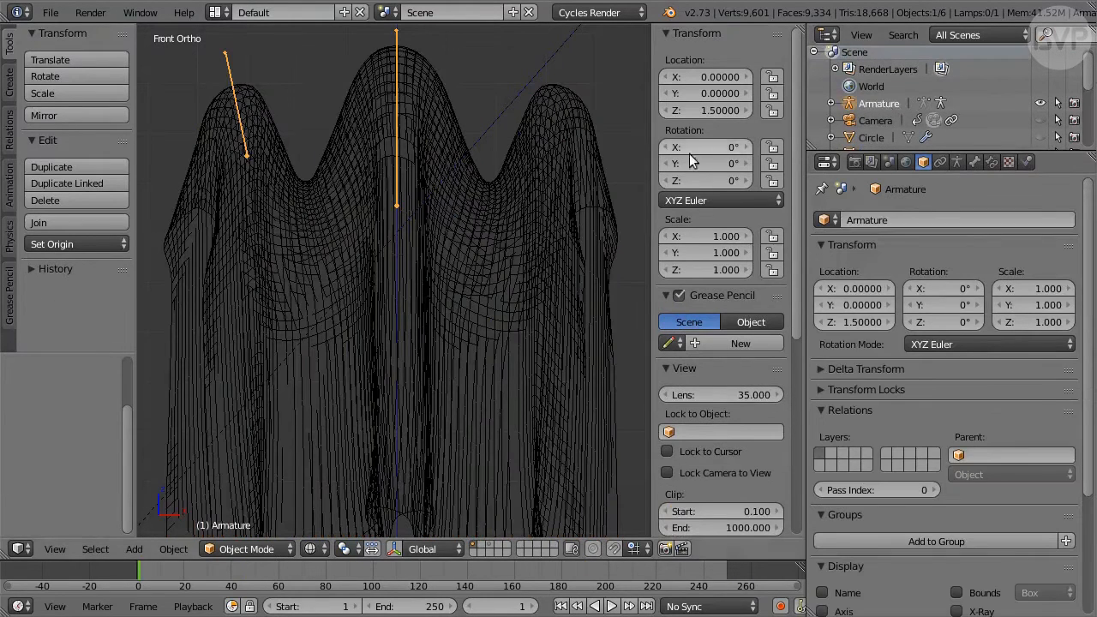
{"action": "key", "text": "Tab"}
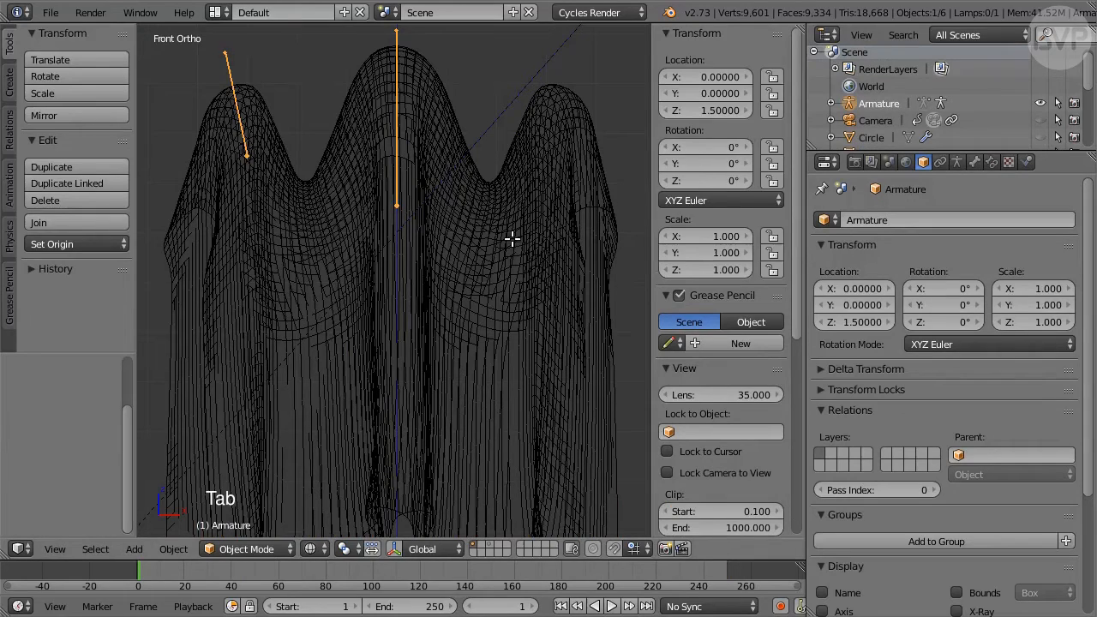
{"action": "middle_click_drag", "start_coordinate": [514, 238], "coordinate": [513, 305], "text": "shift"}
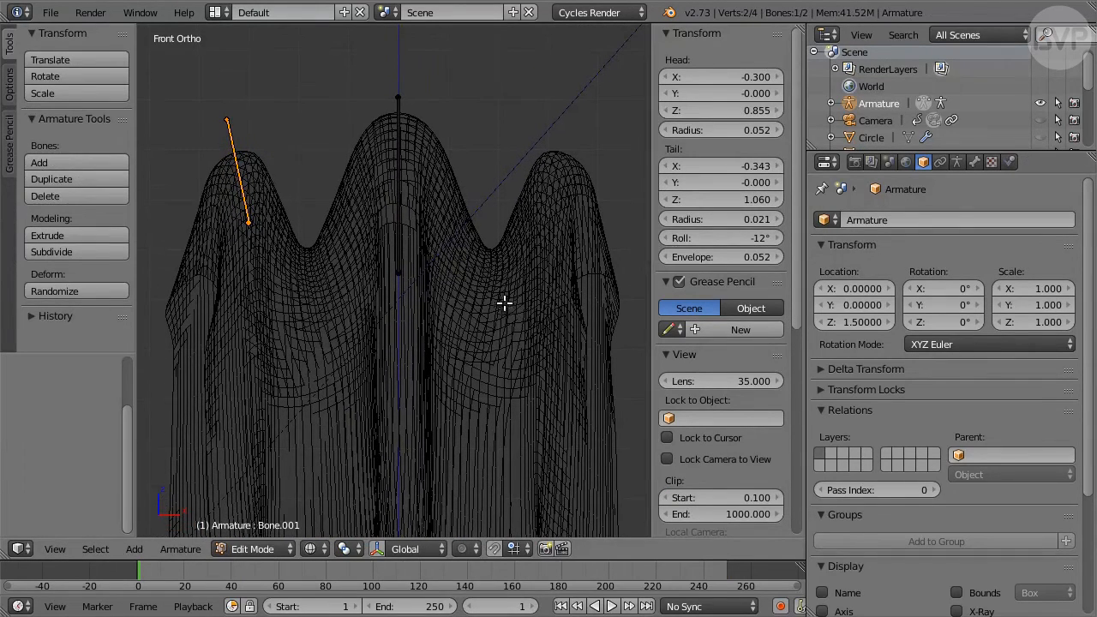
{"action": "right_click", "coordinate": [398, 210], "text": "shift"}
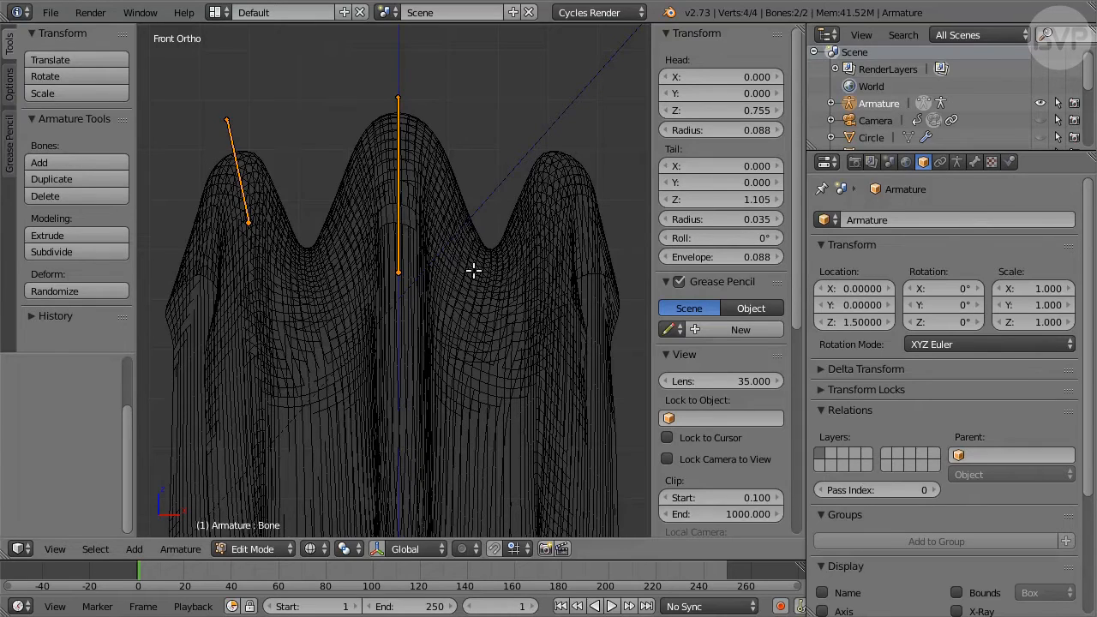
{"action": "key", "text": "ctrl+p"}
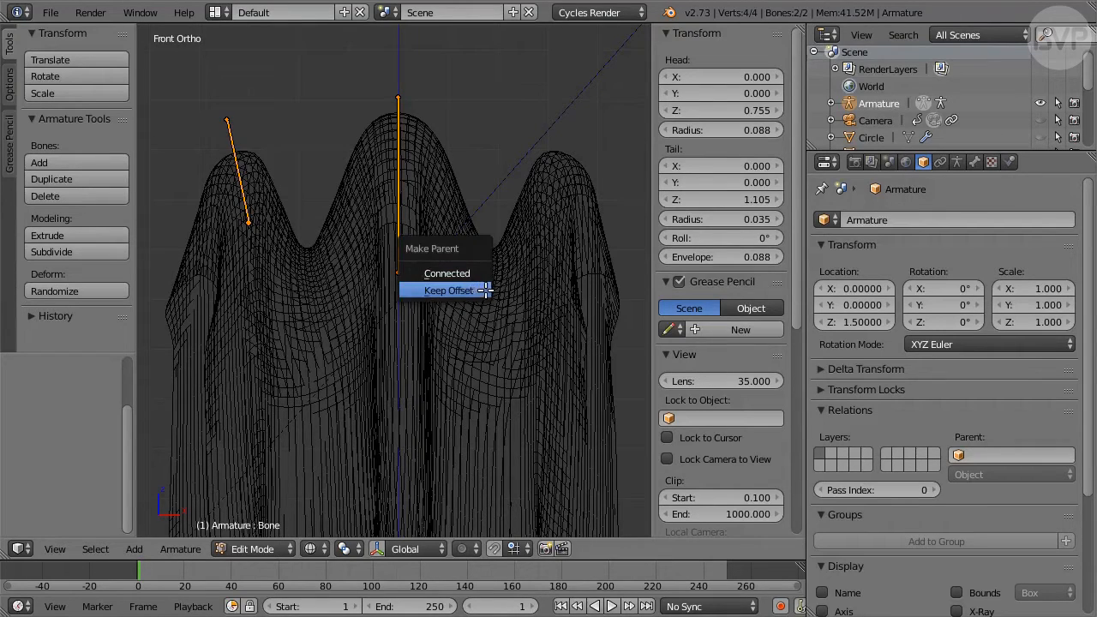
{"action": "left_click", "coordinate": [475, 289]}
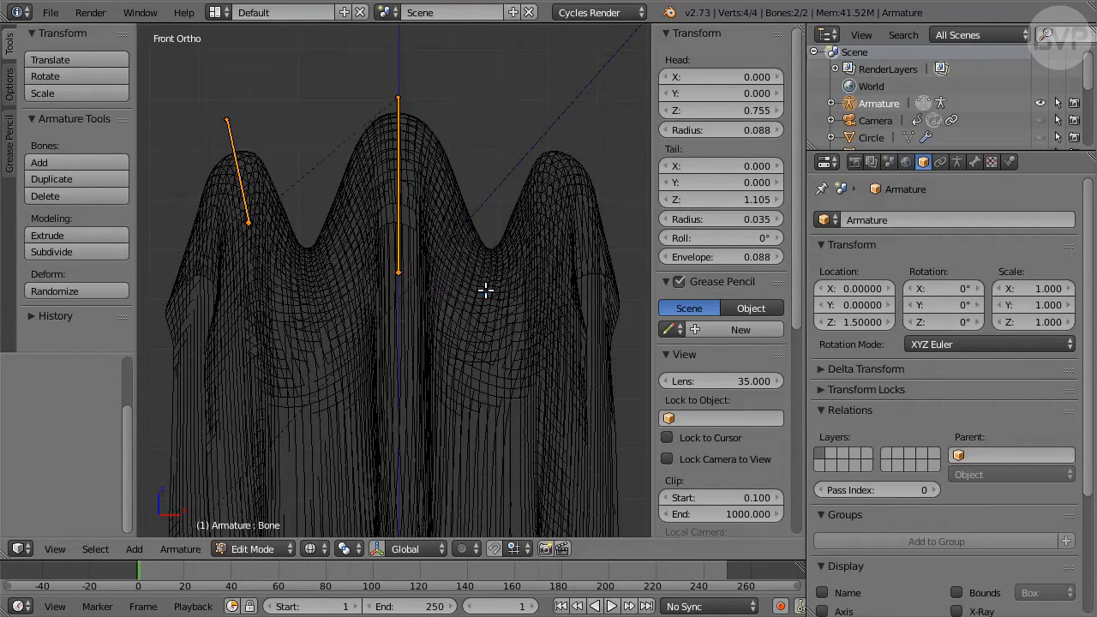
Duplicate the arm bone and place the copy about 0.64 across in X, over the ghost's other arm
{"action": "right_click", "coordinate": [239, 188]}
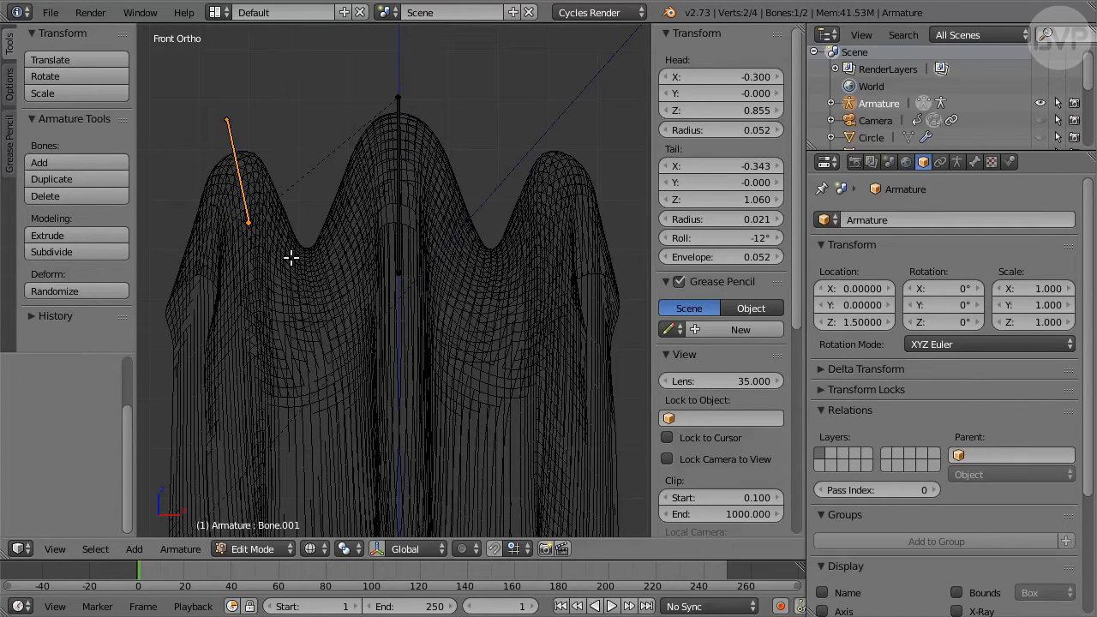
{"action": "key", "text": "shift+d"}
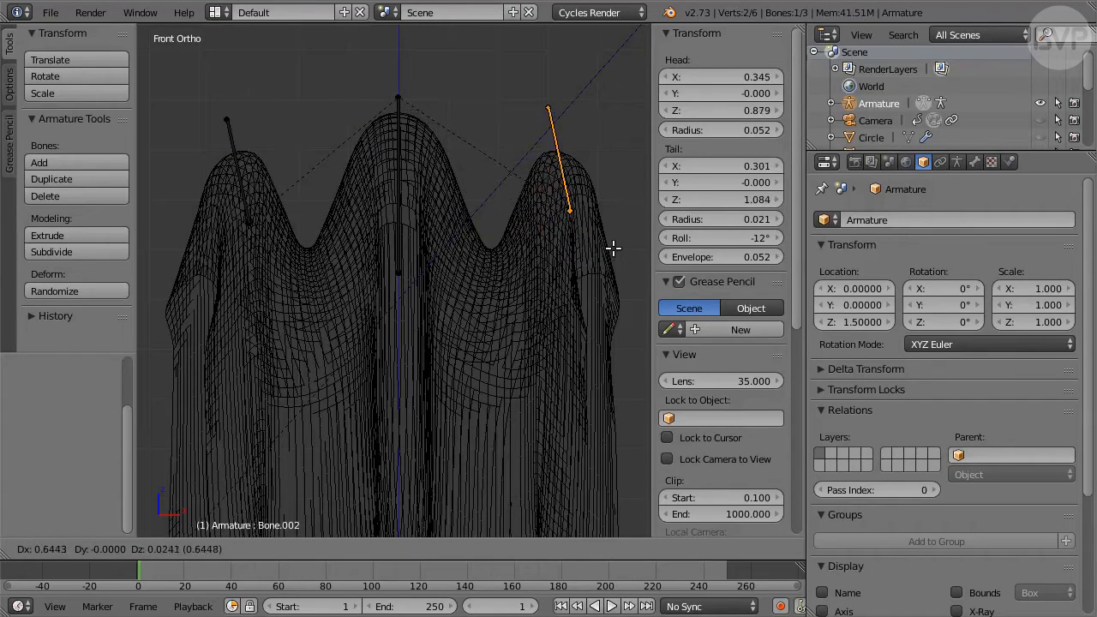
{"action": "left_click", "coordinate": [614, 249]}
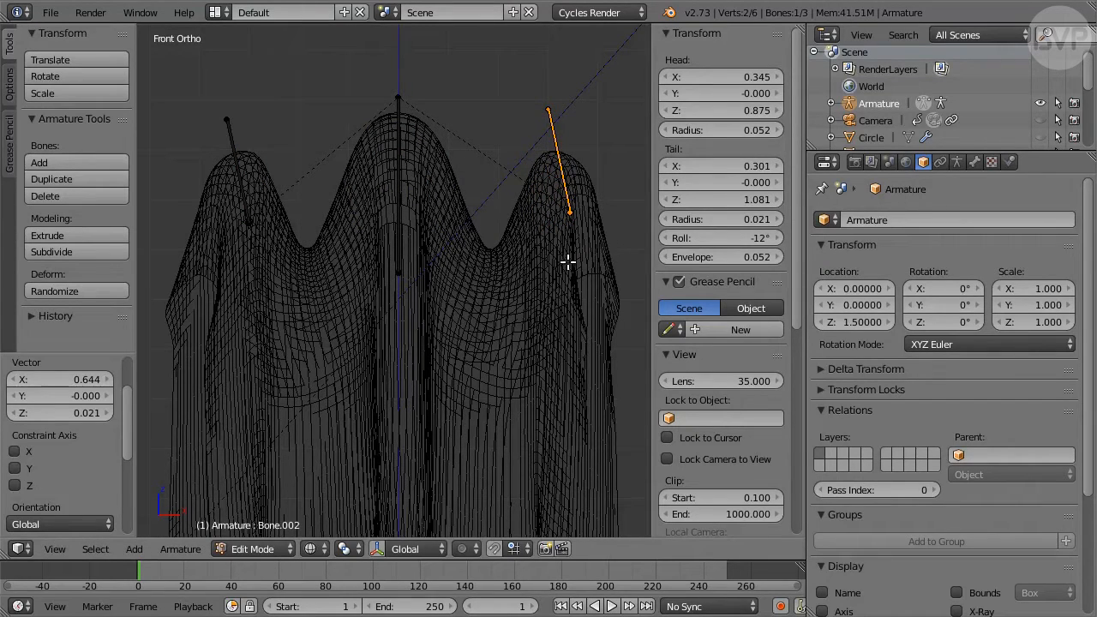
Rotate the duplicated arm bone 24° so it mirrors the original, and shift it down slightly by about 0.007
{"action": "key", "text": "r"}
{"action": "key", "text": "2"}
{"action": "key", "text": "4"}
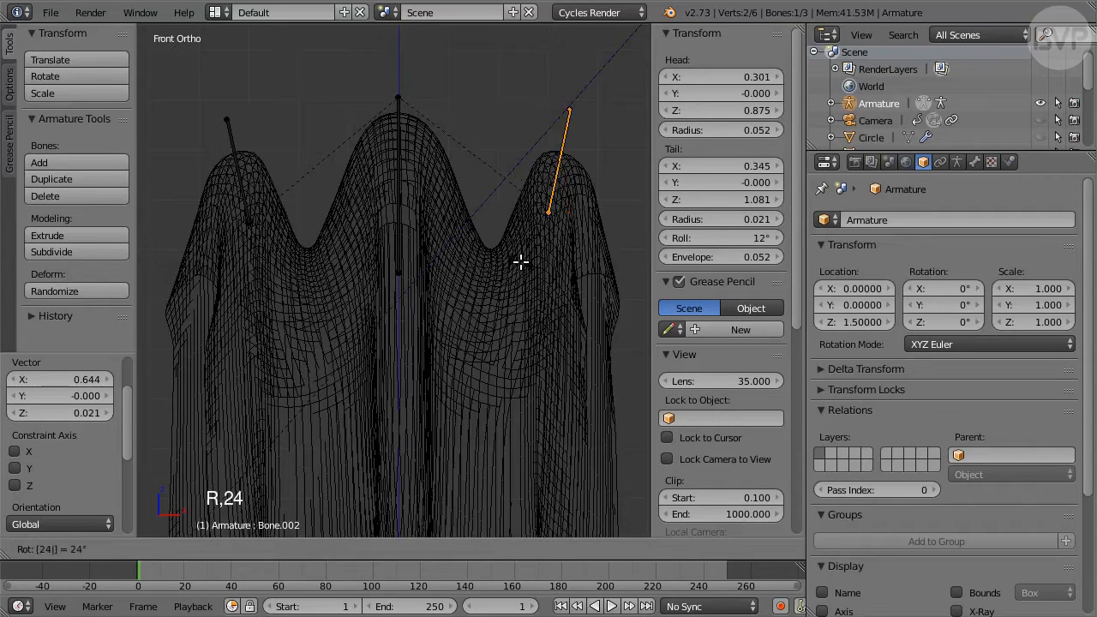
{"action": "key", "text": "Return"}
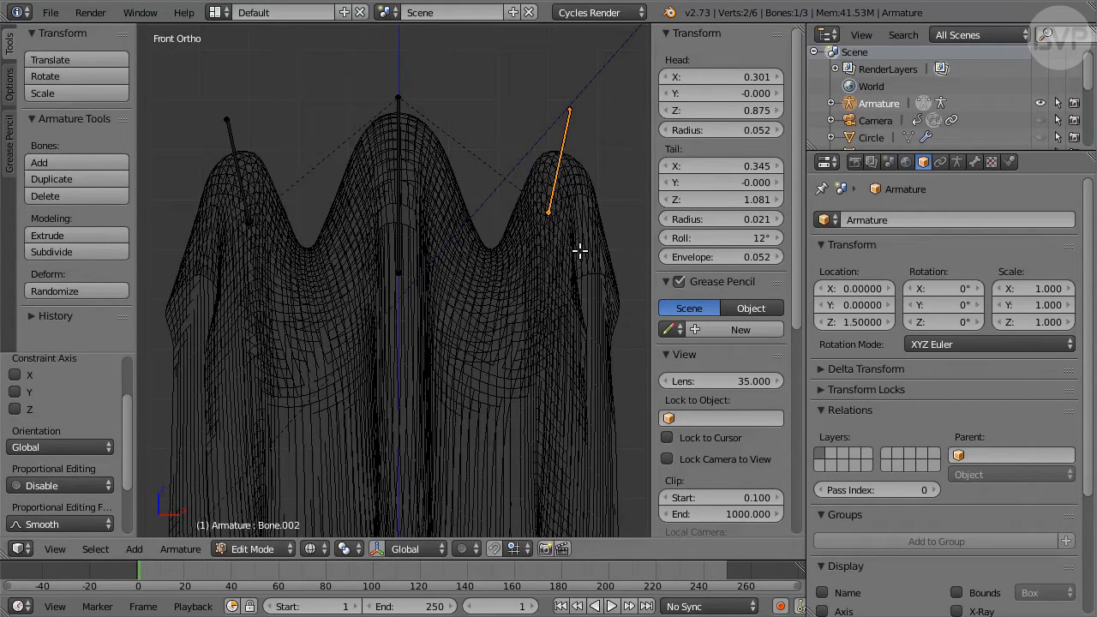
{"action": "key", "text": "g"}
{"action": "left_click", "coordinate": [580, 254]}
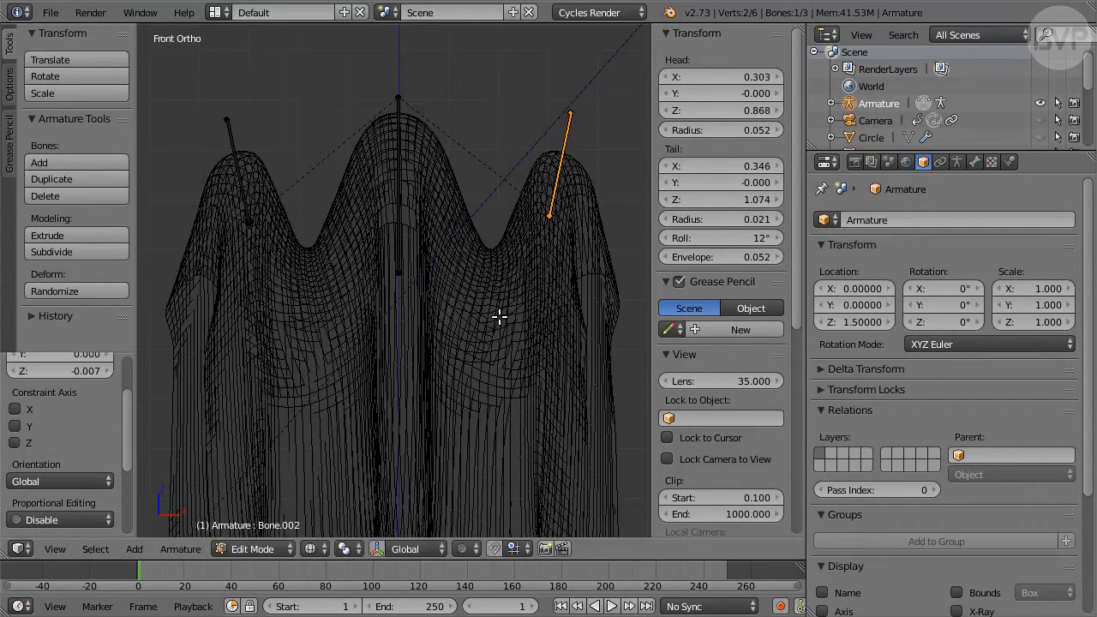
Return to Object Mode and parent the ghost to the armature with Automatic Weights
{"action": "key", "text": "Tab"}
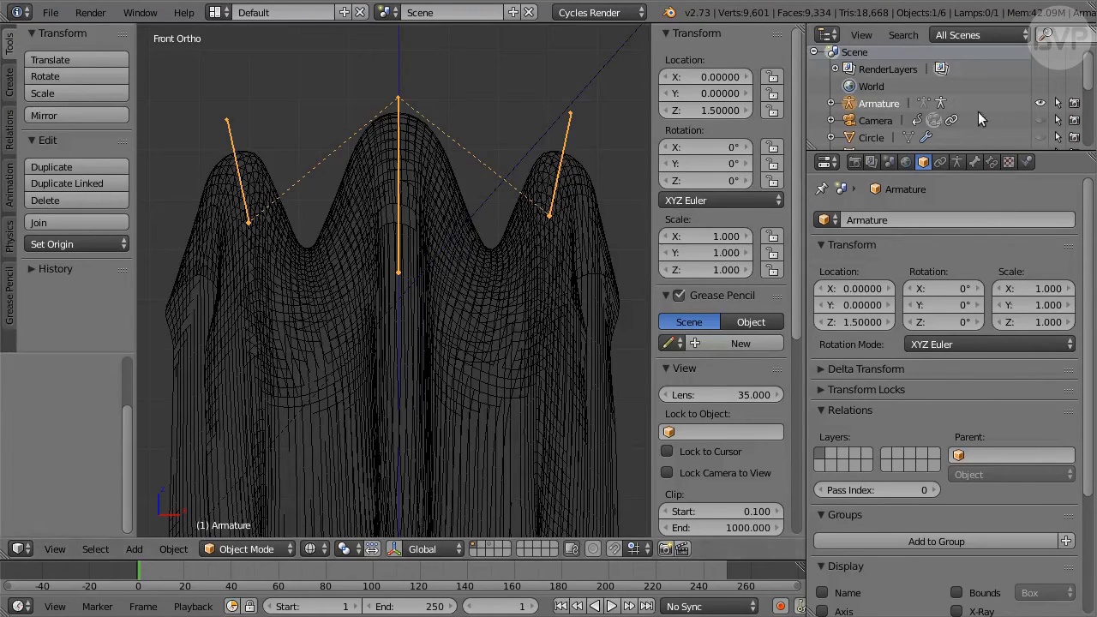
{"action": "scroll", "coordinate": [1088, 103], "scroll_direction": "down", "scroll_amount": 2}
{"action": "scroll", "coordinate": [1088, 103], "scroll_direction": "down", "scroll_amount": 1}
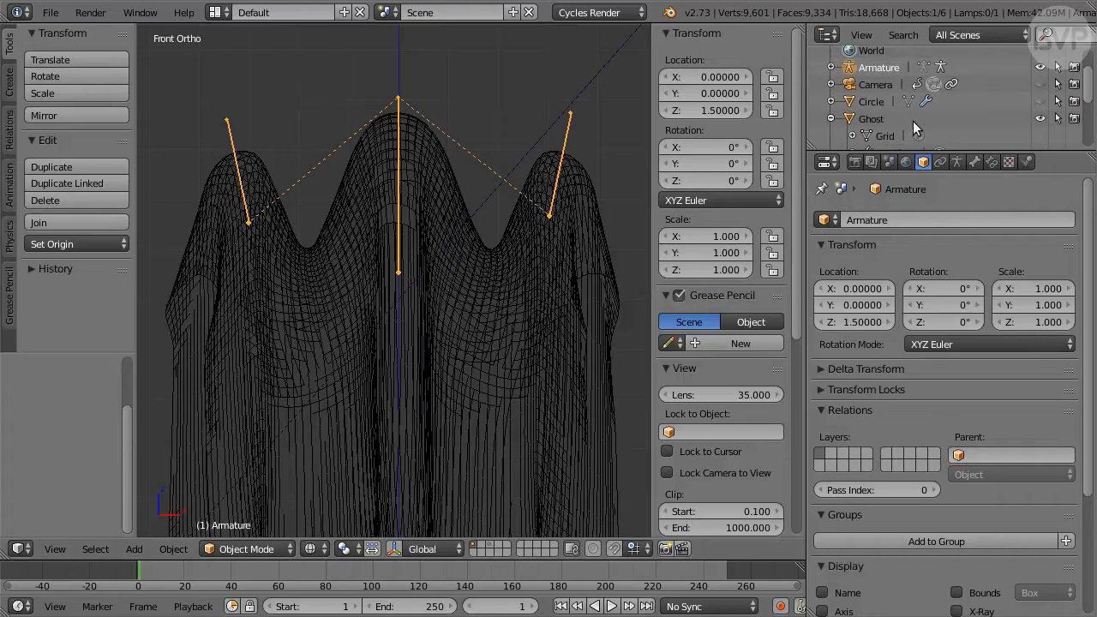
{"action": "left_click", "coordinate": [871, 120]}
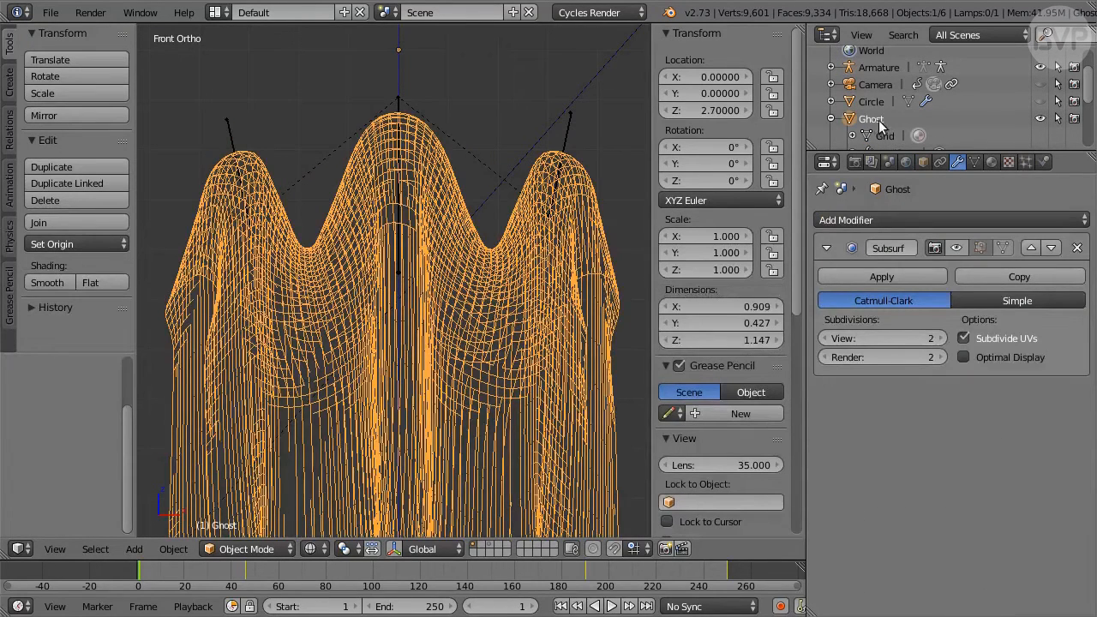
{"action": "left_click", "coordinate": [890, 67], "text": "ctrl"}
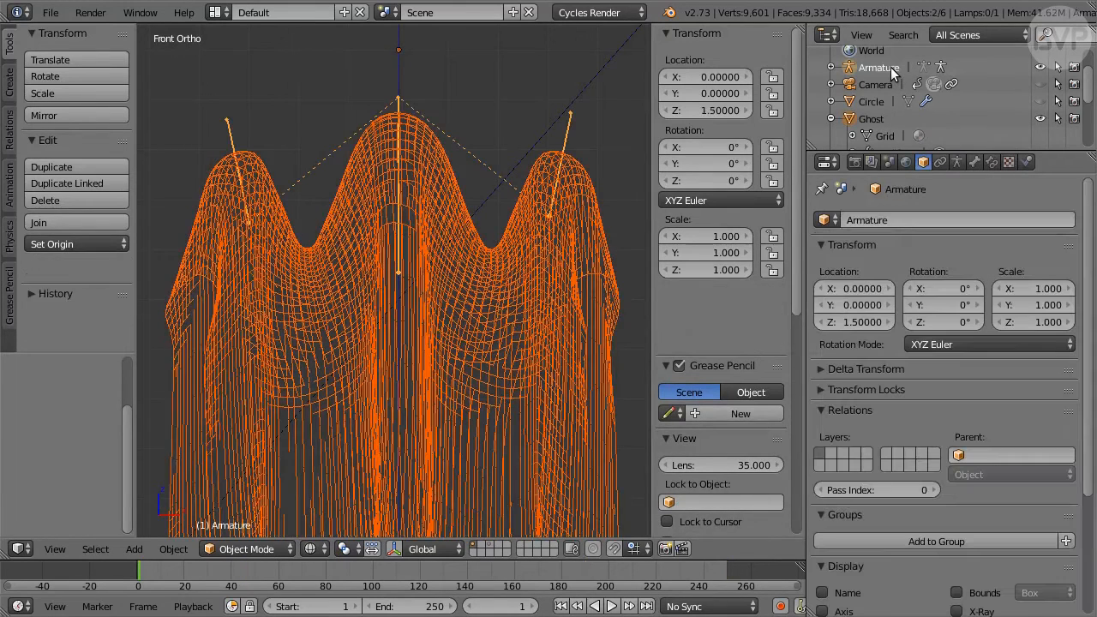
{"action": "key", "text": "ctrl+p"}
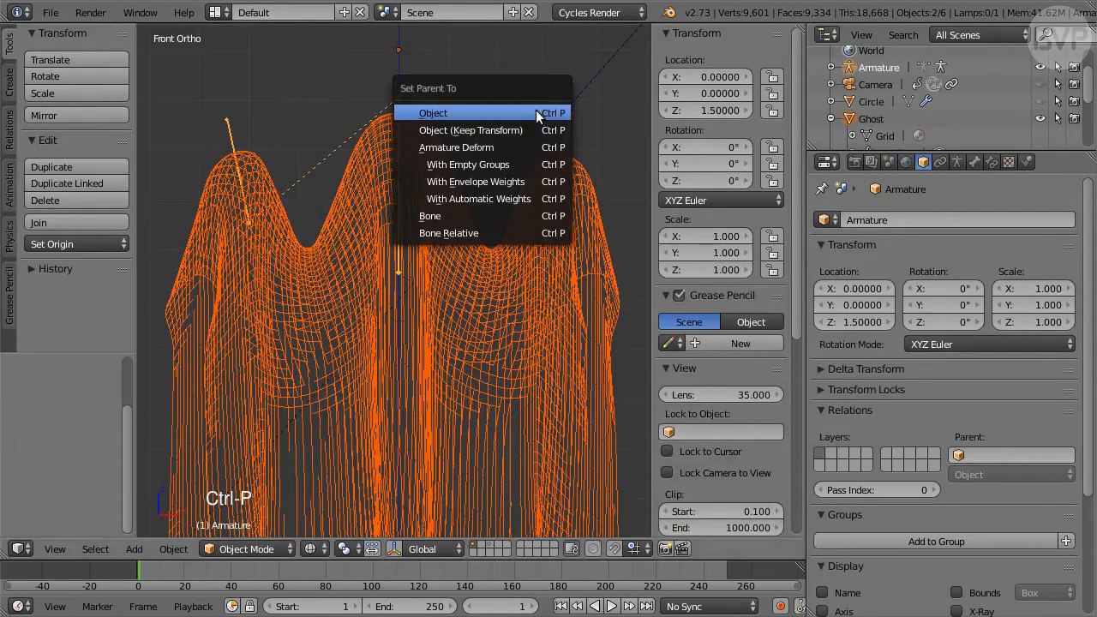
{"action": "left_click", "coordinate": [550, 200]}
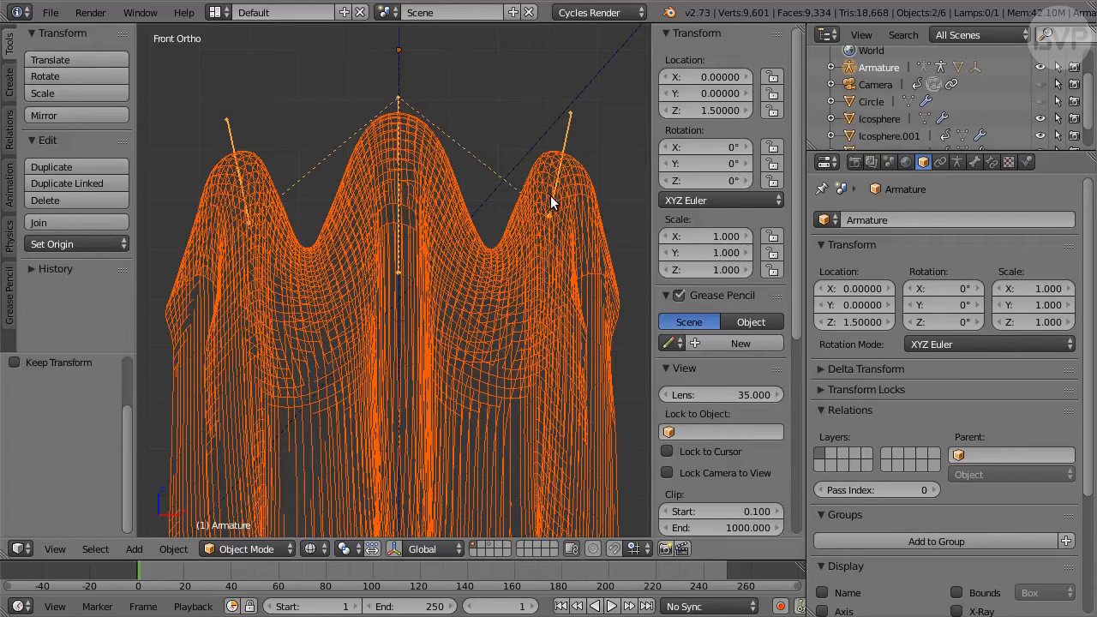
Select only the armature and switch it to Pose Mode
{"action": "left_click", "coordinate": [831, 67]}
{"action": "scroll", "coordinate": [958, 96], "scroll_direction": "up", "scroll_amount": 2}
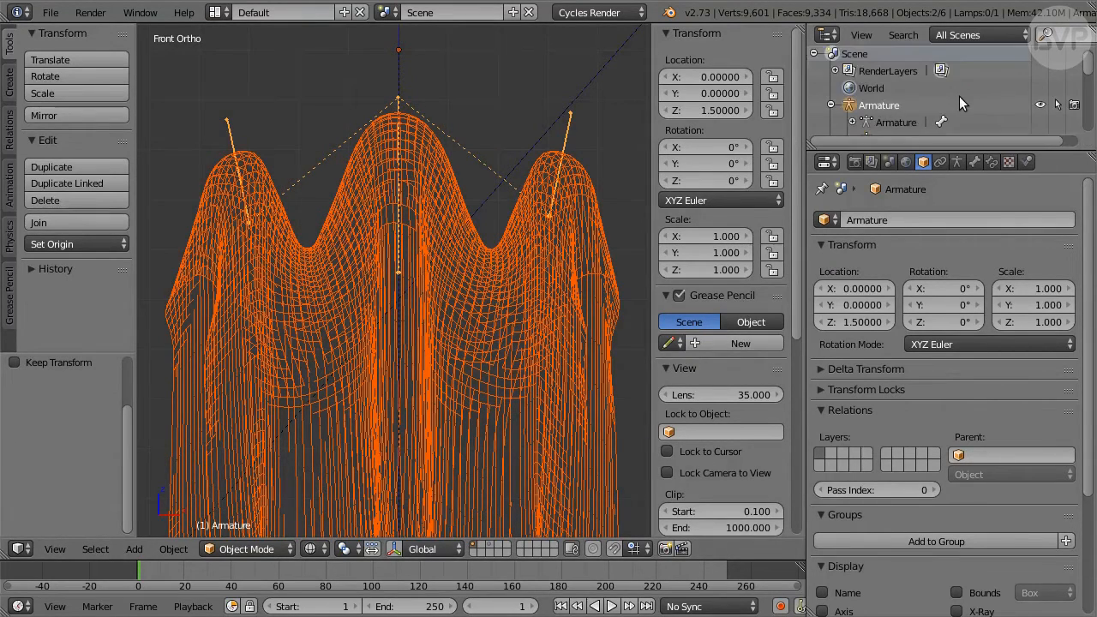
{"action": "left_click", "coordinate": [882, 107]}
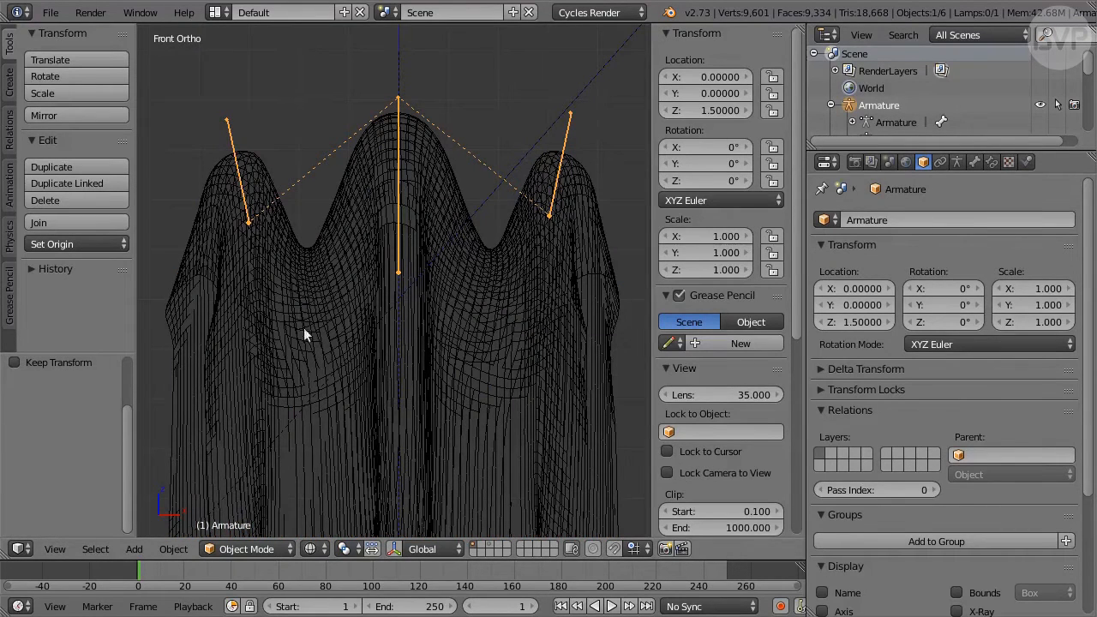
{"action": "left_click", "coordinate": [278, 548]}
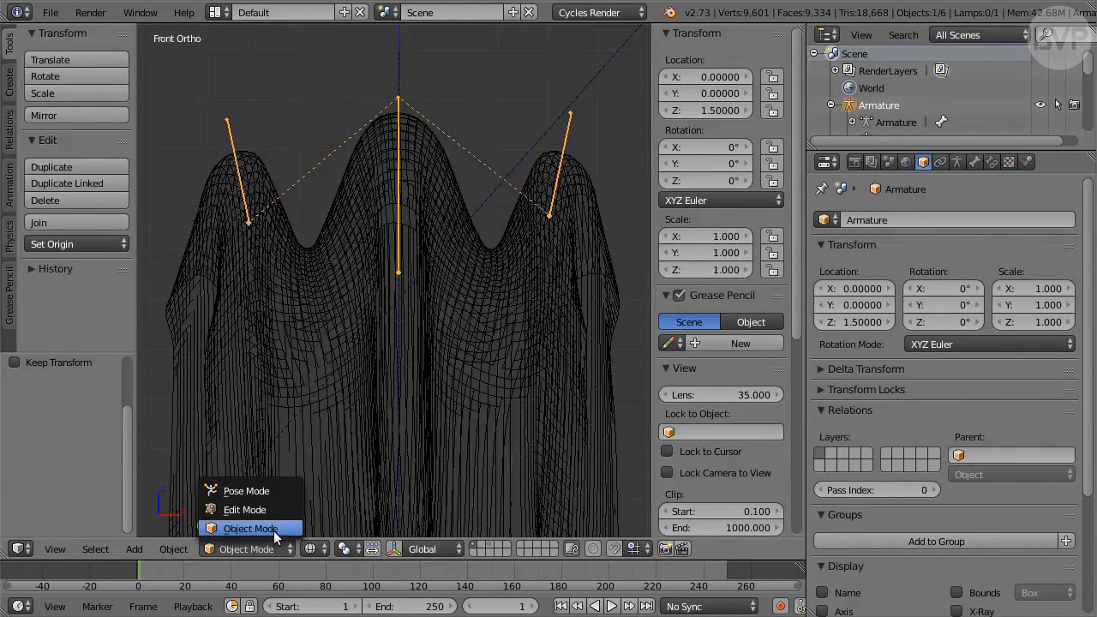
{"action": "left_click", "coordinate": [291, 490]}
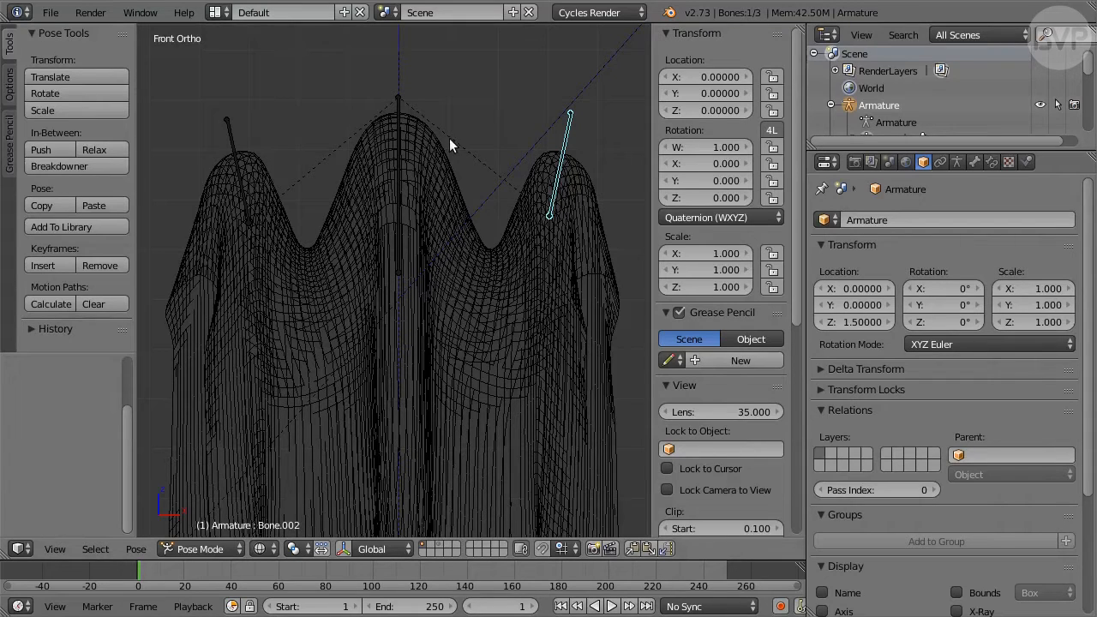
Insert Whole Character keyframes for the rest pose at frames 1 and 100
{"action": "key", "text": "i"}
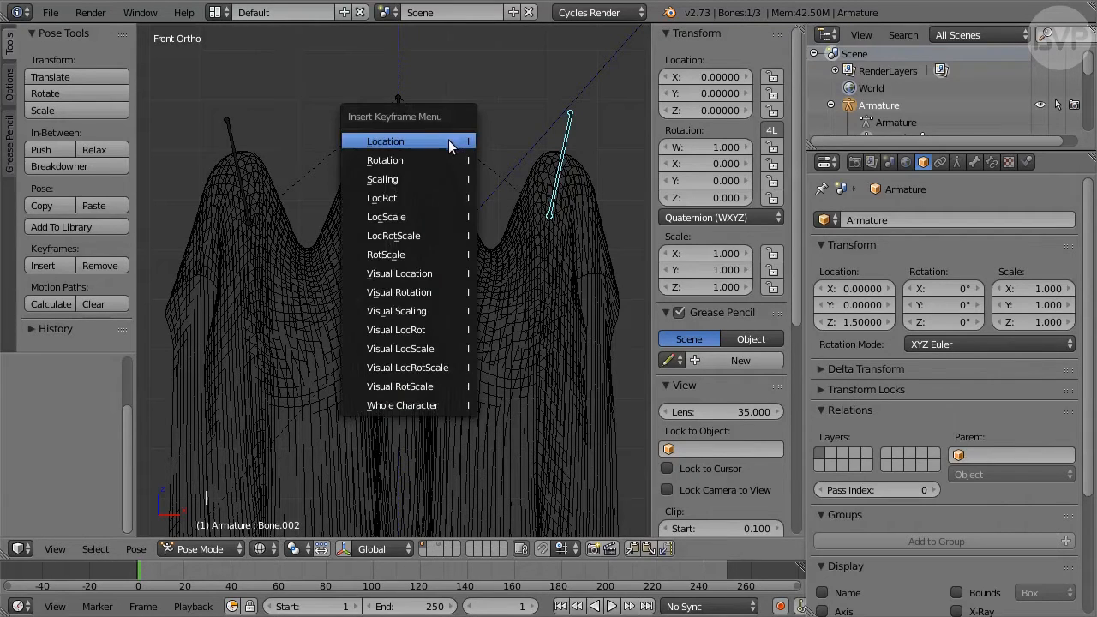
{"action": "left_click", "coordinate": [458, 404]}
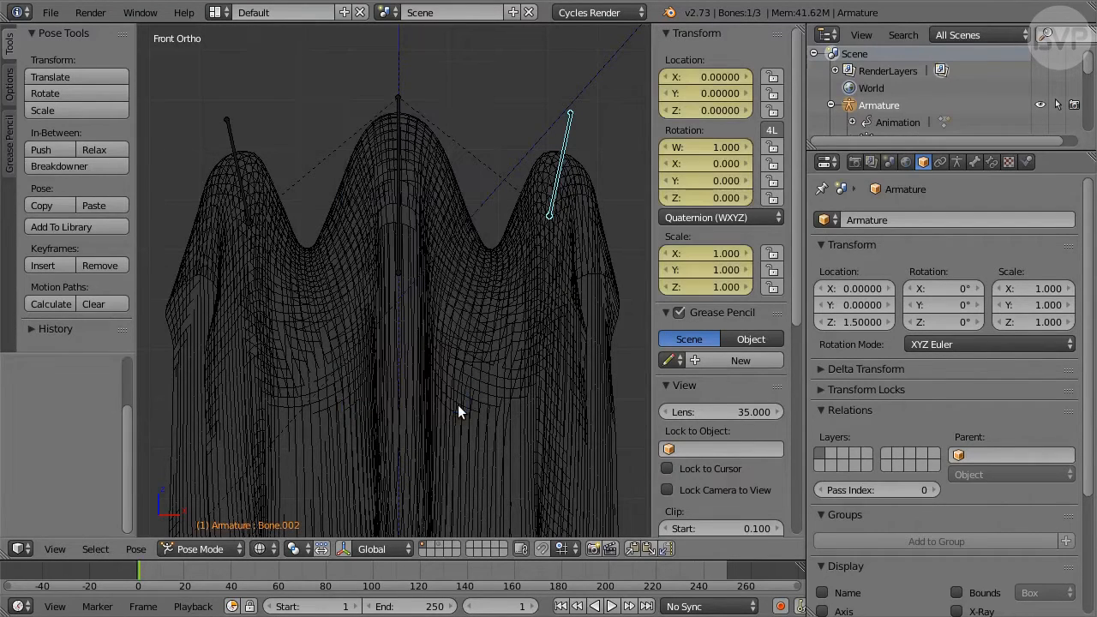
{"action": "left_click", "coordinate": [518, 606]}
{"action": "type", "text": "100"}
{"action": "key", "text": "Return"}
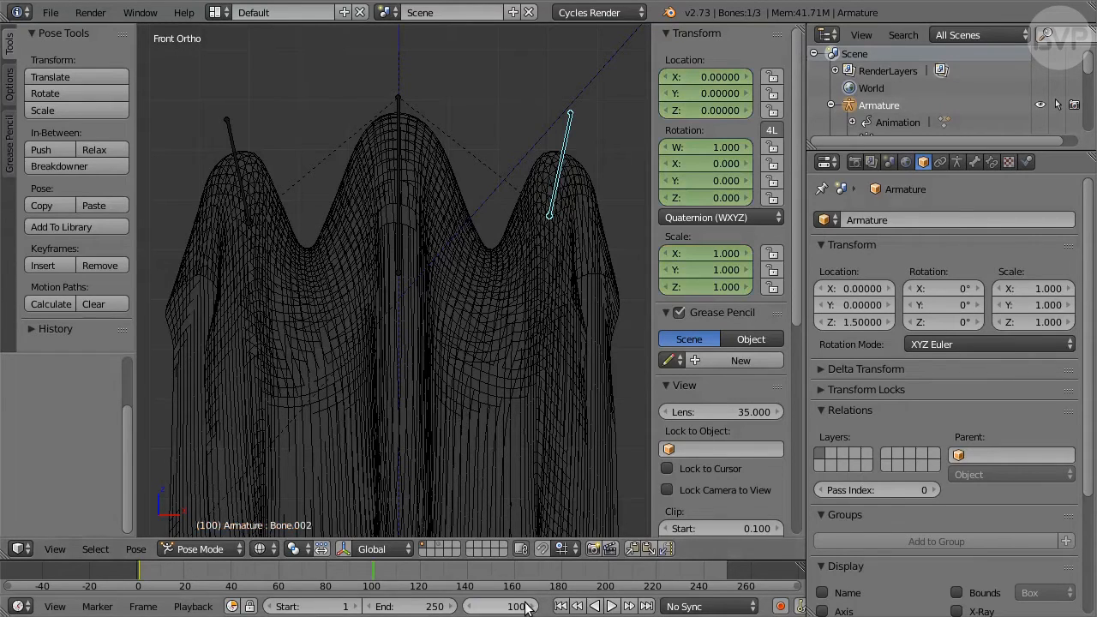
{"action": "key", "text": "i"}
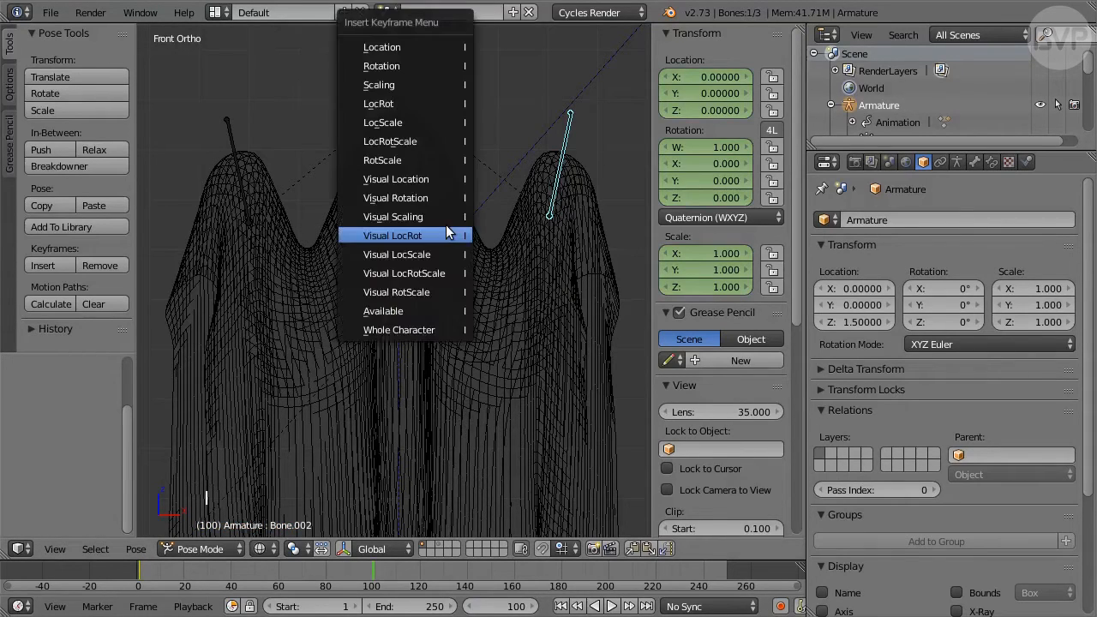
{"action": "left_click", "coordinate": [449, 330]}
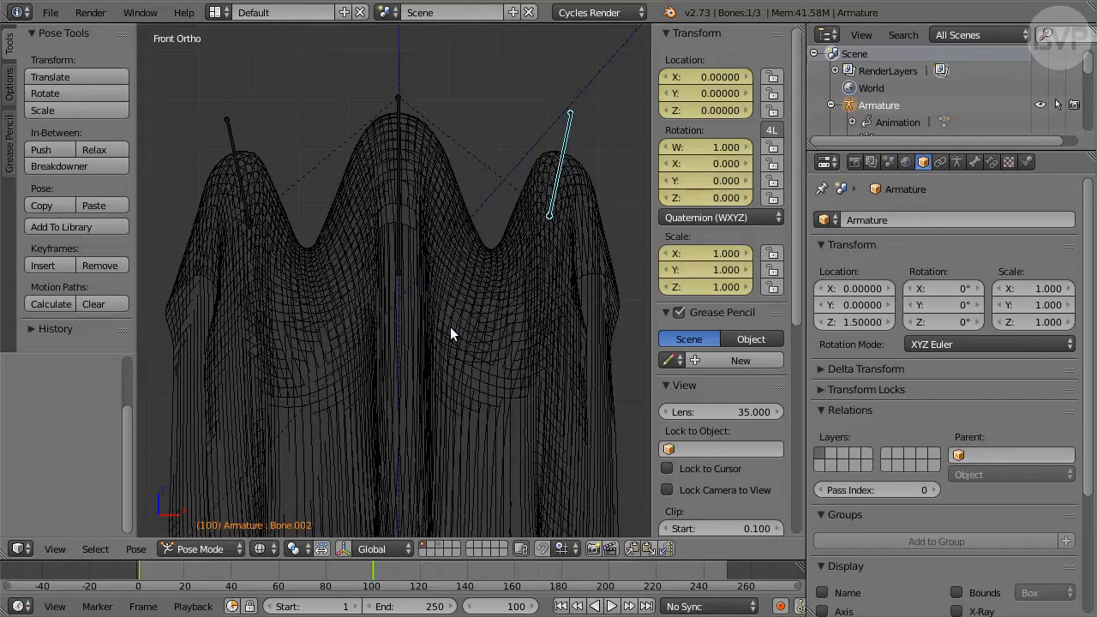
At frame 20, set the head bone's Y location to -0.12
{"action": "left_click", "coordinate": [514, 608]}
{"action": "type", "text": "20"}
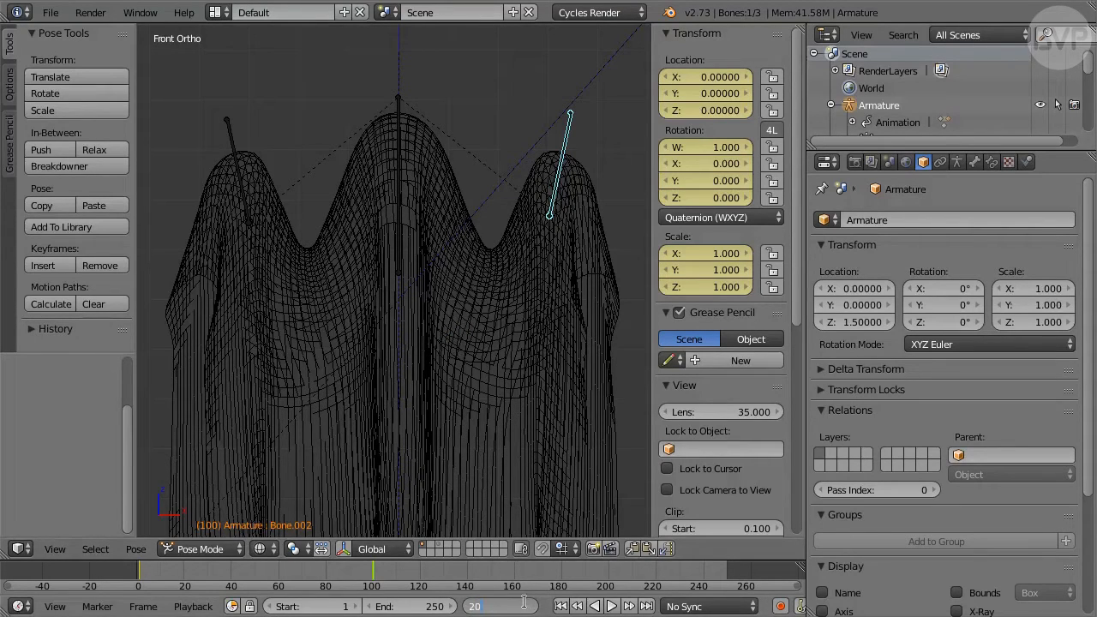
{"action": "key", "text": "Return"}
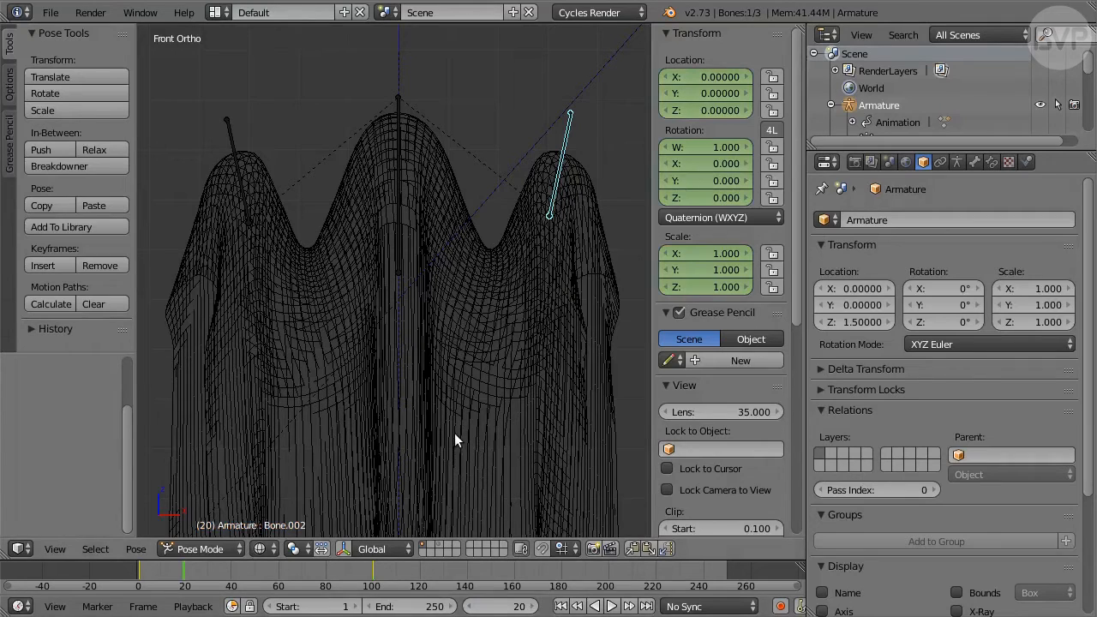
{"action": "right_click", "coordinate": [399, 212]}
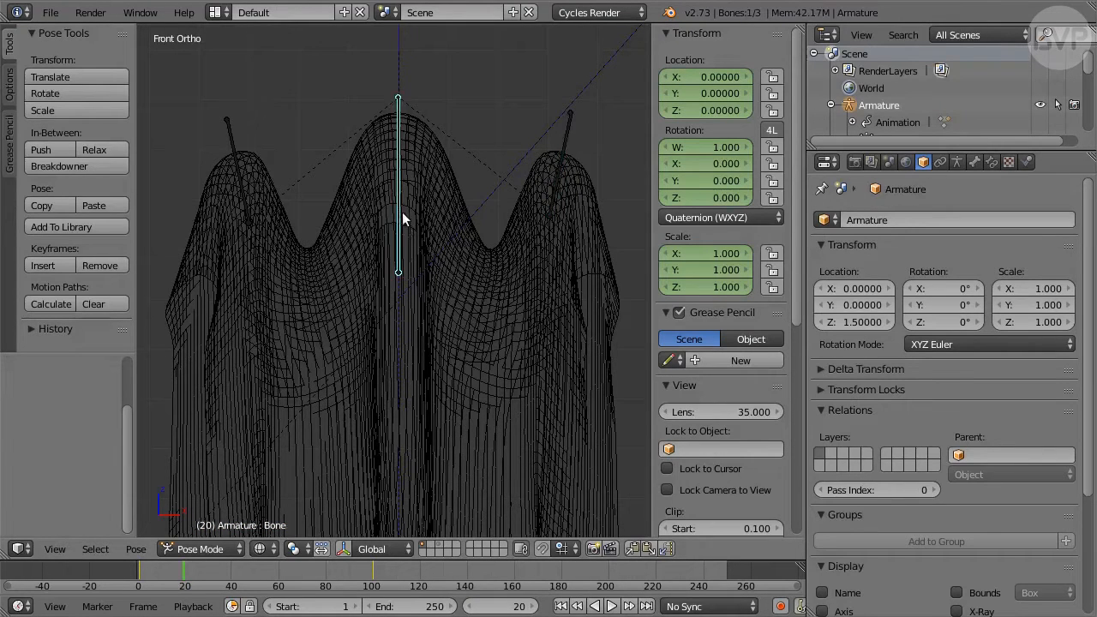
{"action": "key", "text": "alt+s"}
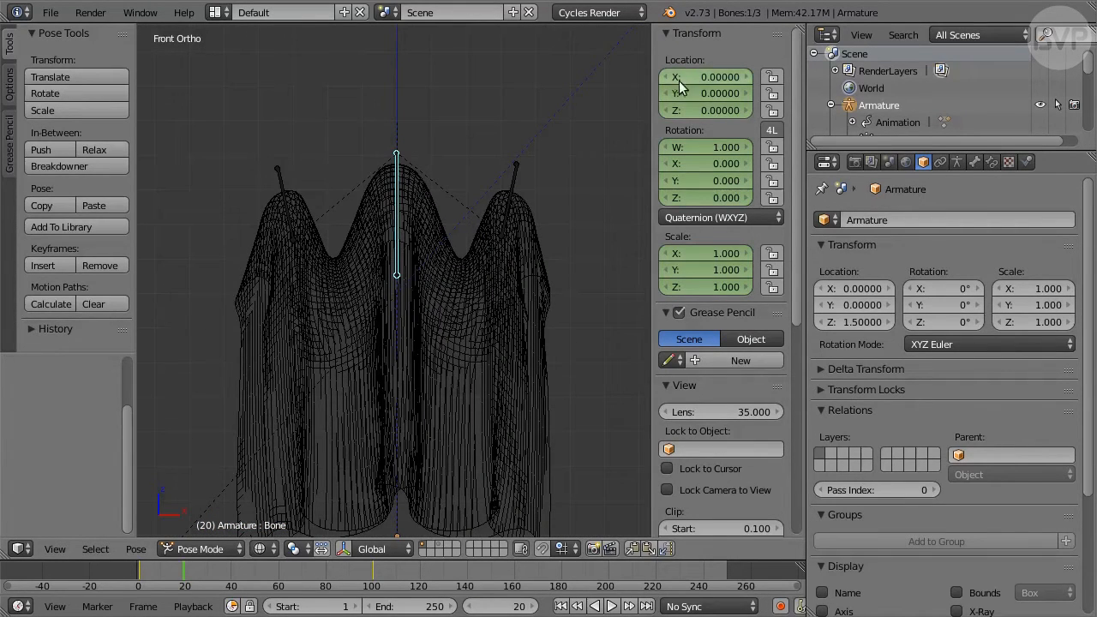
{"action": "left_click", "coordinate": [725, 94]}
{"action": "type", "text": "-0.12"}
{"action": "key", "text": "Return"}
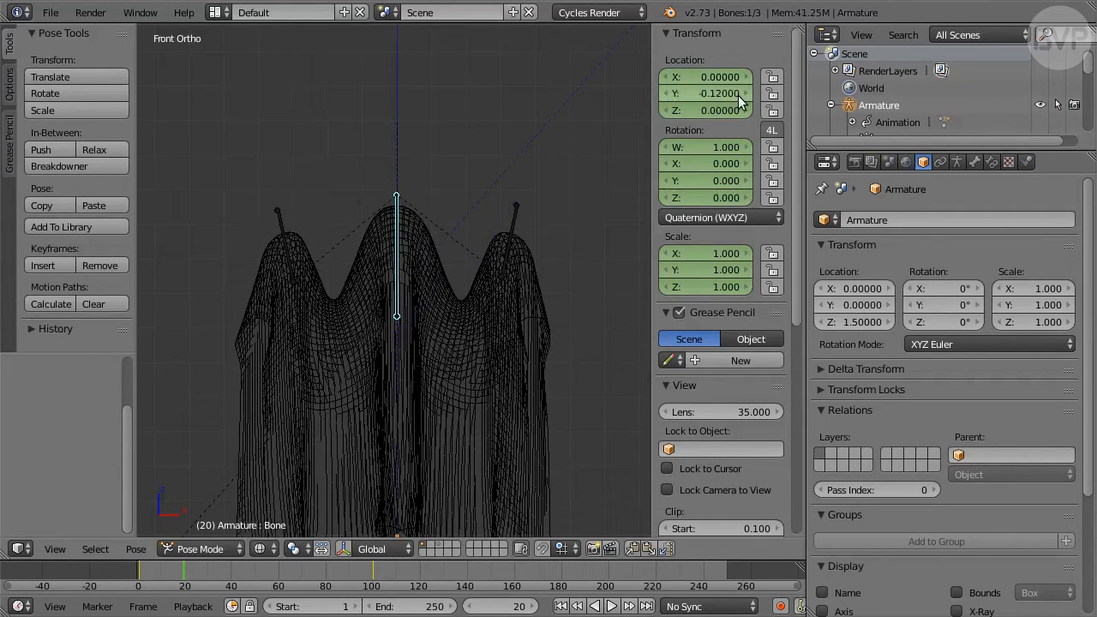
Move both arm bones outward and about 0.1 down, and insert a Whole Character keyframe at frame 20
{"action": "scroll", "coordinate": [506, 326], "scroll_direction": "down", "scroll_amount": 5, "text": "shift"}
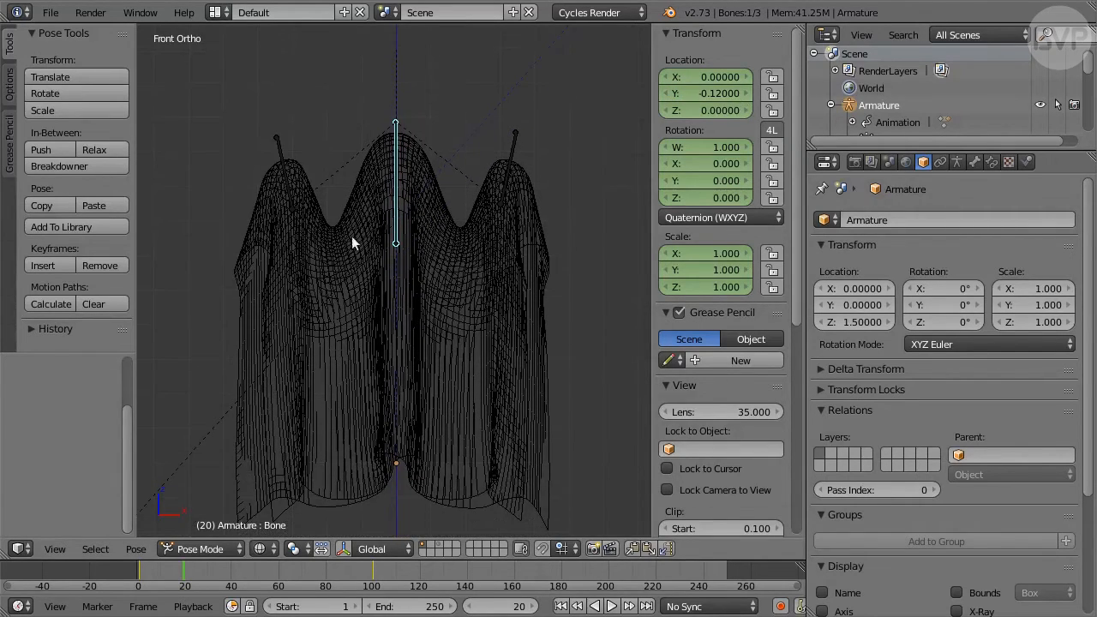
{"action": "right_click", "coordinate": [290, 182]}
{"action": "key", "text": "g"}
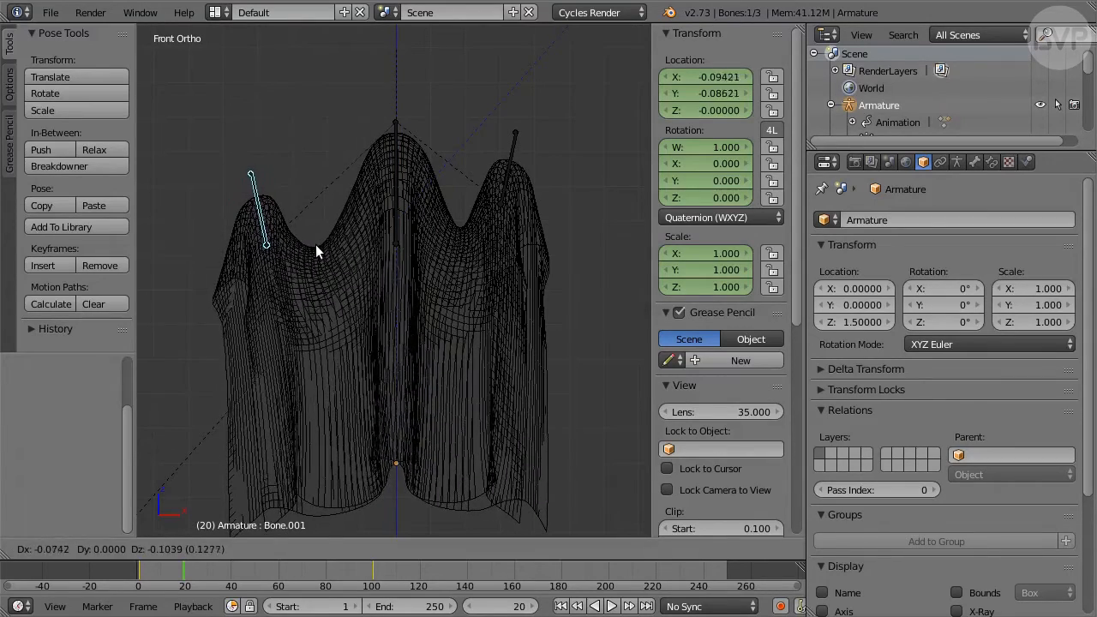
{"action": "left_click", "coordinate": [316, 244]}
{"action": "right_click", "coordinate": [504, 163]}
{"action": "key", "text": "g"}
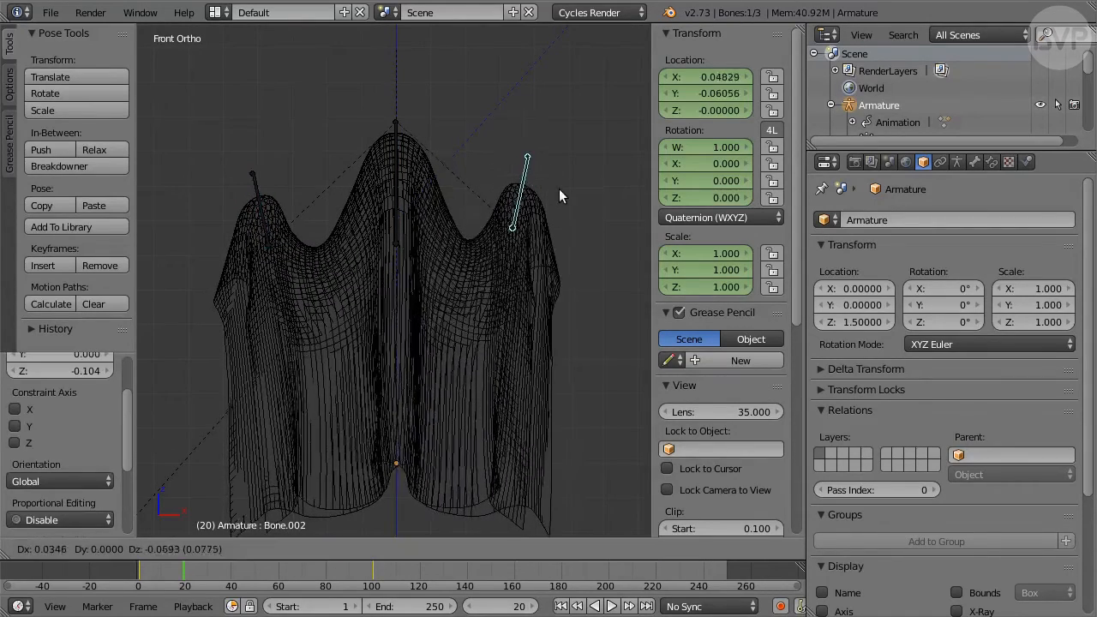
{"action": "left_click", "coordinate": [584, 199]}
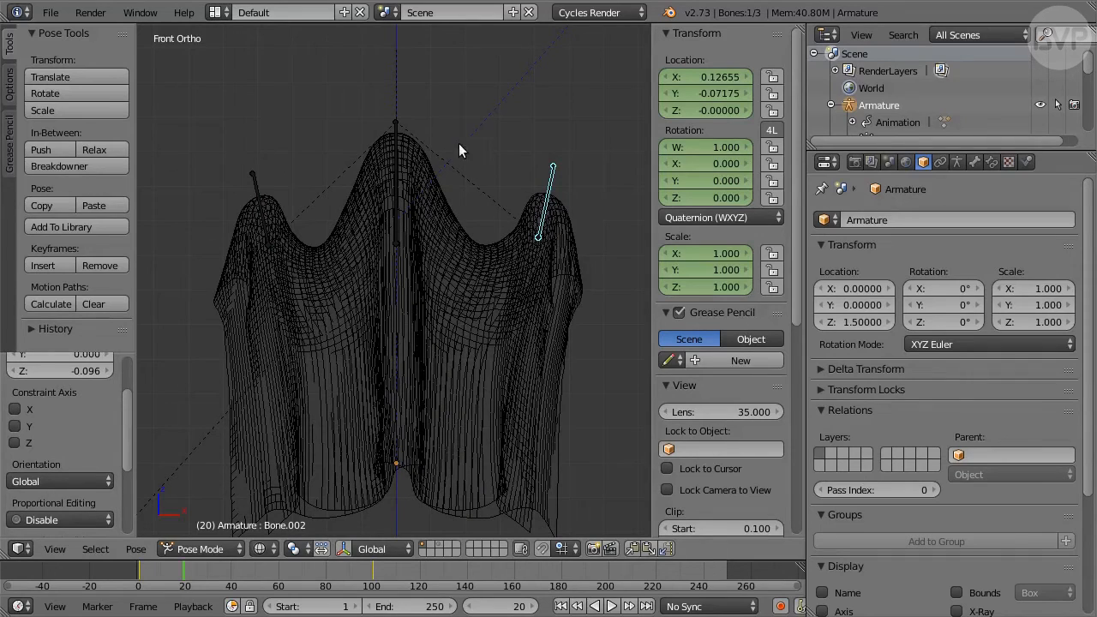
{"action": "key", "text": "i"}
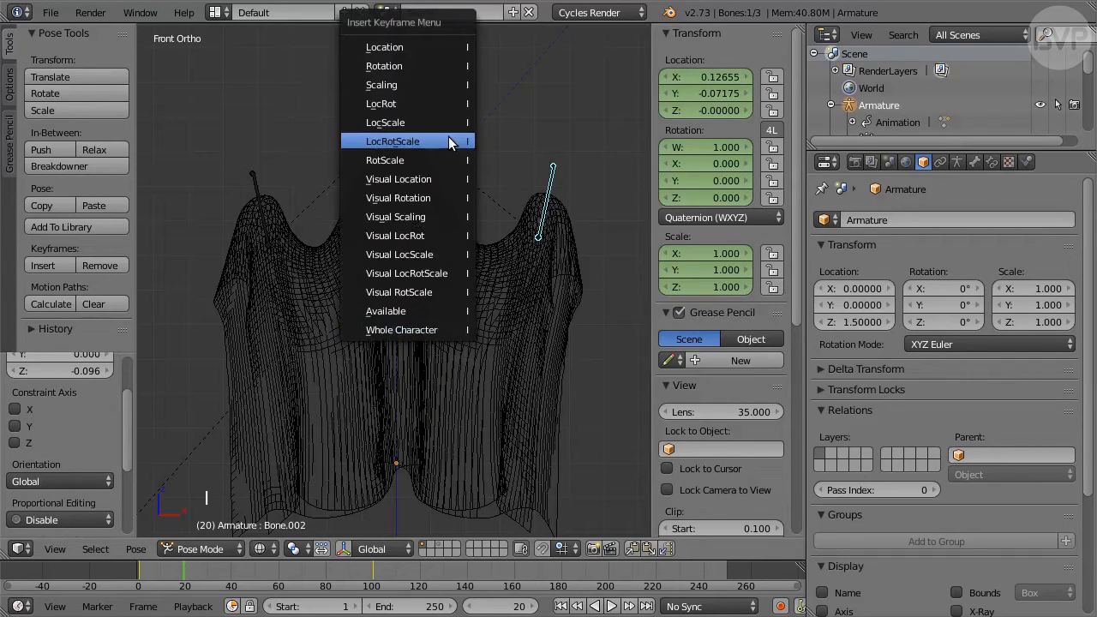
{"action": "left_click", "coordinate": [449, 330]}
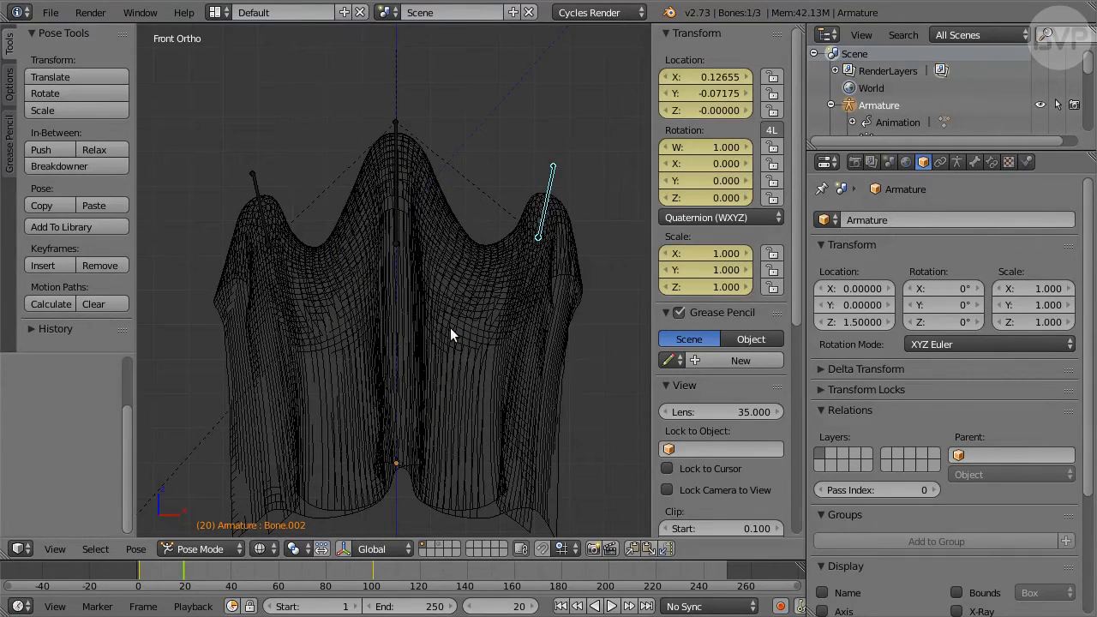
At frame 40, set the head bone's Y location to 0.1
{"action": "left_click", "coordinate": [511, 605]}
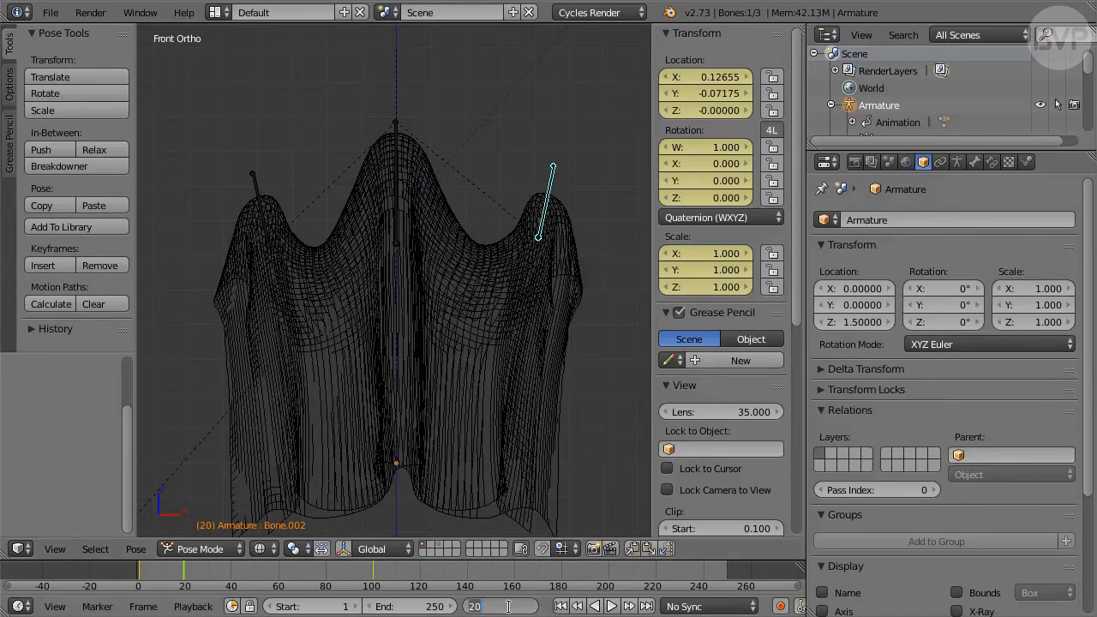
{"action": "type", "text": "4"}
{"action": "key", "text": "Return"}
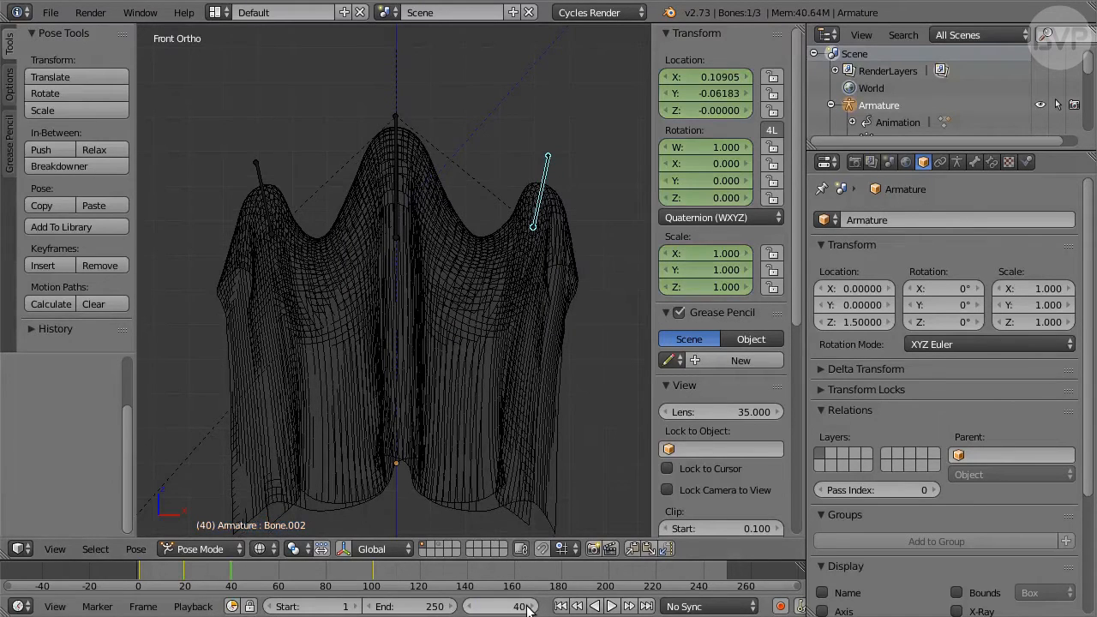
{"action": "right_click", "coordinate": [396, 203]}
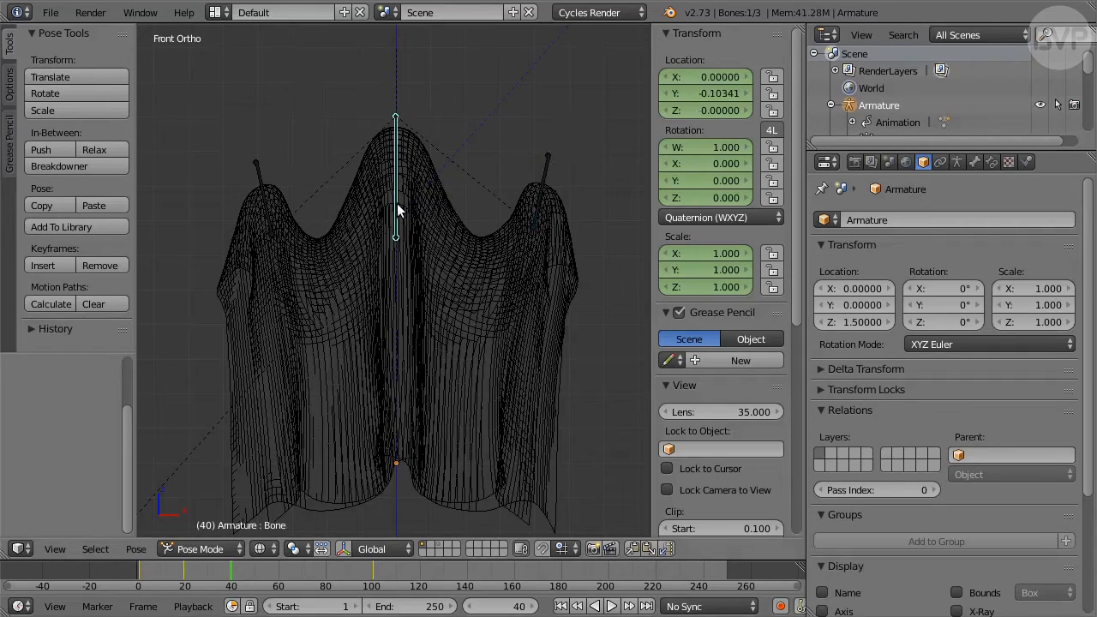
{"action": "left_click", "coordinate": [710, 90]}
{"action": "type", "text": "0"}
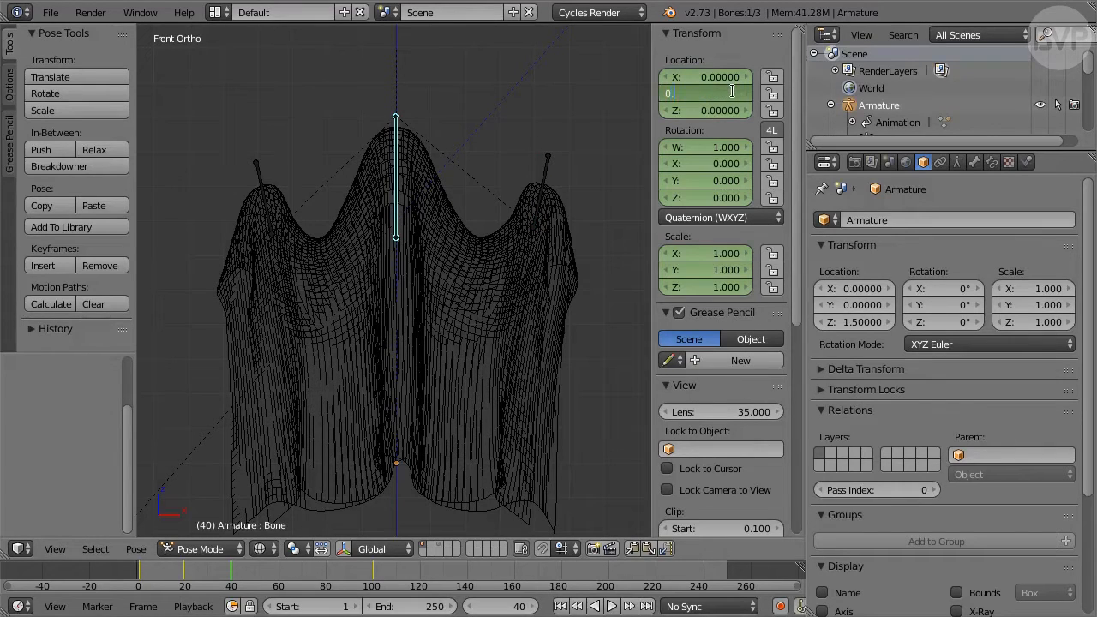
{"action": "type", "text": ".1"}
{"action": "key", "text": "Return"}
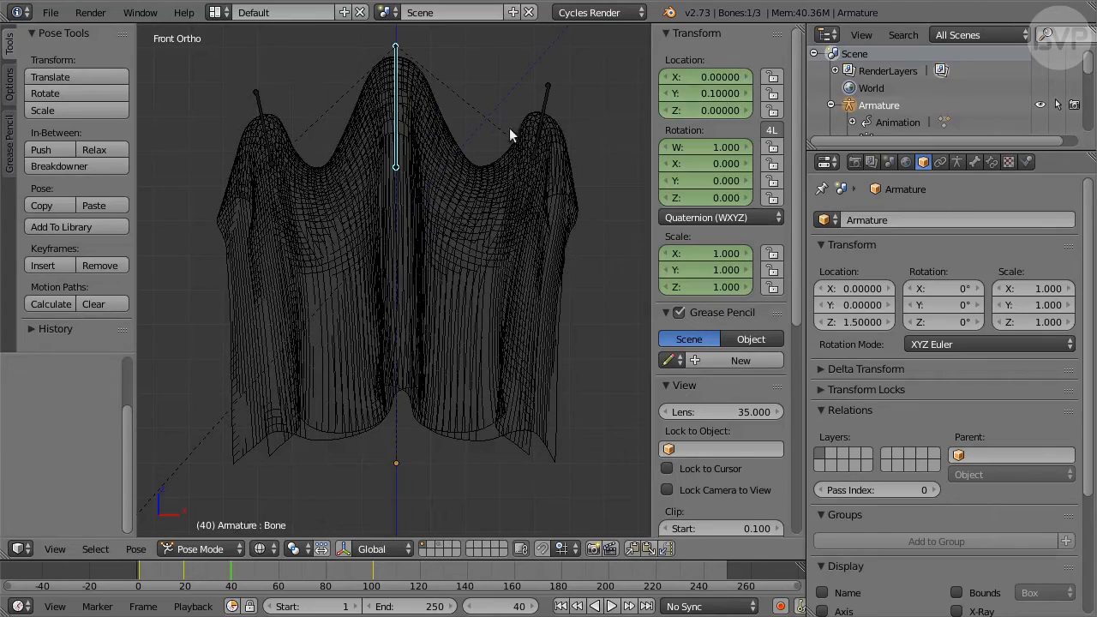
Move both arm bones inward and about 0.19 up, and insert a Whole Character keyframe at frame 40
{"action": "middle_click_drag", "start_coordinate": [506, 131], "coordinate": [490, 169], "text": "shift"}
{"action": "right_click", "coordinate": [265, 172]}
{"action": "key", "text": "g"}
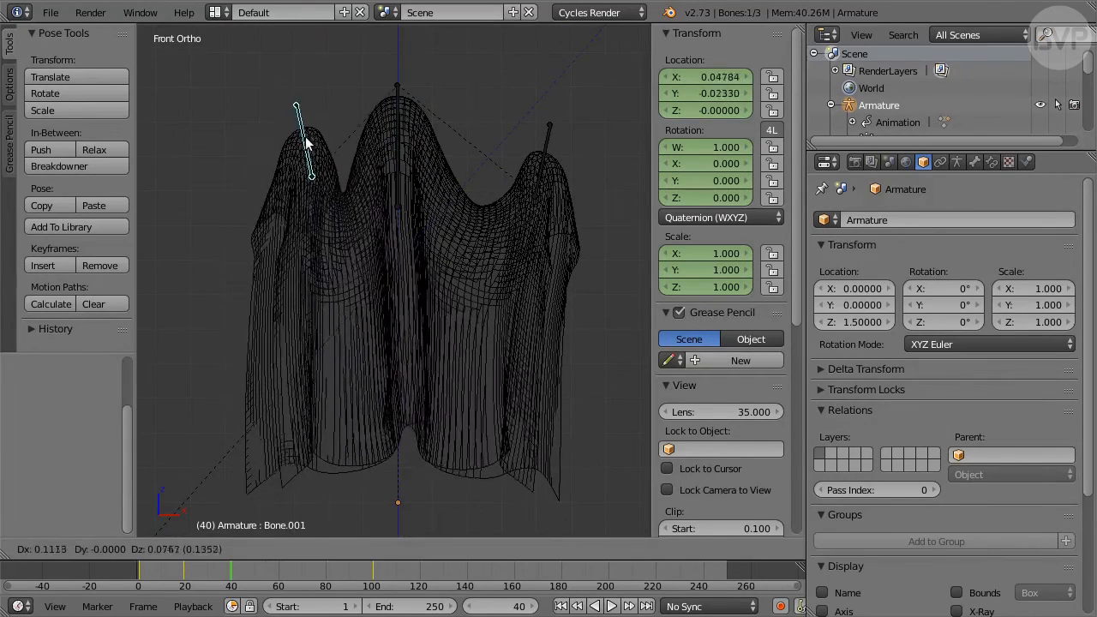
{"action": "left_click", "coordinate": [304, 108]}
{"action": "right_click", "coordinate": [546, 152]}
{"action": "key", "text": "g"}
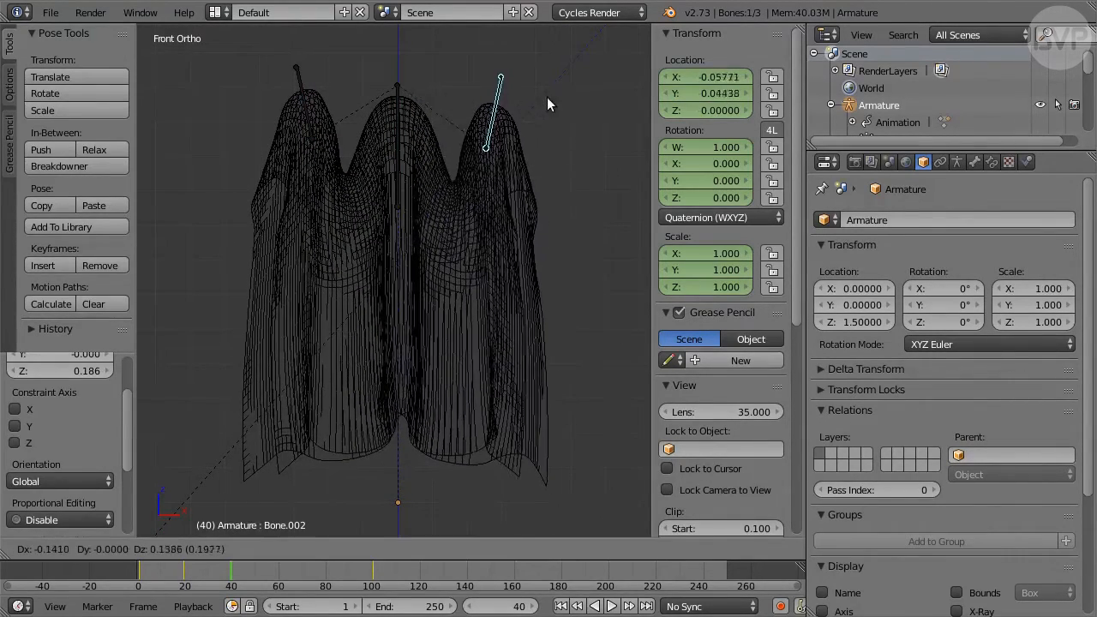
{"action": "left_click", "coordinate": [544, 84]}
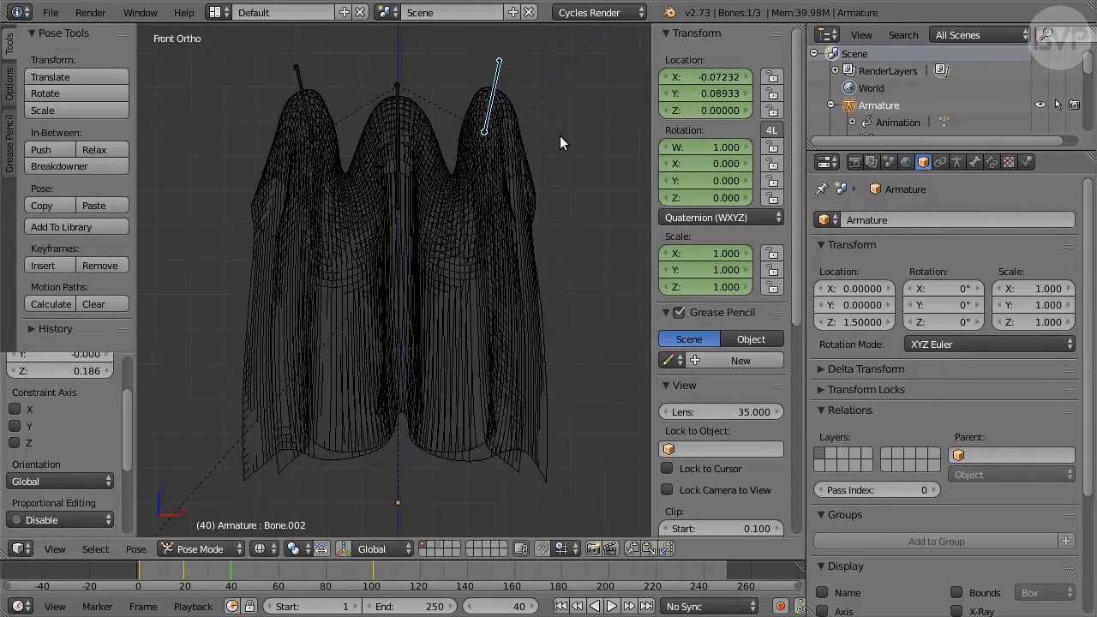
{"action": "key", "text": "i"}
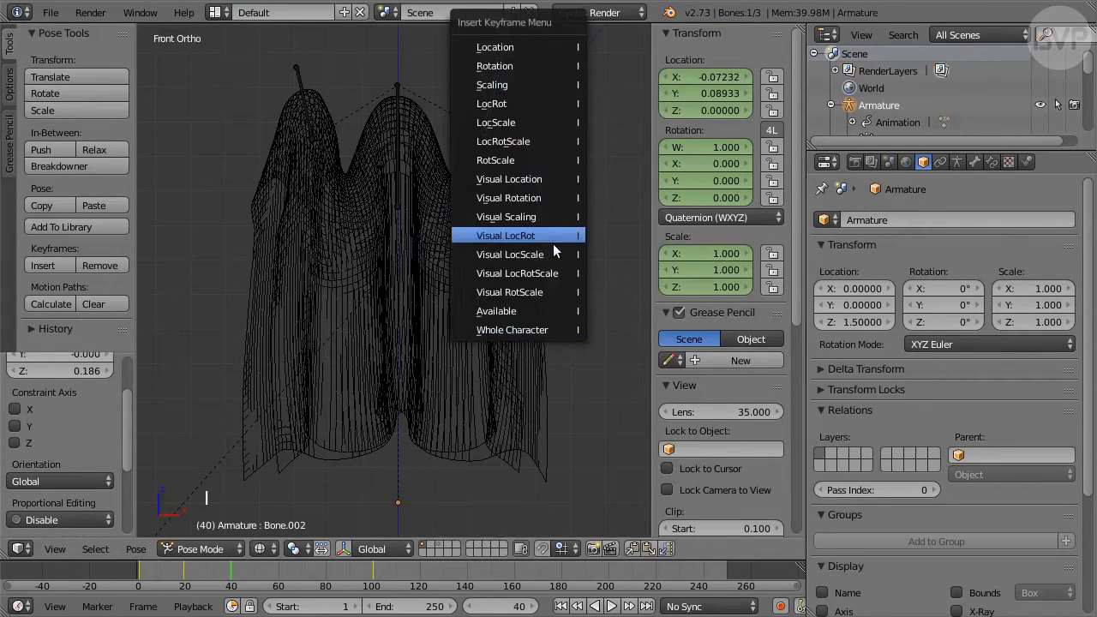
{"action": "left_click", "coordinate": [560, 331]}
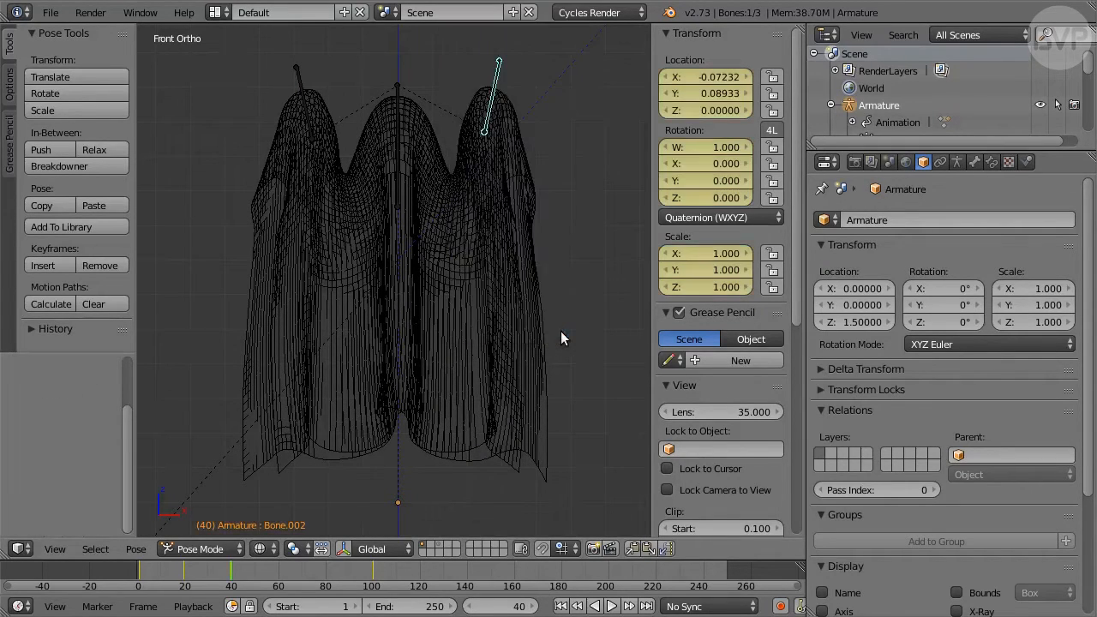
At frame 70, set the head bone's Y location to -0.03
{"action": "left_click", "coordinate": [519, 606]}
{"action": "type", "text": "70"}
{"action": "key", "text": "Return"}
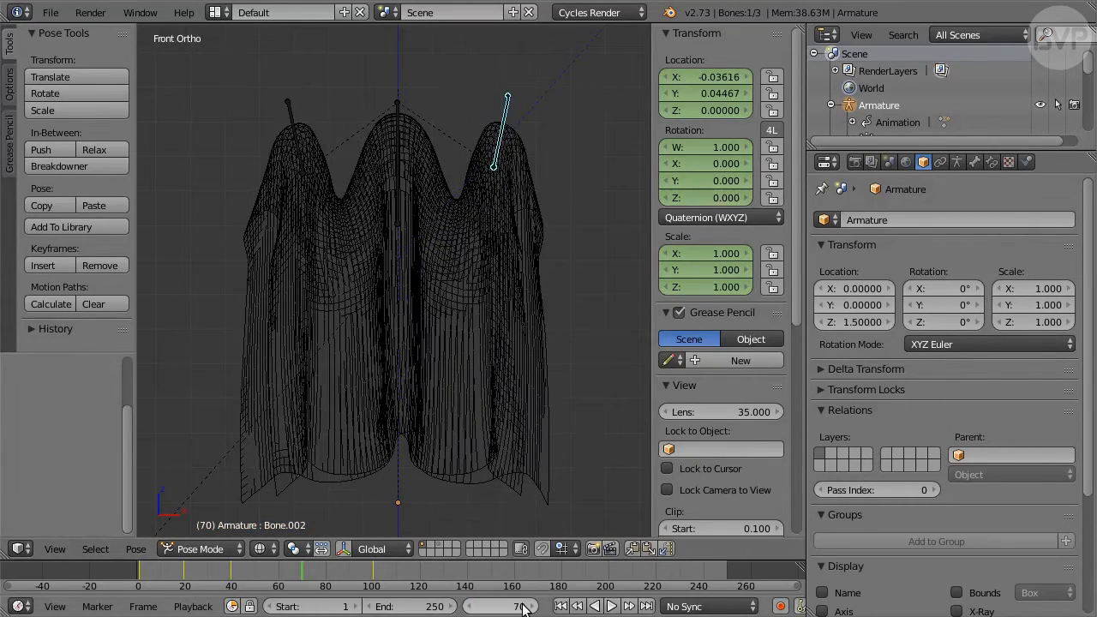
{"action": "right_click", "coordinate": [399, 202]}
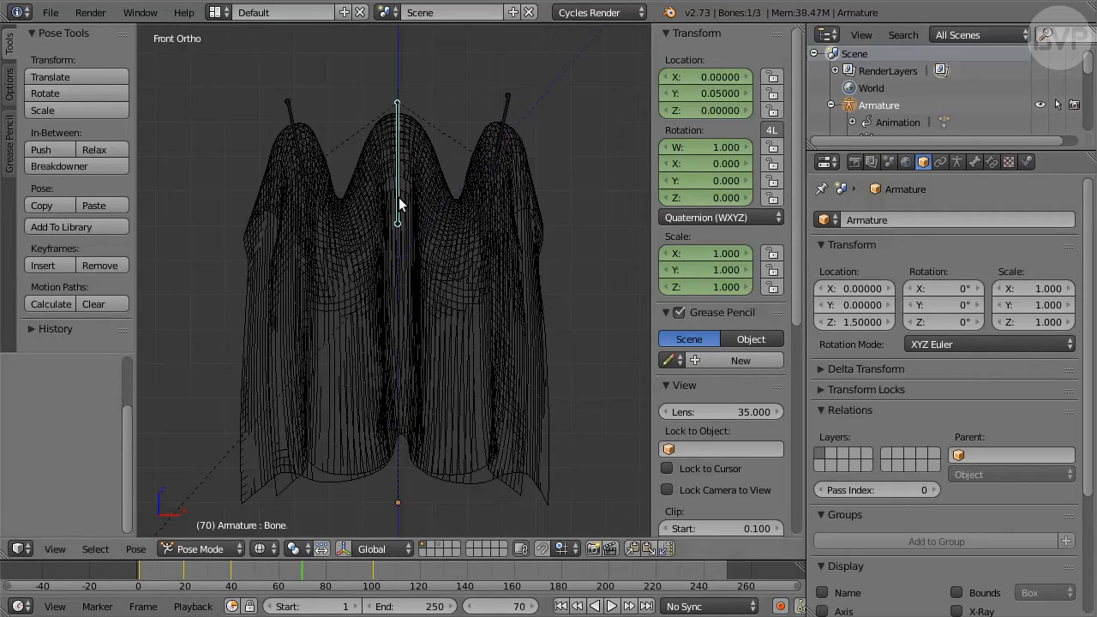
{"action": "left_click", "coordinate": [717, 92]}
{"action": "key", "text": "BackSpace"}
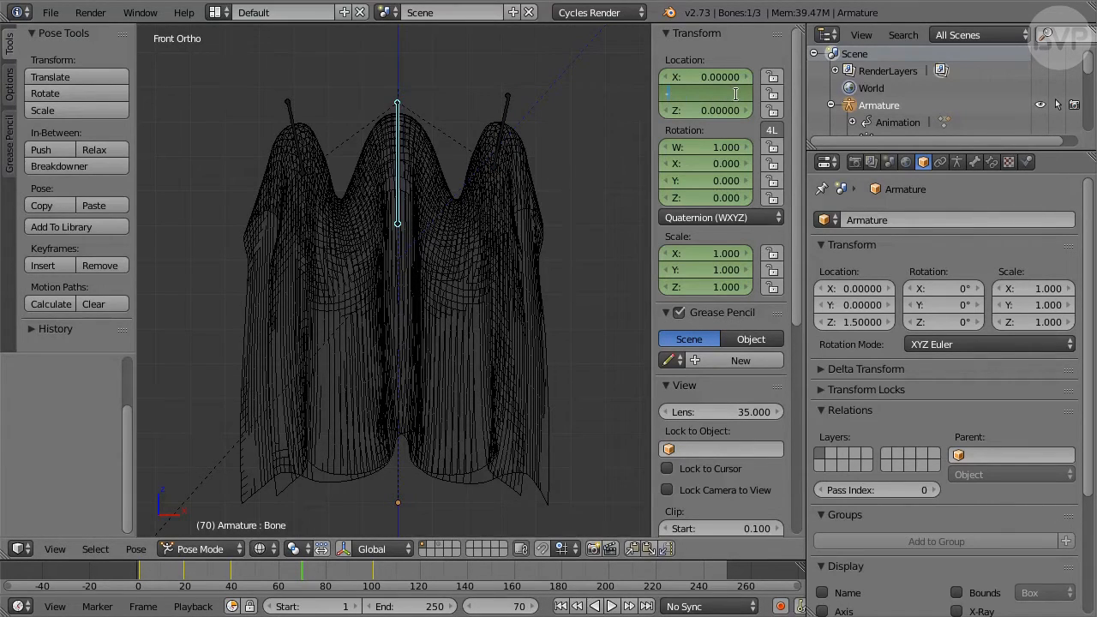
{"action": "type", "text": "-0.03"}
{"action": "key", "text": "Return"}
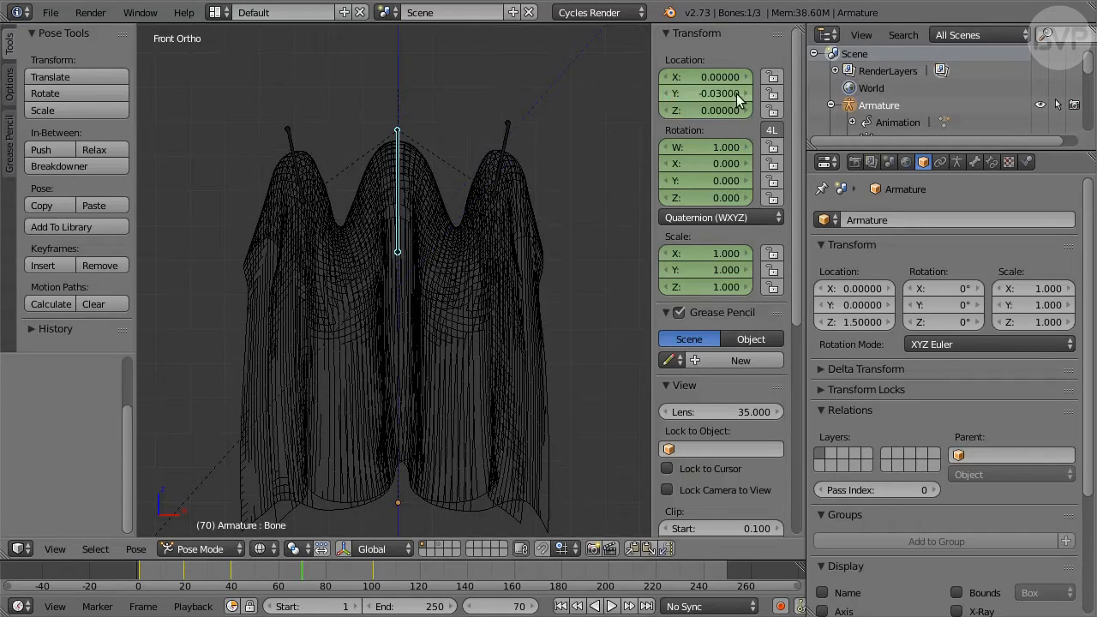
Move the two arm bones outward and about 0.13 and 0.12 down, and insert a Whole Character keyframe at frame 70
{"action": "right_click", "coordinate": [296, 176]}
{"action": "key", "text": "g"}
{"action": "left_click", "coordinate": [313, 209]}
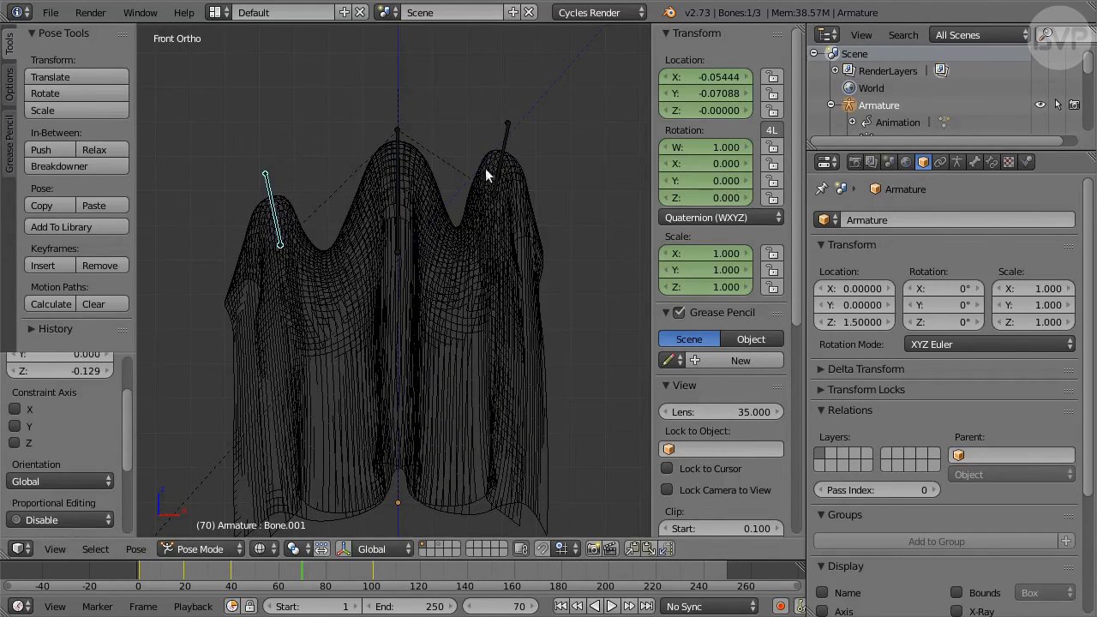
{"action": "right_click", "coordinate": [501, 156]}
{"action": "key", "text": "g"}
{"action": "left_click", "coordinate": [530, 195]}
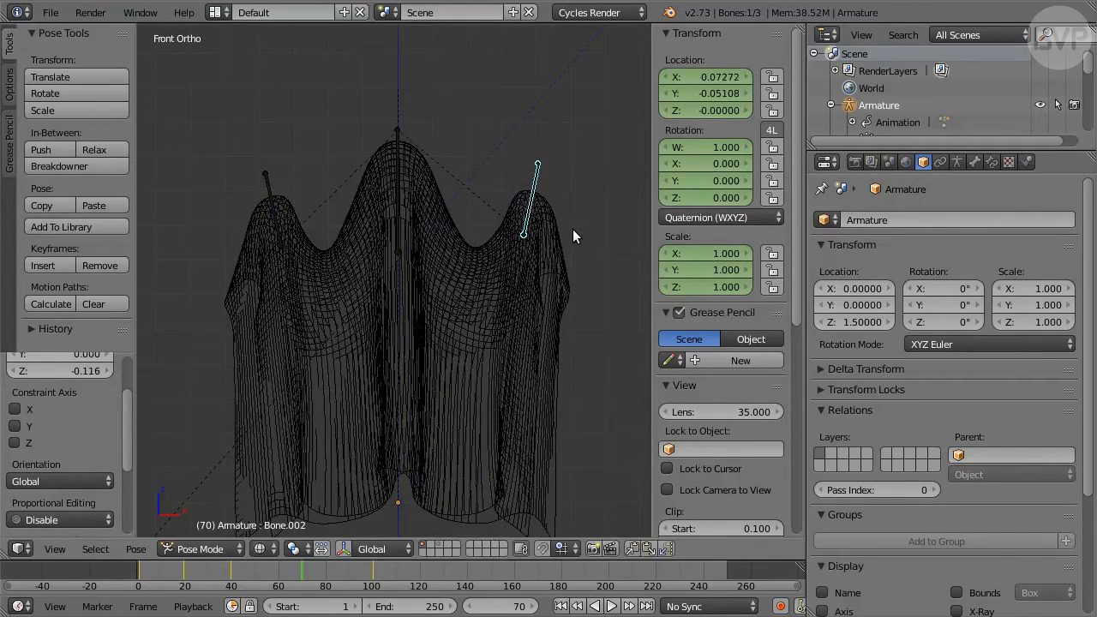
{"action": "key", "text": "i"}
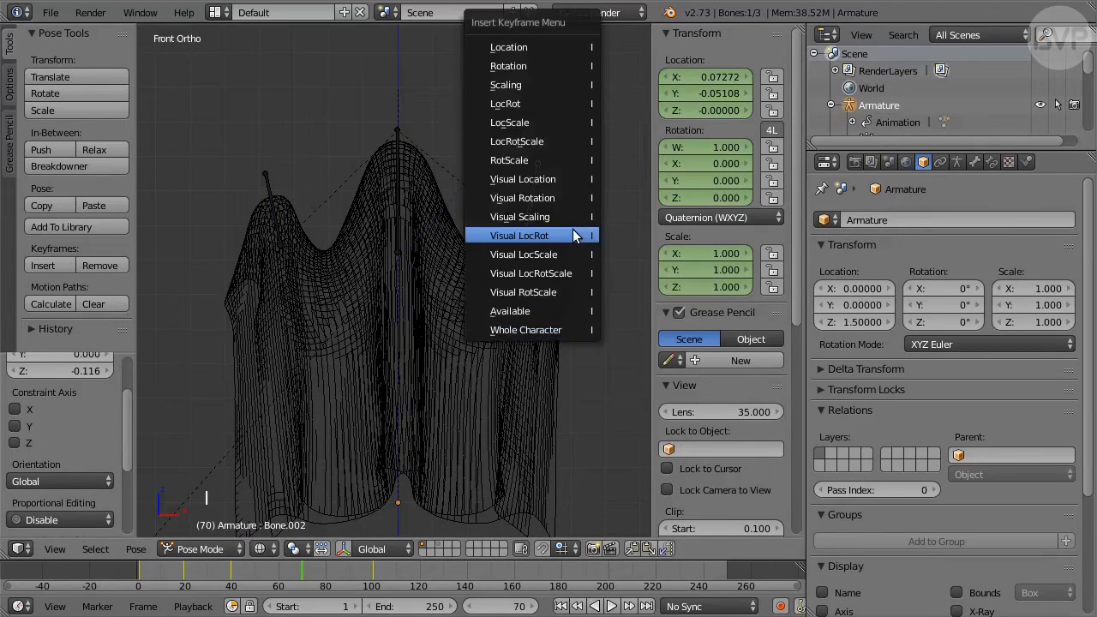
{"action": "left_click", "coordinate": [577, 329]}
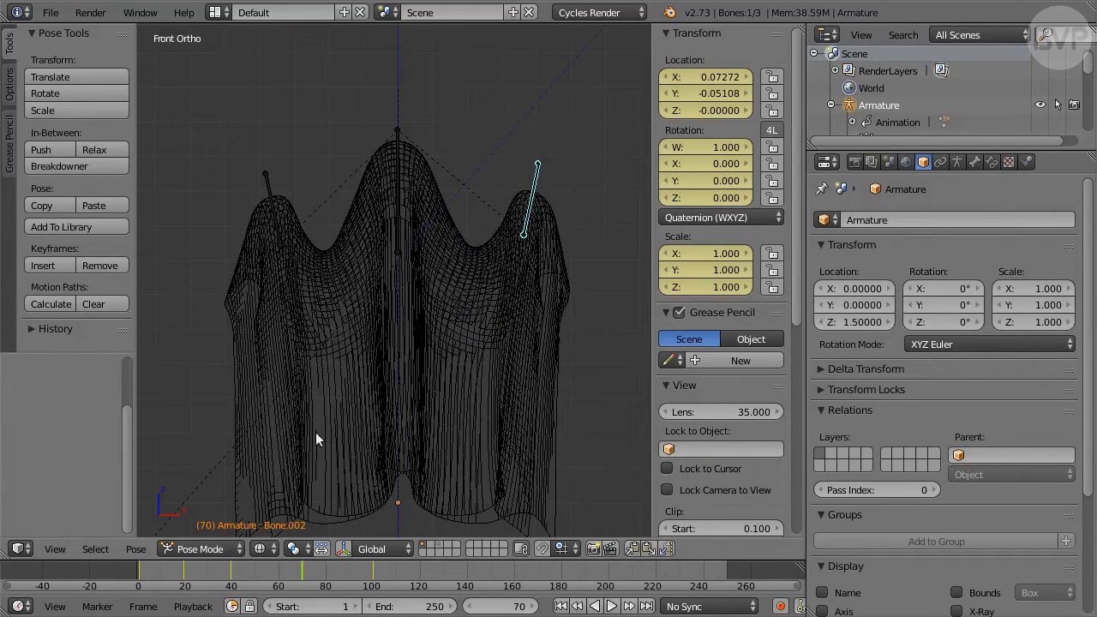
Return the armature to Object Mode and insert a LocRot keyframe for it at frame 1
{"action": "left_click", "coordinate": [225, 547]}
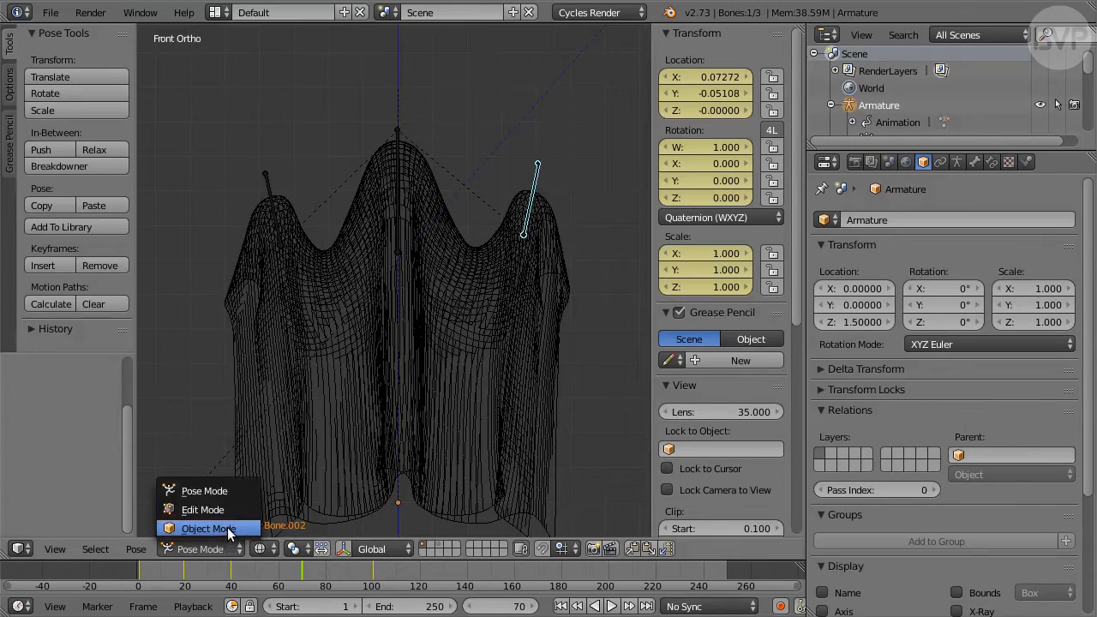
{"action": "left_click", "coordinate": [209, 528]}
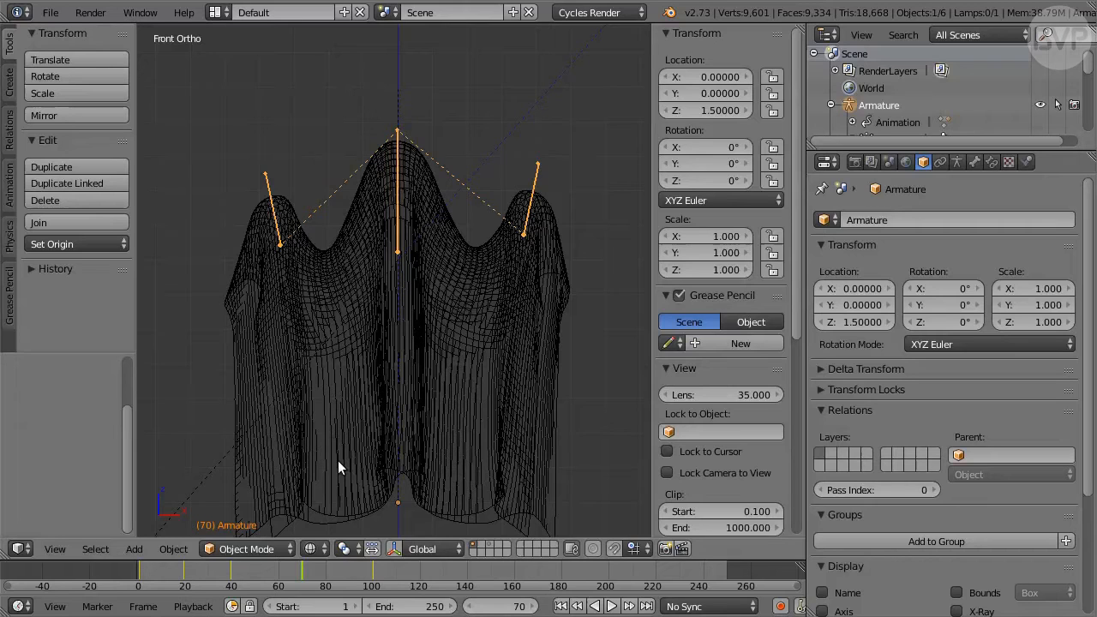
{"action": "left_click", "coordinate": [561, 607]}
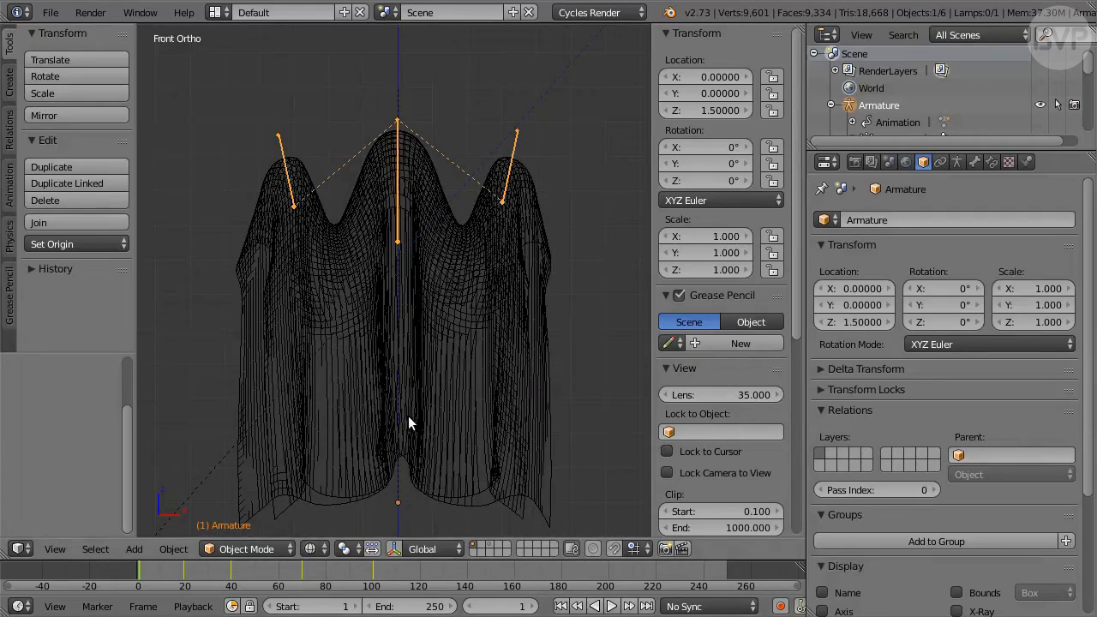
{"action": "key", "text": "i"}
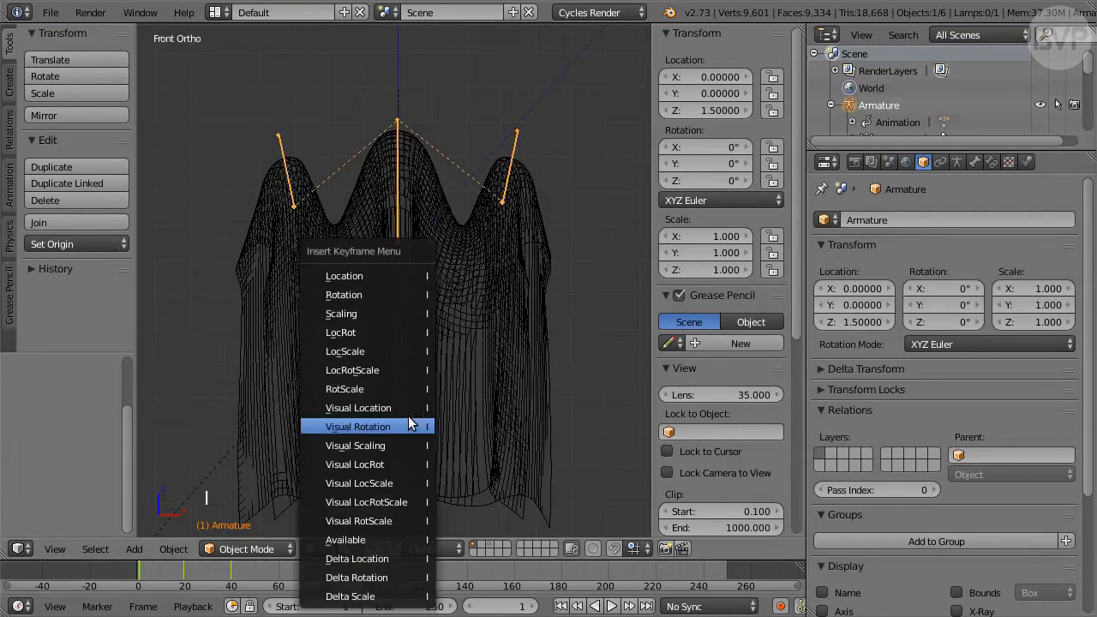
{"action": "left_click", "coordinate": [413, 333]}
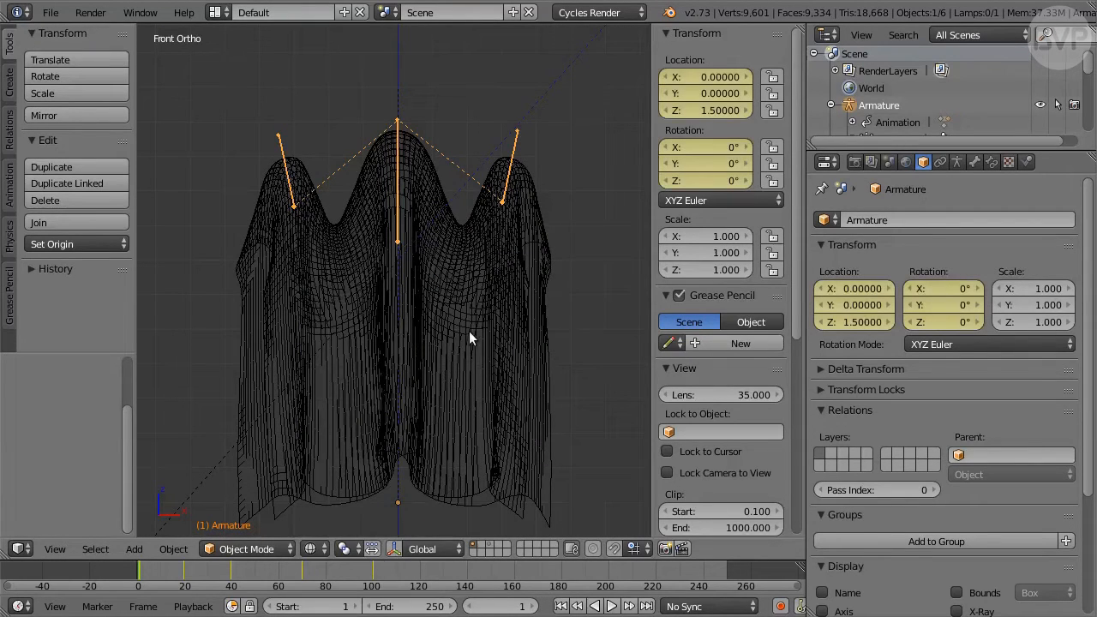
At frame 100, set the armature's Y location to -3 and insert a LocRot keyframe
{"action": "left_click", "coordinate": [509, 607]}
{"action": "type", "text": "10"}
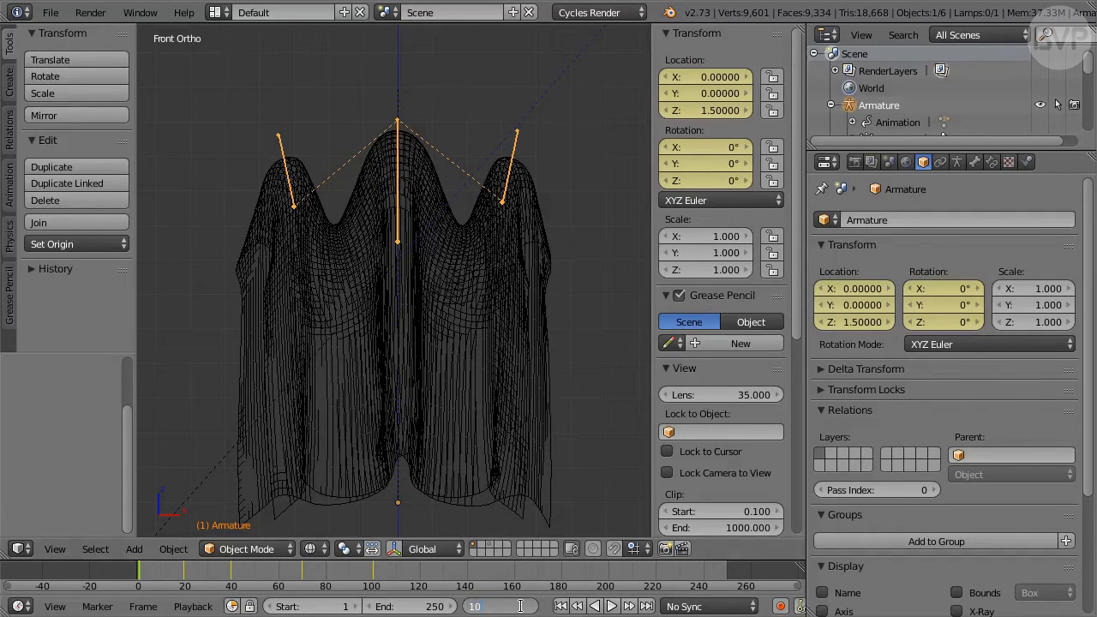
{"action": "type", "text": "0"}
{"action": "key", "text": "Return"}
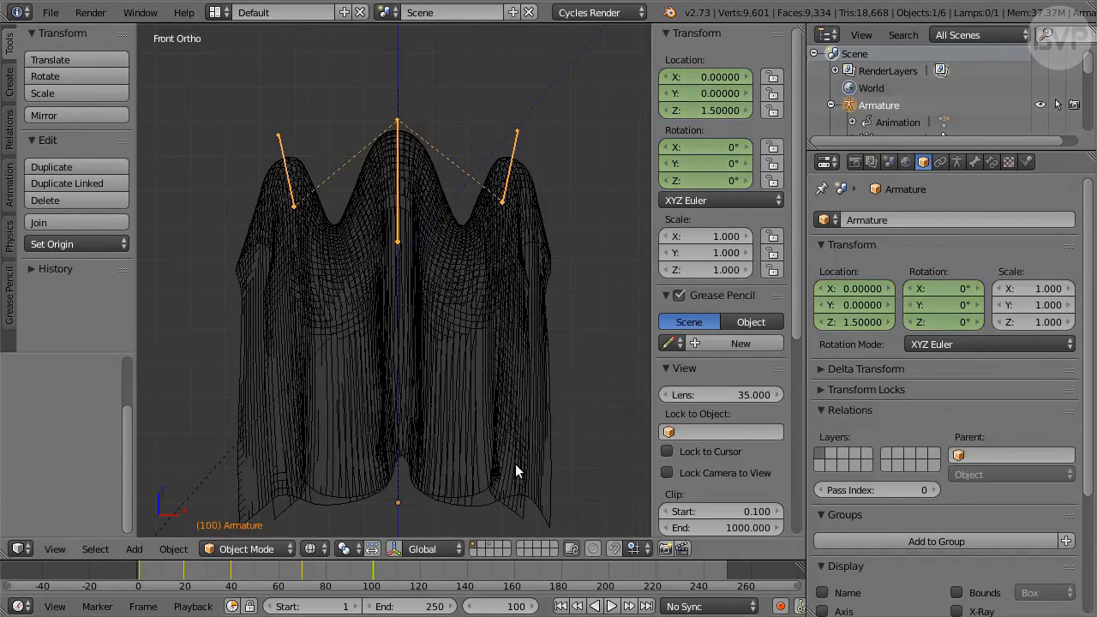
{"action": "left_click", "coordinate": [709, 93]}
{"action": "type", "text": "-3"}
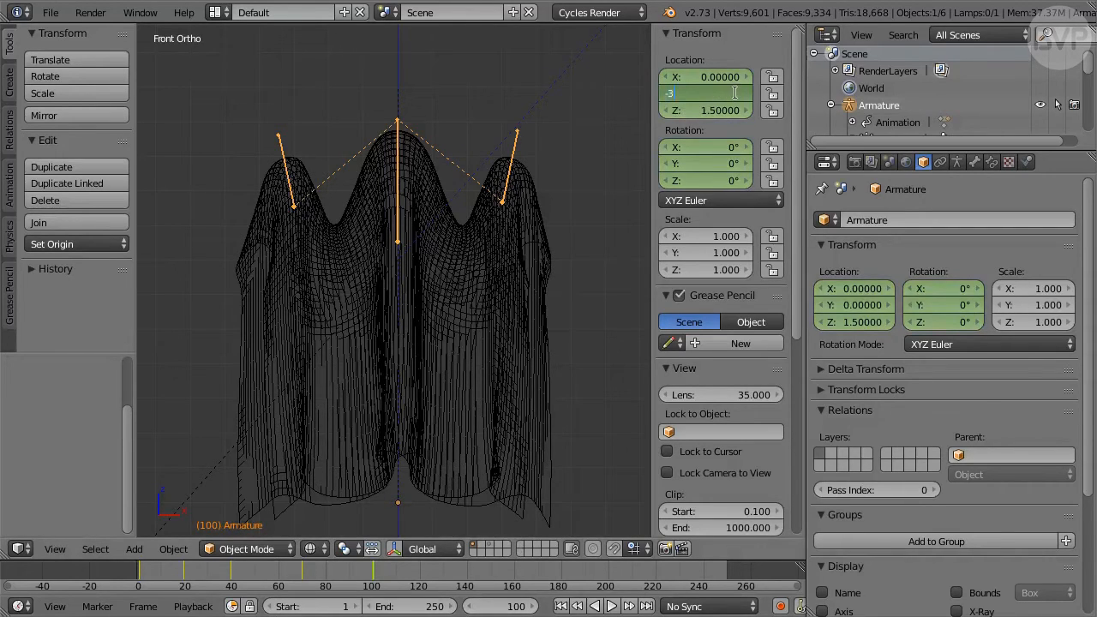
{"action": "key", "text": "Return"}
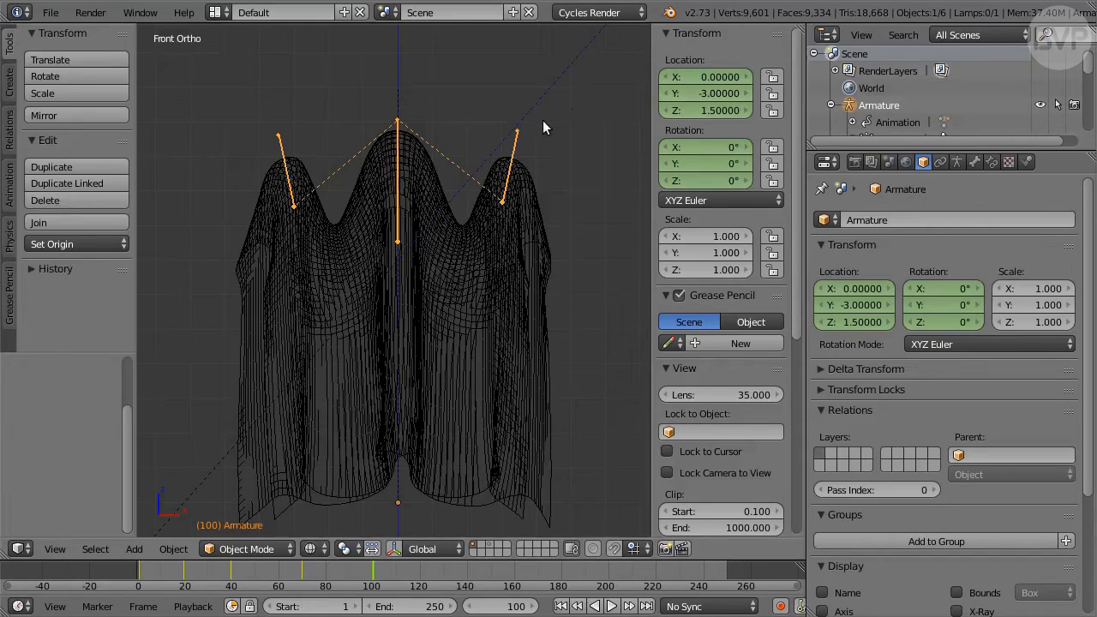
{"action": "key", "text": "i"}
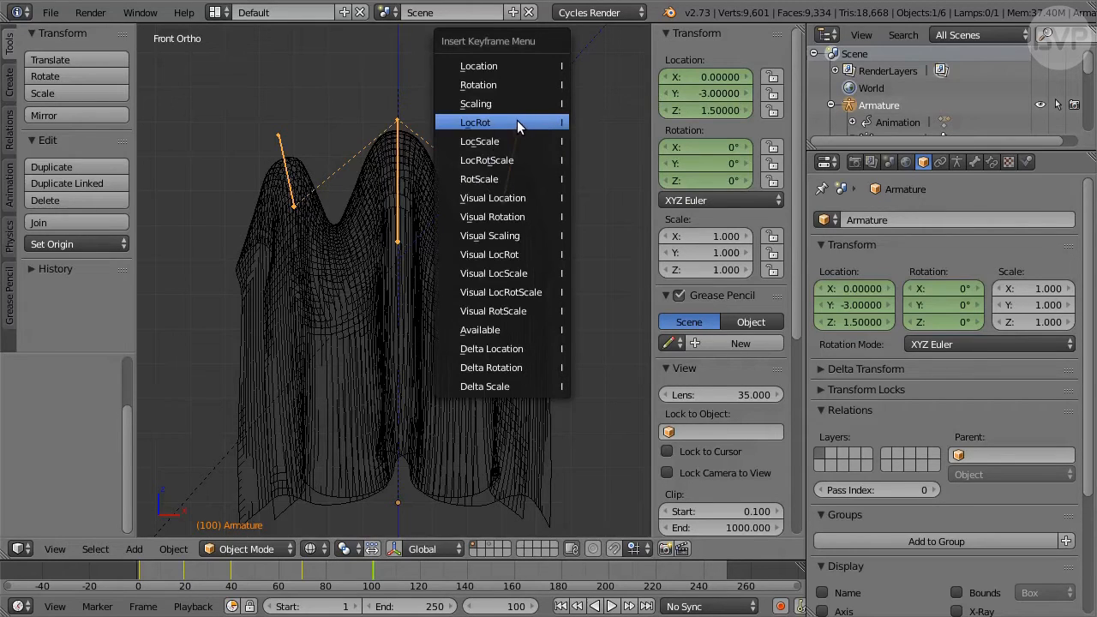
{"action": "left_click", "coordinate": [517, 122]}
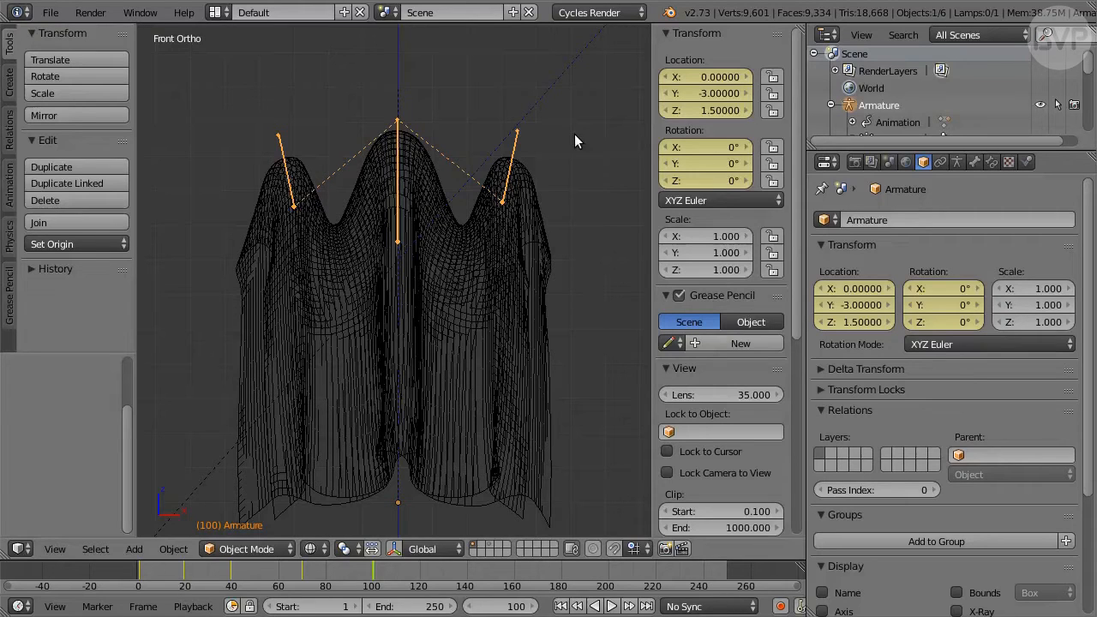
In the Graph Editor, select the armature's LocRot Y Location curve and show only the selected curve's keyframes
{"action": "left_click", "coordinate": [22, 549]}
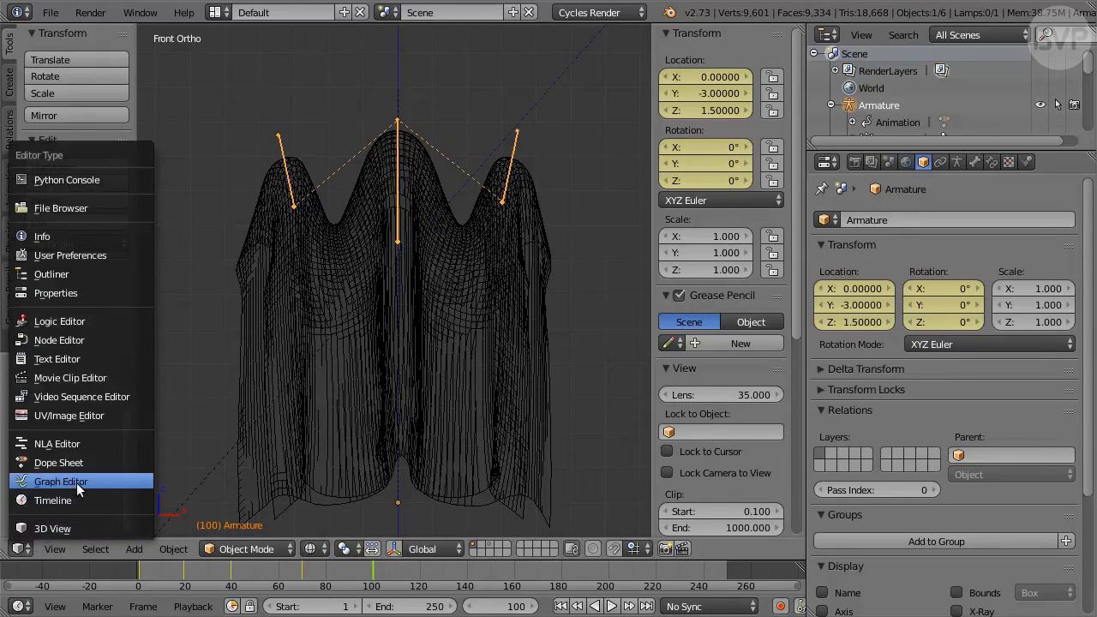
{"action": "left_click", "coordinate": [122, 482]}
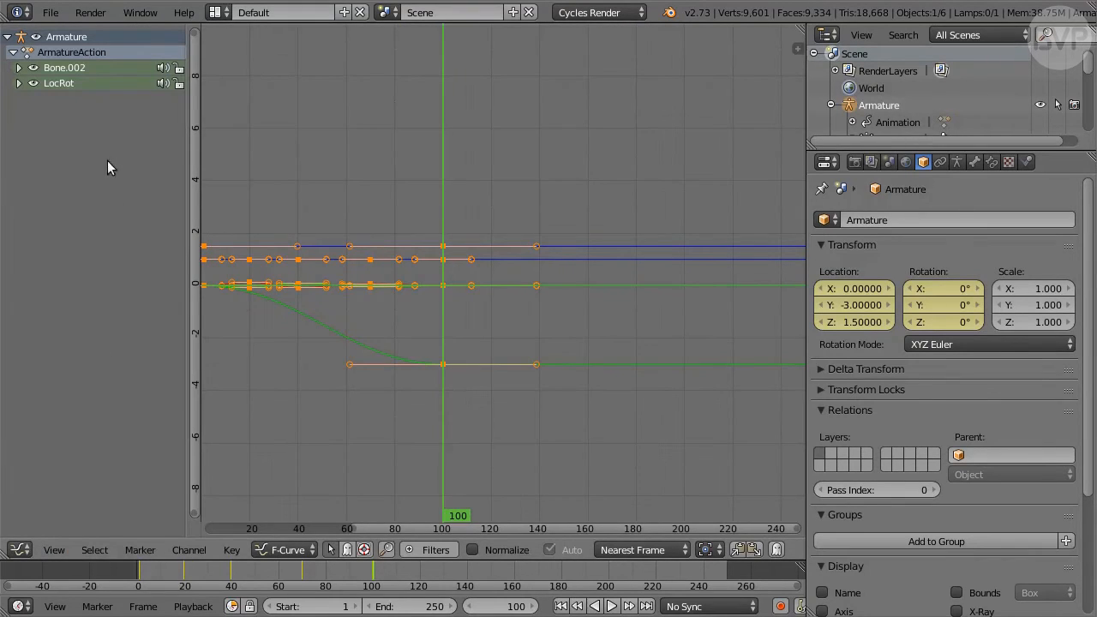
{"action": "left_click", "coordinate": [18, 83]}
{"action": "left_click", "coordinate": [67, 117]}
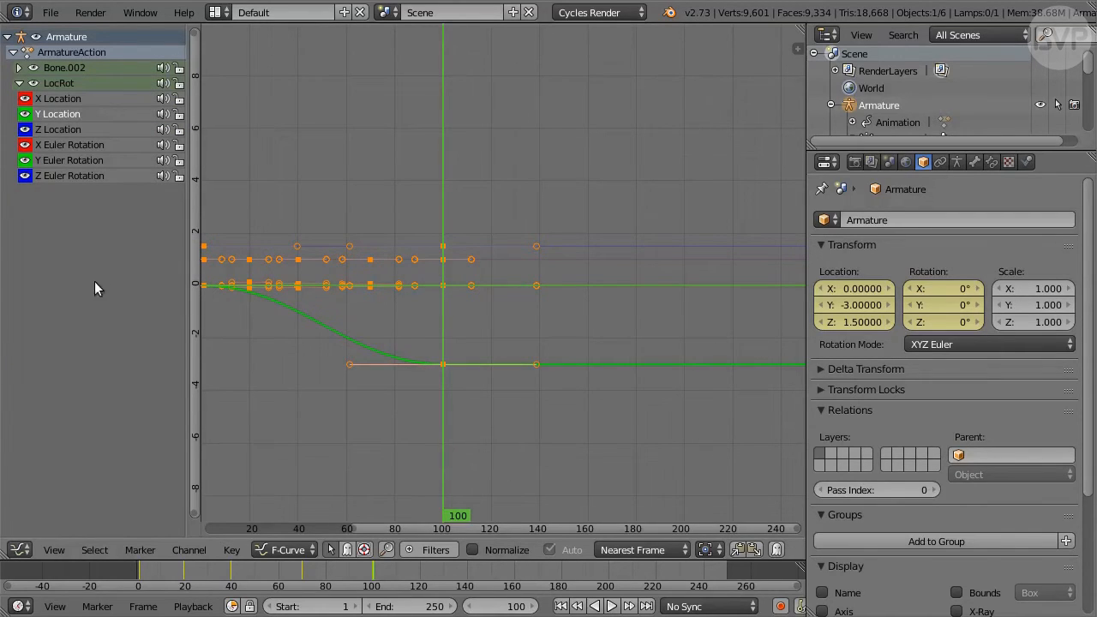
{"action": "left_click", "coordinate": [54, 549]}
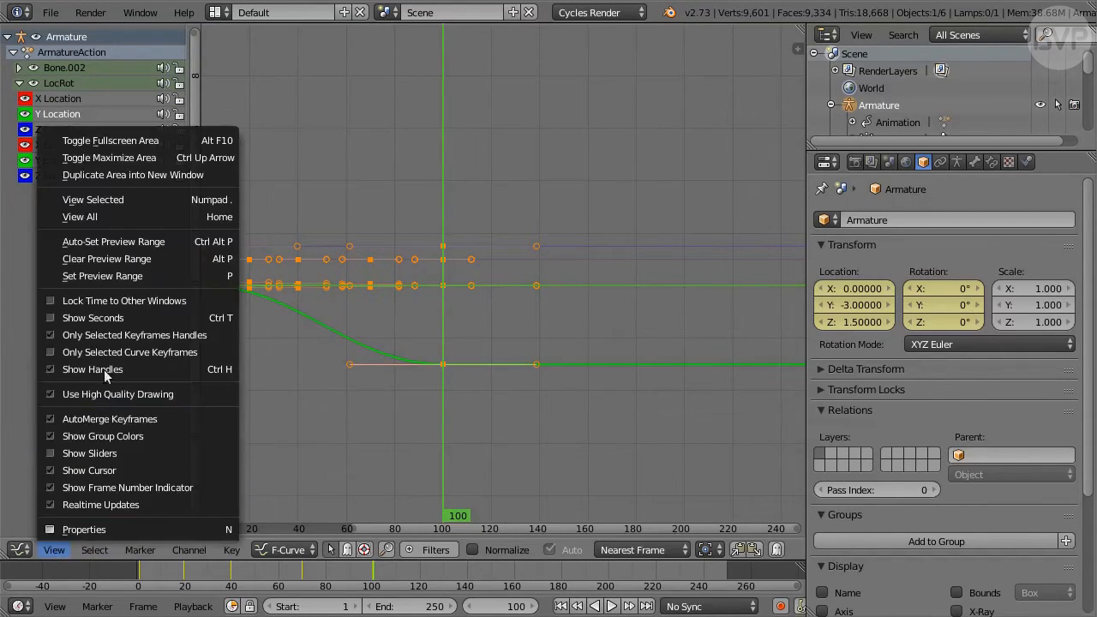
{"action": "left_click", "coordinate": [226, 353]}
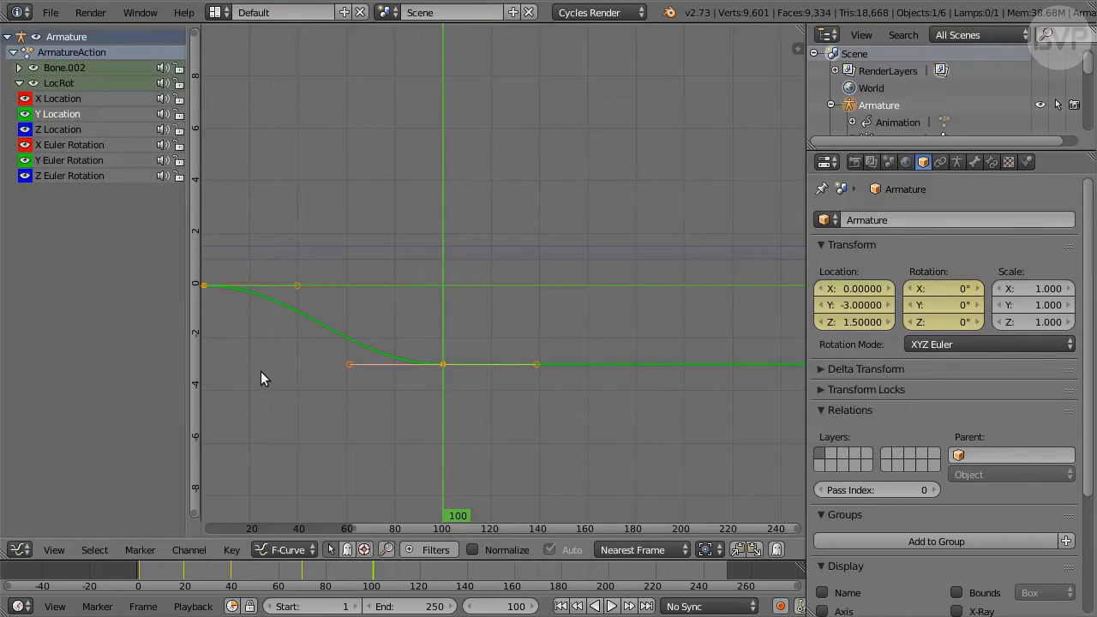
Select all keyframes of the armature's Y Location curve and set their interpolation mode to Linear
{"action": "key", "text": "a"}
{"action": "key", "text": "a"}
{"action": "left_click_drag", "start_coordinate": [403, 526], "coordinate": [344, 528]}
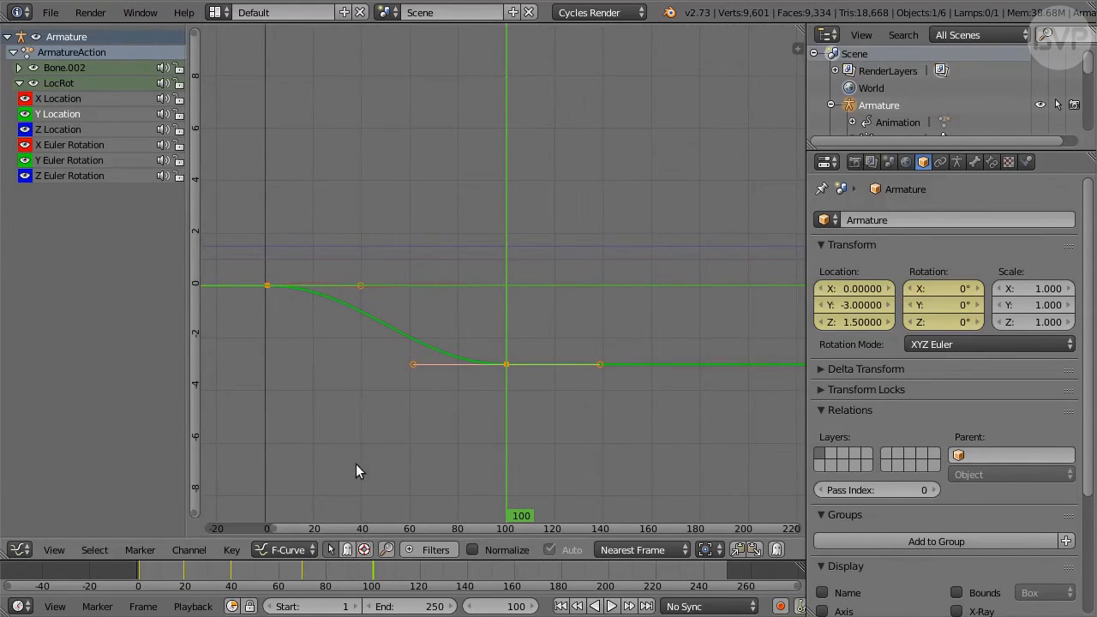
{"action": "left_click", "coordinate": [231, 549]}
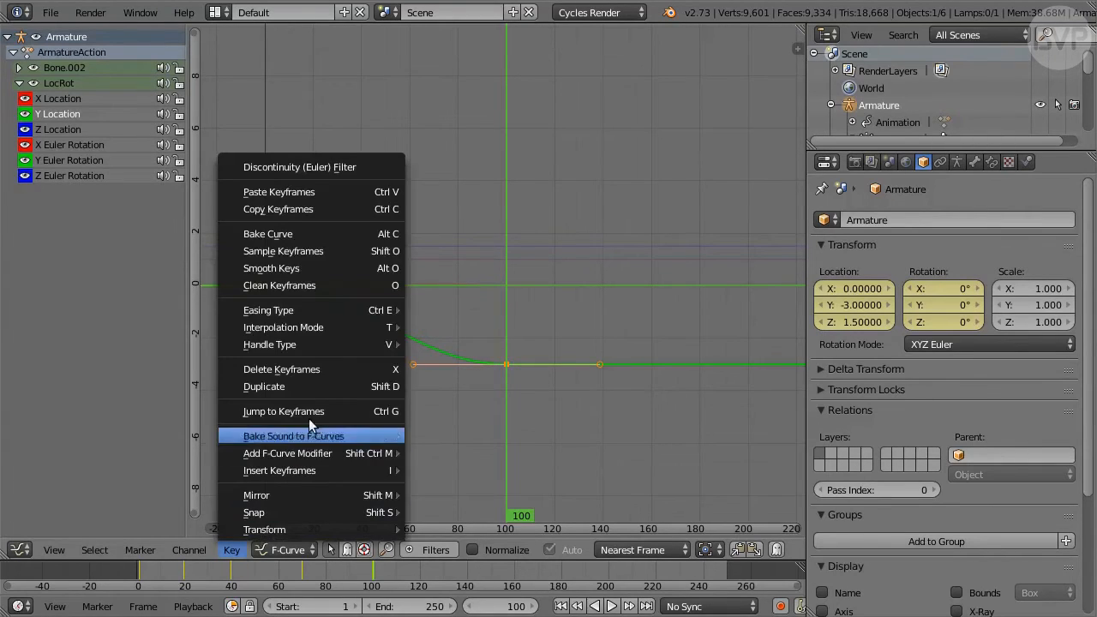
{"action": "mouse_move", "coordinate": [341, 327]}
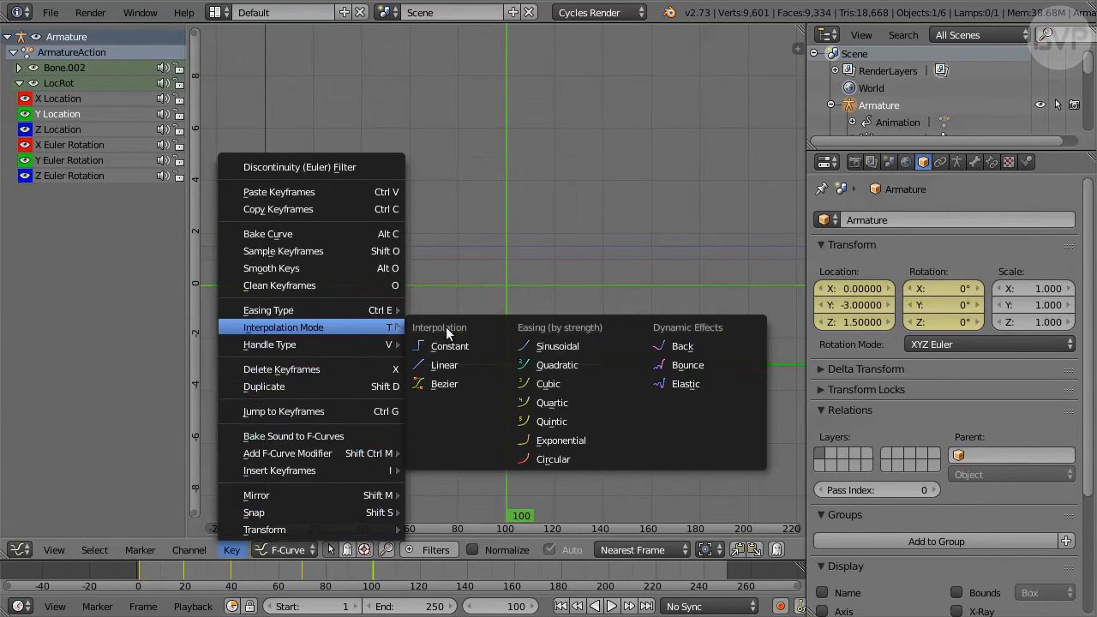
{"action": "left_click", "coordinate": [482, 365]}
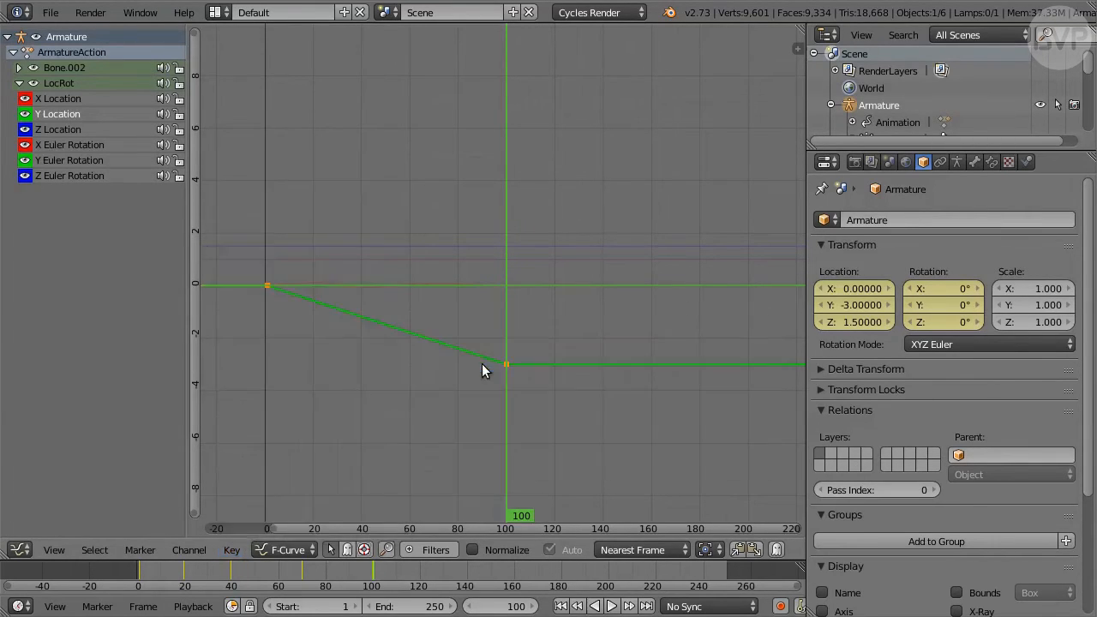
Add a Cycles modifier to the Y Location curve with Before set to No Cycles and After set to Repeat with Offset
{"action": "key", "text": "ctrl+shift+m"}
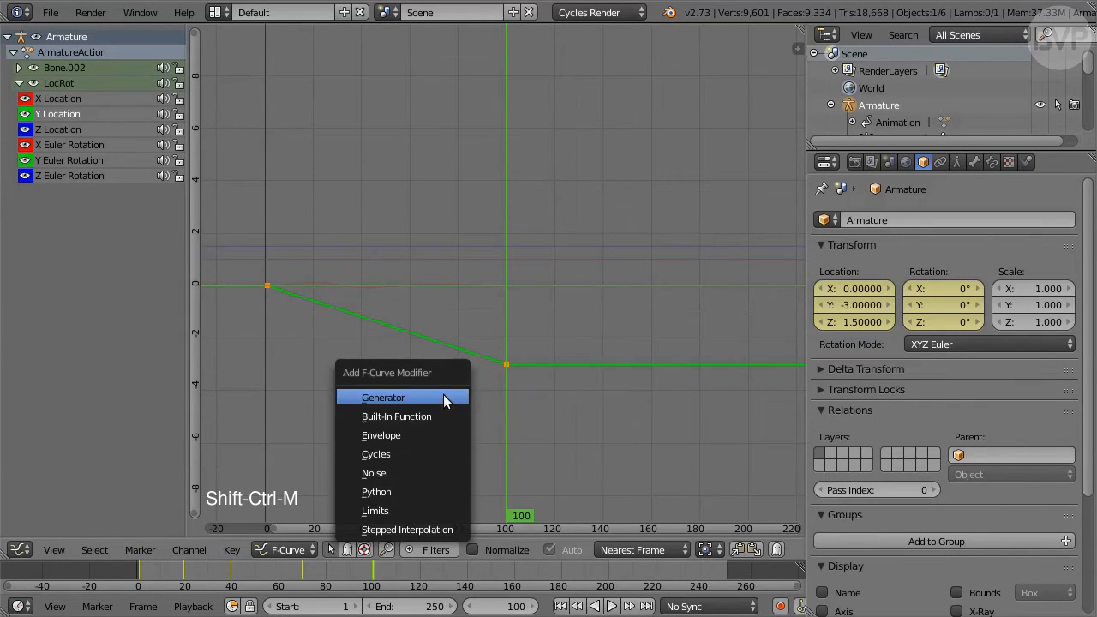
{"action": "left_click", "coordinate": [442, 457]}
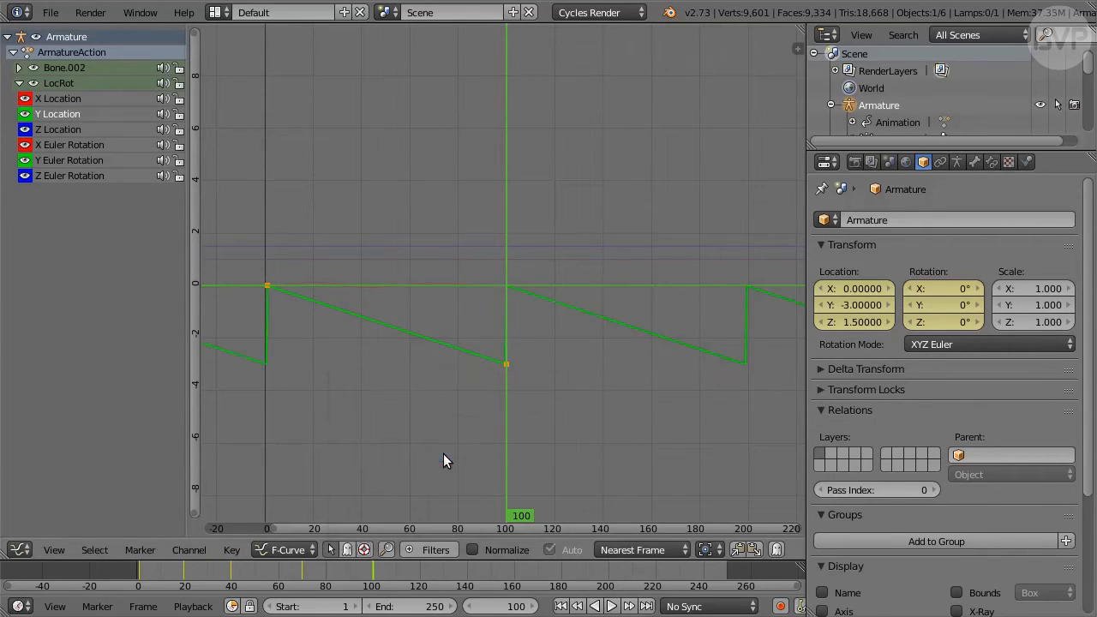
{"action": "key", "text": "n"}
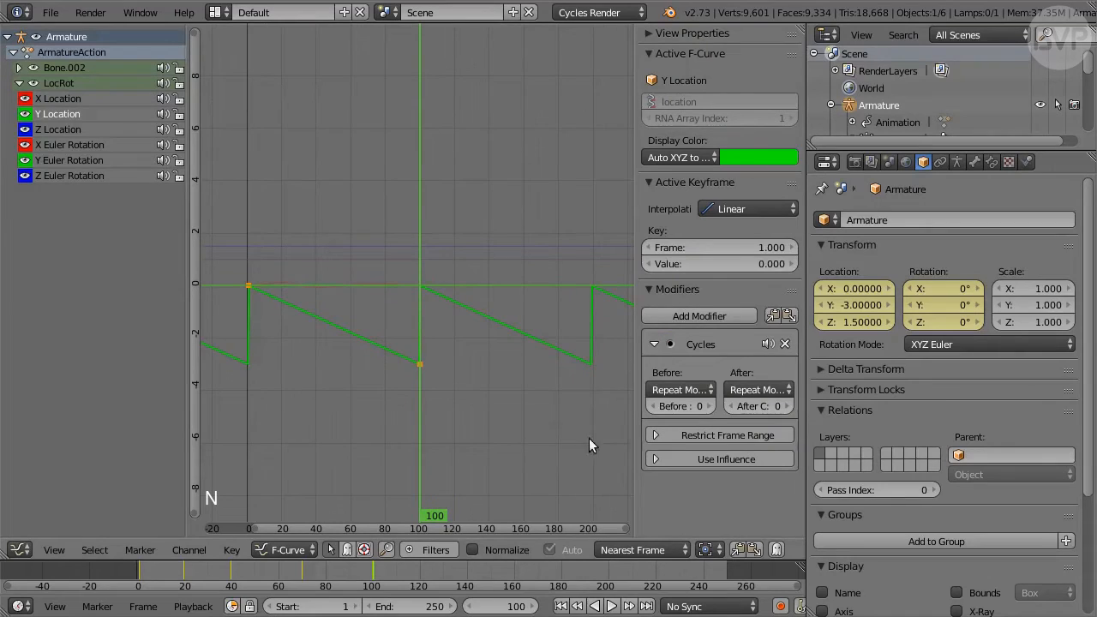
{"action": "left_click", "coordinate": [673, 390]}
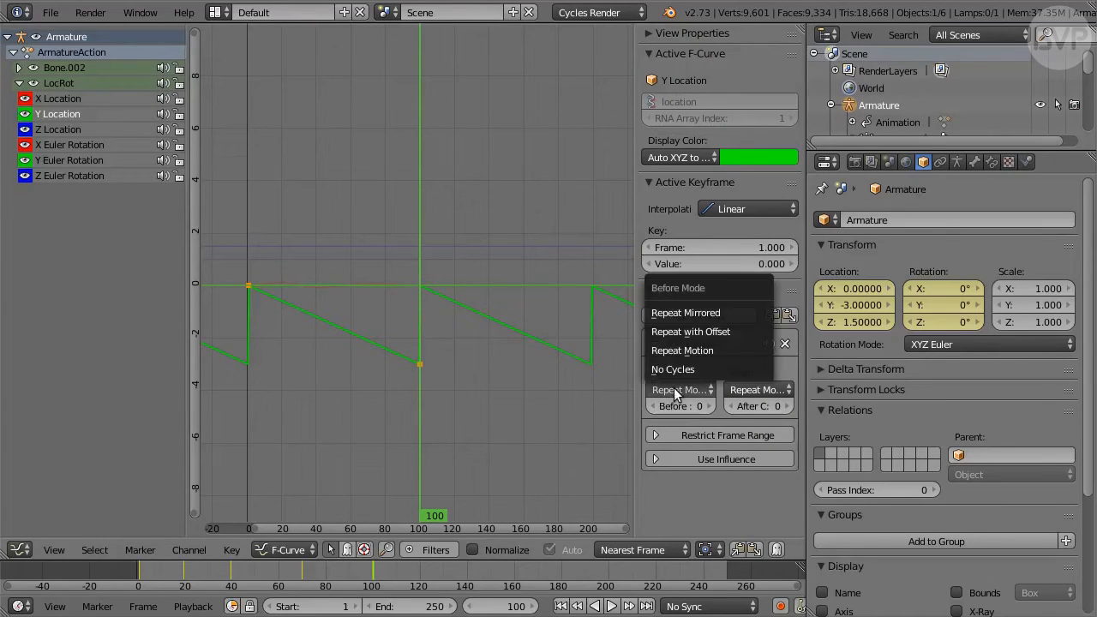
{"action": "left_click", "coordinate": [709, 367]}
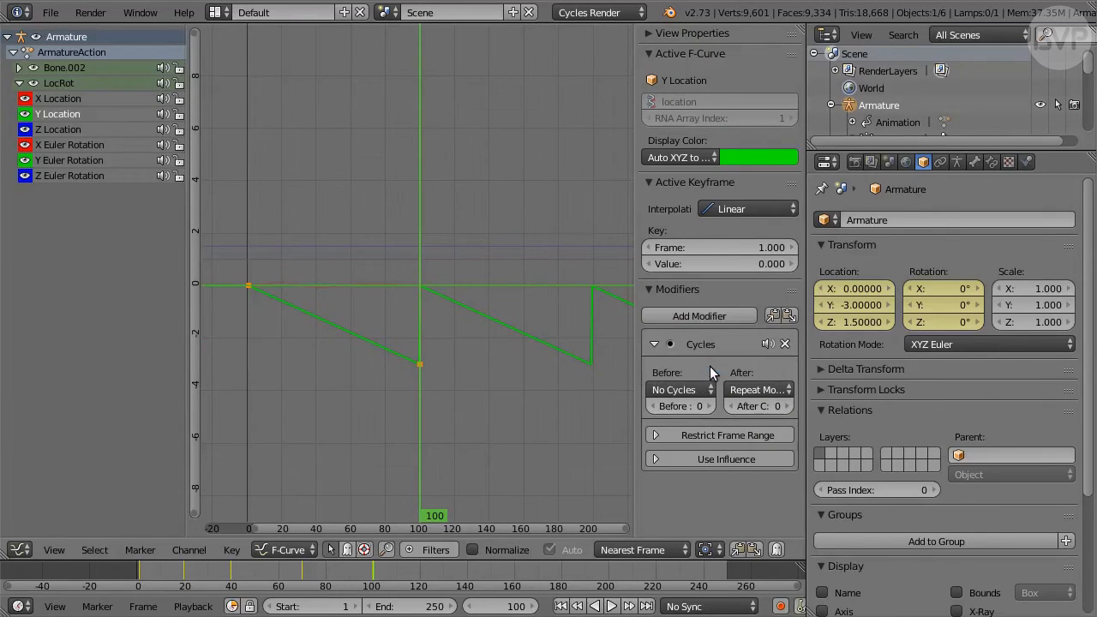
{"action": "left_click", "coordinate": [741, 383]}
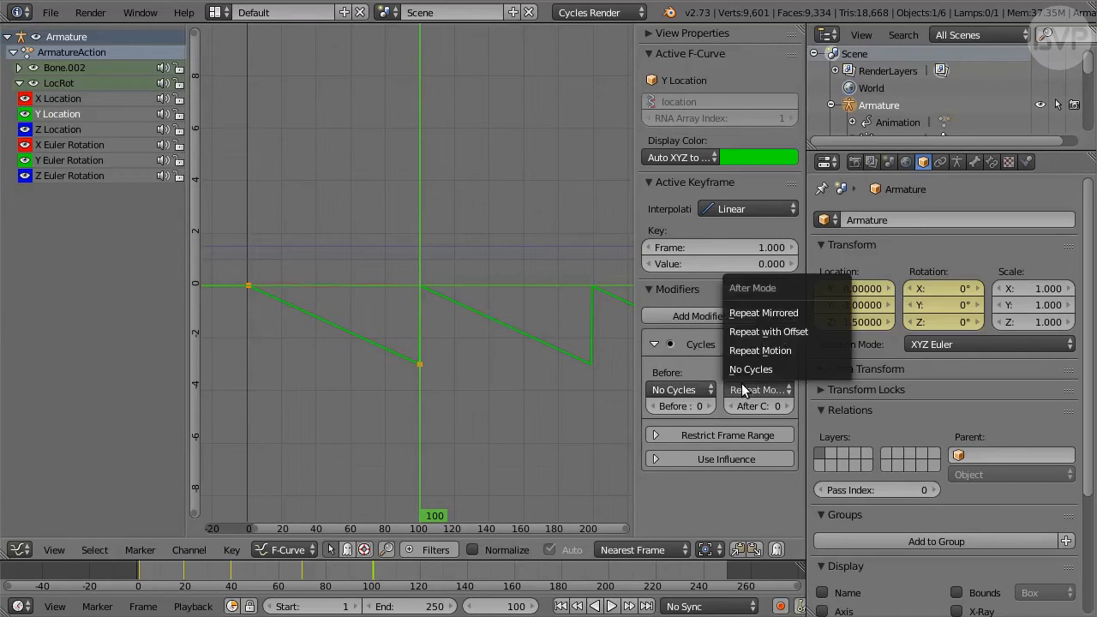
{"action": "left_click", "coordinate": [821, 332]}
{"action": "scroll", "coordinate": [544, 358], "scroll_direction": "down", "scroll_amount": 2}
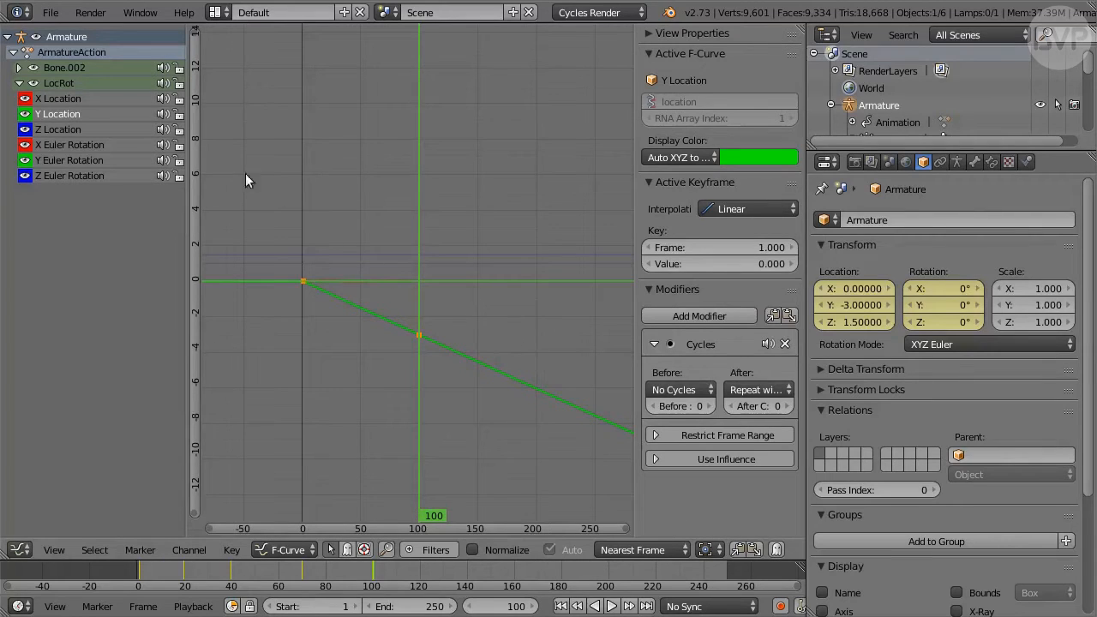
Select the Bone, Bone.001 and Bone.002 channels in the Dope Sheet and return to the Graph Editor
{"action": "left_click", "coordinate": [19, 68]}
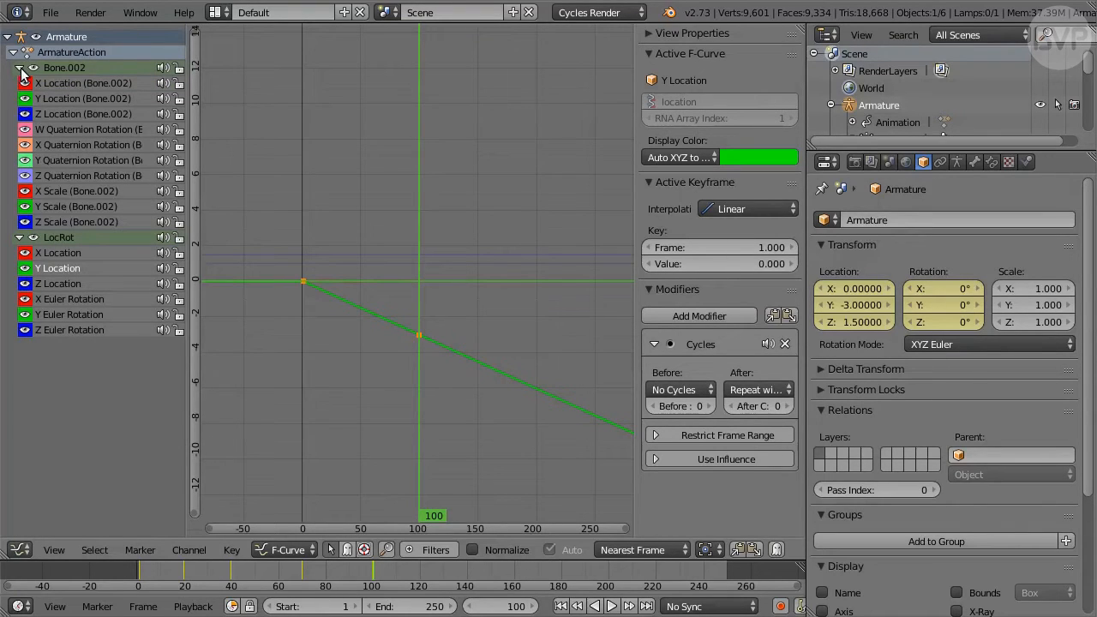
{"action": "left_click", "coordinate": [19, 549]}
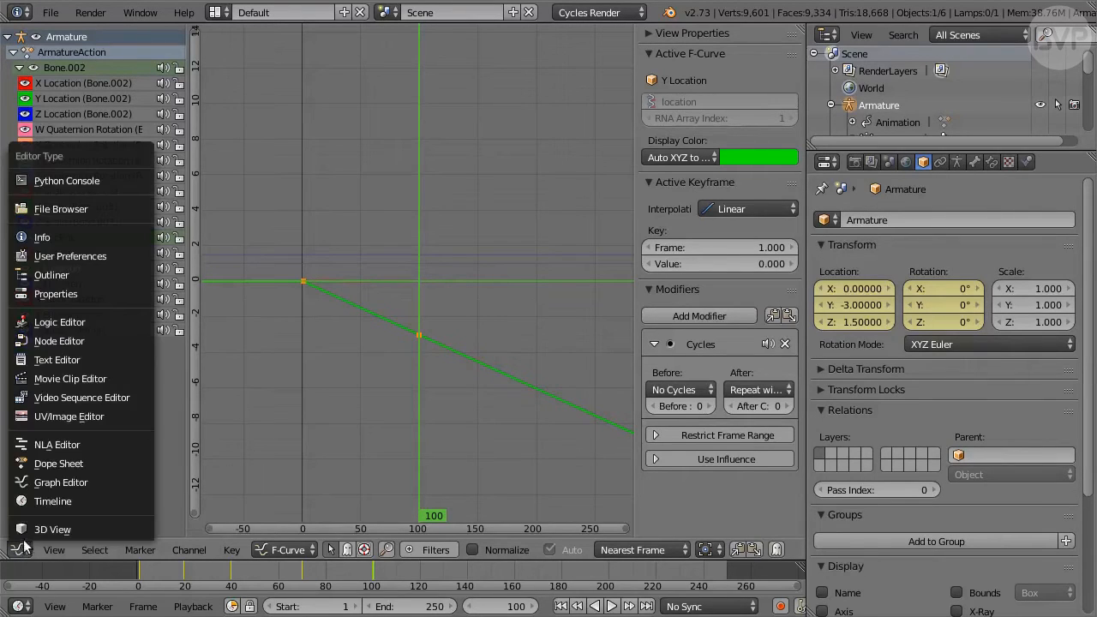
{"action": "left_click", "coordinate": [111, 462]}
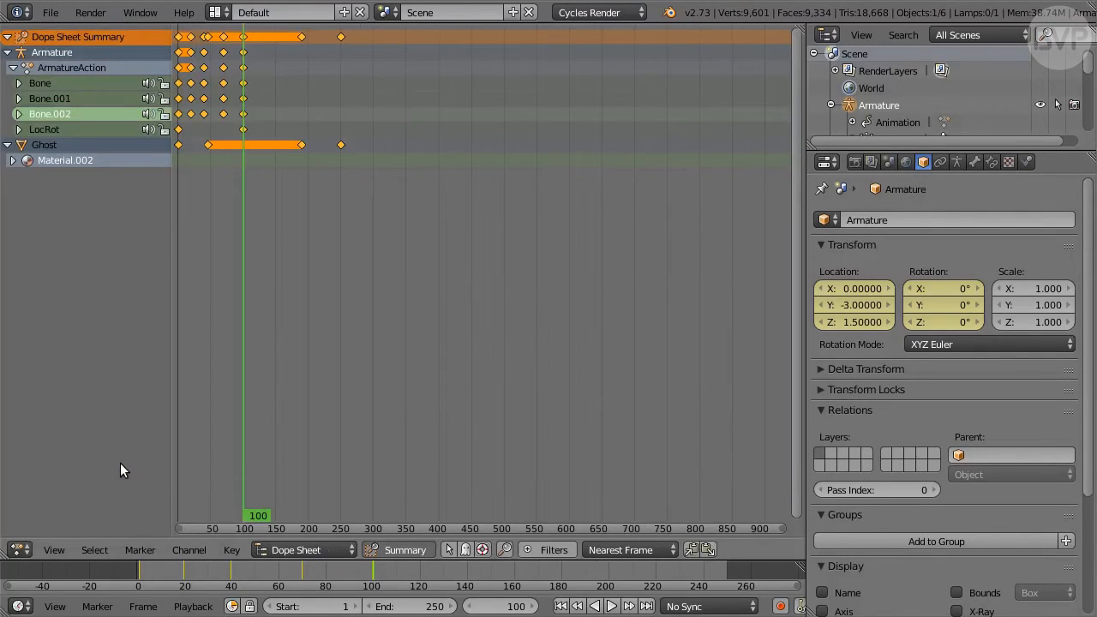
{"action": "left_click", "coordinate": [61, 82]}
{"action": "left_click", "coordinate": [65, 96]}
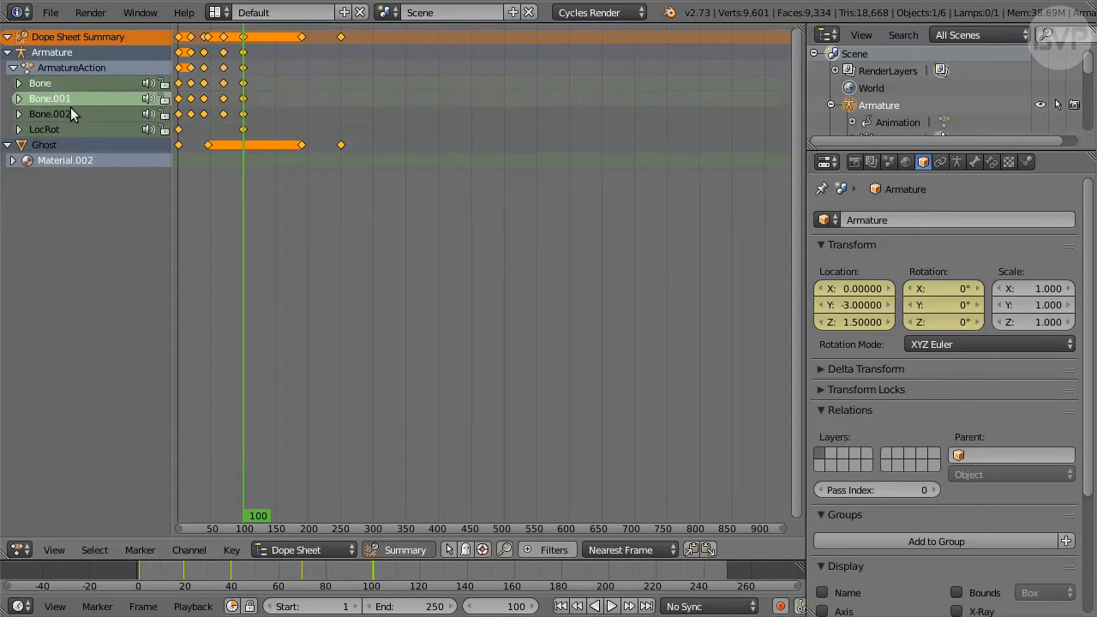
{"action": "left_click", "coordinate": [75, 112]}
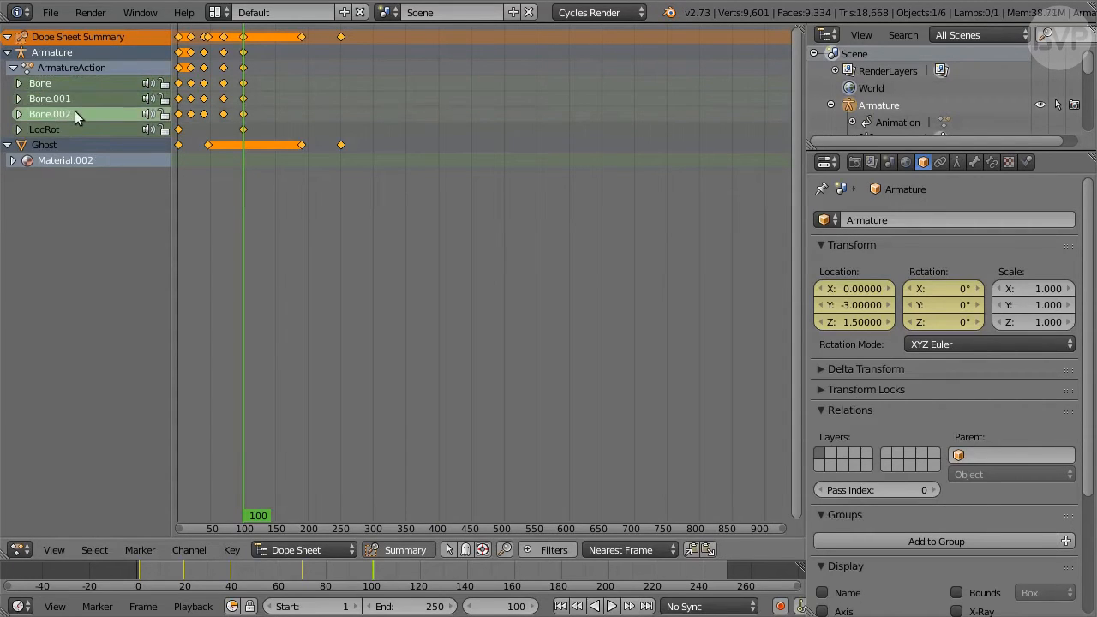
{"action": "left_click", "coordinate": [19, 549]}
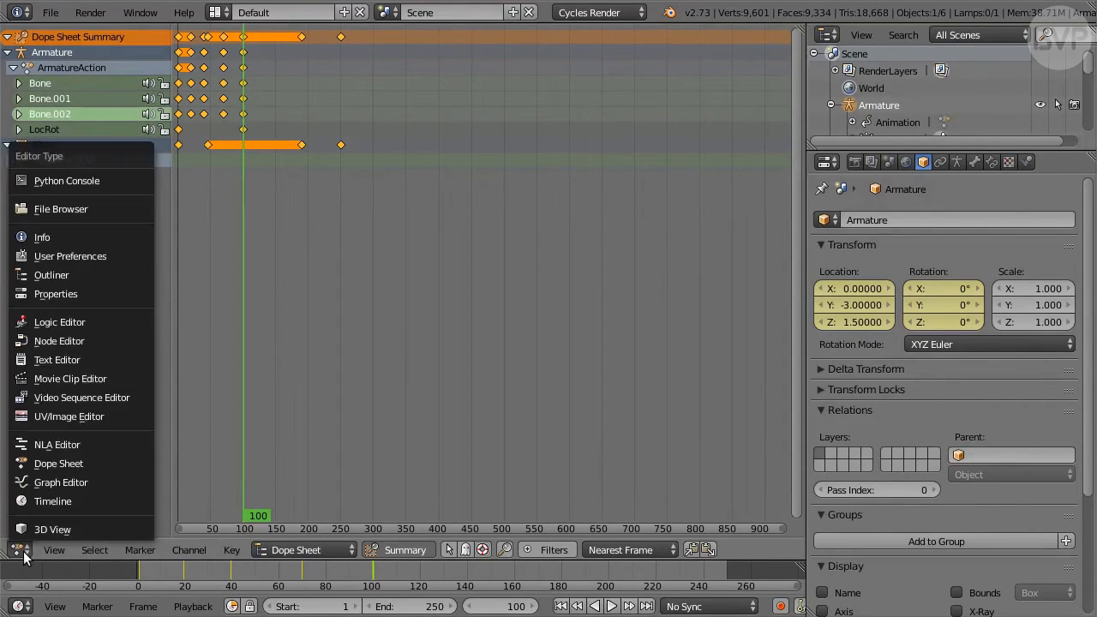
{"action": "left_click", "coordinate": [112, 482]}
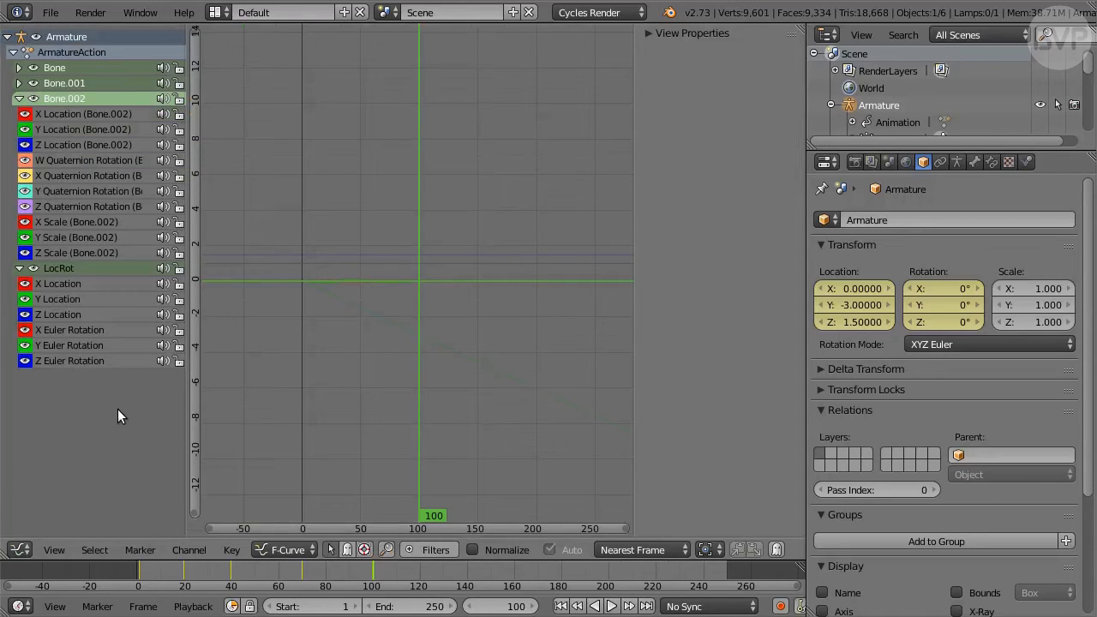
Add Cycles modifiers to the LocRot group's X Location and Y Euler Rotation curves
{"action": "left_click", "coordinate": [73, 285]}
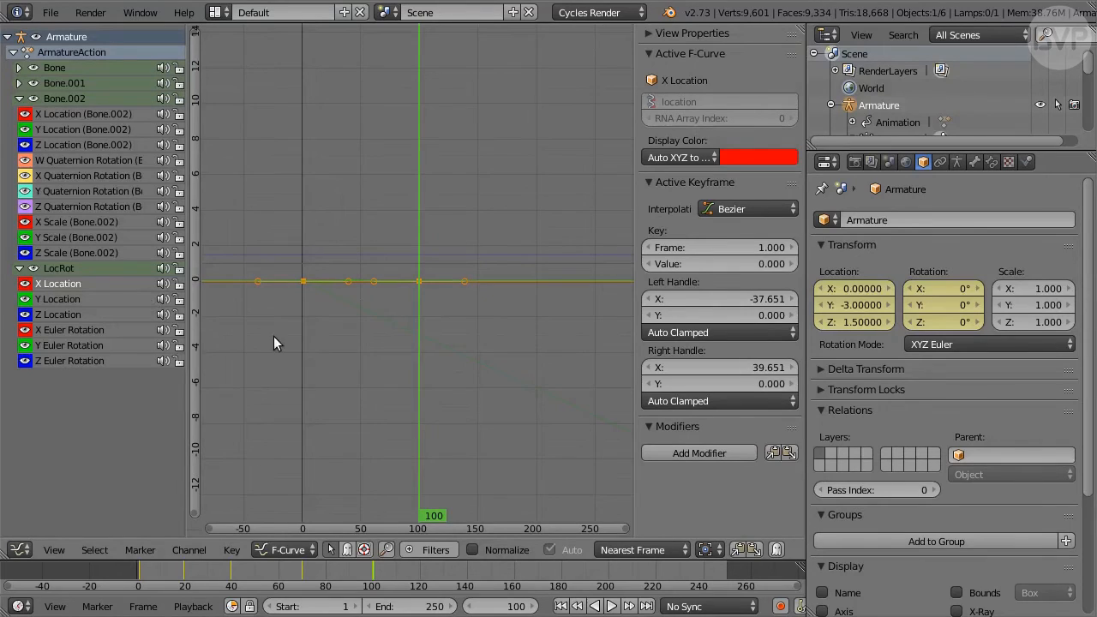
{"action": "key", "text": "ctrl+shift+m"}
{"action": "left_click", "coordinate": [246, 338]}
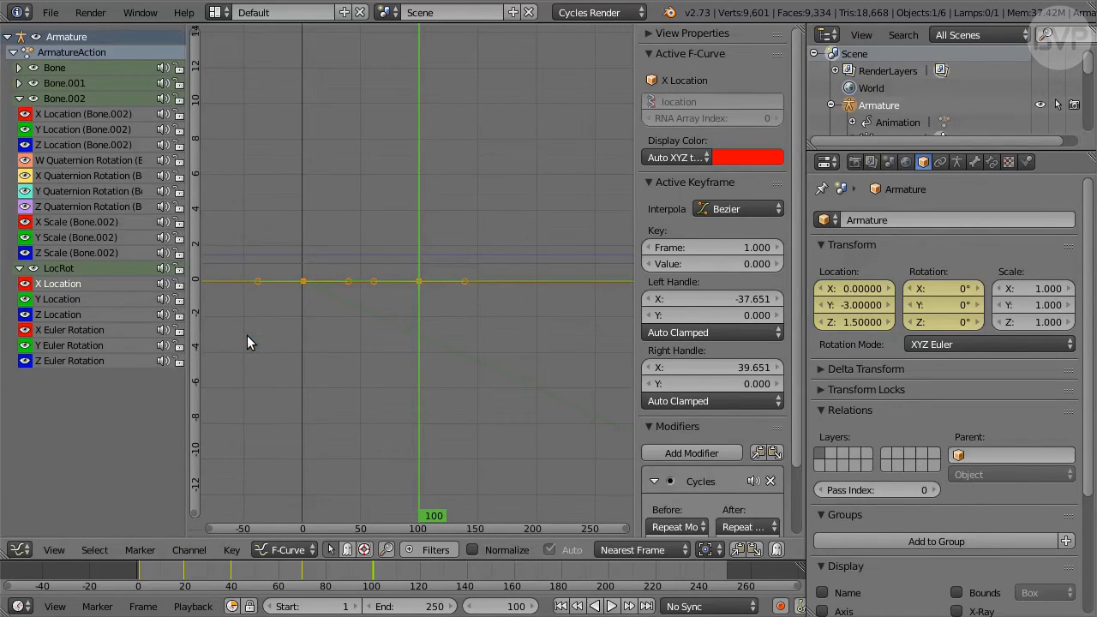
{"action": "left_click", "coordinate": [75, 300]}
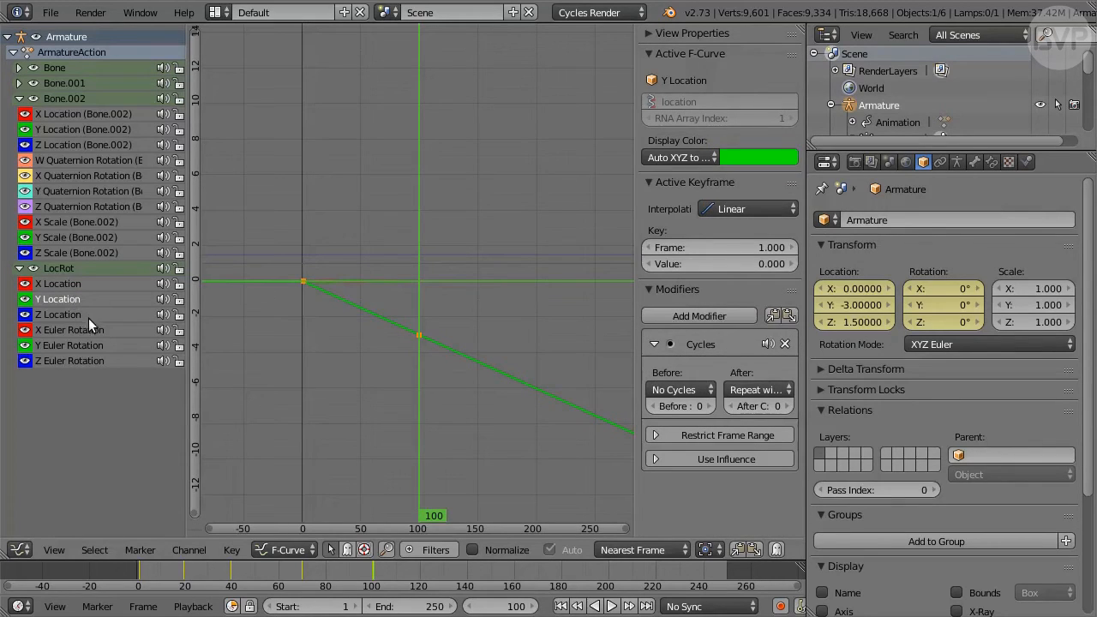
{"action": "left_click", "coordinate": [113, 345]}
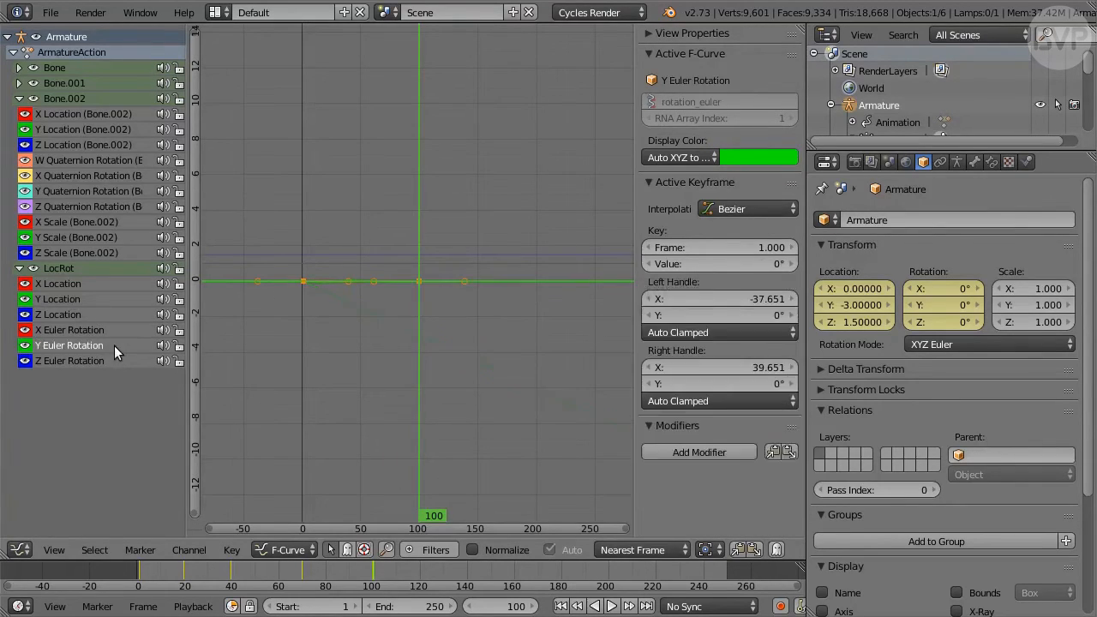
{"action": "key", "text": "ctrl+shift+m"}
{"action": "left_click", "coordinate": [244, 339]}
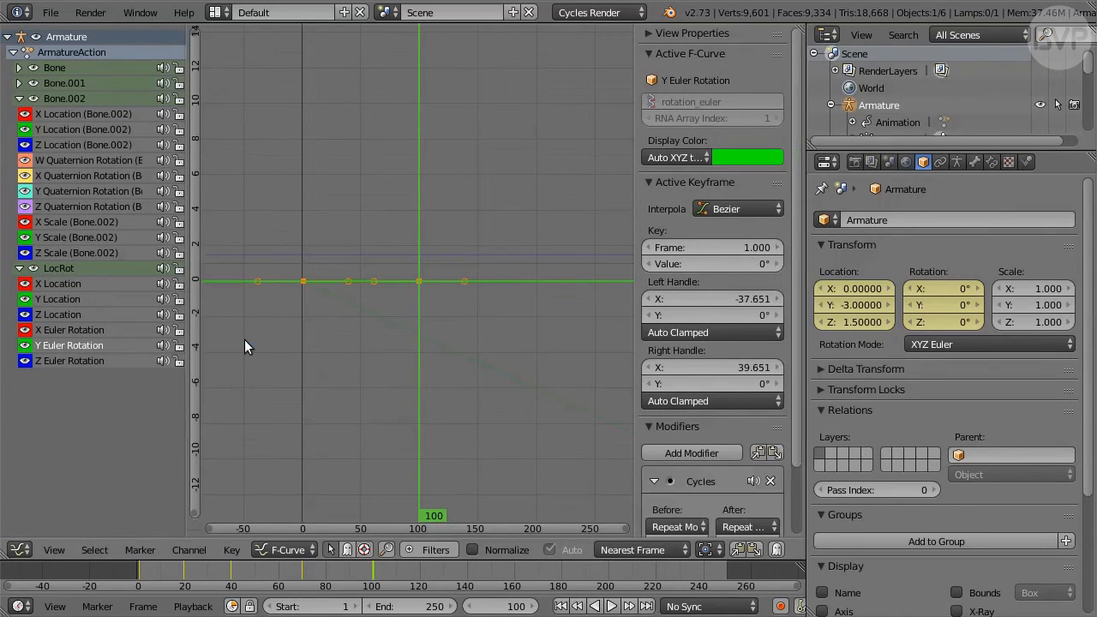
Expand the Bone and Bone.001 channel groups and add Cycles modifiers to Bone's location curves
{"action": "left_click", "coordinate": [19, 83]}
{"action": "left_click", "coordinate": [19, 68]}
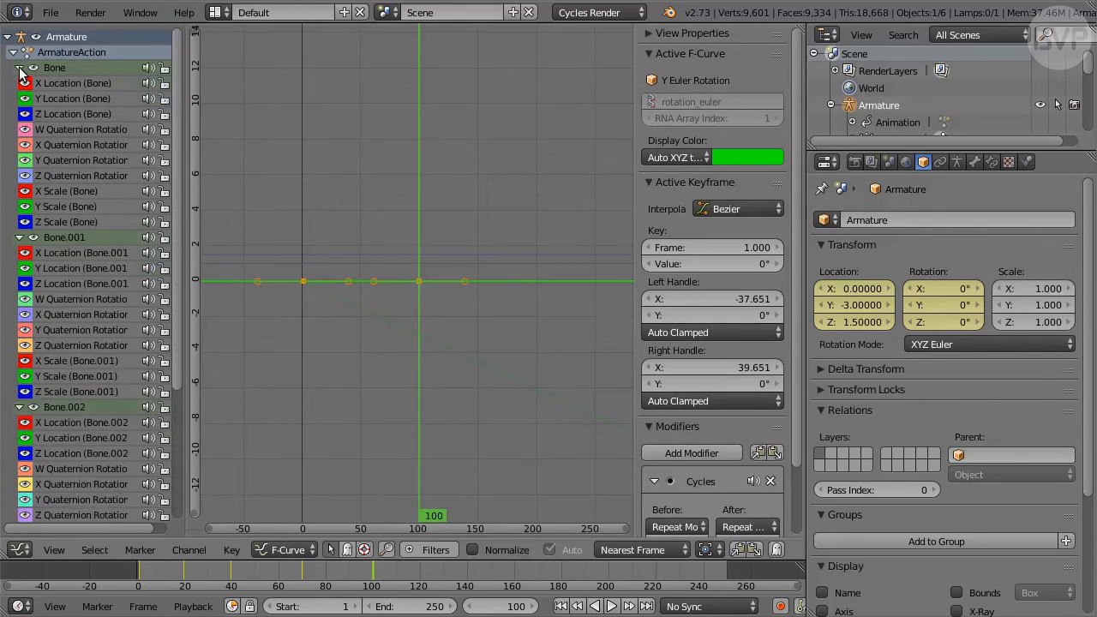
{"action": "left_click", "coordinate": [111, 84]}
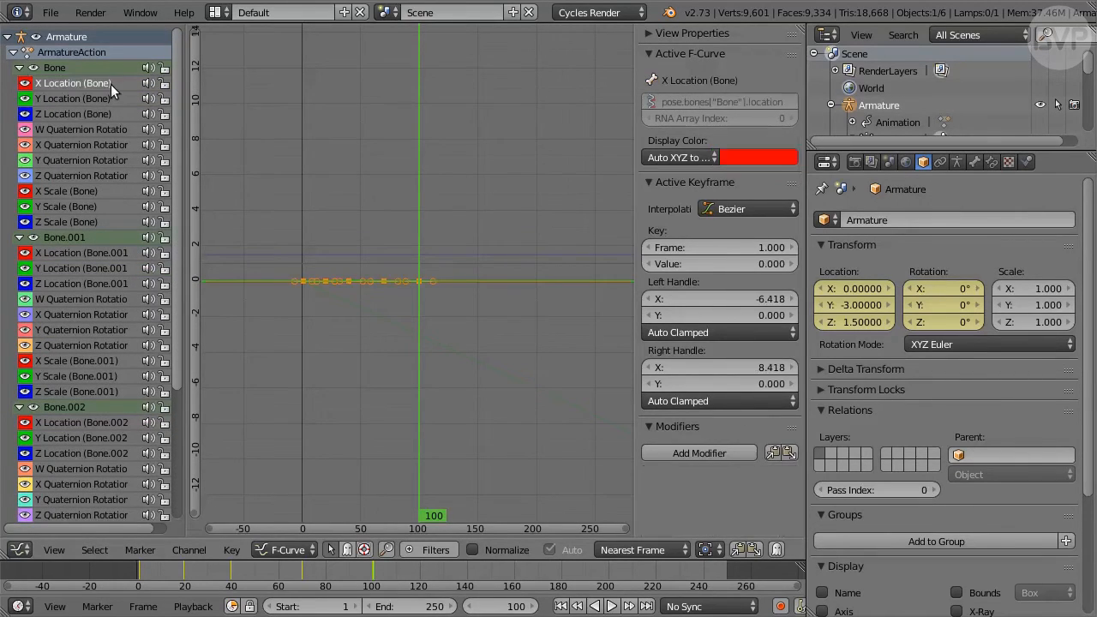
{"action": "key", "text": "ctrl+shift+m"}
{"action": "left_click", "coordinate": [234, 99]}
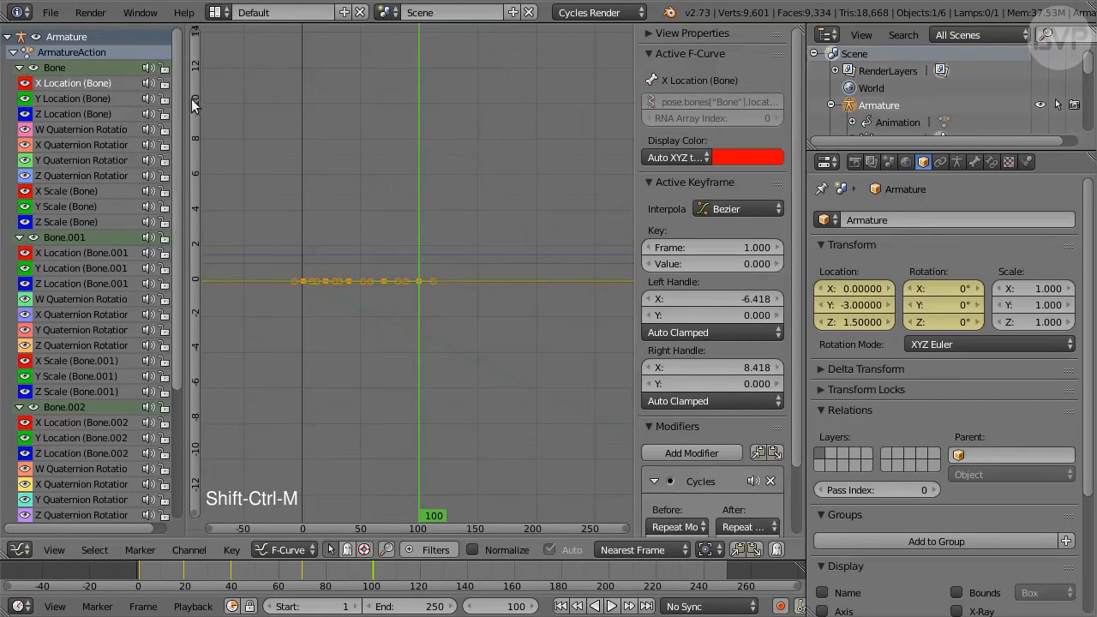
{"action": "left_click", "coordinate": [99, 99]}
{"action": "key", "text": "ctrl+shift+m"}
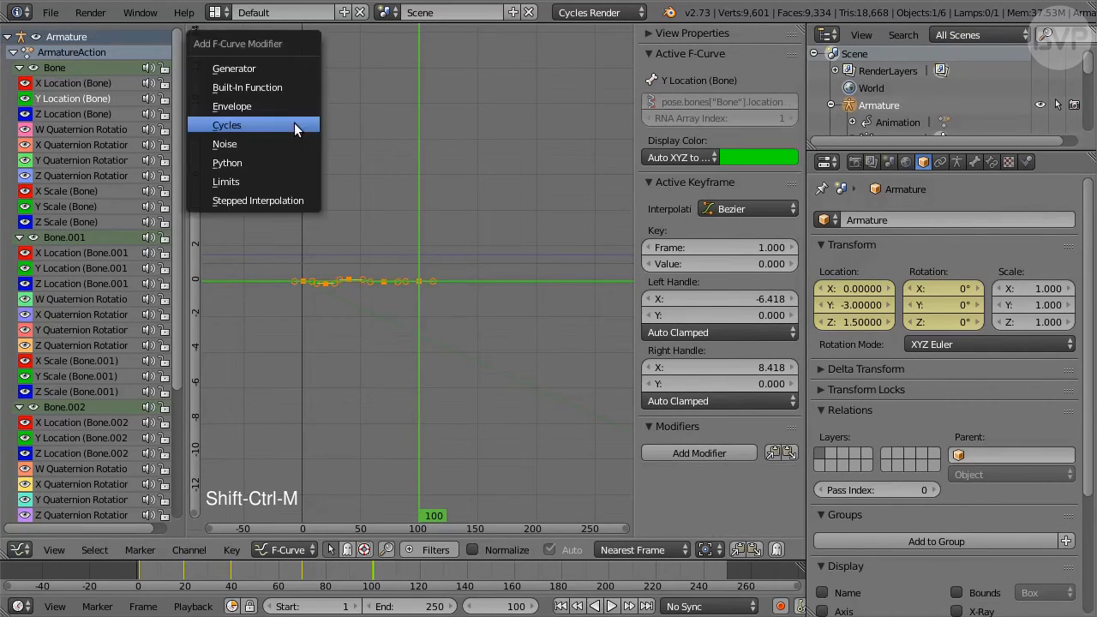
{"action": "left_click", "coordinate": [294, 122]}
{"action": "left_click", "coordinate": [73, 114]}
Add Cycles modifiers to Bone's quaternion rotation curves
{"action": "left_click", "coordinate": [129, 130]}
{"action": "key", "text": "ctrl+shift+m"}
{"action": "left_click", "coordinate": [248, 134]}
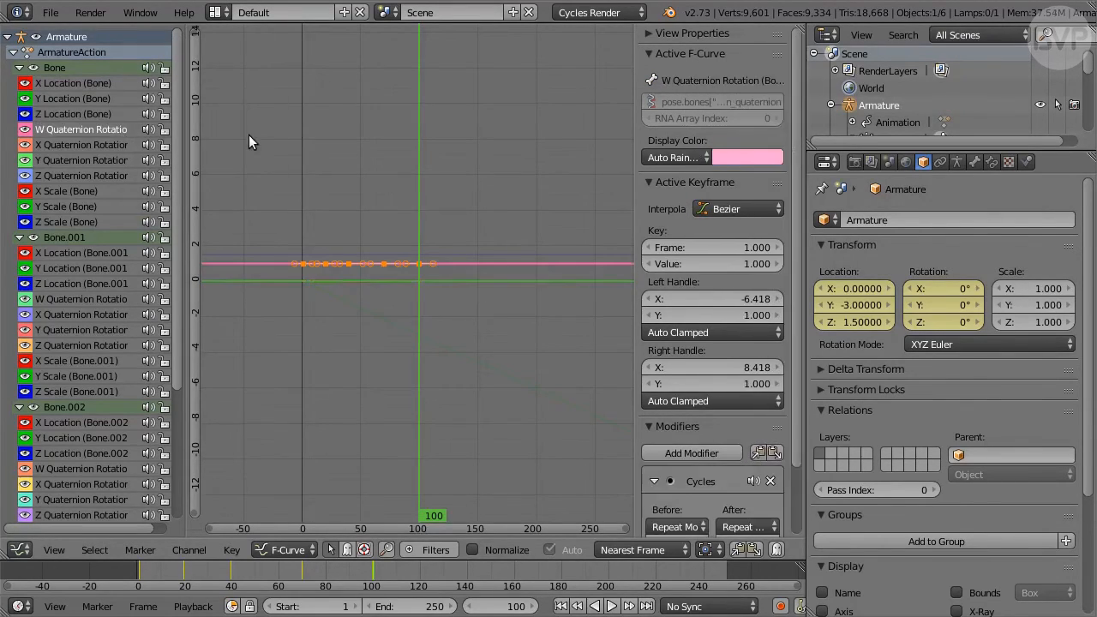
{"action": "left_click", "coordinate": [128, 146]}
{"action": "key", "text": "ctrl+shift+m"}
{"action": "left_click", "coordinate": [243, 150]}
{"action": "left_click", "coordinate": [128, 161]}
{"action": "key", "text": "ctrl+shift+m"}
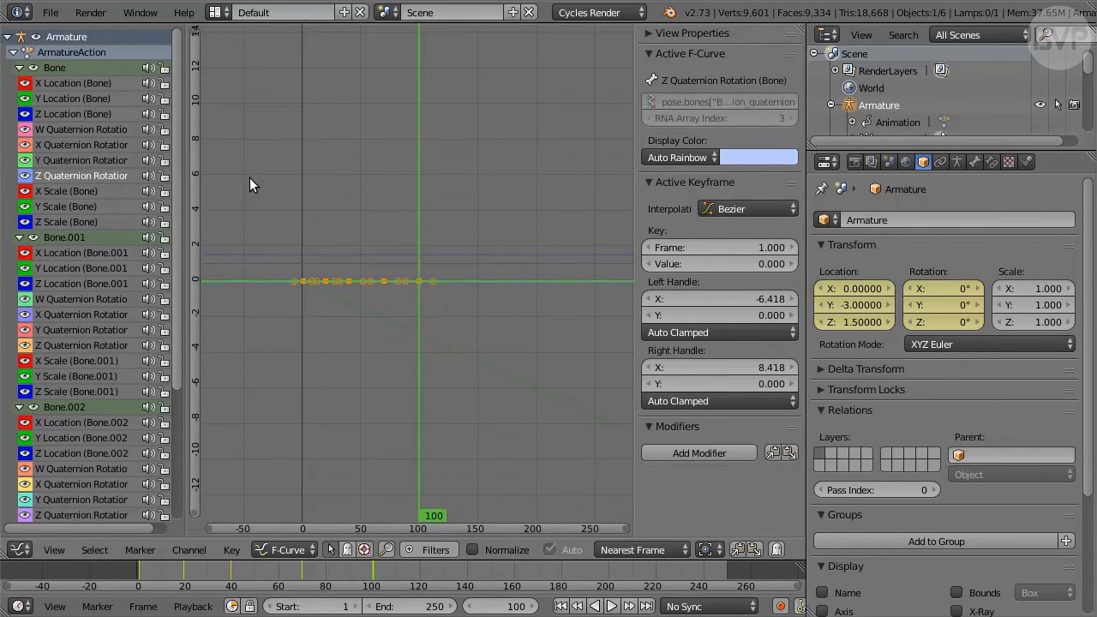
Add Cycles modifiers to Bone.001's X, Y and Z Location curves
{"action": "scroll", "coordinate": [171, 167], "scroll_direction": "down", "scroll_amount": 4}
{"action": "left_click", "coordinate": [113, 104]}
{"action": "key", "text": "ctrl+shift+m"}
{"action": "left_click", "coordinate": [249, 113]}
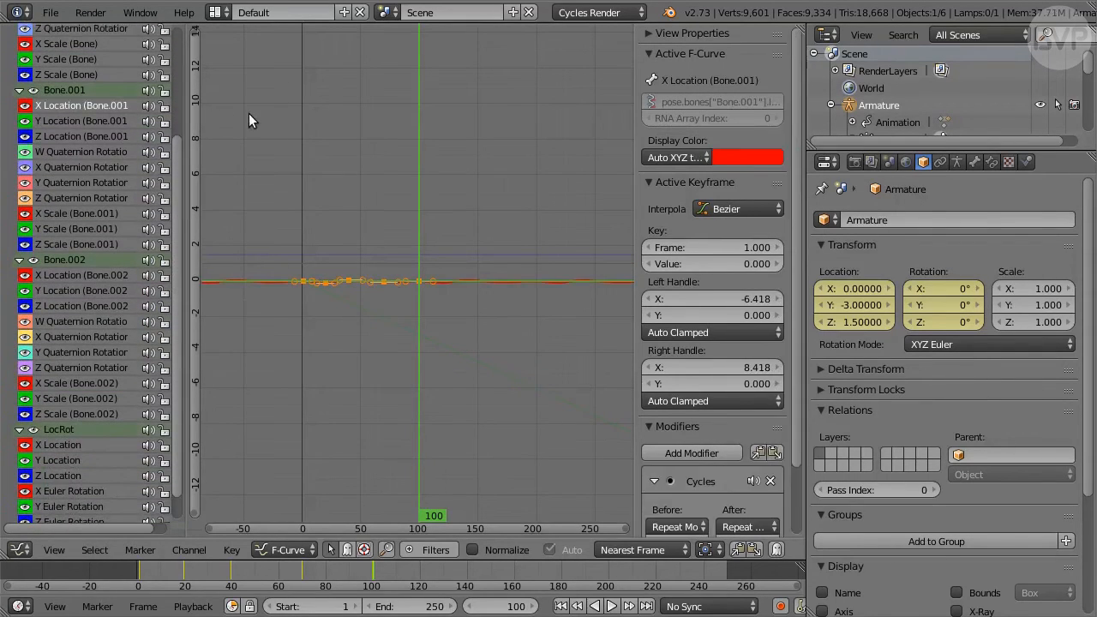
{"action": "left_click", "coordinate": [118, 122]}
{"action": "key", "text": "ctrl+shift+m"}
{"action": "left_click", "coordinate": [217, 127]}
{"action": "left_click", "coordinate": [94, 135]}
{"action": "key", "text": "ctrl+shift+m"}
{"action": "left_click", "coordinate": [171, 138]}
Add Cycles modifiers to Bone.001's W, X, Y and Z Quaternion Rotation curves
{"action": "left_click", "coordinate": [102, 152]}
{"action": "key", "text": "ctrl+shift+m"}
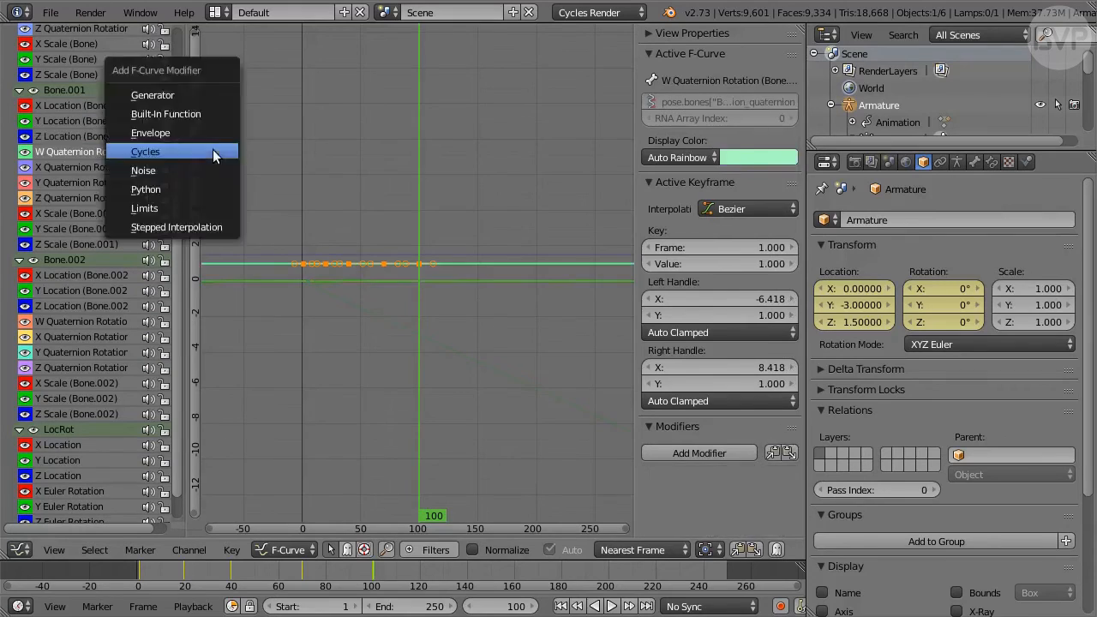
{"action": "left_click", "coordinate": [213, 150]}
{"action": "left_click", "coordinate": [94, 166]}
{"action": "key", "text": "ctrl+shift+m"}
{"action": "left_click", "coordinate": [297, 164]}
{"action": "left_click", "coordinate": [76, 181]}
{"action": "key", "text": "ctrl+shift+m"}
{"action": "left_click", "coordinate": [118, 197]}
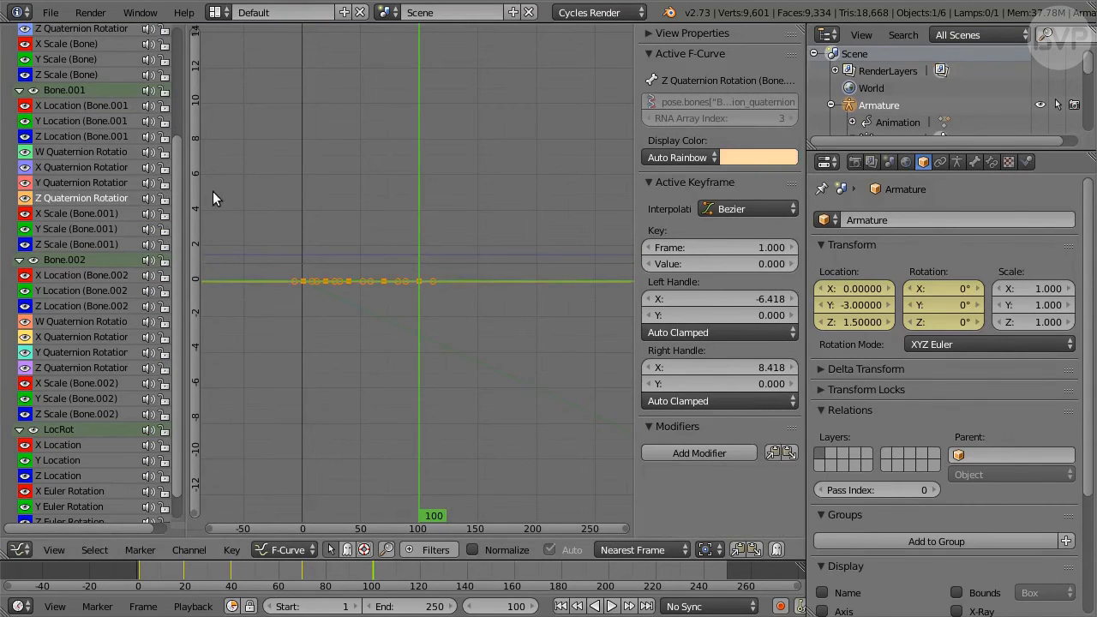
{"action": "key", "text": "ctrl+shift+m"}
{"action": "left_click", "coordinate": [274, 193]}
Add Cycles modifiers to Bone.002's X, Y and Z Location curves
{"action": "scroll", "coordinate": [90, 240], "scroll_direction": "down", "scroll_amount": 2}
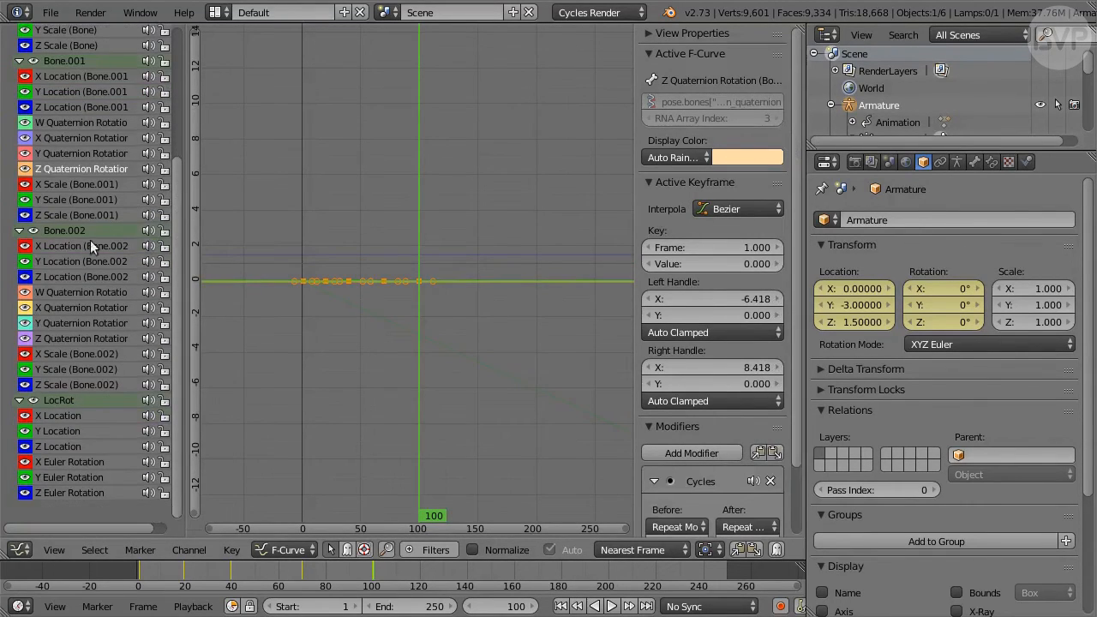
{"action": "left_click", "coordinate": [90, 245]}
{"action": "key", "text": "ctrl+shift+m"}
{"action": "left_click", "coordinate": [233, 231]}
{"action": "left_click", "coordinate": [81, 261]}
{"action": "key", "text": "ctrl+shift+m"}
{"action": "left_click", "coordinate": [236, 235]}
{"action": "left_click", "coordinate": [109, 275]}
{"action": "key", "text": "ctrl+shift+m"}
{"action": "left_click", "coordinate": [222, 255]}
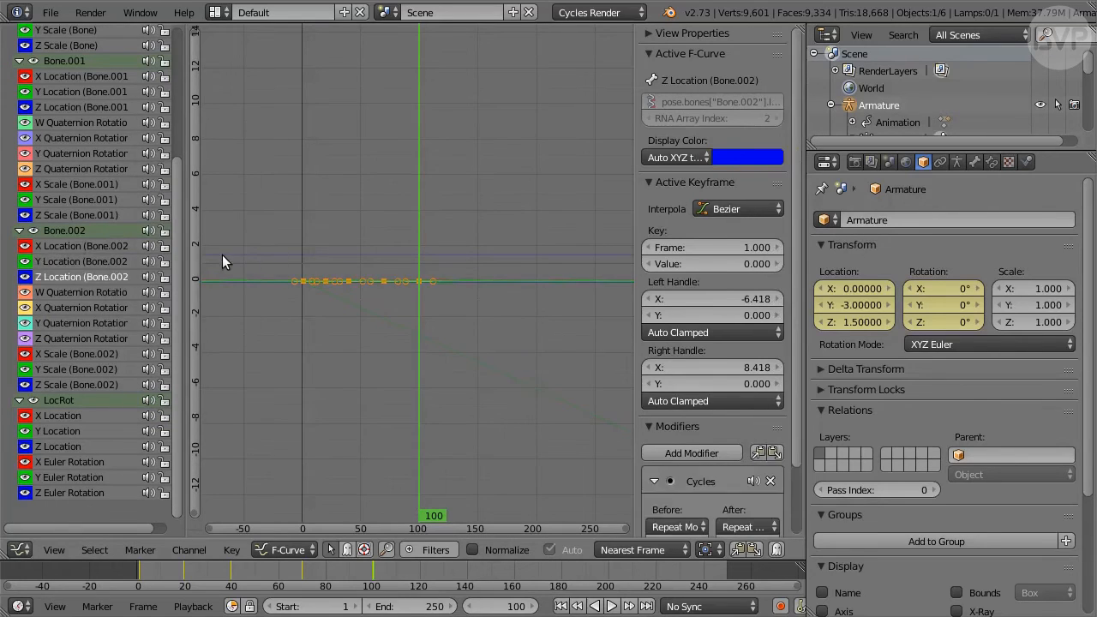
Add Cycles modifiers to Bone.002's Quaternion Rotation curves
{"action": "left_click", "coordinate": [82, 292]}
{"action": "key", "text": "ctrl+shift+m"}
{"action": "left_click", "coordinate": [226, 275]}
{"action": "left_click", "coordinate": [116, 324]}
{"action": "key", "text": "ctrl+shift+m"}
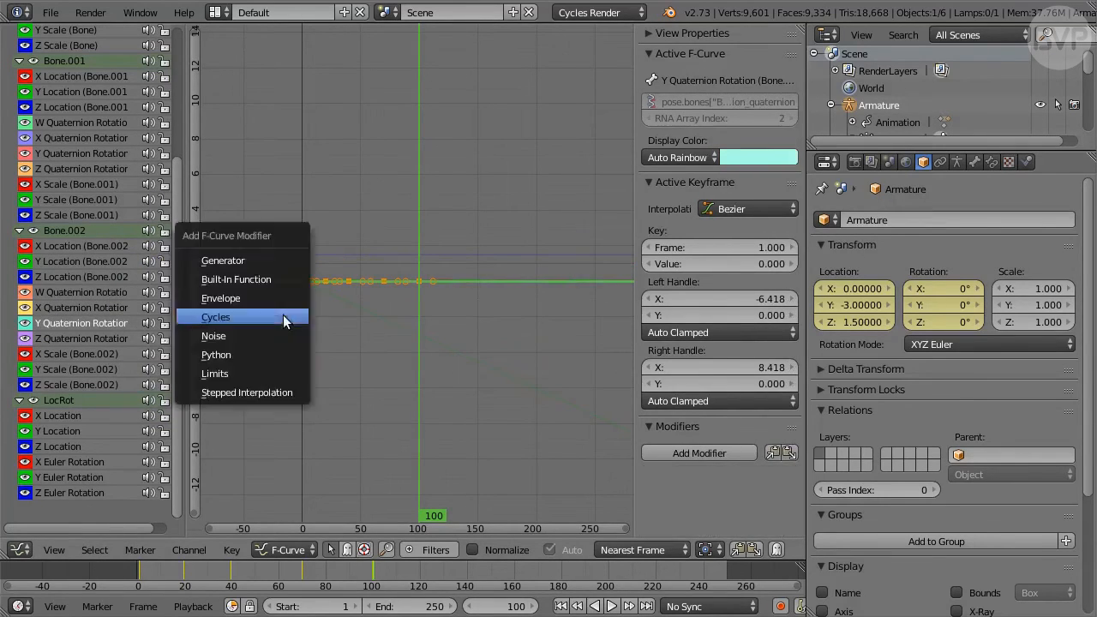
{"action": "left_click", "coordinate": [283, 317]}
{"action": "left_click", "coordinate": [116, 339]}
{"action": "key", "text": "ctrl+shift+m"}
{"action": "left_click", "coordinate": [221, 336]}
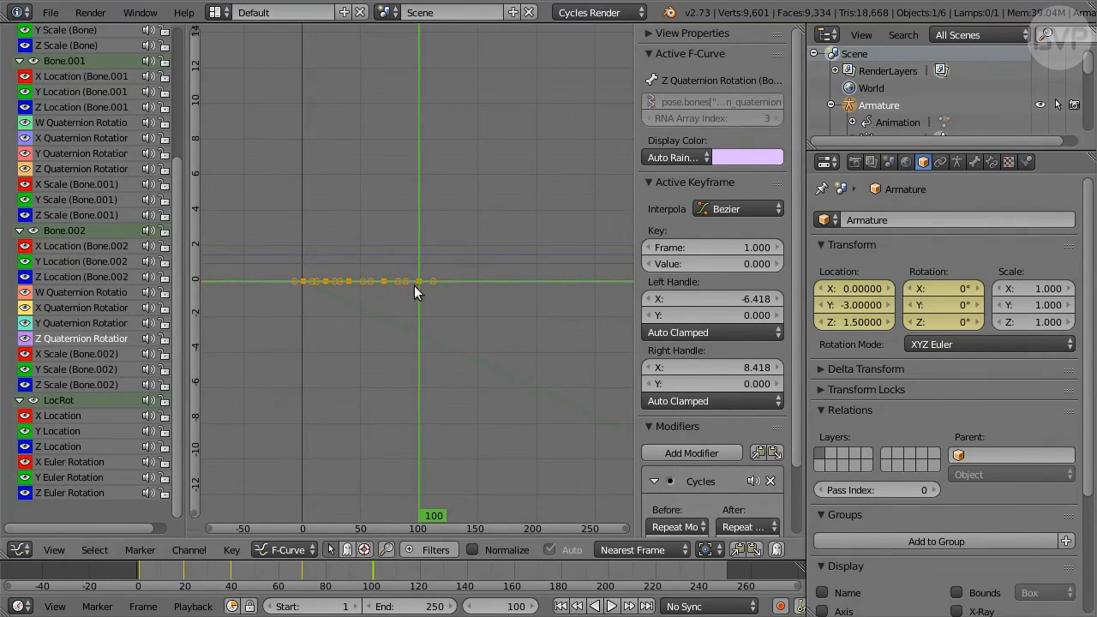
Select the camera's Y Location channel through the Dope Sheet and give its frame 1 keyframe Vector handles in the Graph Editor
{"action": "left_click_drag", "start_coordinate": [1088, 67], "coordinate": [1089, 111]}
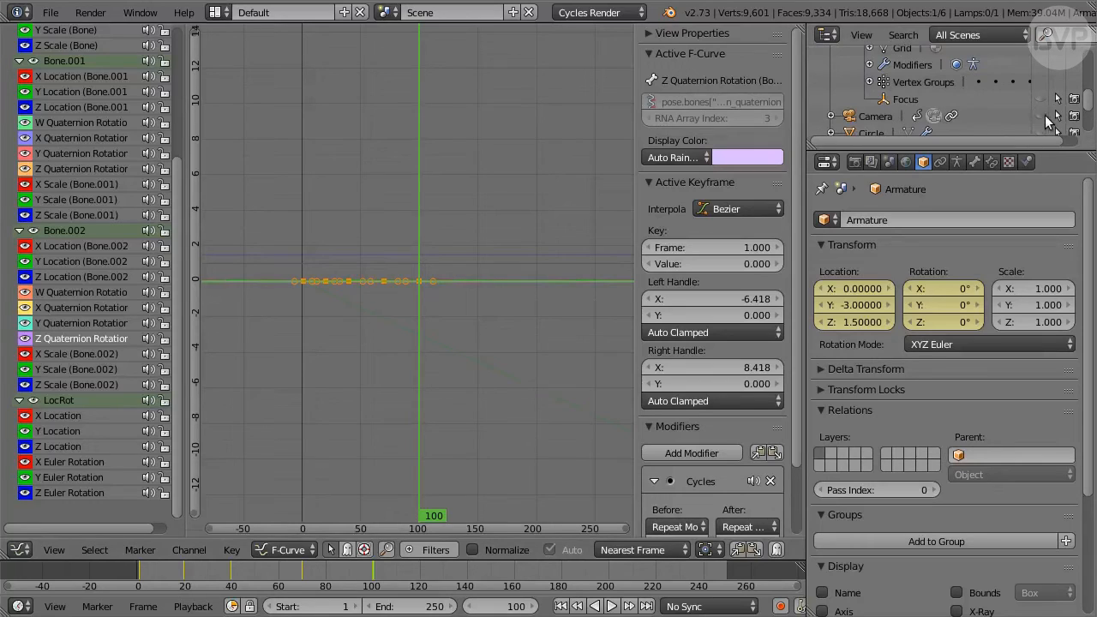
{"action": "left_click", "coordinate": [68, 230]}
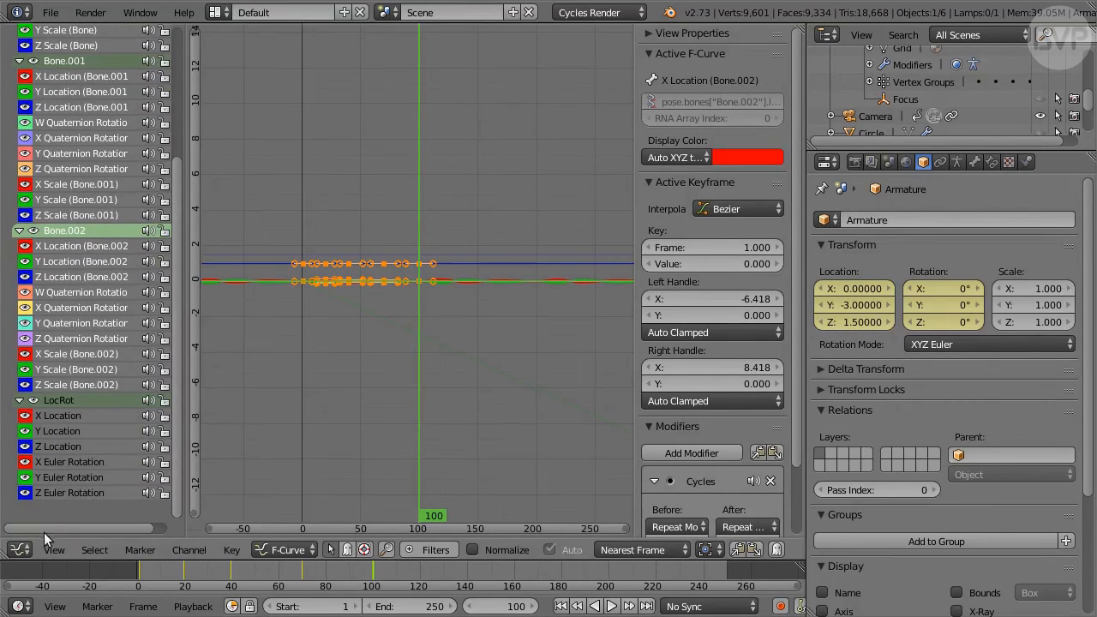
{"action": "left_click", "coordinate": [21, 549]}
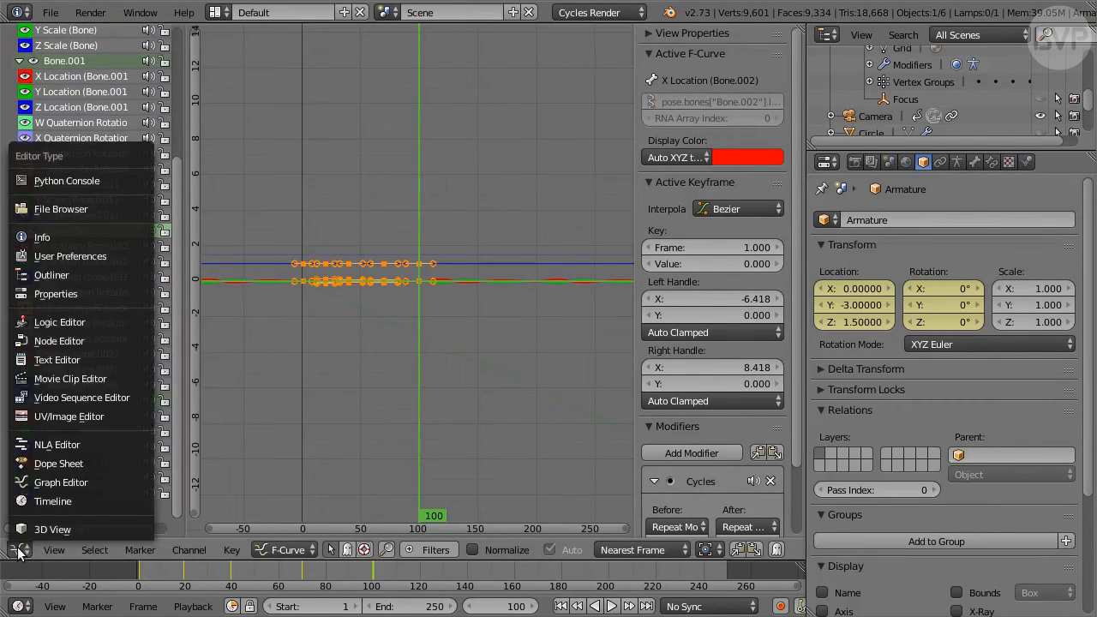
{"action": "left_click", "coordinate": [95, 462]}
{"action": "left_click", "coordinate": [50, 222]}
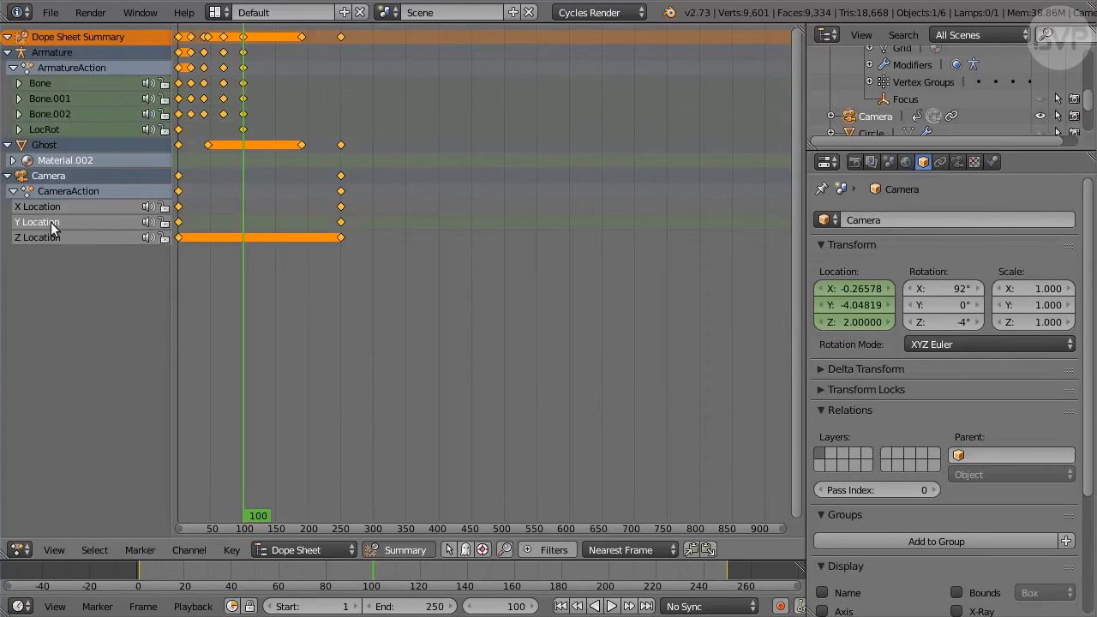
{"action": "left_click", "coordinate": [19, 547]}
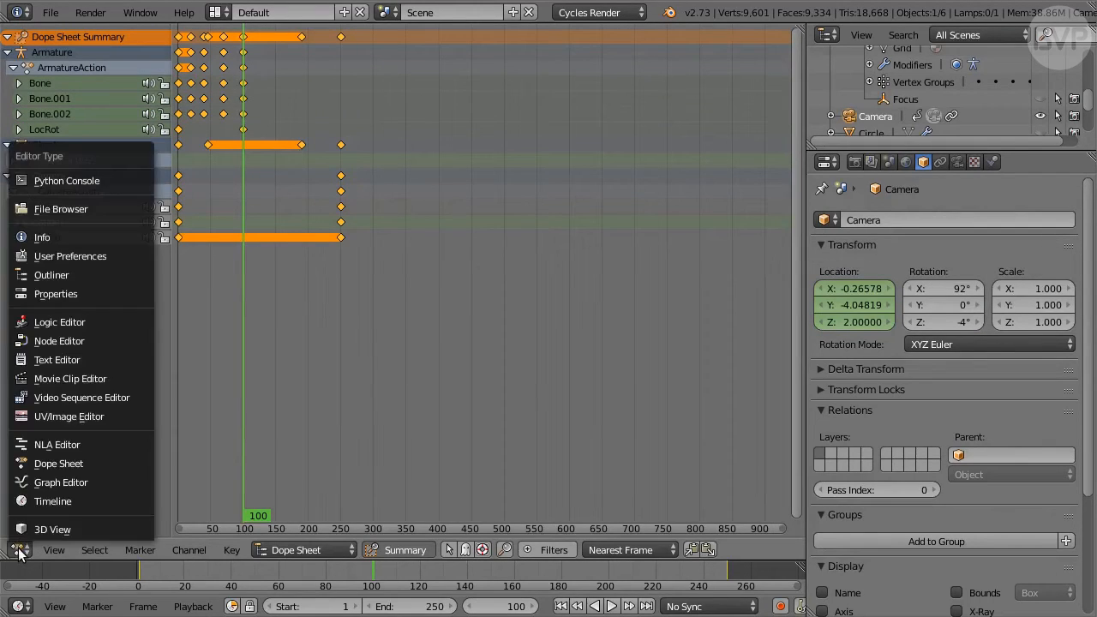
{"action": "left_click", "coordinate": [109, 482]}
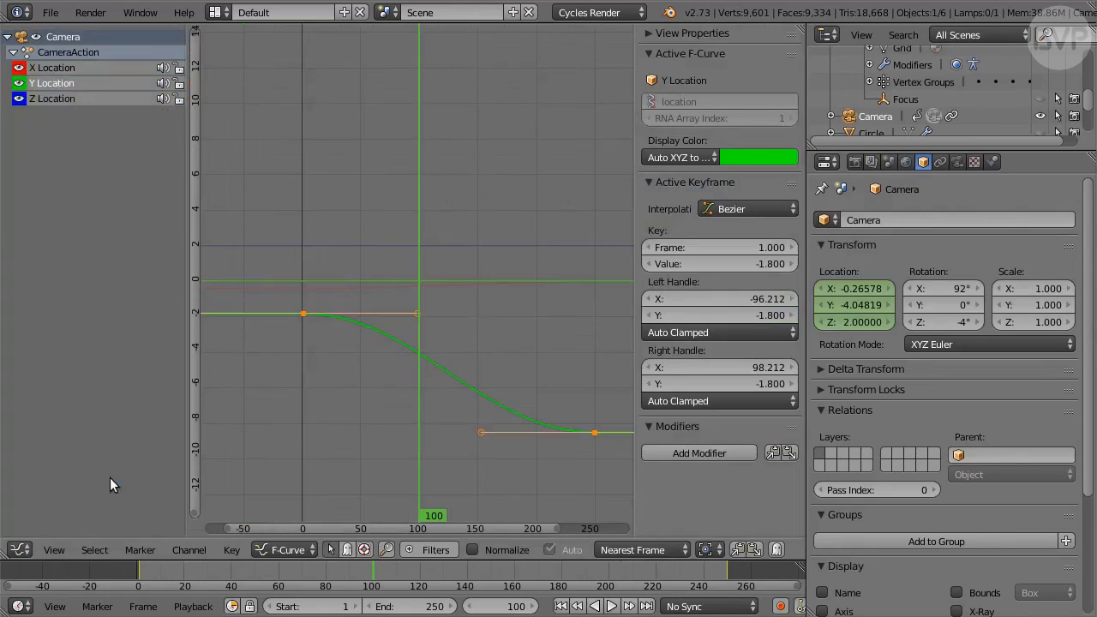
{"action": "right_click", "coordinate": [303, 315]}
{"action": "key", "text": "v"}
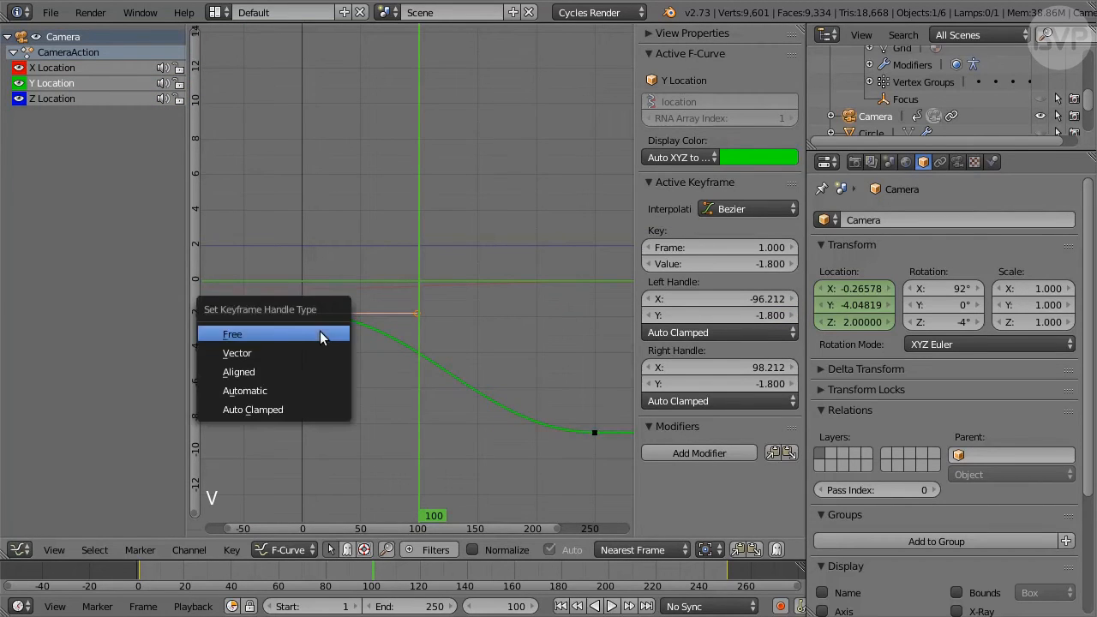
{"action": "left_click", "coordinate": [318, 354]}
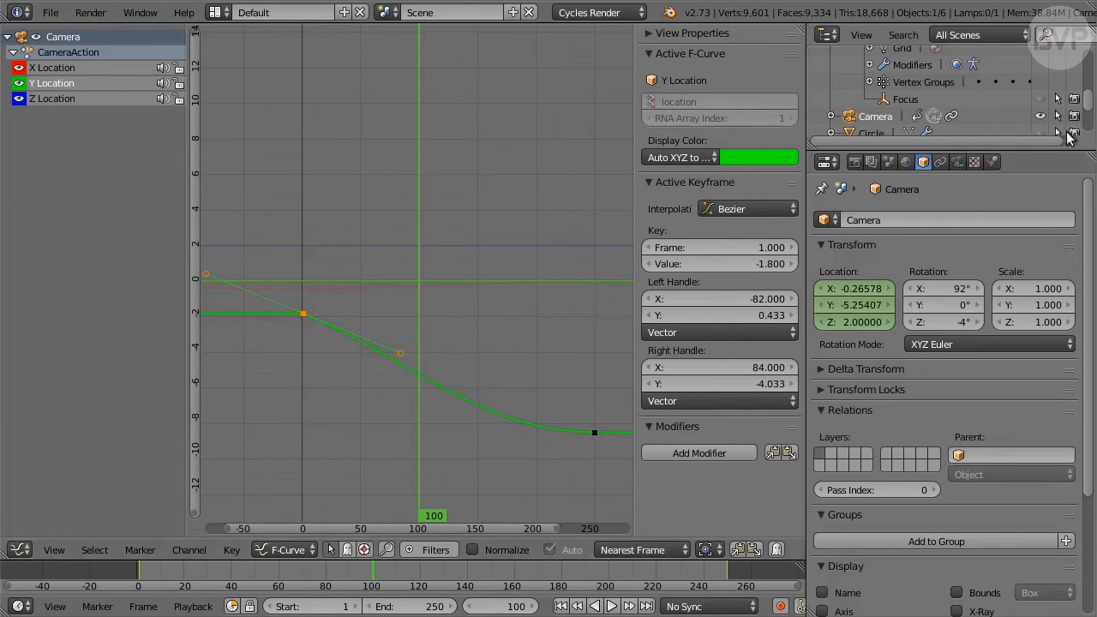
Select the Armature object and switch the main editor back to the 3D View
{"action": "left_click_drag", "start_coordinate": [1090, 109], "coordinate": [1090, 66]}
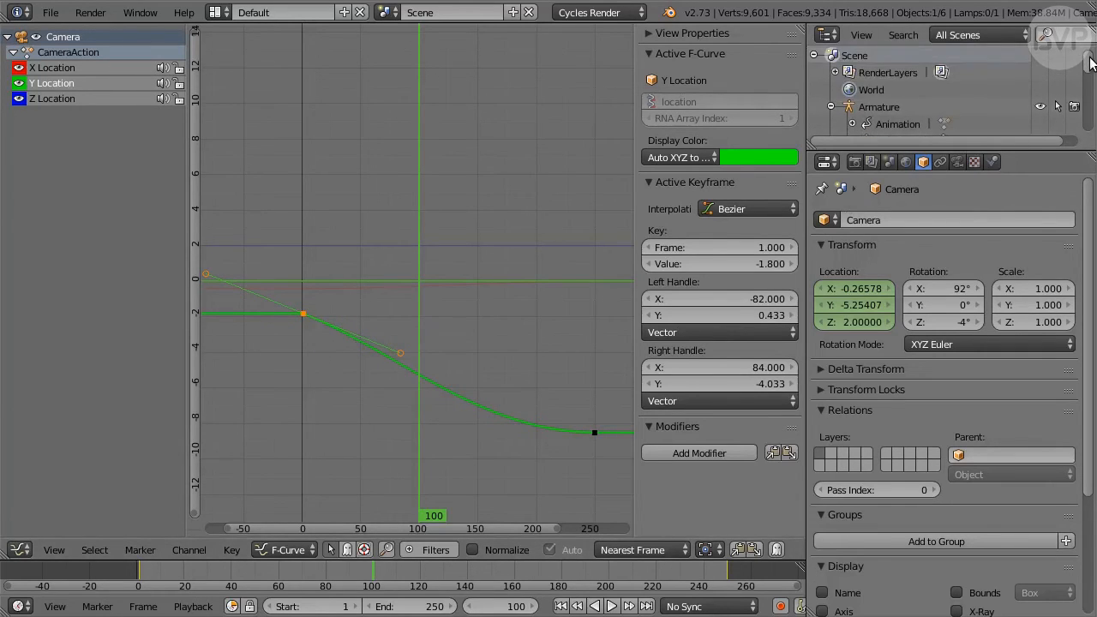
{"action": "left_click", "coordinate": [890, 106]}
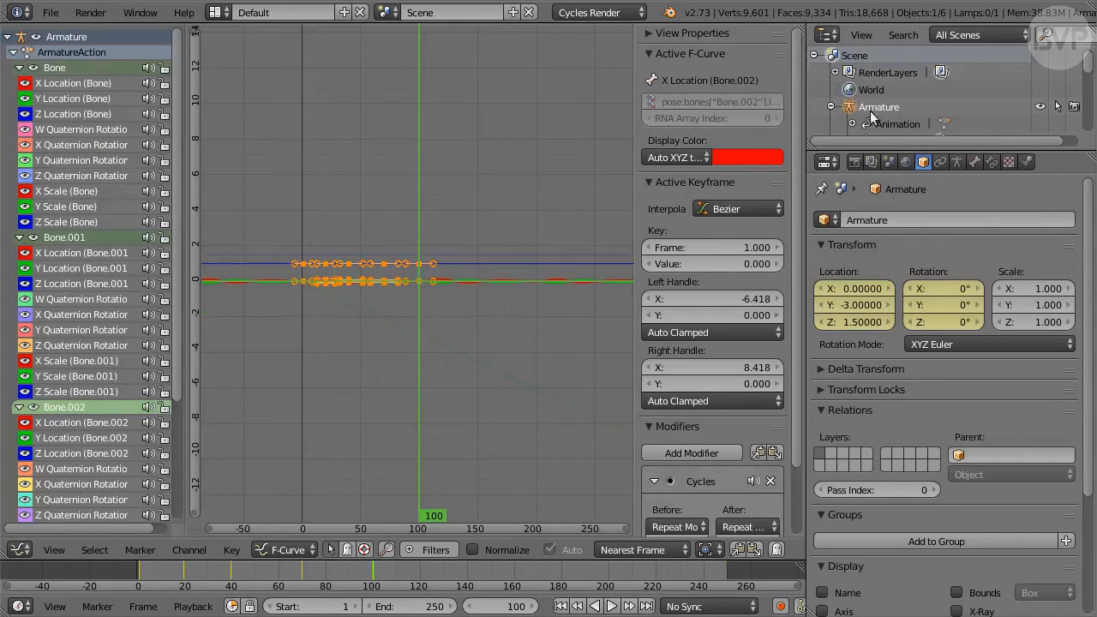
{"action": "left_click", "coordinate": [19, 550]}
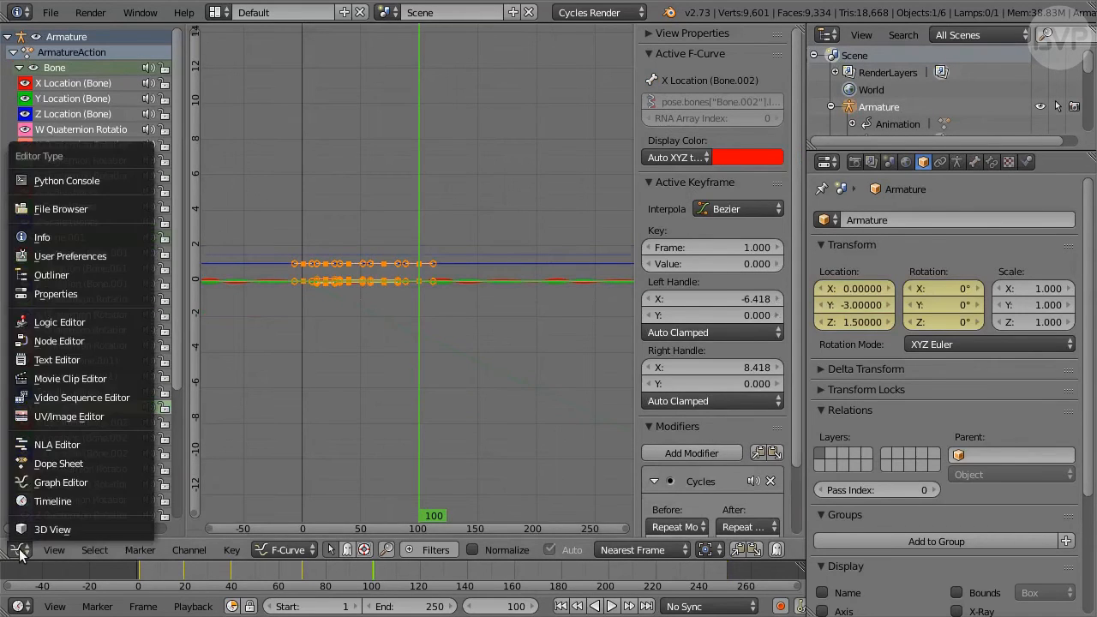
{"action": "left_click", "coordinate": [99, 526]}
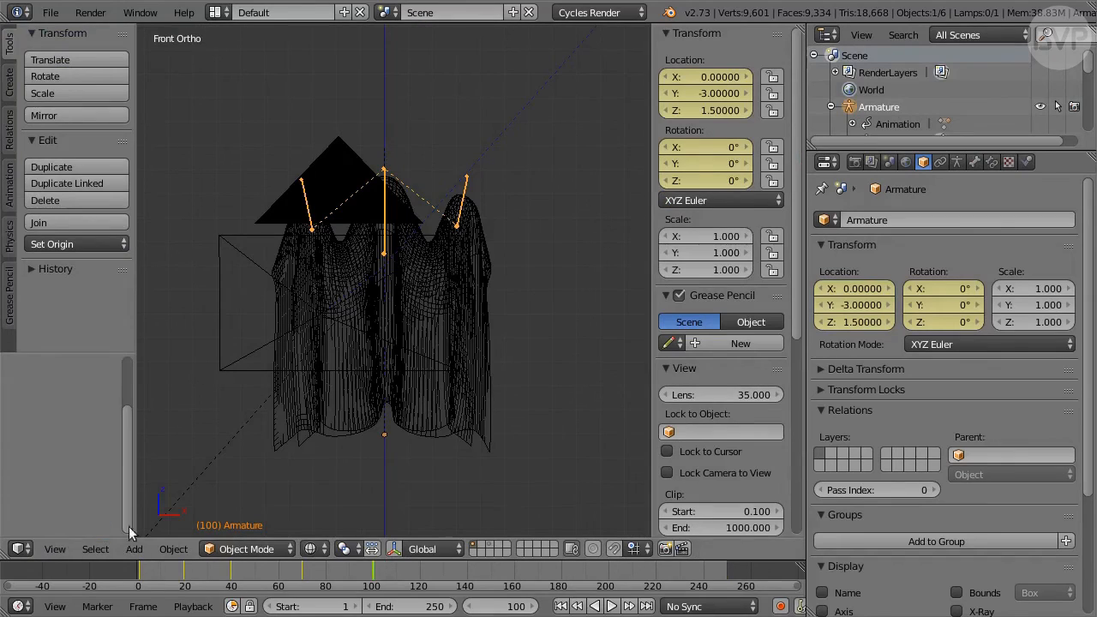
At frame 40, set the armature's X location to 0.45 and Y rotation to -9°, and insert a LocRot keyframe
{"action": "left_click", "coordinate": [514, 607]}
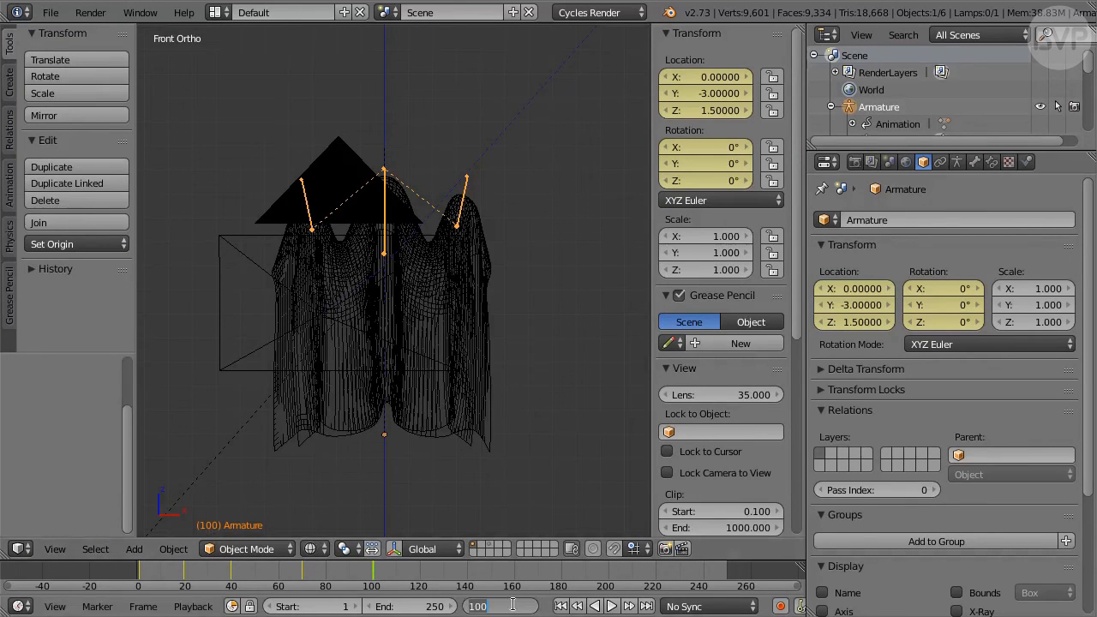
{"action": "type", "text": "40"}
{"action": "key", "text": "Return"}
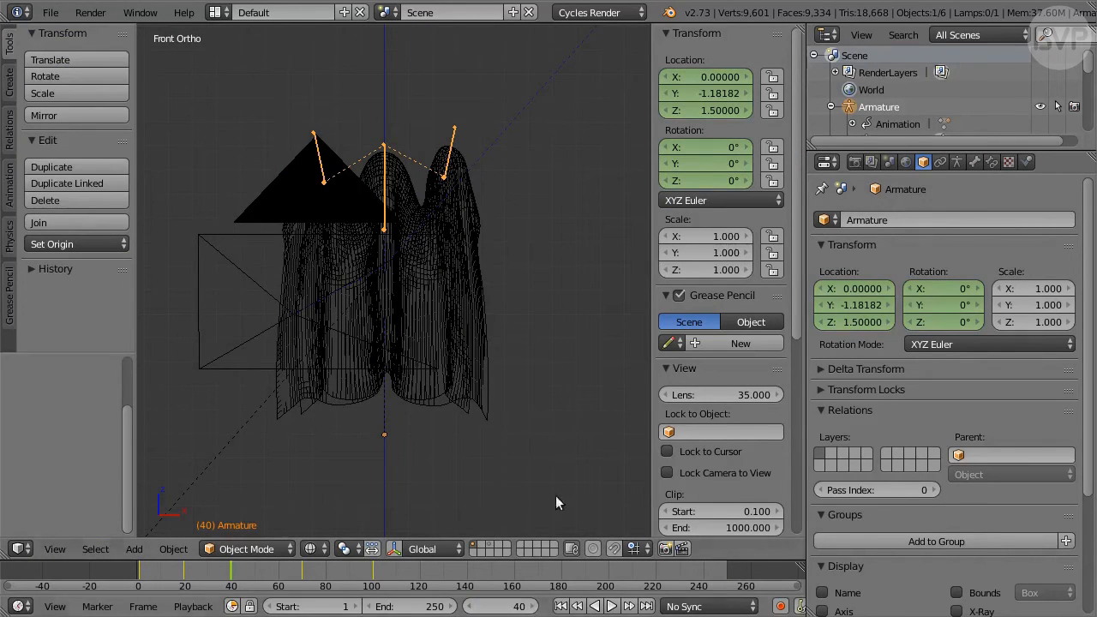
{"action": "left_click", "coordinate": [727, 76]}
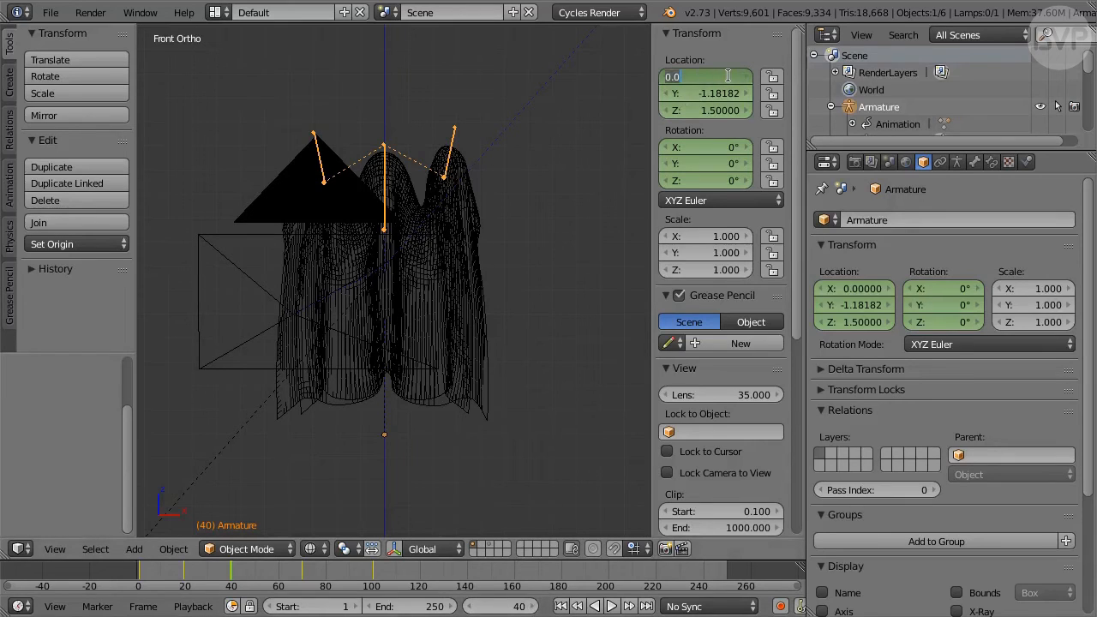
{"action": "type", "text": "0.45"}
{"action": "key", "text": "Return"}
{"action": "left_click", "coordinate": [712, 159]}
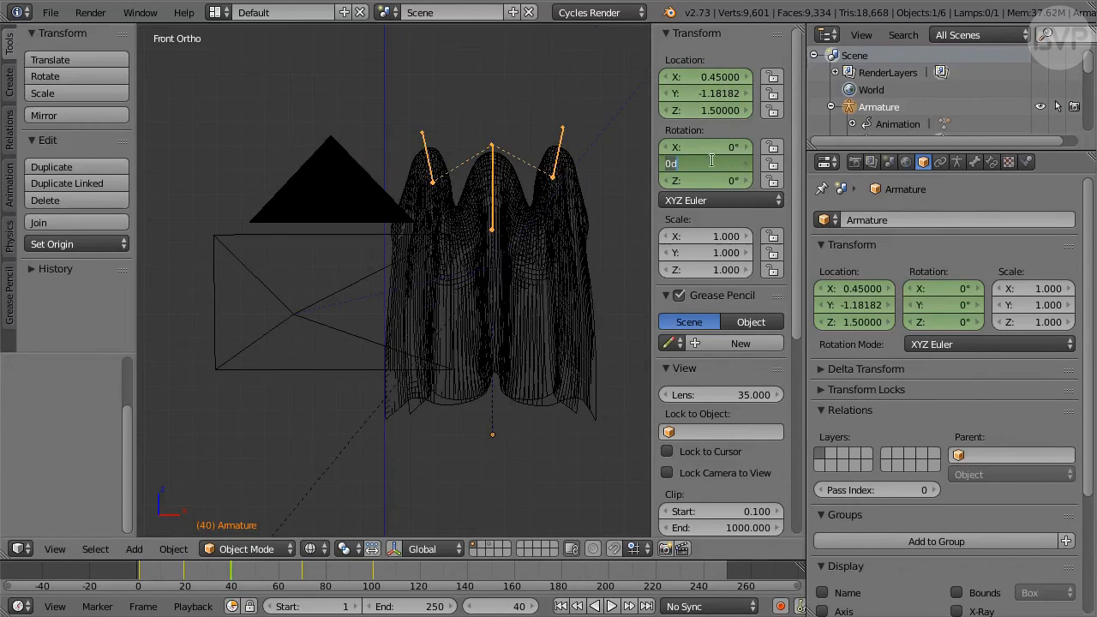
{"action": "type", "text": "-9"}
{"action": "key", "text": "Return"}
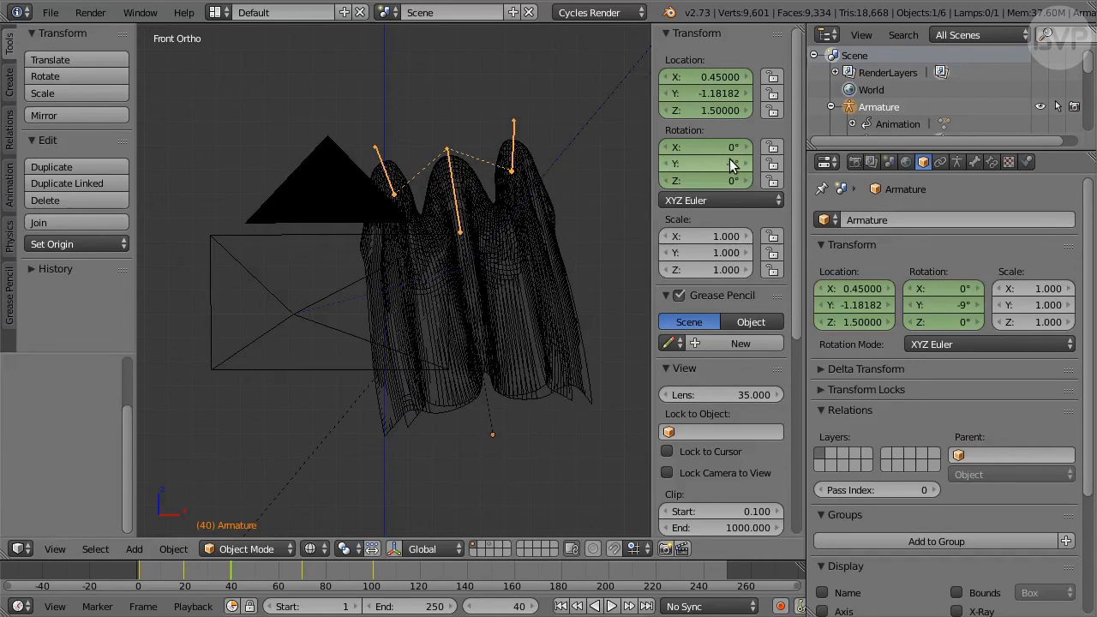
{"action": "key", "text": "i"}
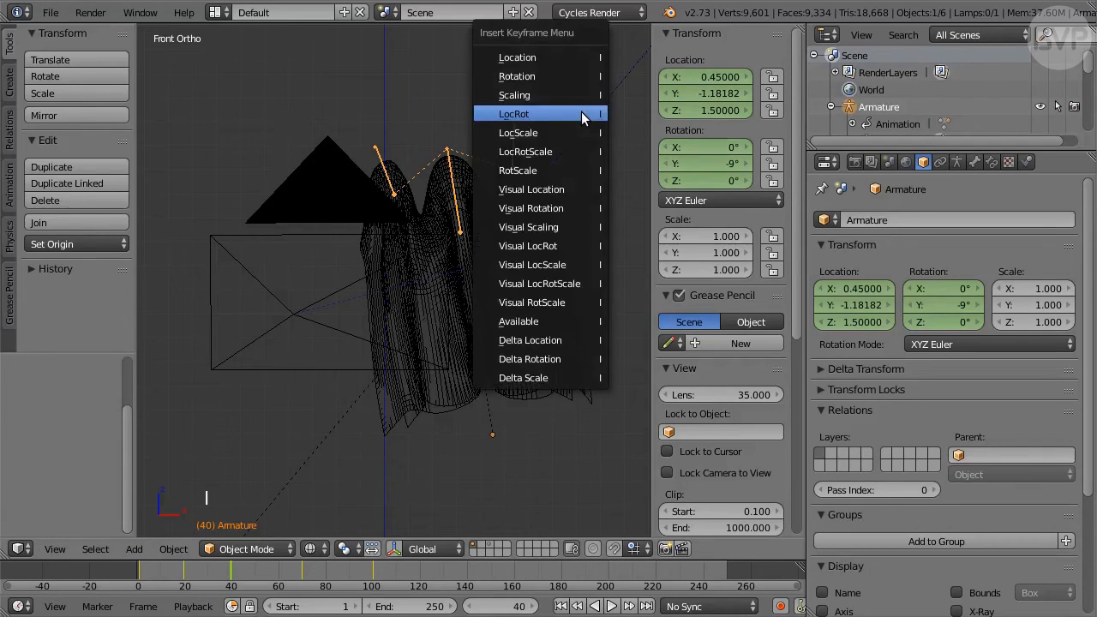
{"action": "left_click", "coordinate": [567, 113]}
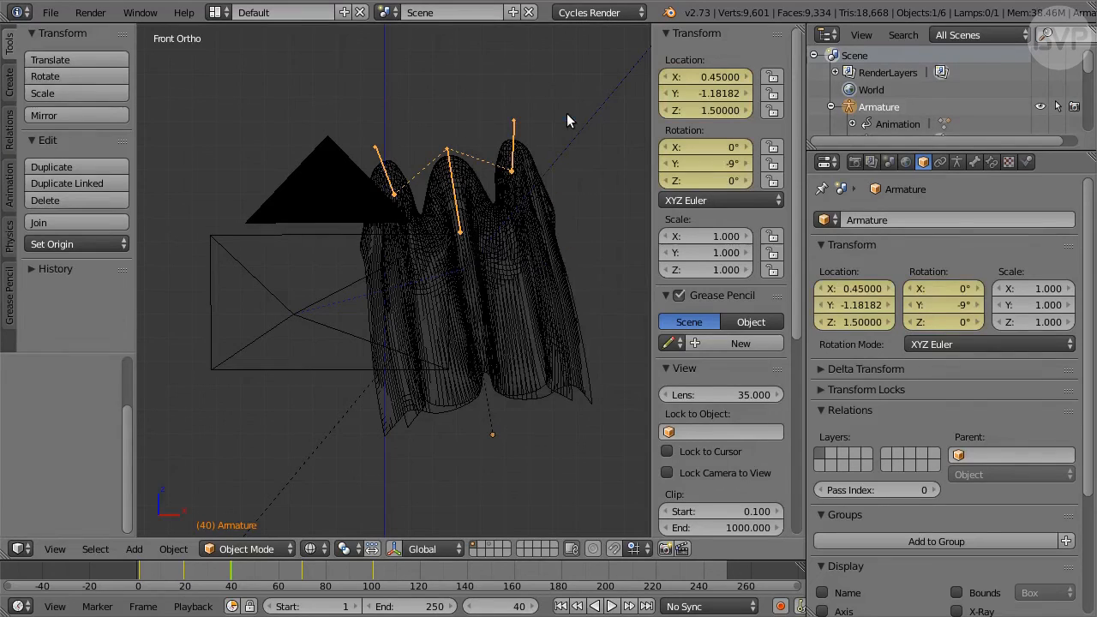
At frame 70, set the armature's X location to -0.4 and Y rotation to 9°, and insert a LocRot keyframe
{"action": "left_click", "coordinate": [525, 606]}
{"action": "type", "text": "70"}
{"action": "key", "text": "Return"}
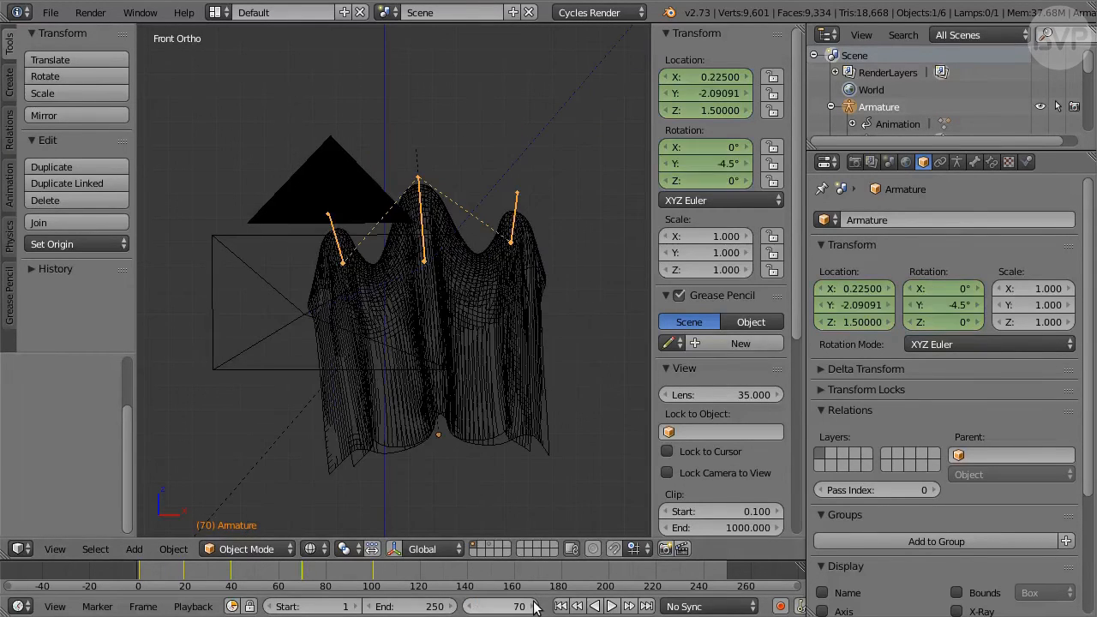
{"action": "left_click", "coordinate": [732, 76]}
{"action": "type", "text": "-0"}
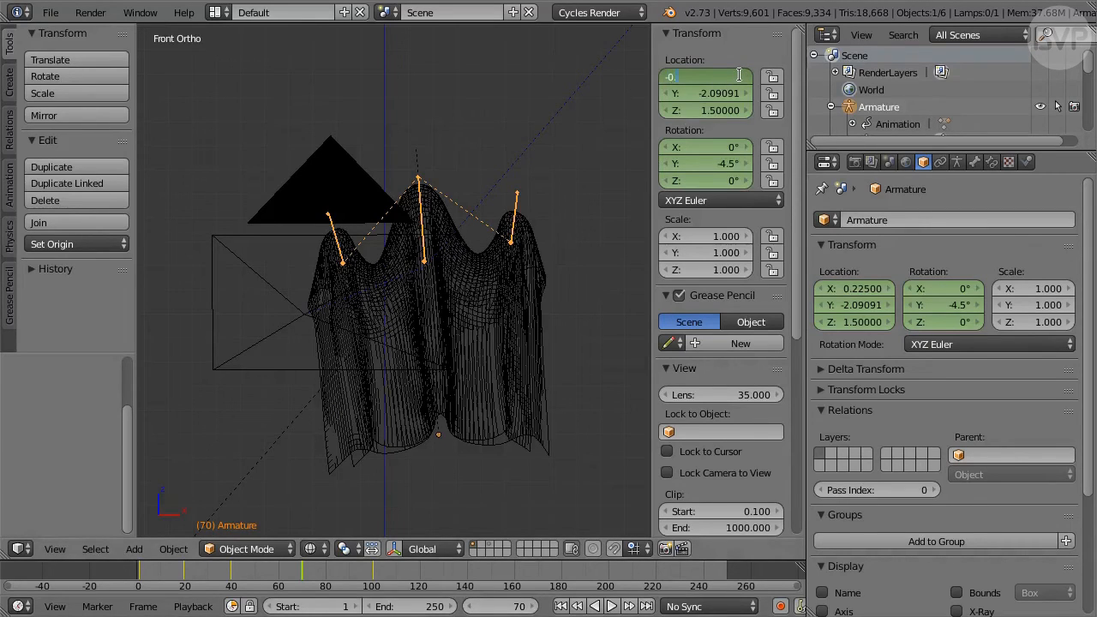
{"action": "type", "text": ".4"}
{"action": "key", "text": "Return"}
{"action": "left_click", "coordinate": [711, 161]}
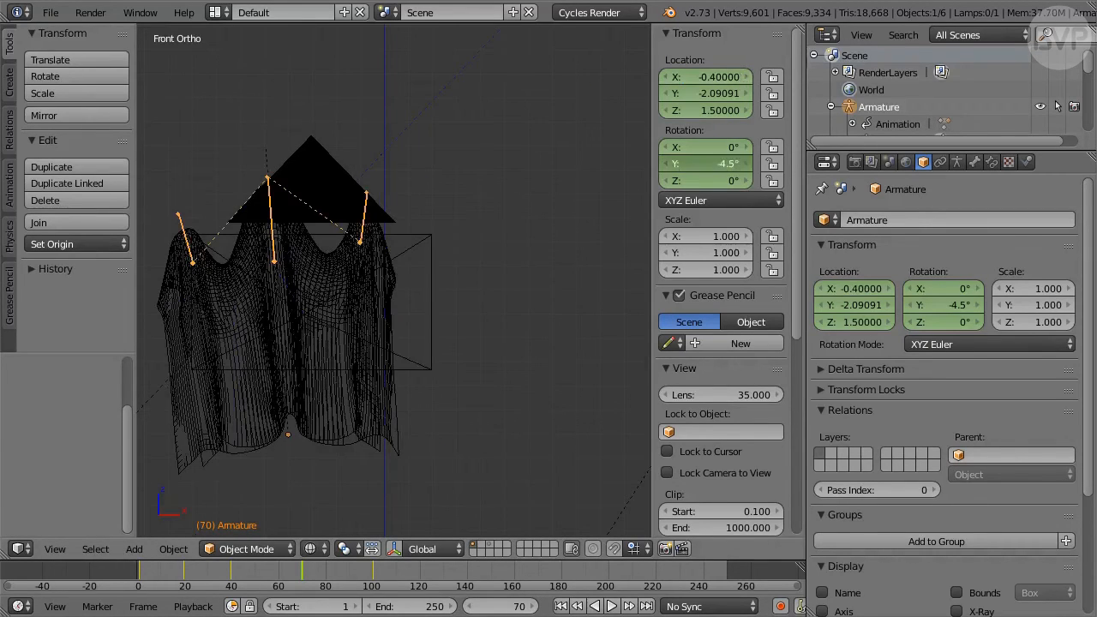
{"action": "type", "text": "9"}
{"action": "key", "text": "Return"}
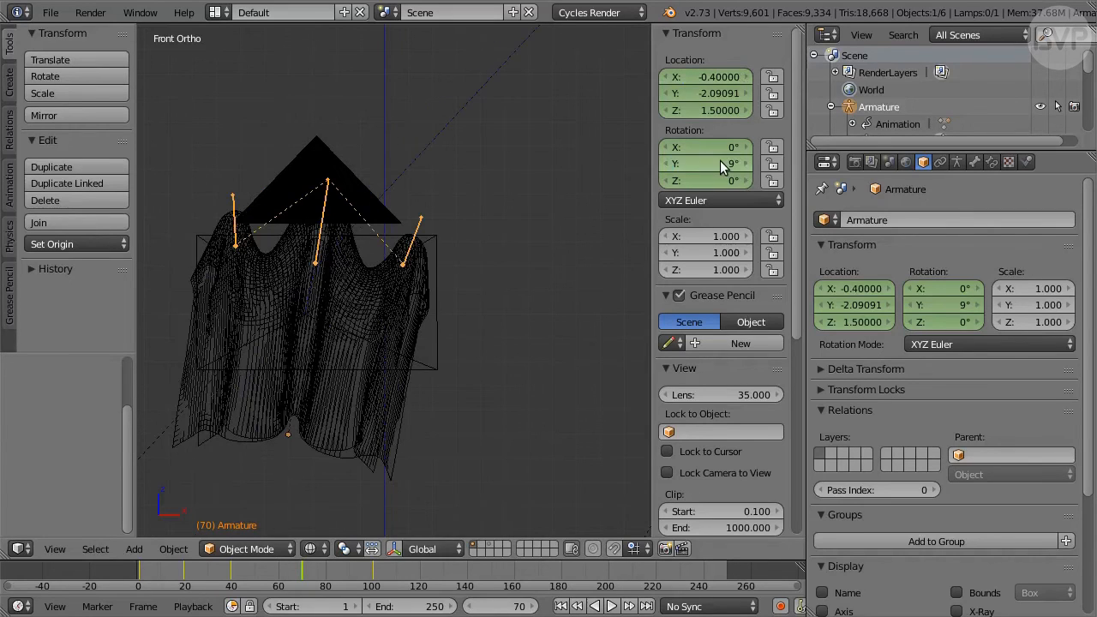
{"action": "key", "text": "i"}
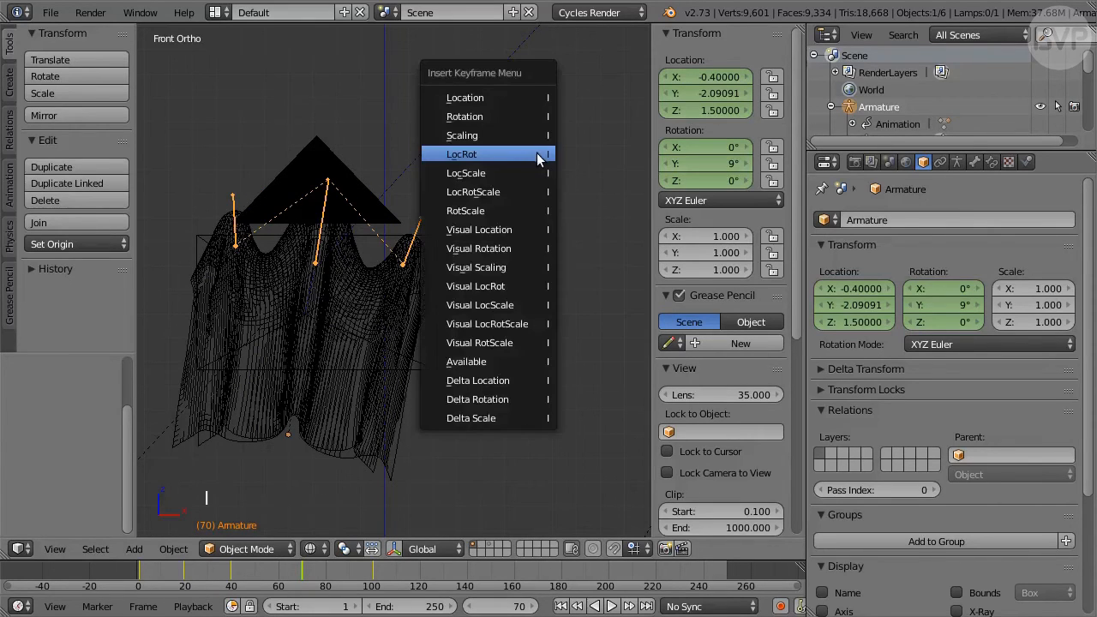
{"action": "left_click", "coordinate": [512, 157]}
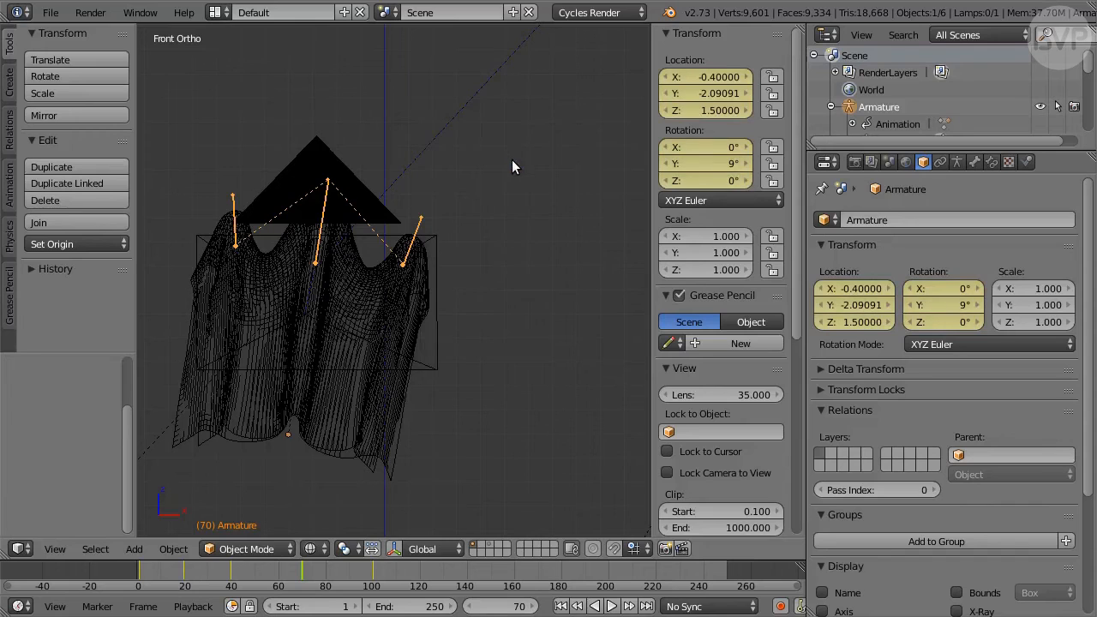
Play the animation from frame 1 through the camera view to check the ghost's movement
{"action": "left_click", "coordinate": [560, 606]}
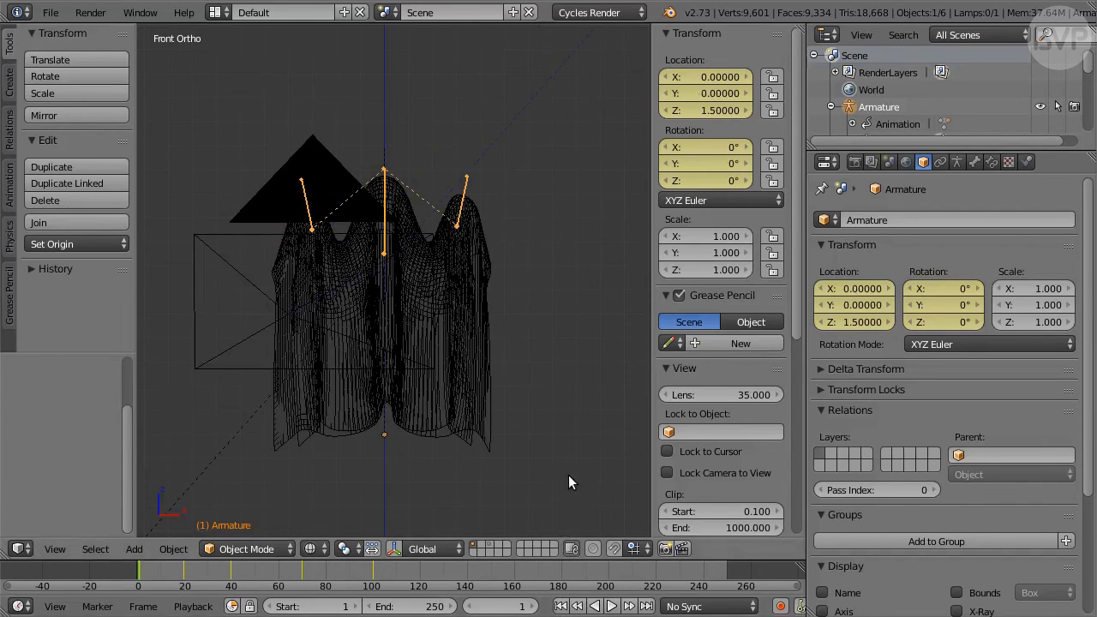
{"action": "key", "text": "KP_0"}
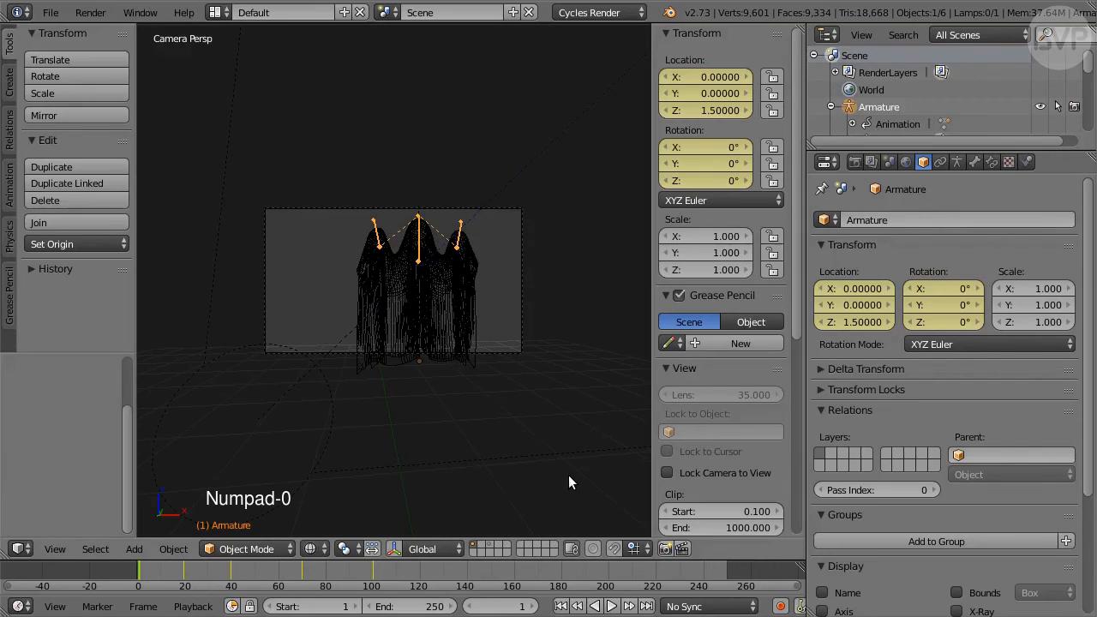
{"action": "left_click", "coordinate": [611, 606]}
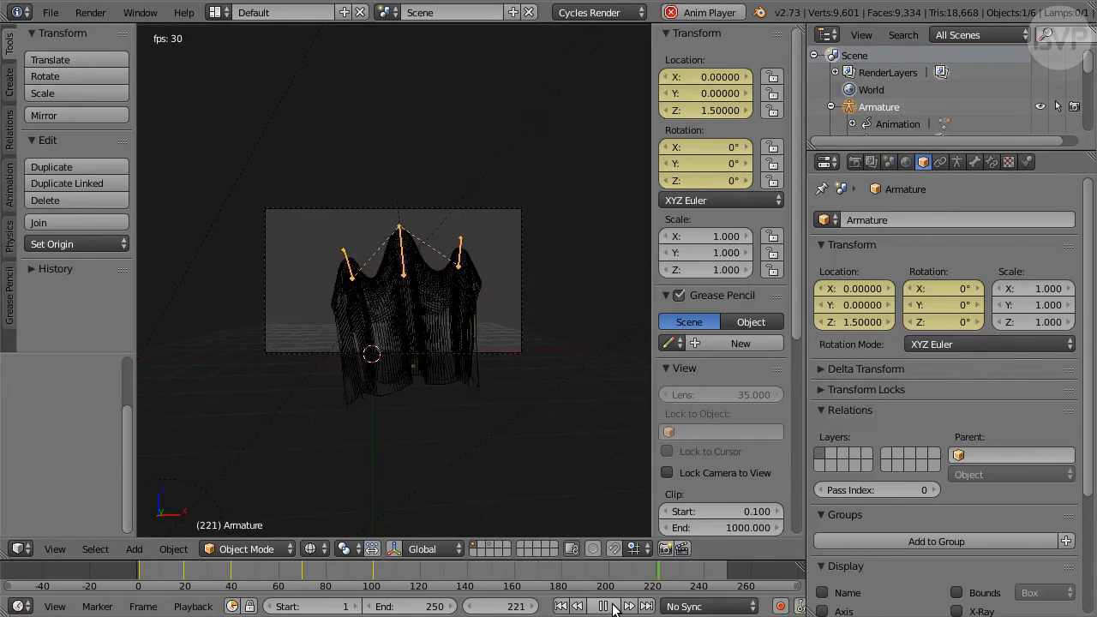
{"action": "left_click", "coordinate": [612, 607]}
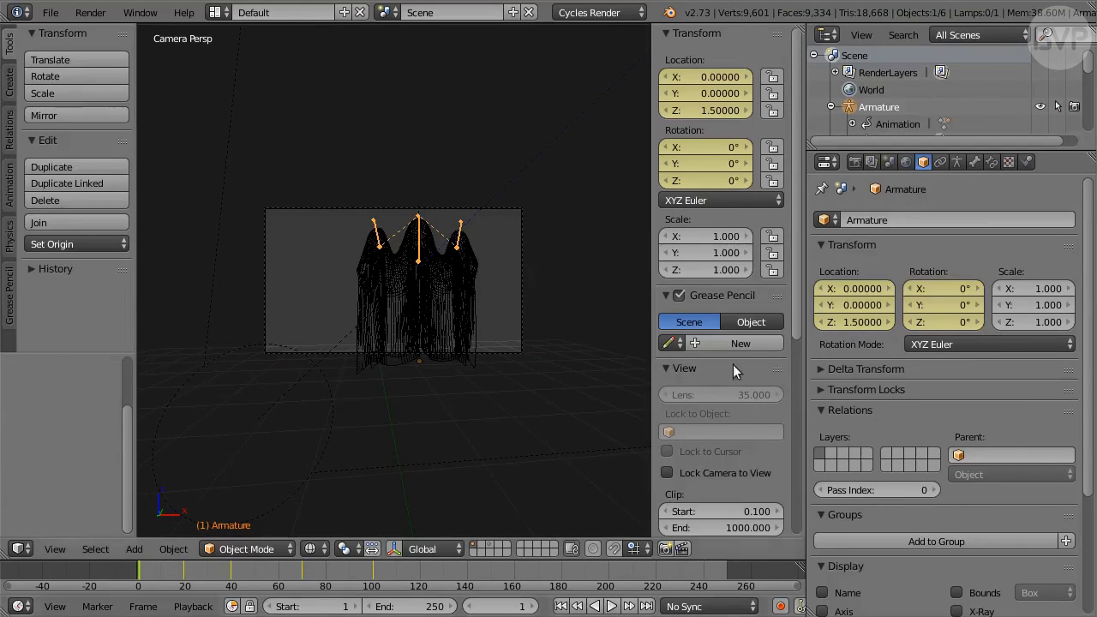
Select the Ghost object and enable Cloth physics on it
{"action": "scroll", "coordinate": [1079, 77], "scroll_direction": "down", "scroll_amount": 5}
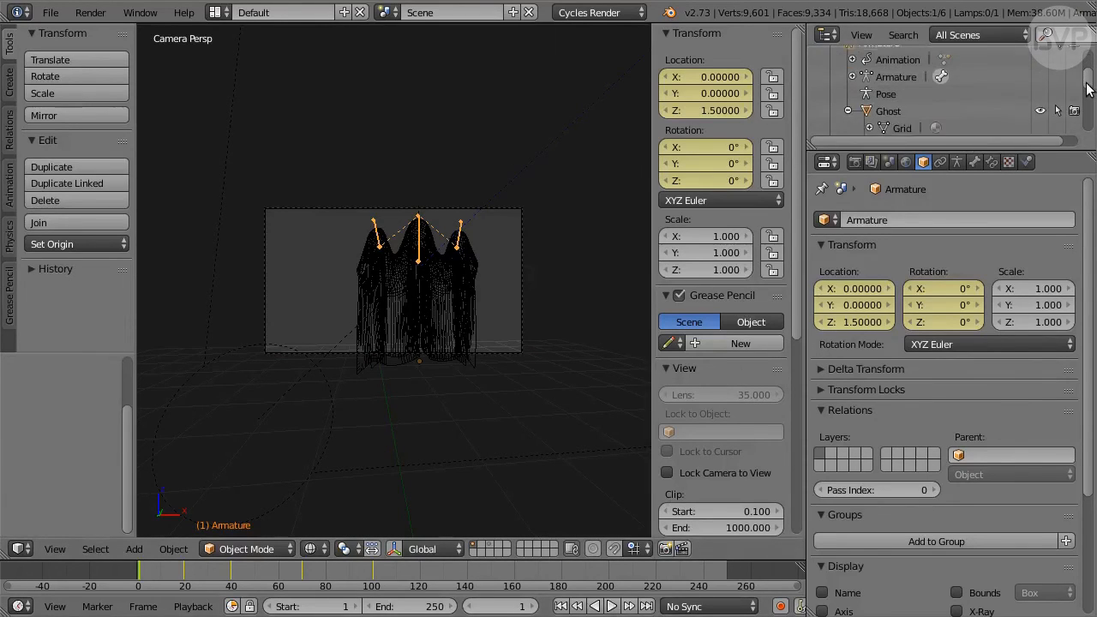
{"action": "left_click", "coordinate": [900, 73]}
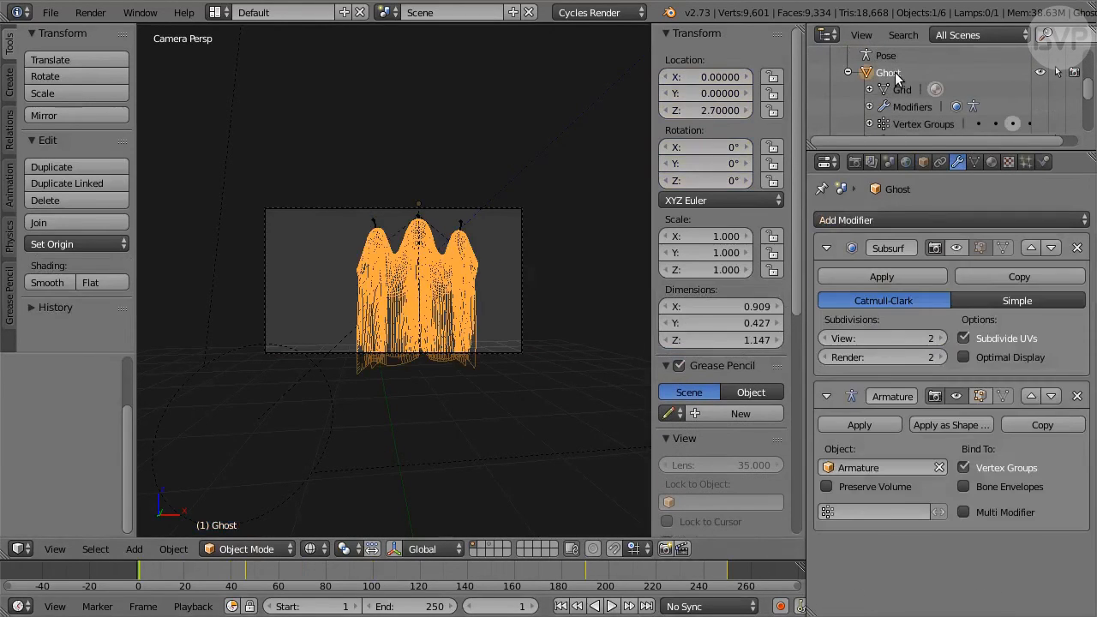
{"action": "left_click", "coordinate": [1043, 161]}
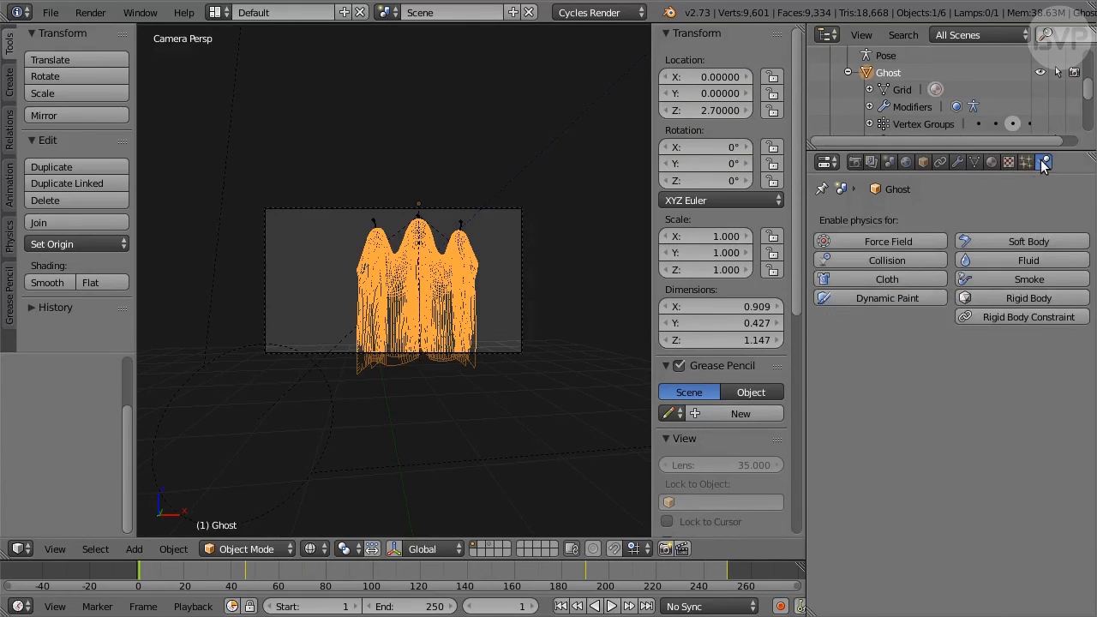
{"action": "left_click", "coordinate": [919, 277]}
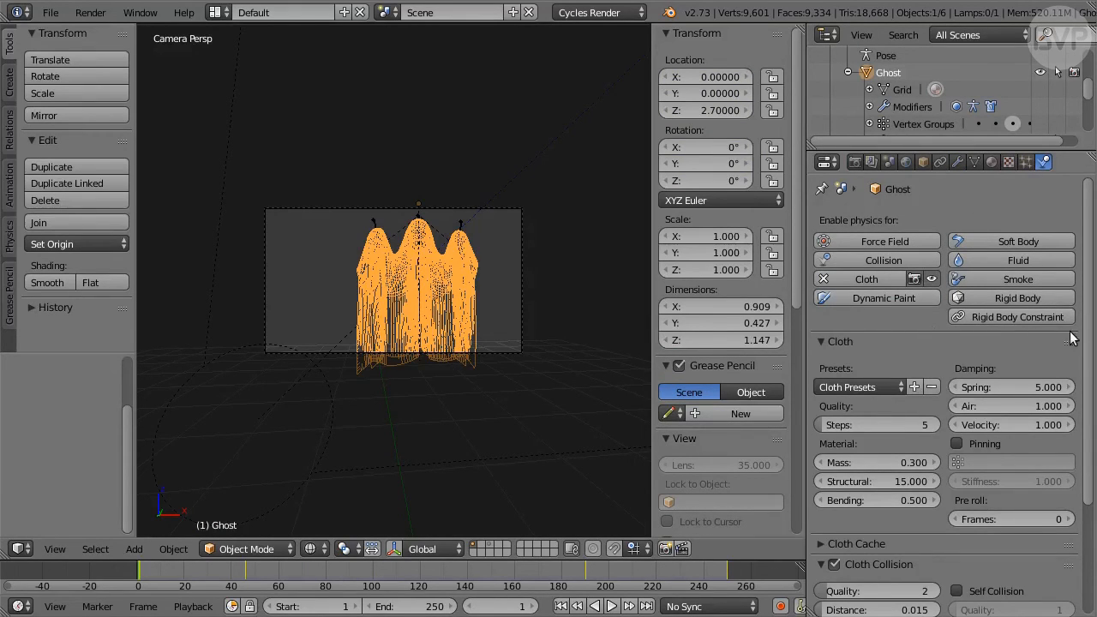
Set the cloth's structural stiffness to 10 and enable pinning with the Pinning vertex group
{"action": "left_click_drag", "start_coordinate": [1088, 336], "coordinate": [1086, 469]}
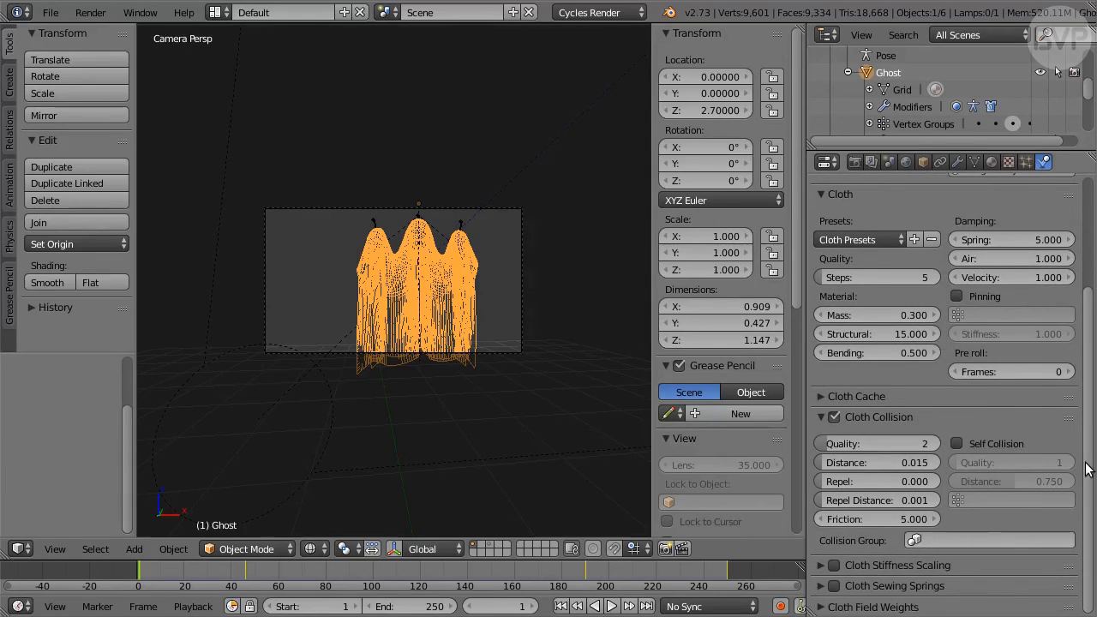
{"action": "left_click", "coordinate": [891, 334]}
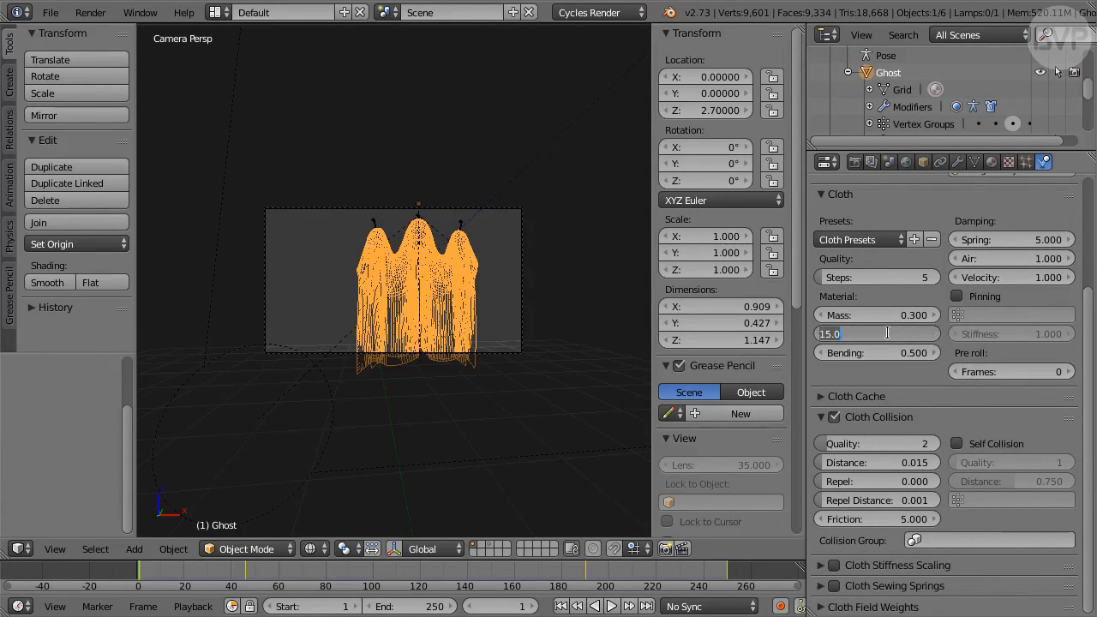
{"action": "type", "text": "10"}
{"action": "key", "text": "Return"}
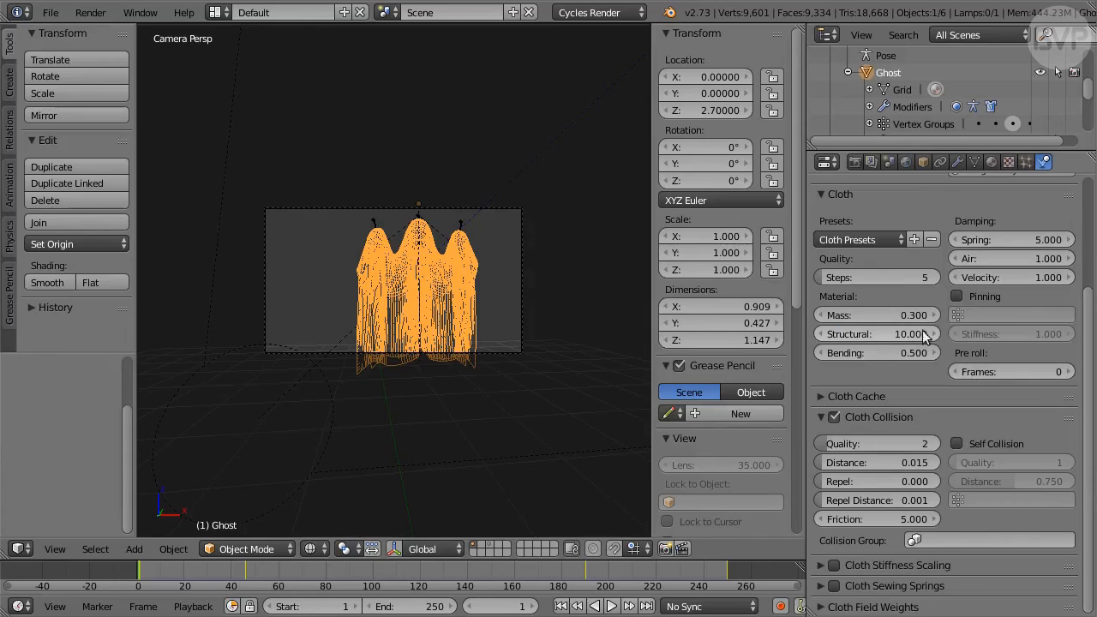
{"action": "left_click", "coordinate": [957, 296]}
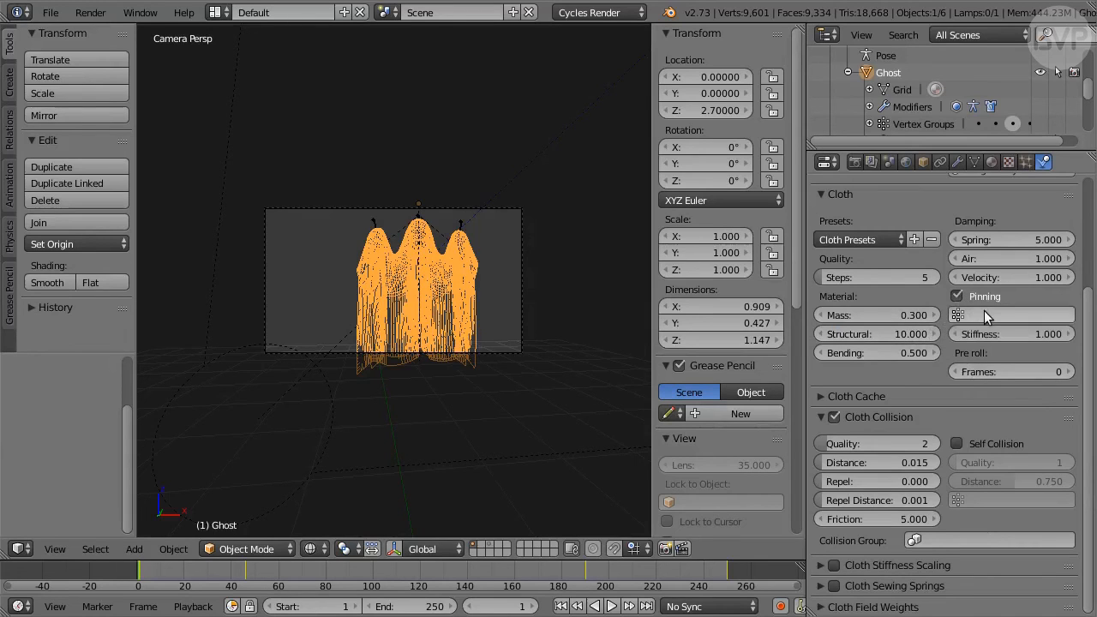
{"action": "left_click", "coordinate": [985, 314]}
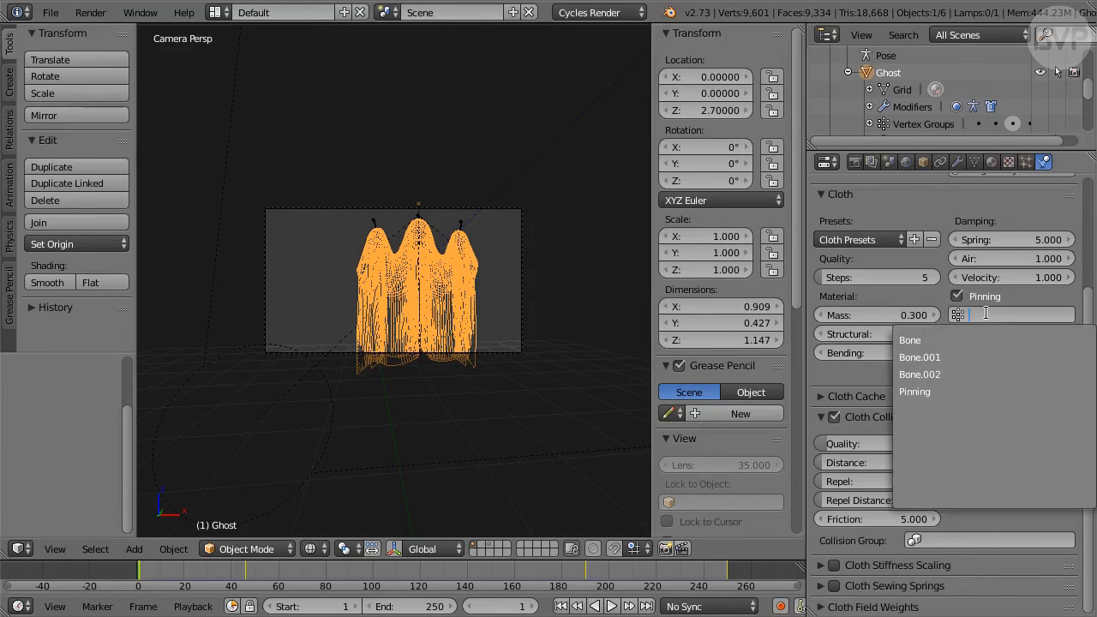
{"action": "left_click", "coordinate": [963, 392]}
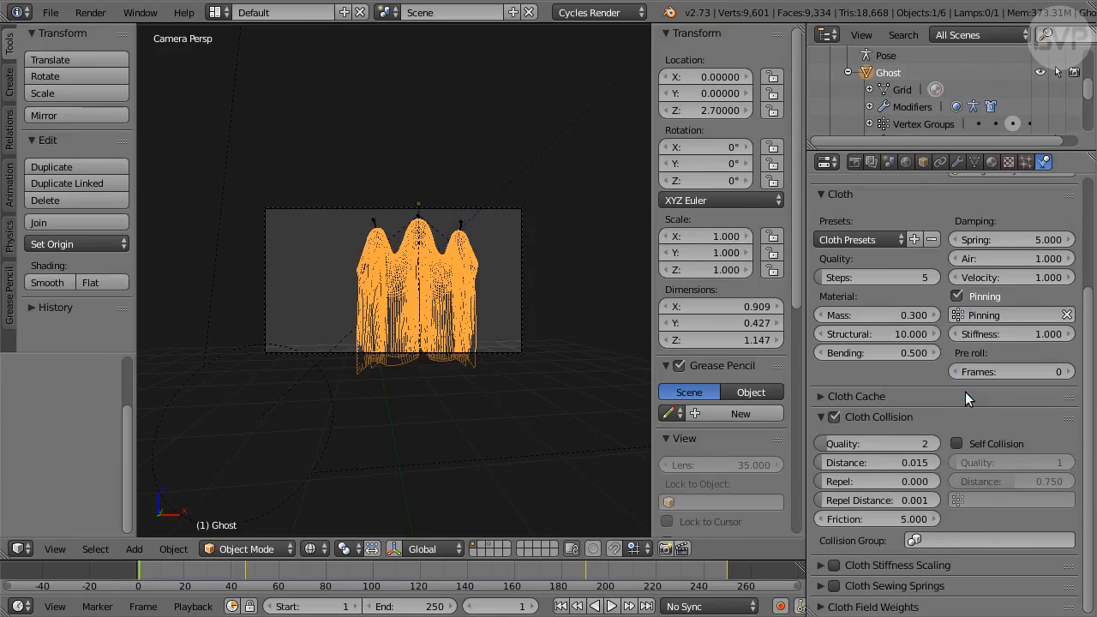
Enable self collision for the ghost's cloth and set the self collision quality to 2
{"action": "left_click", "coordinate": [968, 440]}
{"action": "left_click", "coordinate": [1008, 462]}
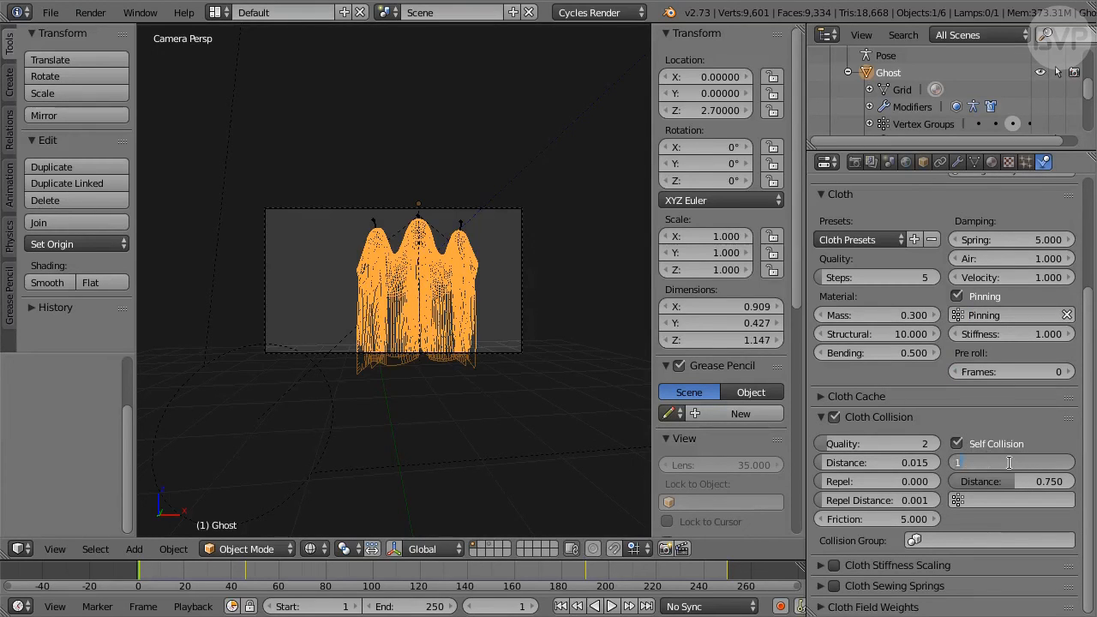
{"action": "key", "text": "Return"}
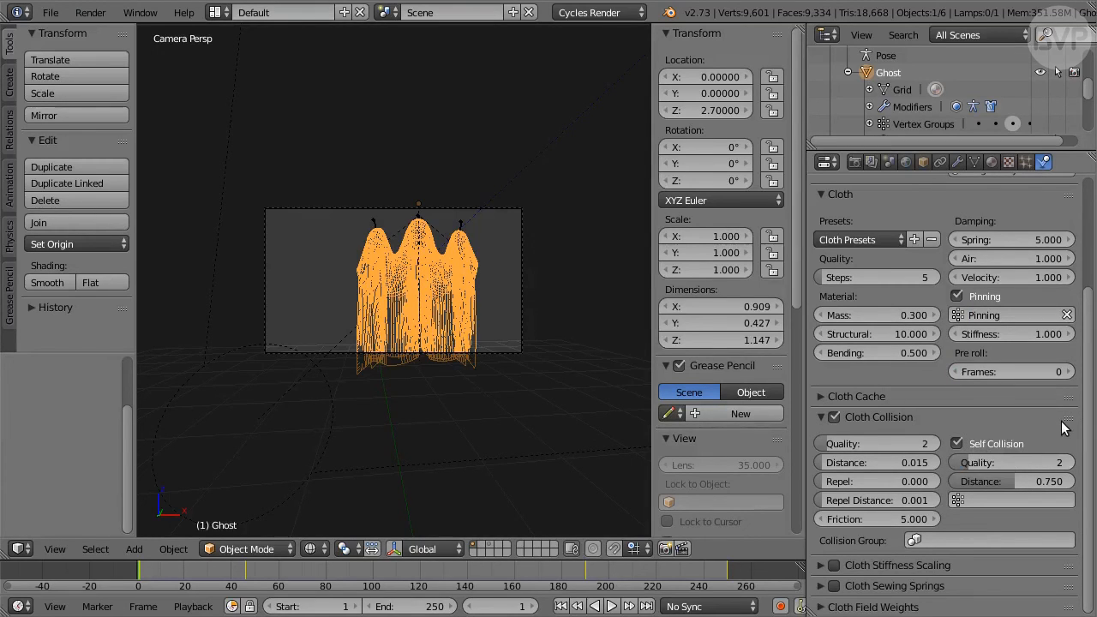
Move the Cloth modifier to the top of the ghost's modifier stack, above the Subdivision Surface and Armature modifiers
{"action": "left_click", "coordinate": [958, 163]}
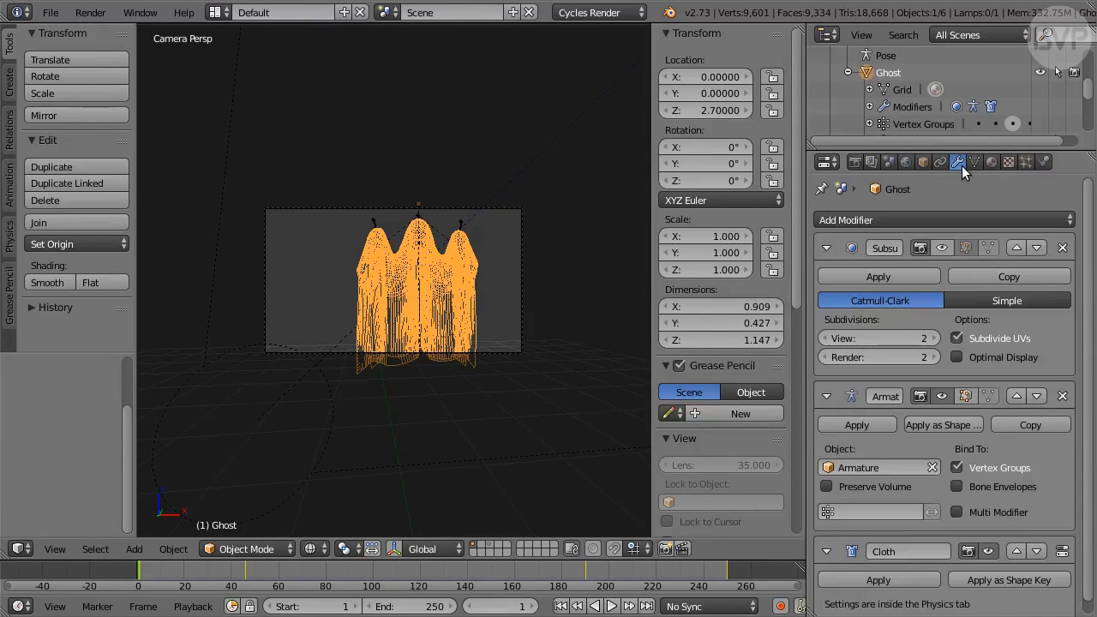
{"action": "left_click", "coordinate": [1017, 552]}
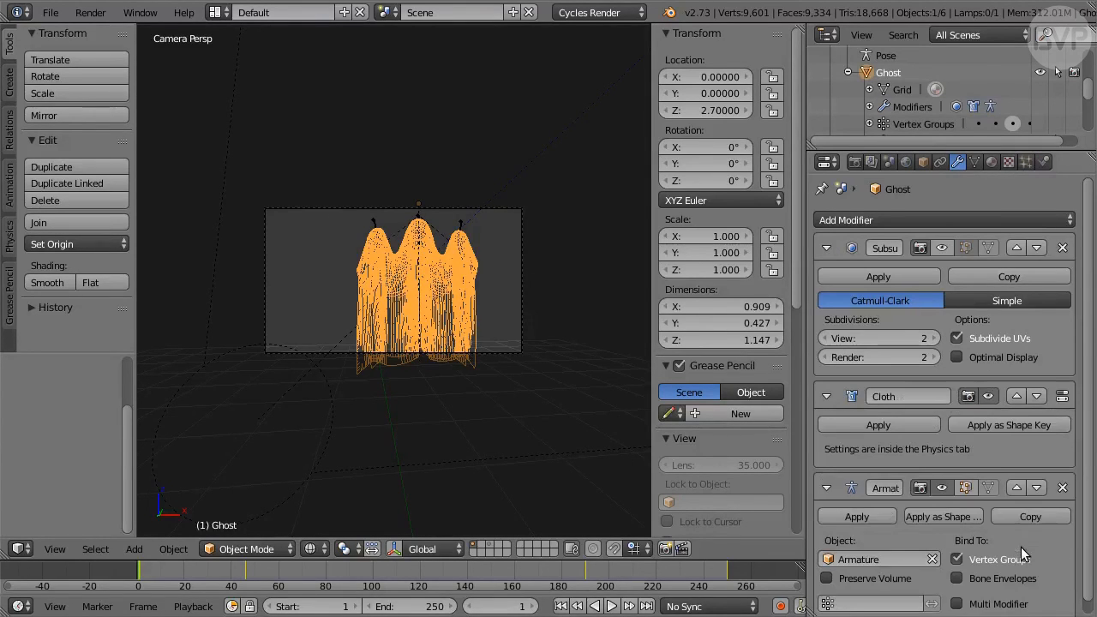
{"action": "left_click", "coordinate": [1023, 391]}
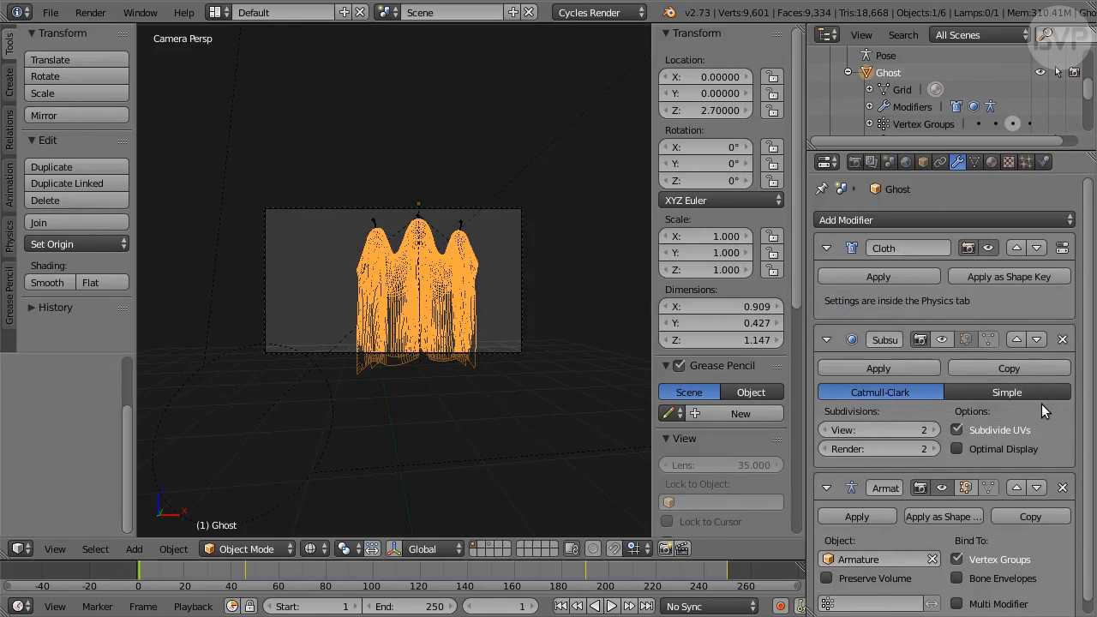
Set the Subdivision Surface modifier's view and render subdivisions to 1 and apply smooth shading to the ghost
{"action": "left_click", "coordinate": [913, 426]}
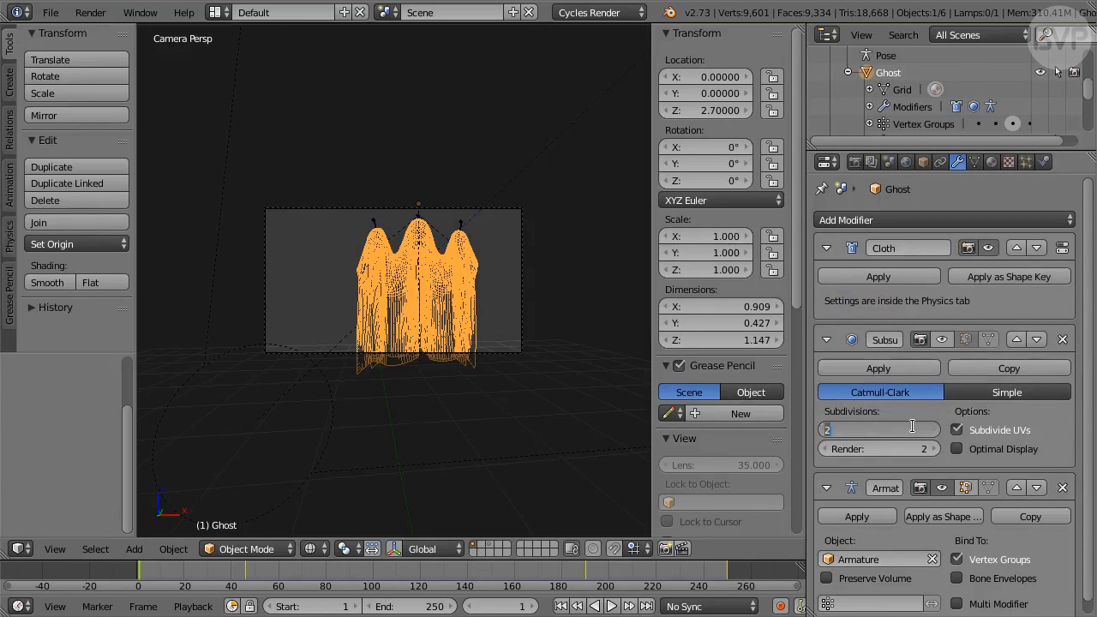
{"action": "type", "text": "1"}
{"action": "key", "text": "Tab"}
{"action": "type", "text": "1"}
{"action": "key", "text": "Return"}
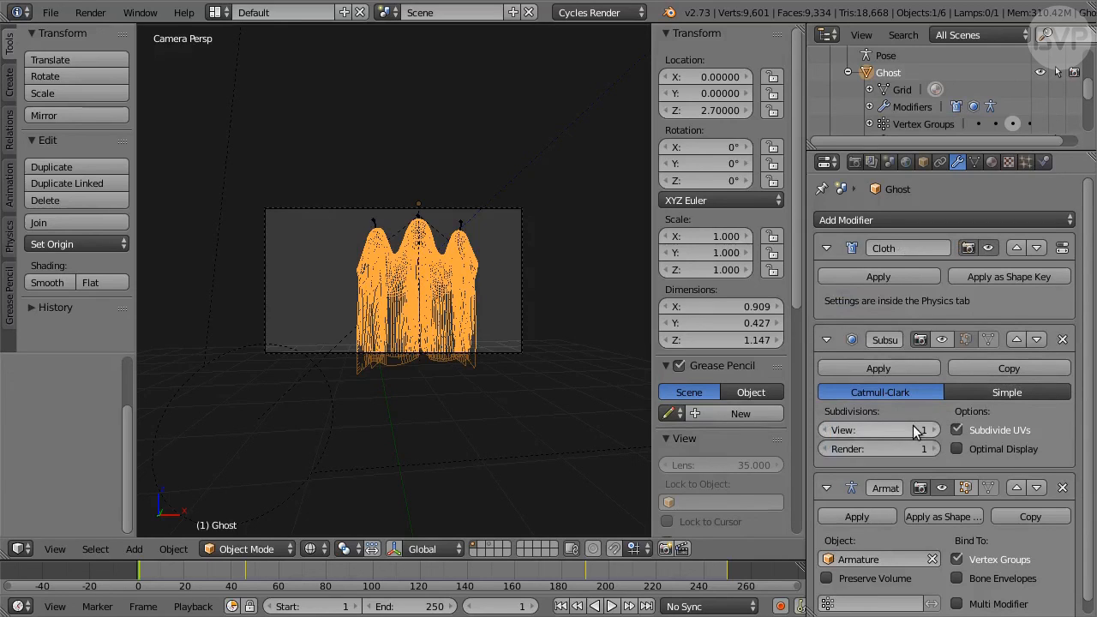
{"action": "left_click", "coordinate": [69, 283]}
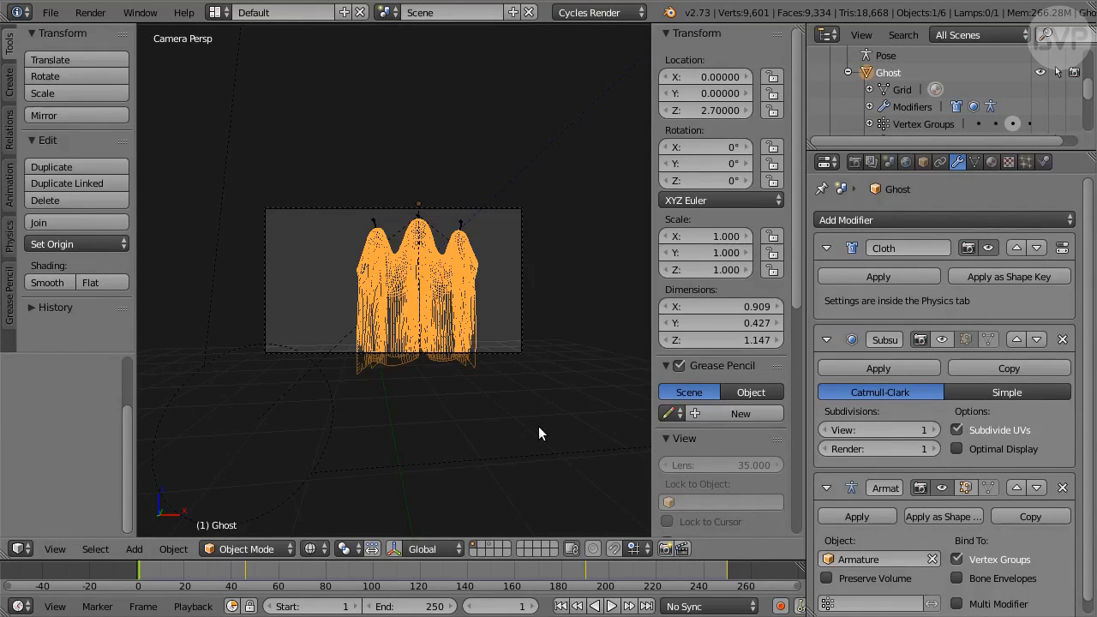
Render the full animation and play back the rendered frames
{"action": "key", "text": "ctrl+F12"}
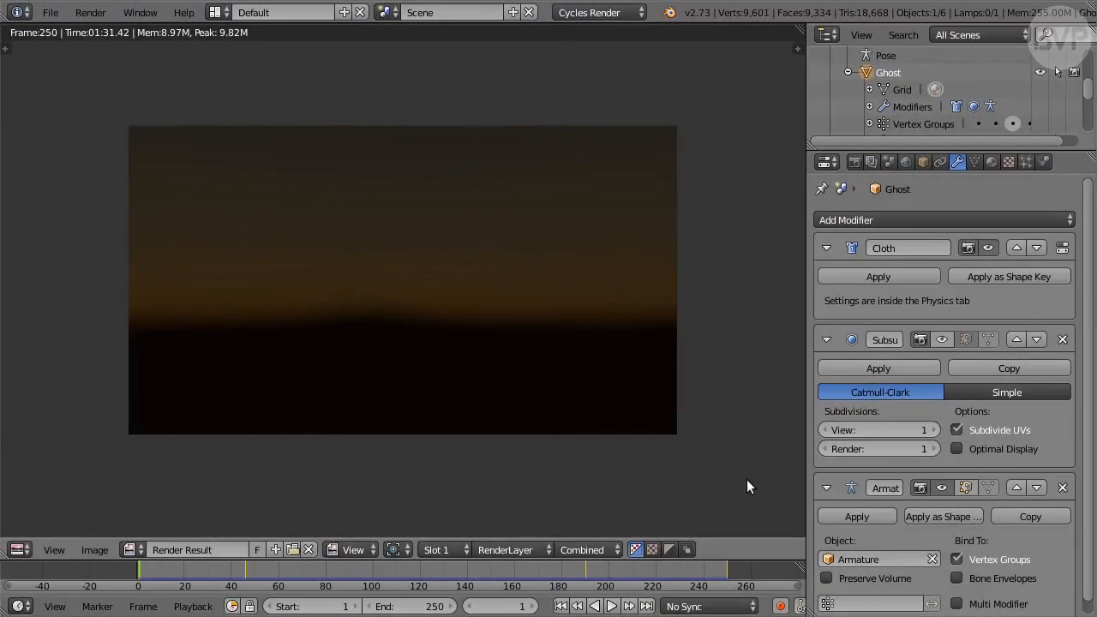
{"action": "key", "text": "ctrl+F11"}
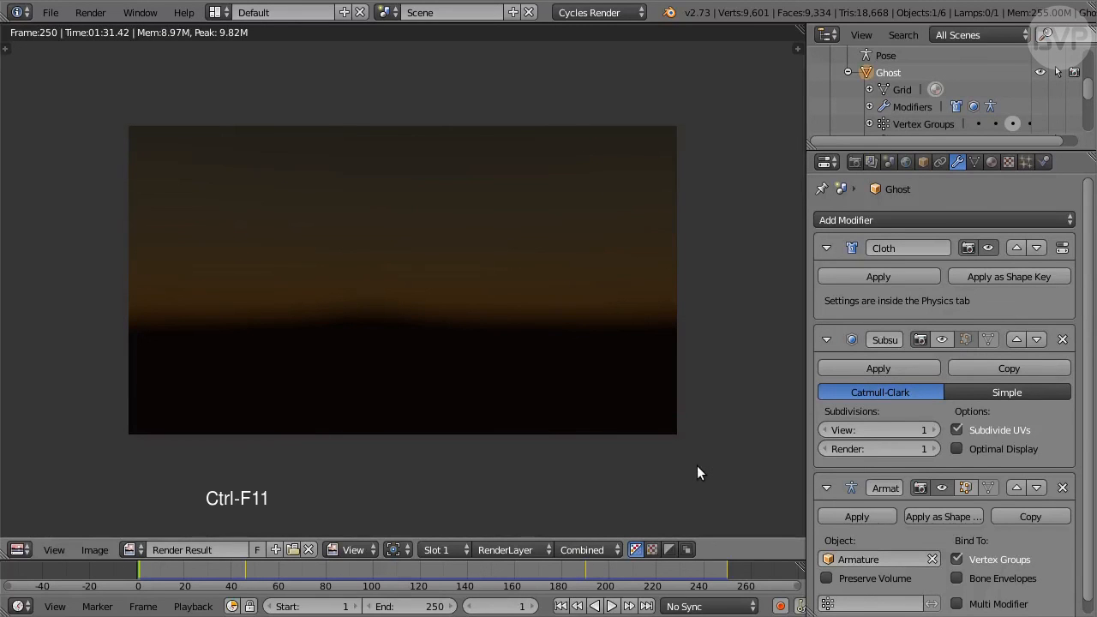